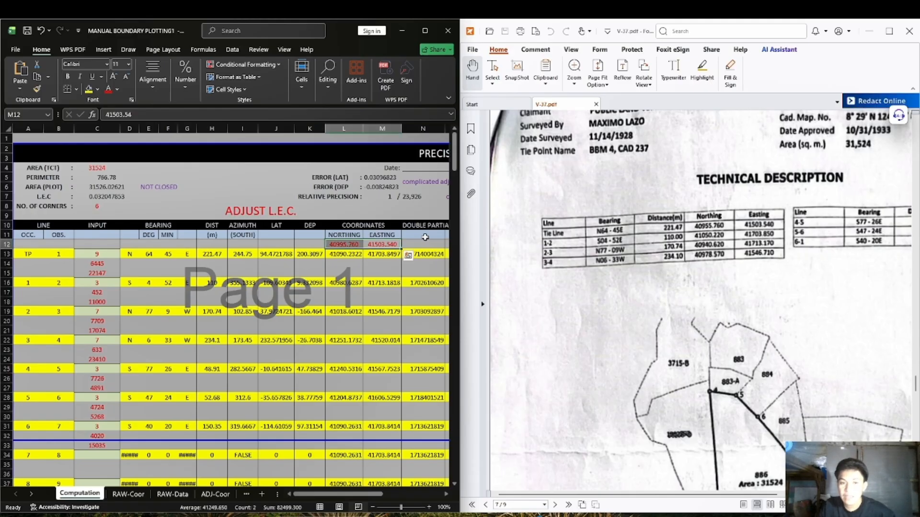
Review the bearing and distance inputs in C13:C33 of the Computation sheet against the PDF's technical description
drag(107, 257, 120, 429)
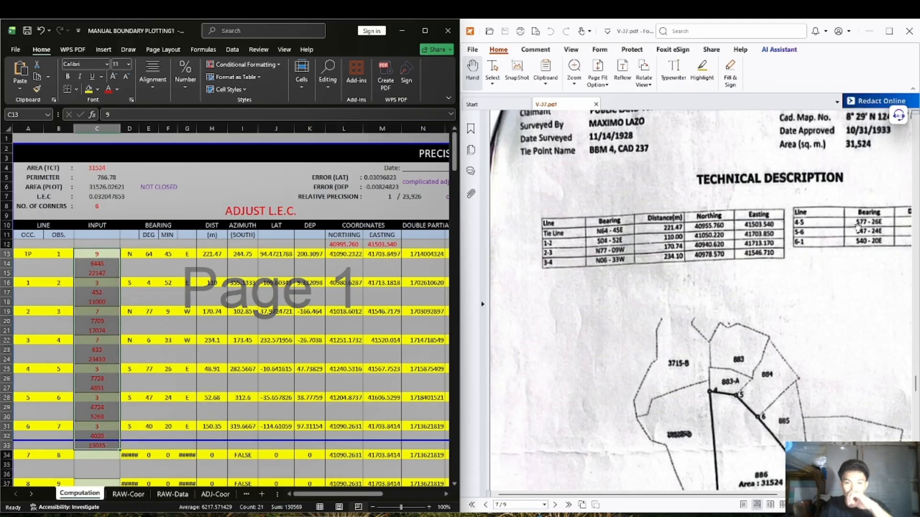
click(848, 432)
ctrl+scroll(848, 432, up, 3)
ctrl+scroll(822, 232, down, 3)
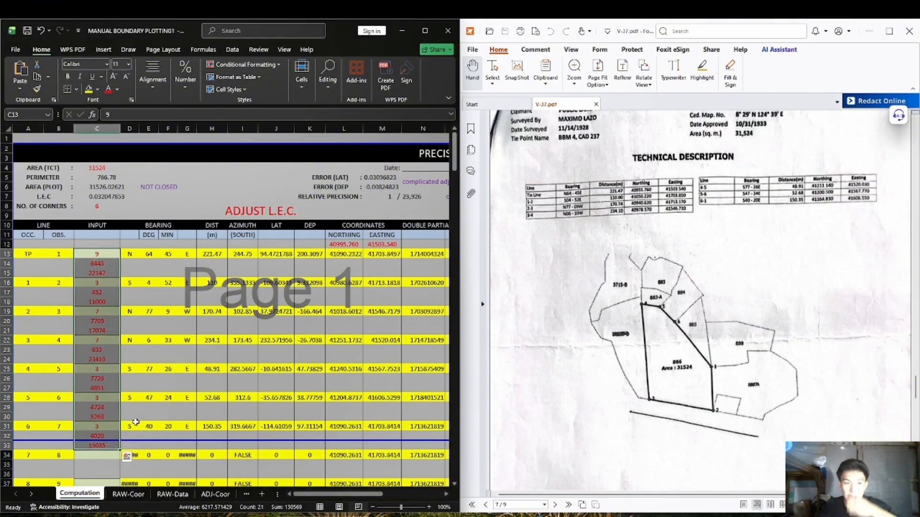
click(90, 447)
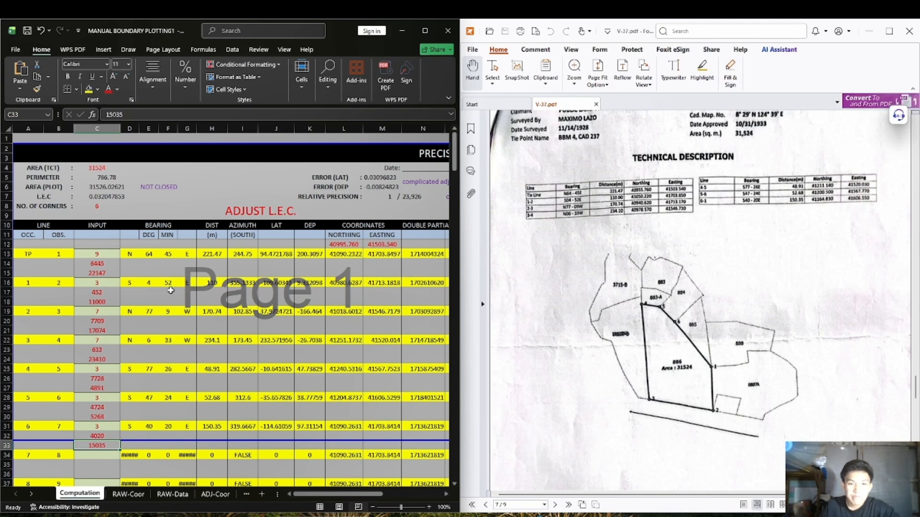
scroll(280, 411, down, 4)
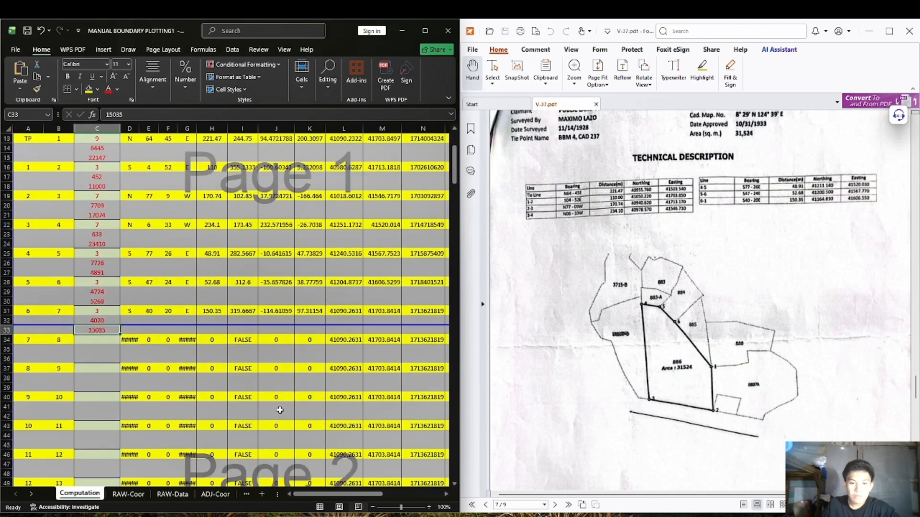
scroll(280, 411, up, 4)
Copy the polyline coordinate list in A1:A8 of the RAW-Data sheet
click(172, 494)
drag(15, 139, 96, 205)
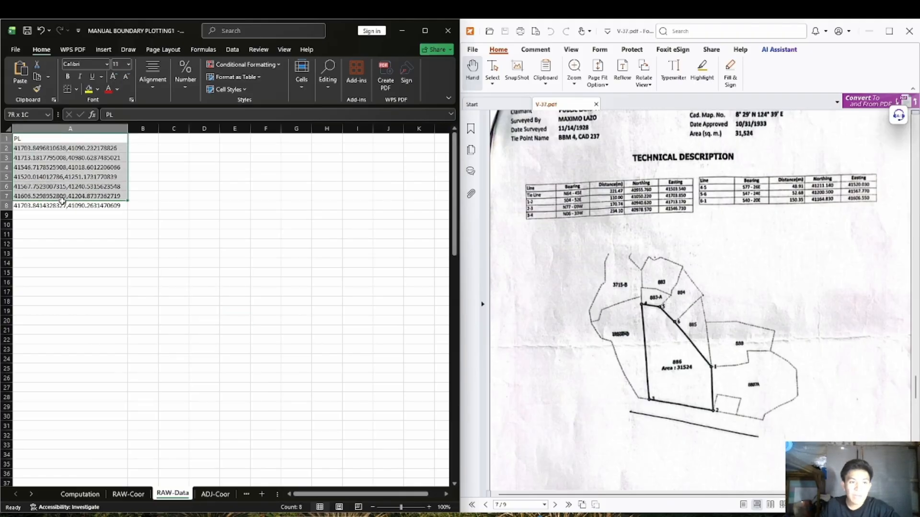
key(ctrl+c)
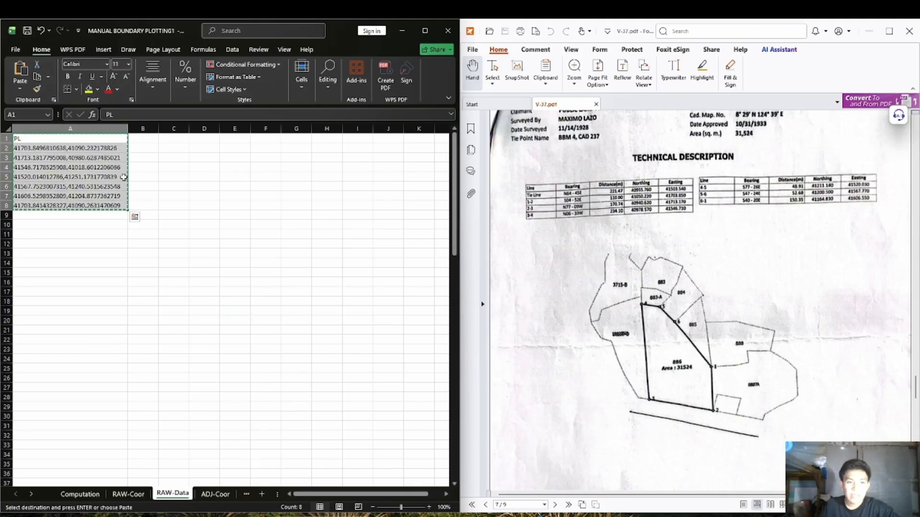
right_click(124, 178)
click(409, 454)
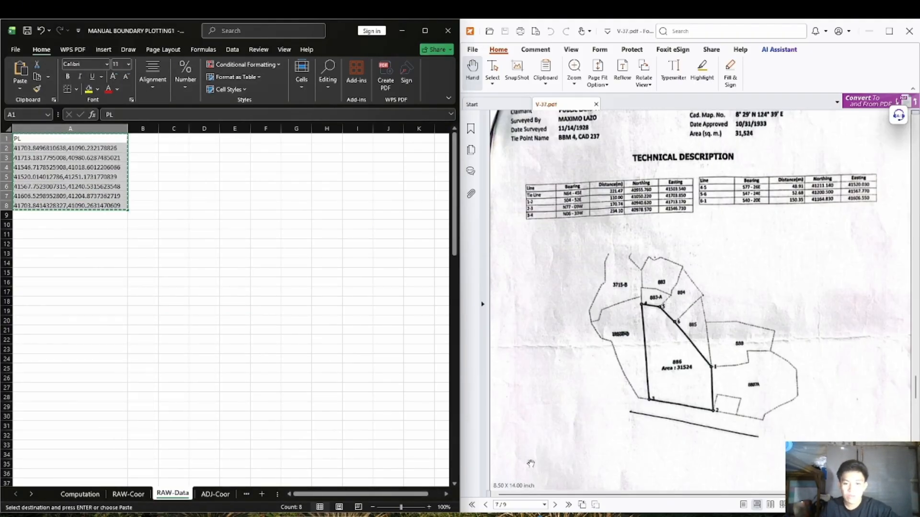
Switch to AutoCAD, start a new blank drawing and close the USTP Sketch Plan Template without saving it
mouse_move(546, 501)
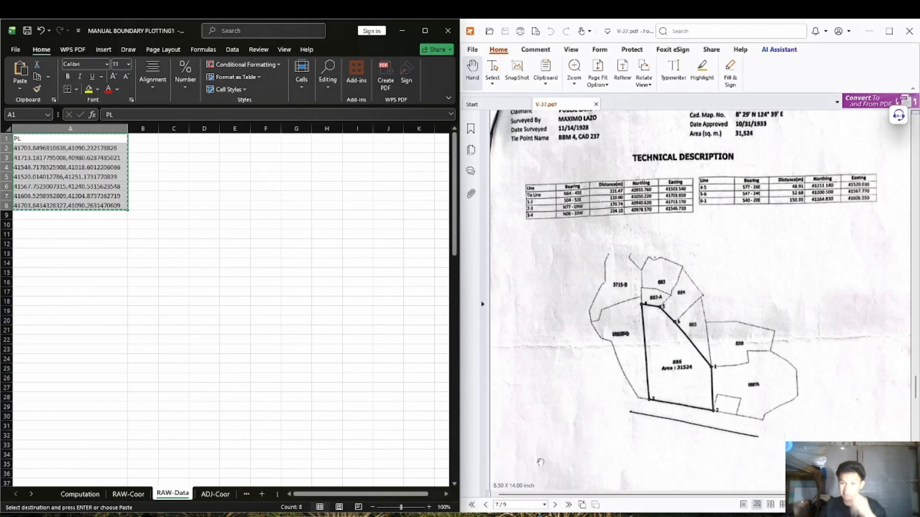
click(537, 477)
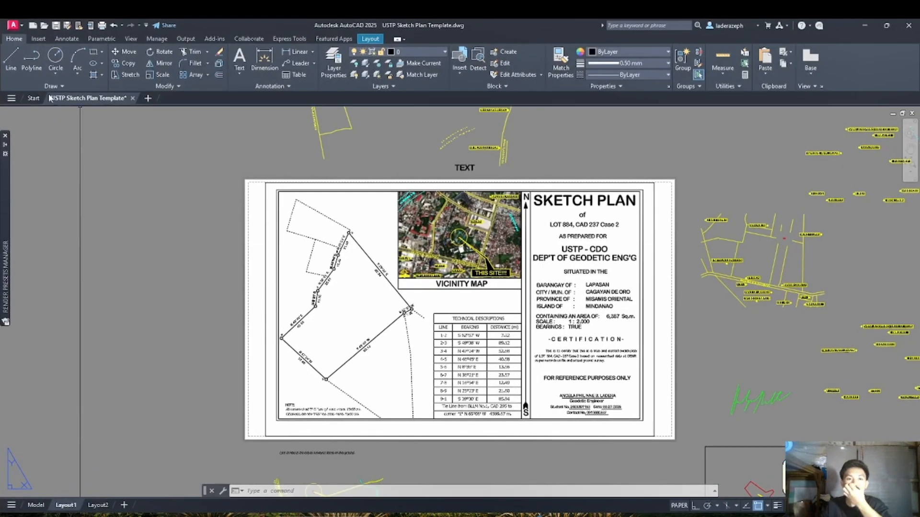
click(150, 98)
click(120, 98)
click(131, 99)
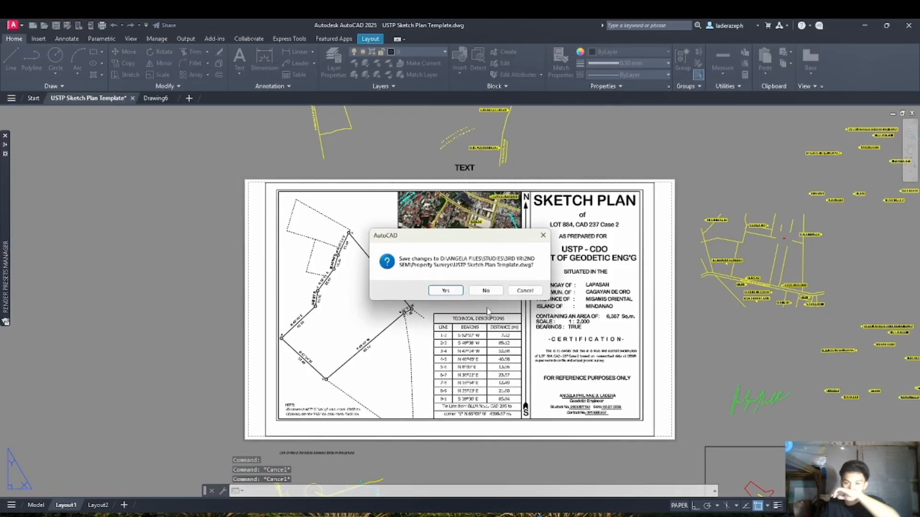
click(489, 299)
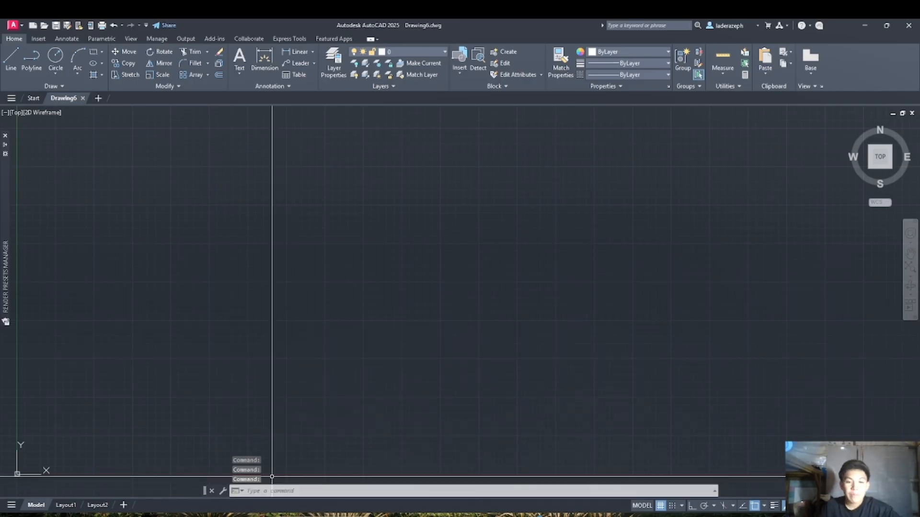
Draw the lot boundary as a polyline (PL) by pasting the copied coordinate list as its points
text(PL)
key(Return)
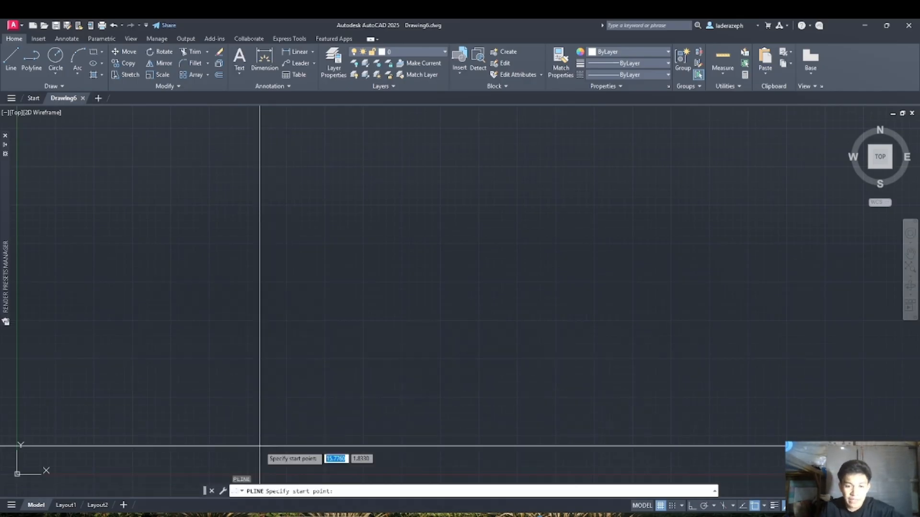
right_click(350, 492)
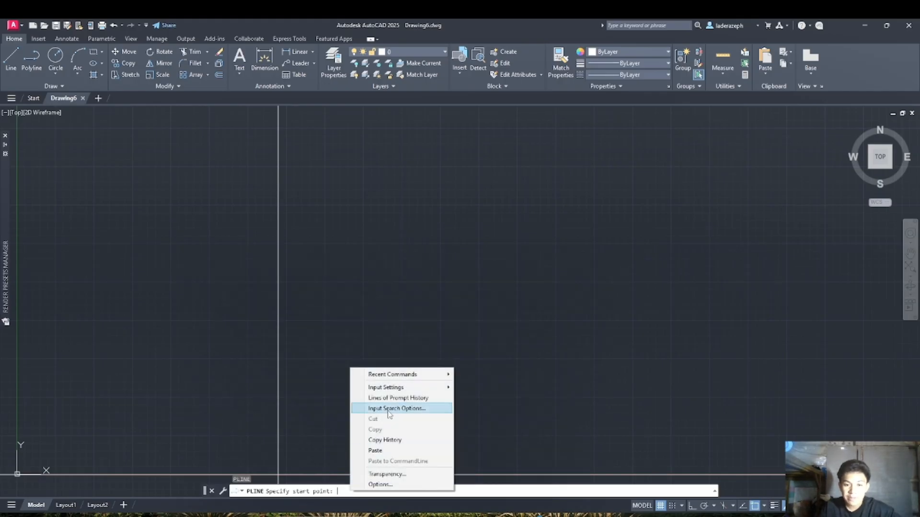
click(386, 451)
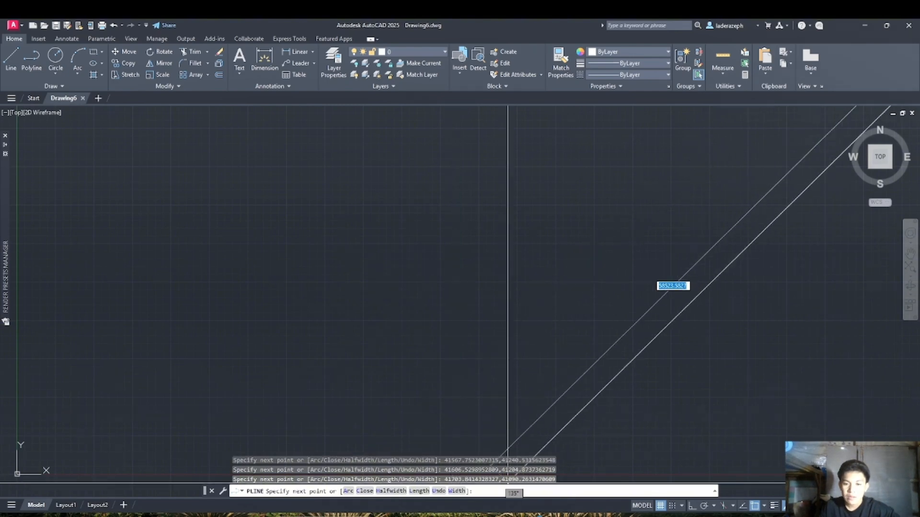
click(566, 516)
click(566, 516)
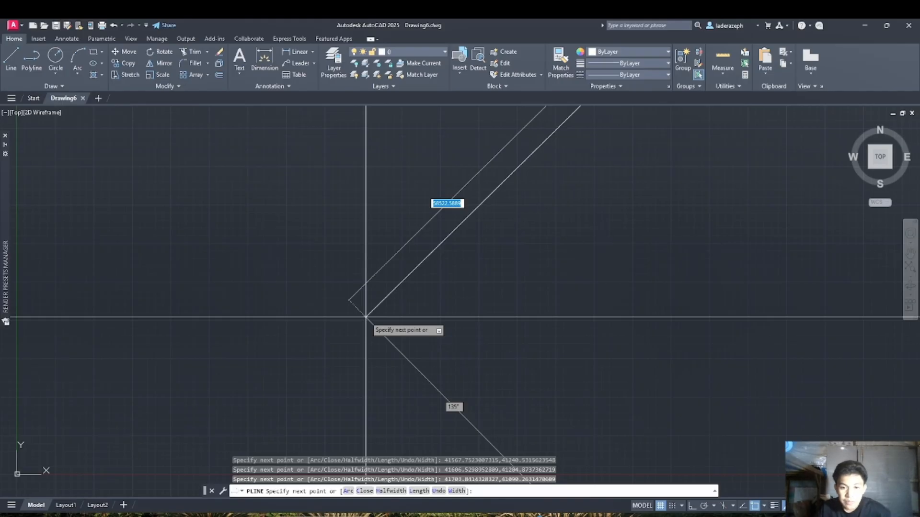
key(Return)
Zoom to the drawing's extents to inspect the whole lot boundary
text(oo)
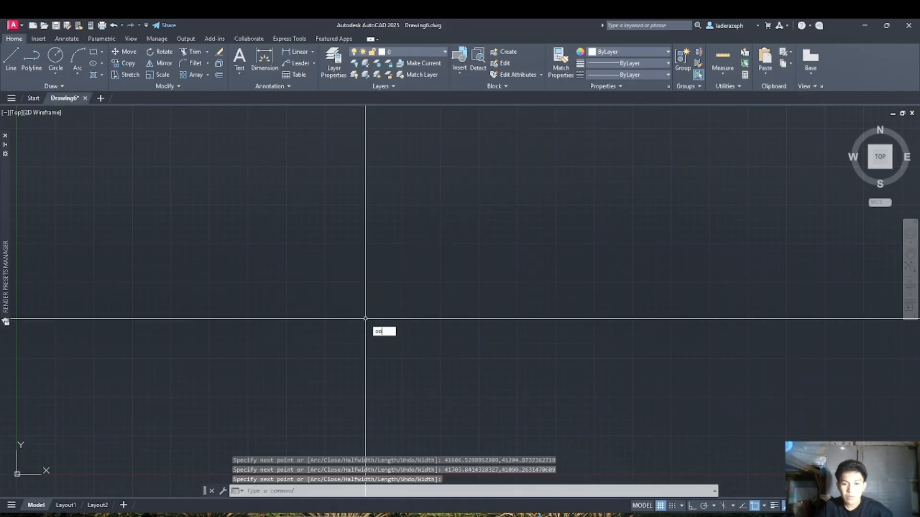
key(BackSpace)
text(zz)
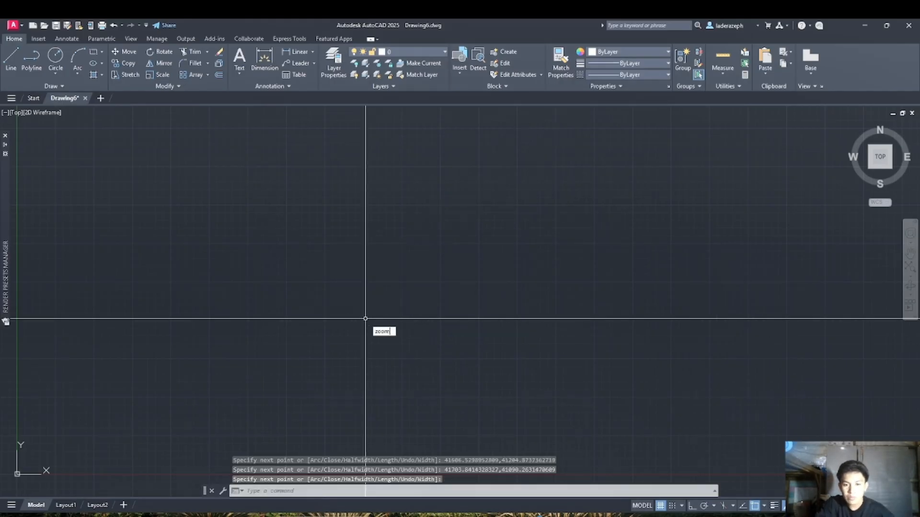
key(Return)
text(e)
key(Return)
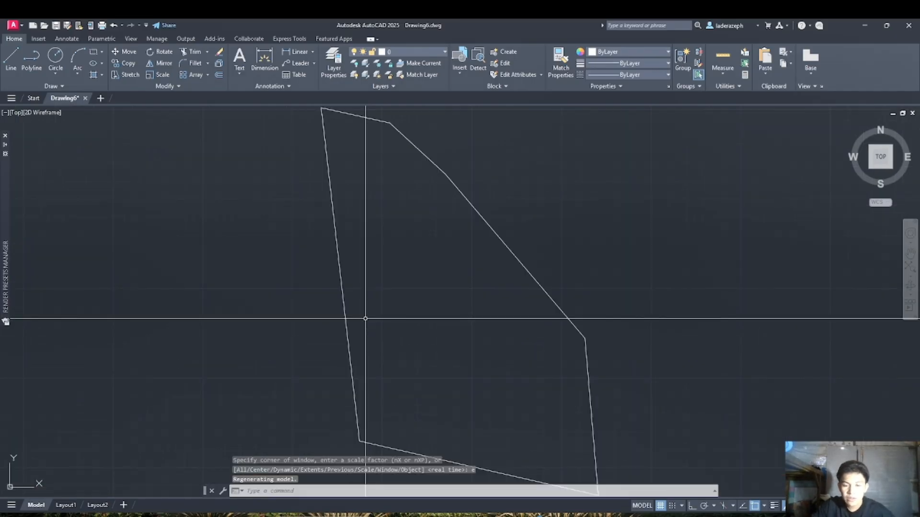
scroll(365, 319, down, 4)
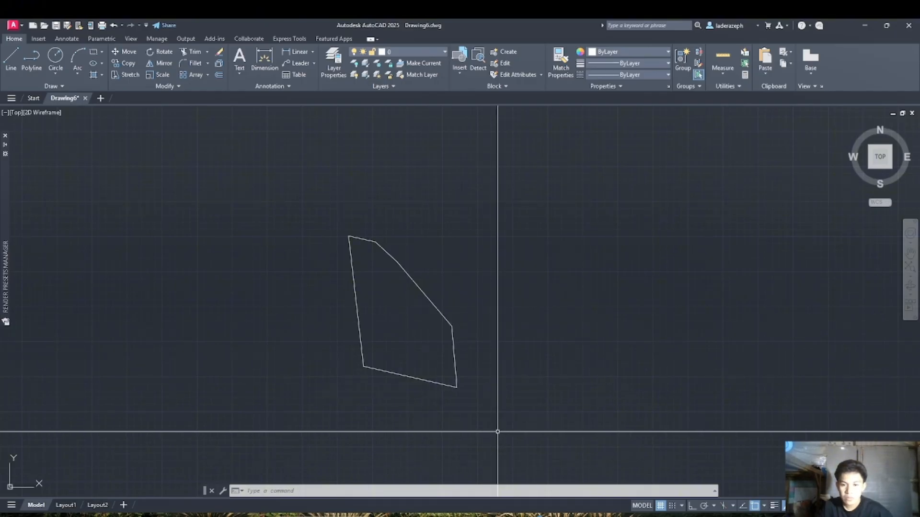
Switch to Manifold System and import the Gingoog FSFC drawing from Map Projection in Manifold.map in the Downloads folder
click(621, 471)
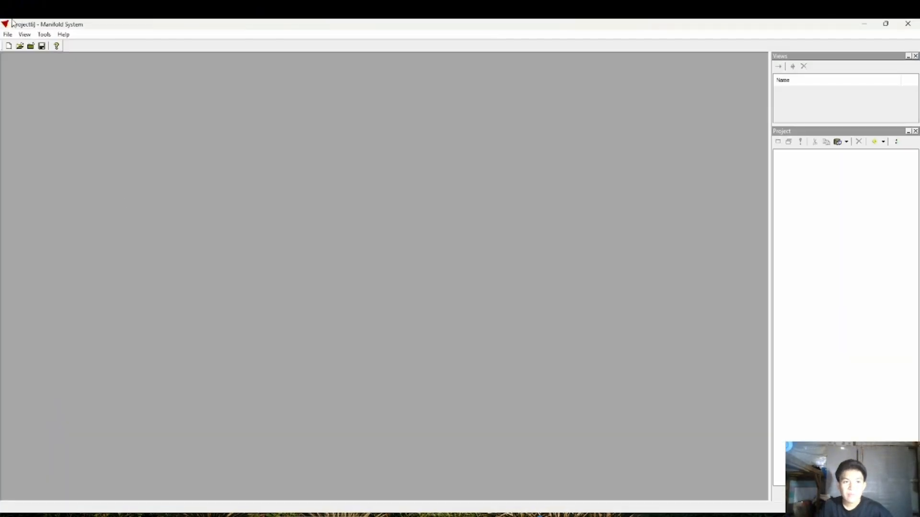
click(8, 35)
mouse_move(86, 106)
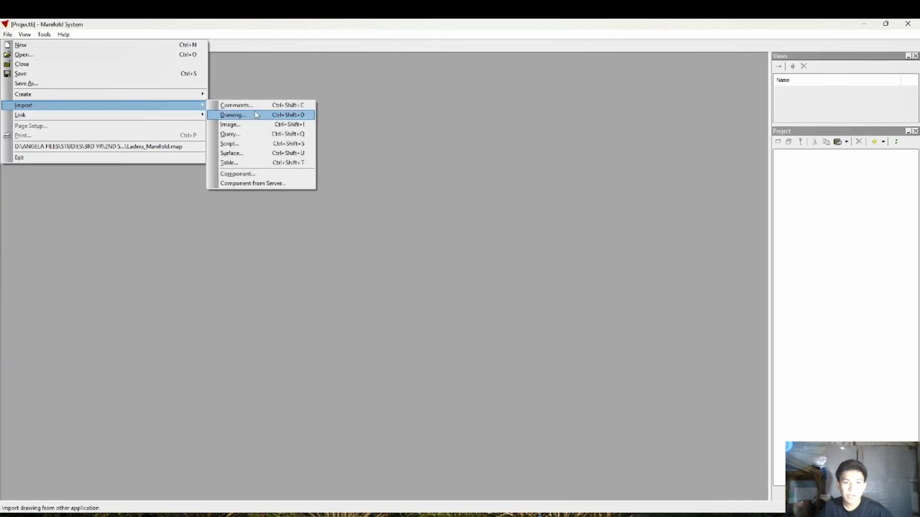
click(245, 174)
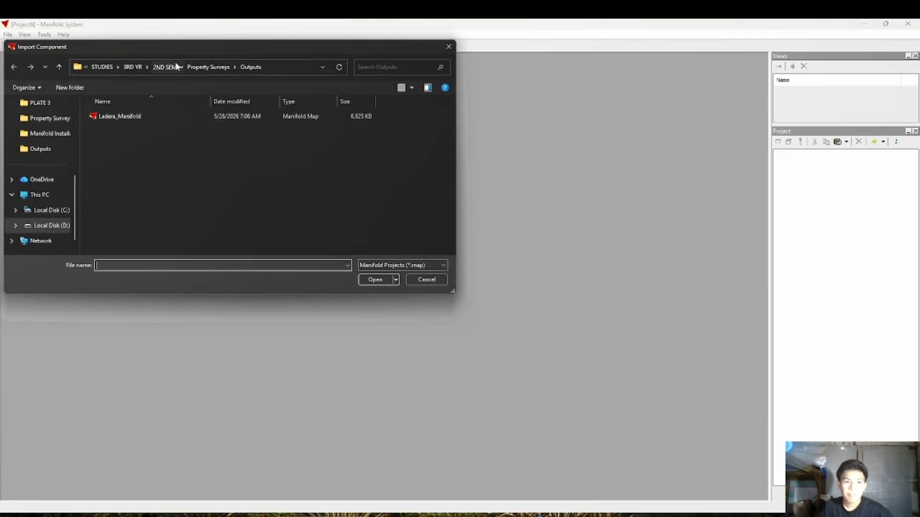
click(176, 67)
scroll(42, 180, up, 5)
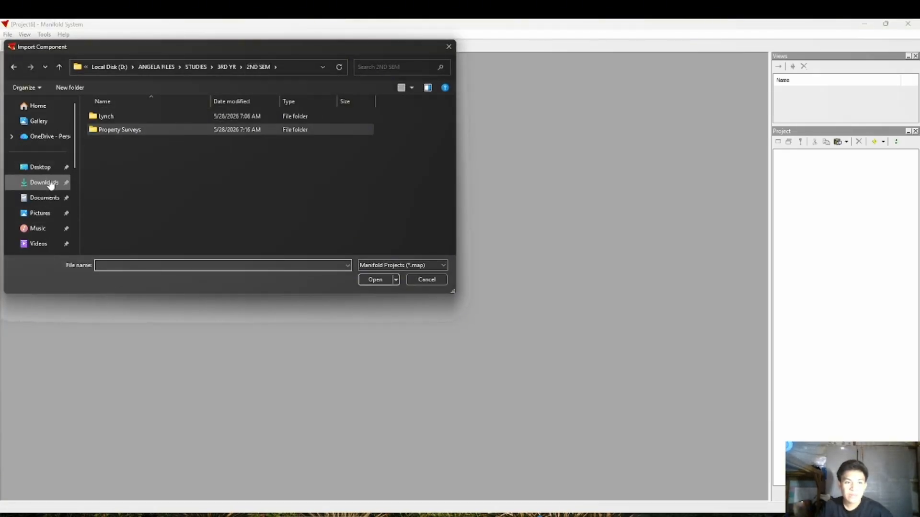
click(51, 186)
double_click(115, 130)
click(444, 239)
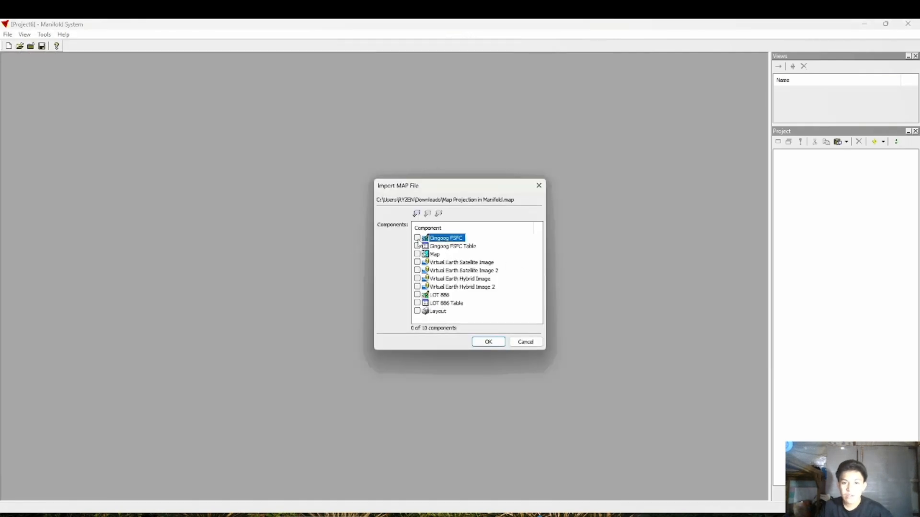
click(417, 238)
click(488, 341)
click(800, 154)
right_click(800, 157)
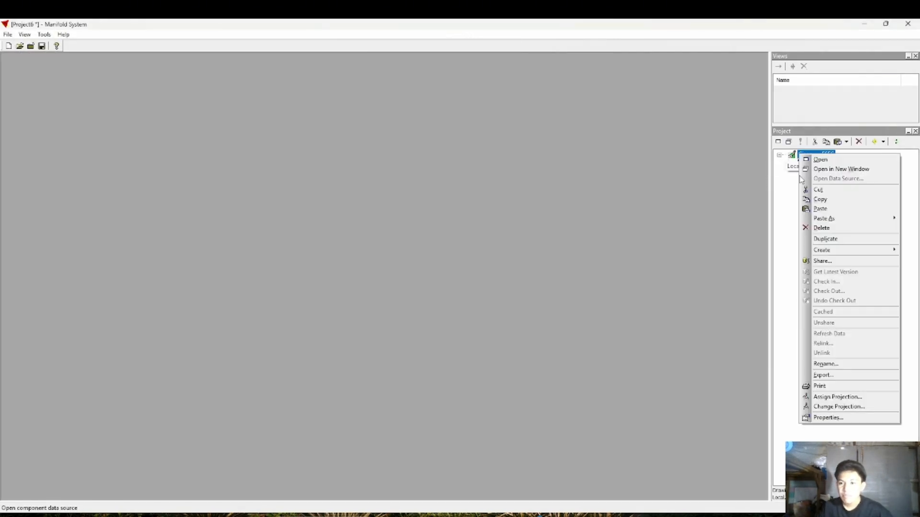
mouse_move(824, 250)
click(745, 317)
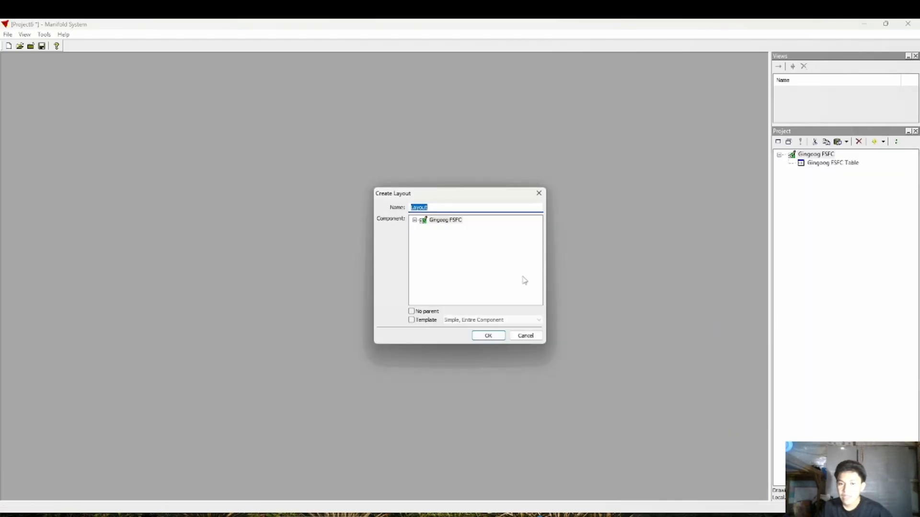
click(487, 335)
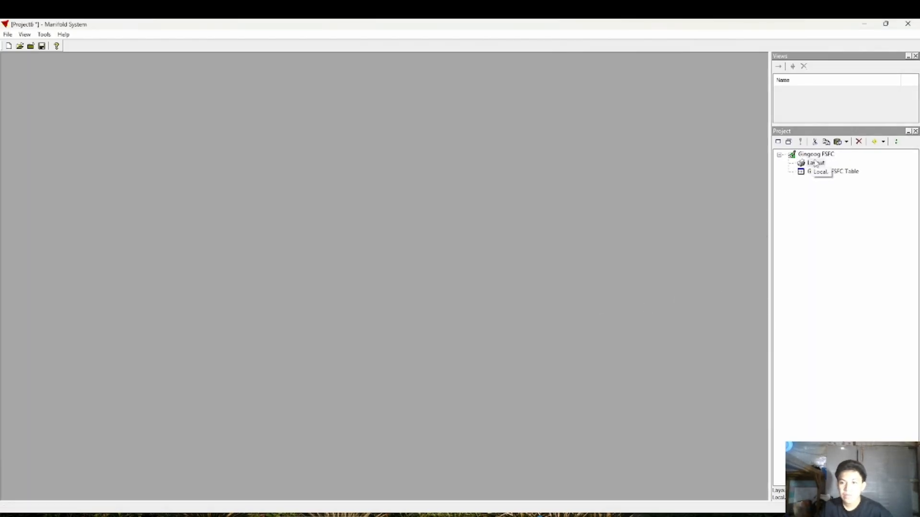
click(858, 142)
click(460, 302)
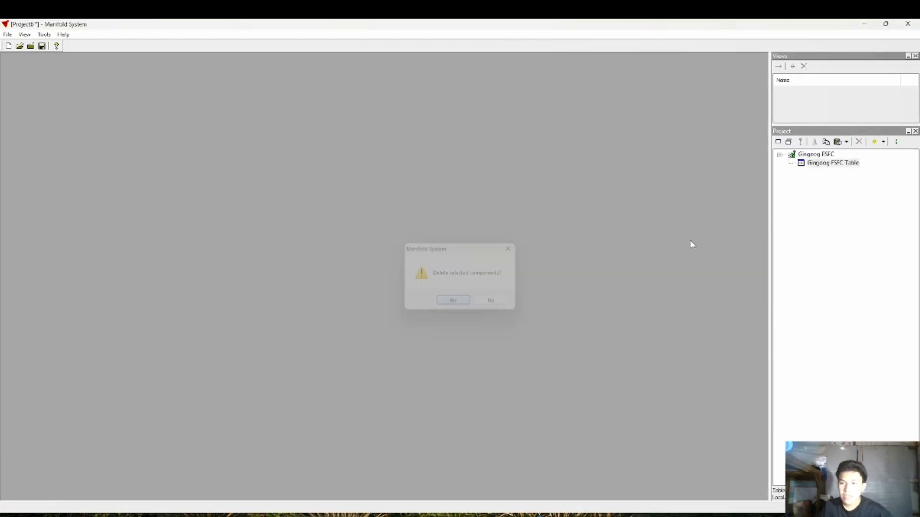
Create a map named Map with Gingoog FSFC as its layer and open it
right_click(809, 153)
mouse_move(839, 247)
click(757, 326)
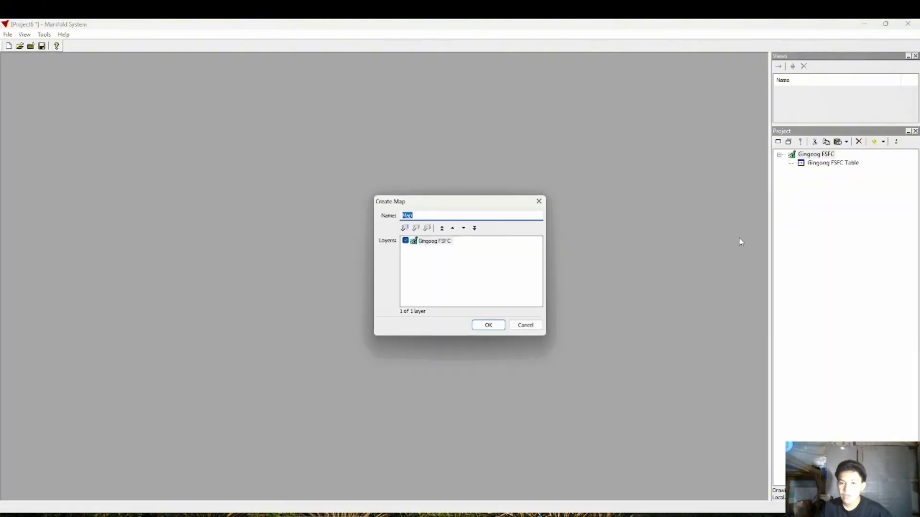
click(497, 323)
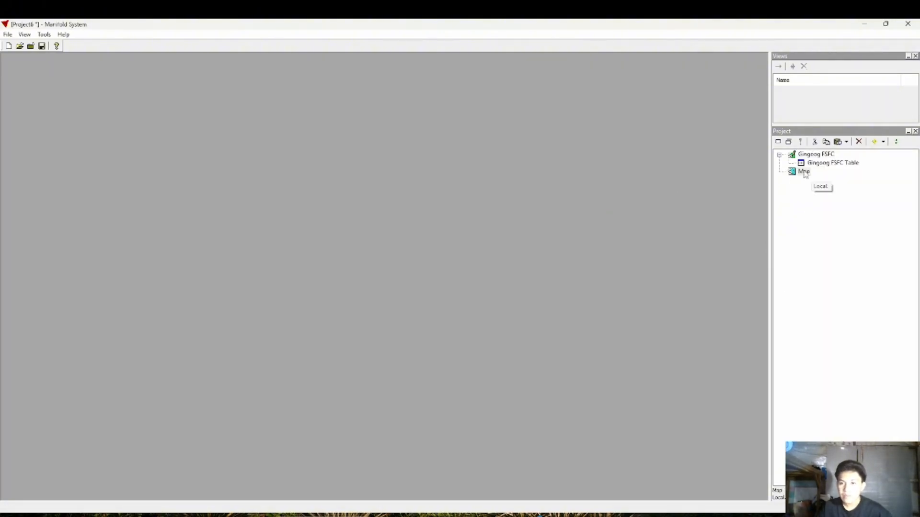
double_click(804, 171)
click(571, 187)
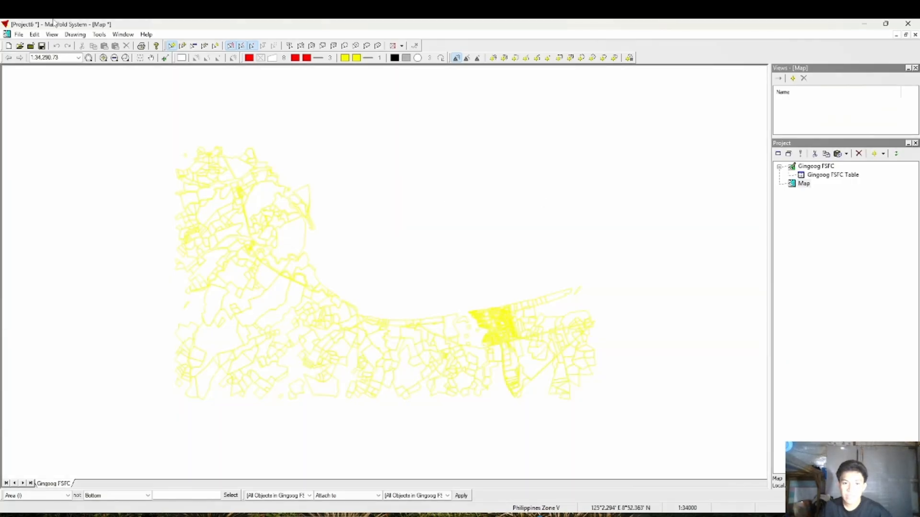
Link the Virtual Earth Satellite Image from the Manifold image servers into the project, with data cached between sessions
click(19, 34)
mouse_move(209, 131)
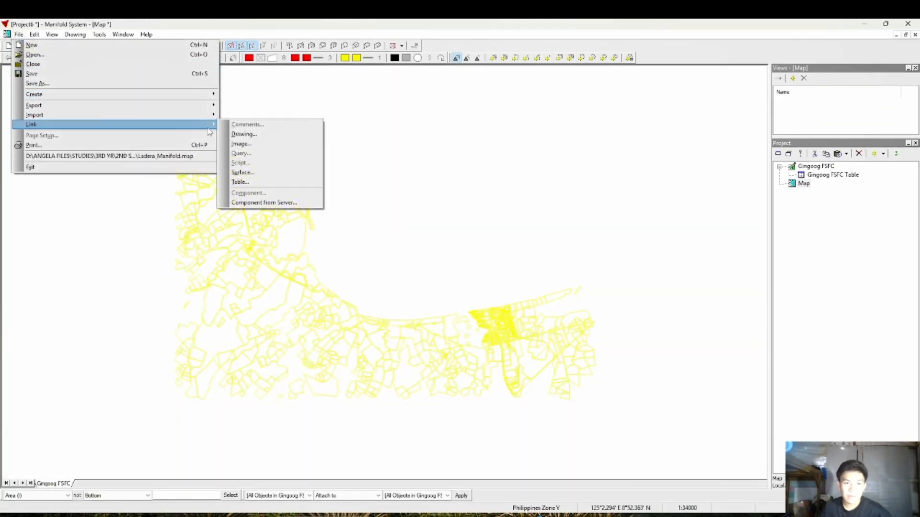
click(240, 143)
click(143, 217)
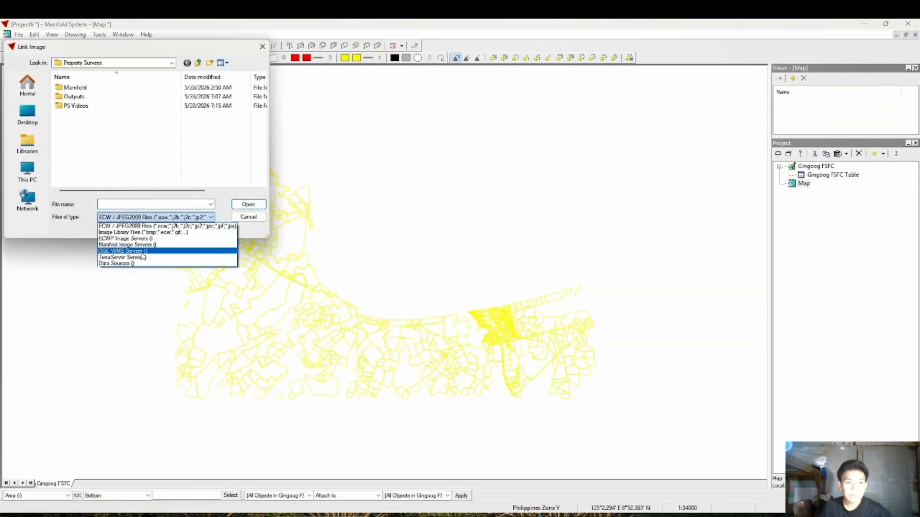
click(126, 244)
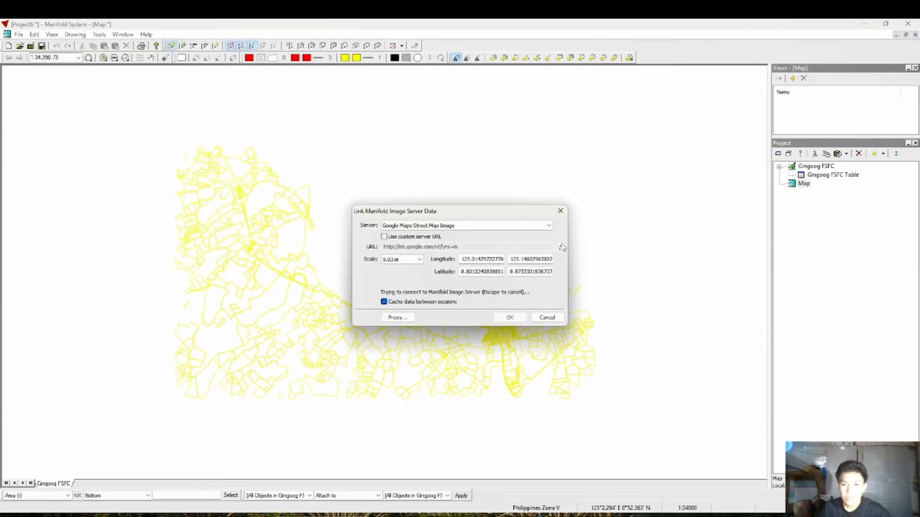
click(431, 226)
click(431, 316)
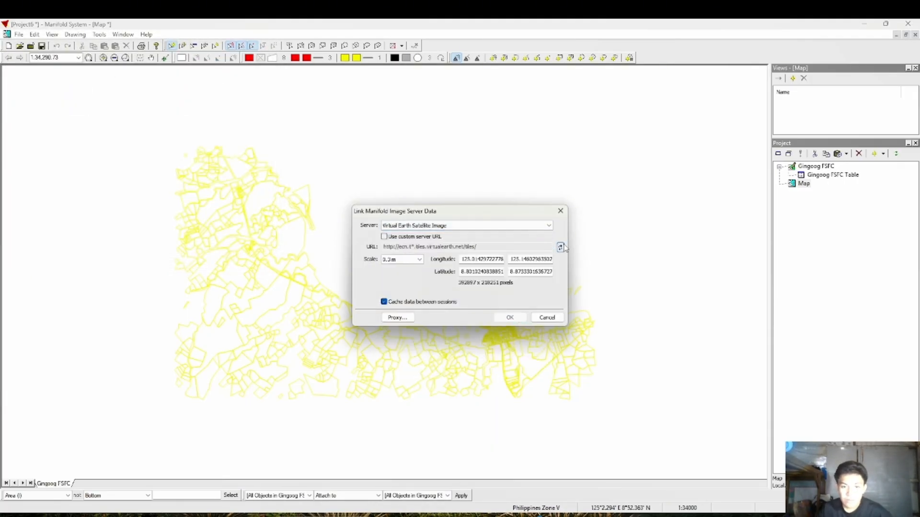
click(507, 316)
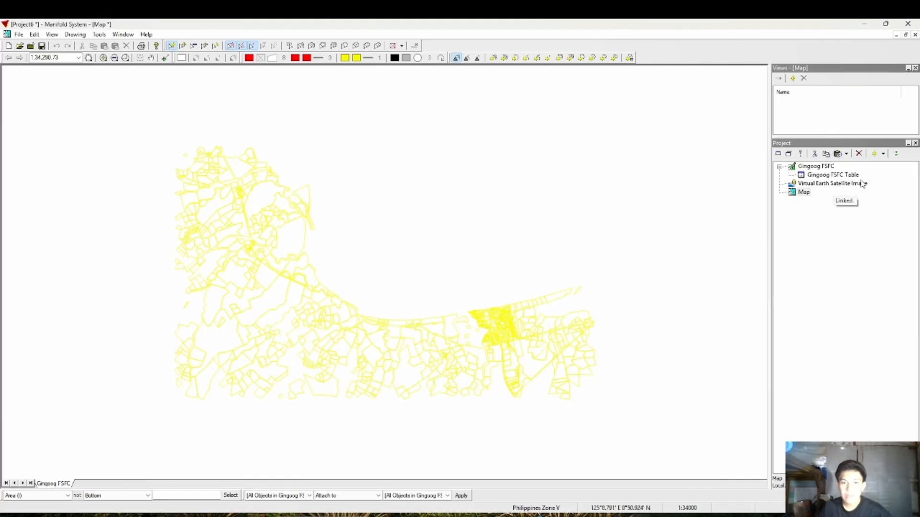
Add the satellite image to the map, order it beneath the Gingoog FSFC layer and adopt the image's Mercator projection
drag(836, 185, 454, 296)
click(492, 302)
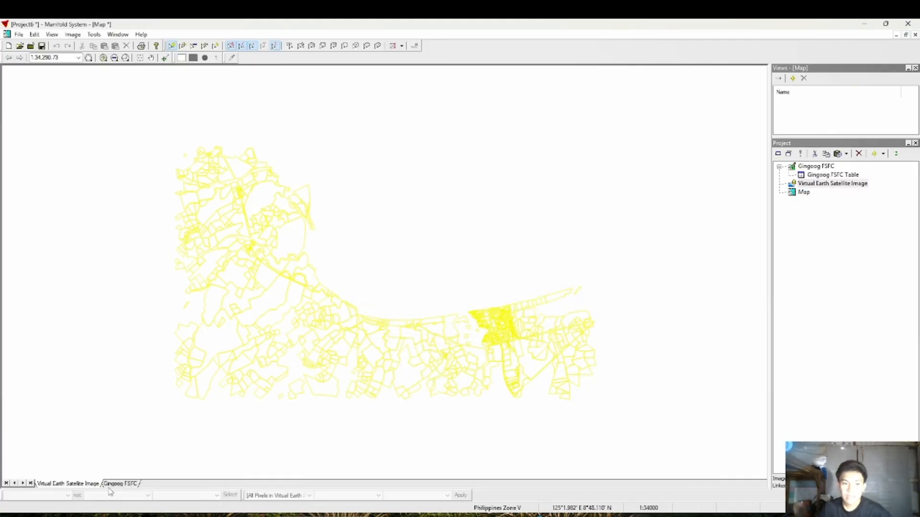
drag(120, 487, 125, 486)
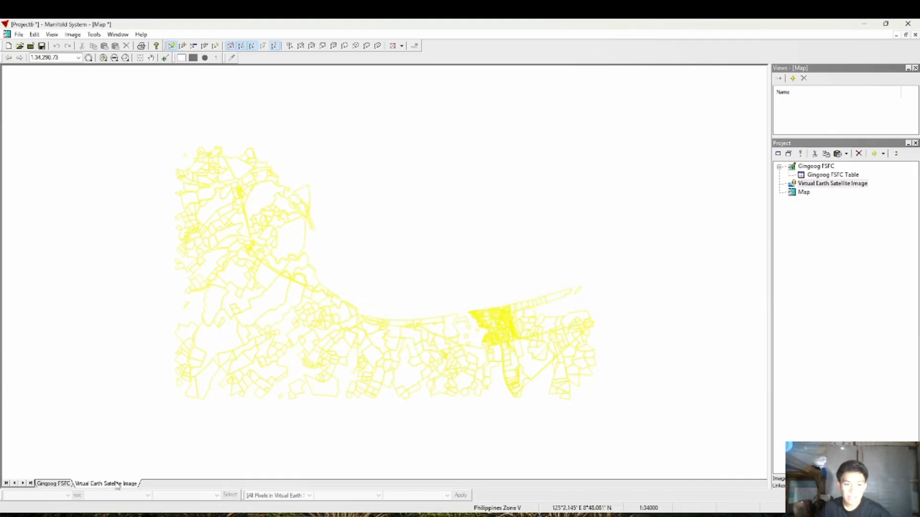
right_click(311, 315)
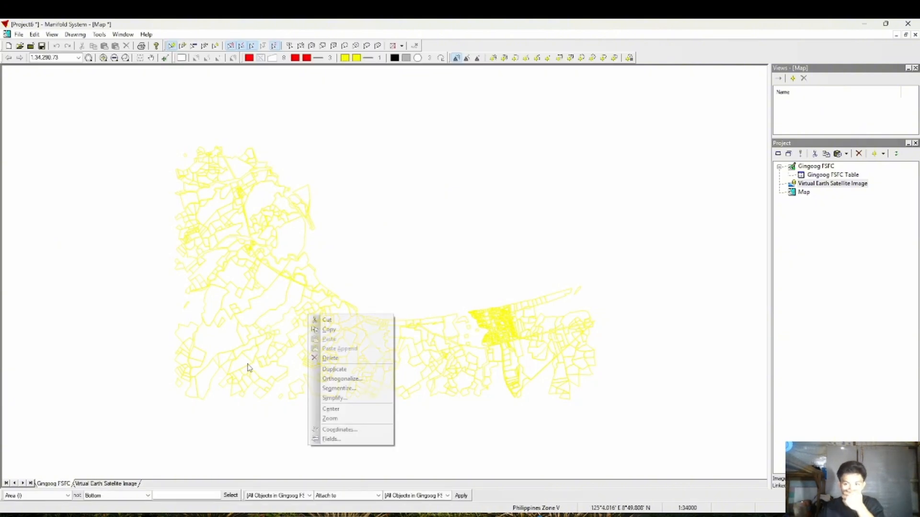
right_click(121, 482)
click(152, 463)
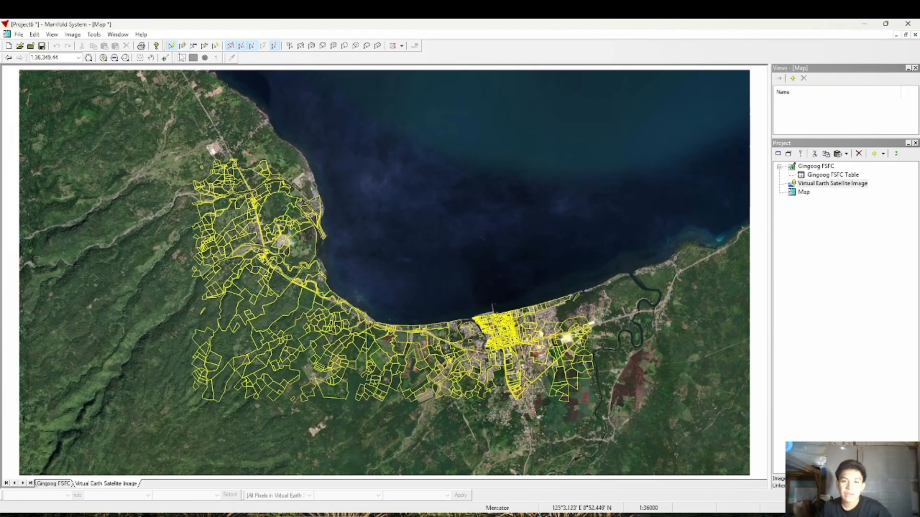
Delete the Virtual Earth Satellite Image component from the project
click(153, 58)
scroll(240, 232, down, 2)
drag(240, 239, 528, 185)
drag(299, 288, 502, 182)
scroll(434, 256, down, 1)
drag(404, 296, 442, 290)
drag(442, 290, 456, 297)
click(843, 184)
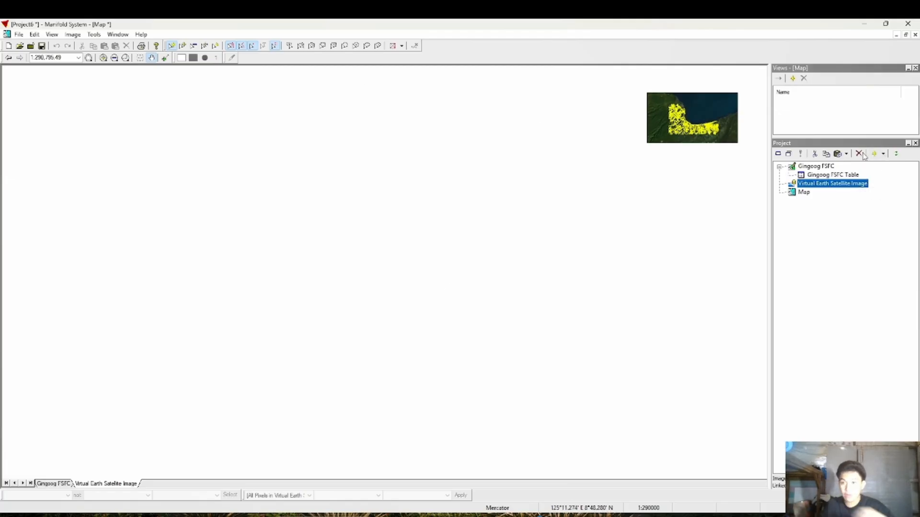
key(Delete)
click(455, 302)
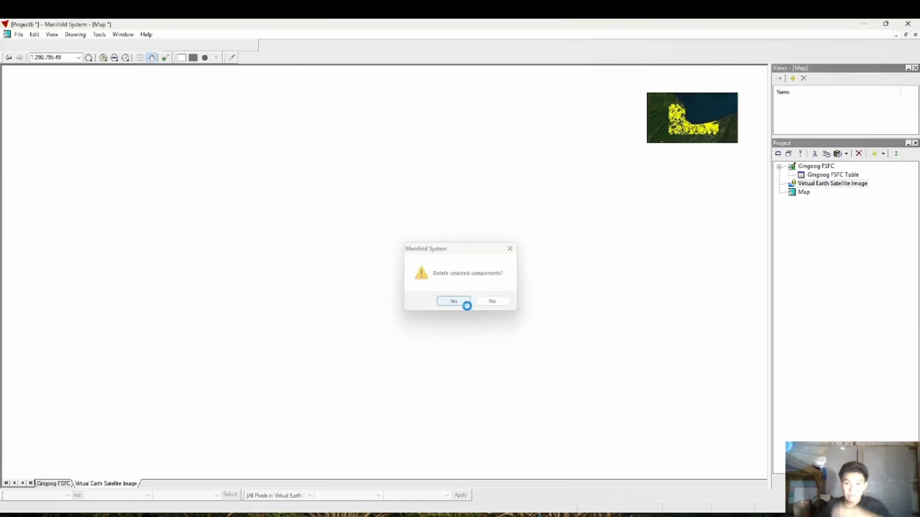
click(18, 34)
mouse_move(206, 123)
click(248, 144)
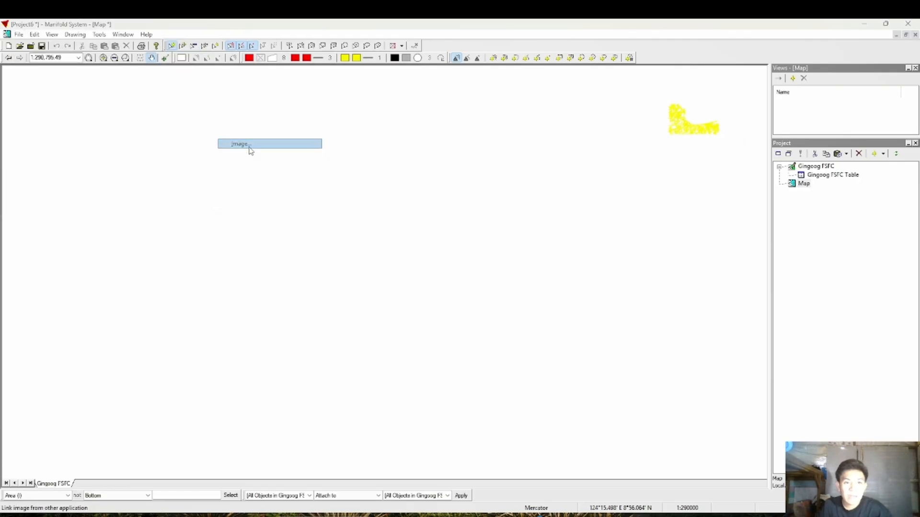
click(156, 217)
click(165, 252)
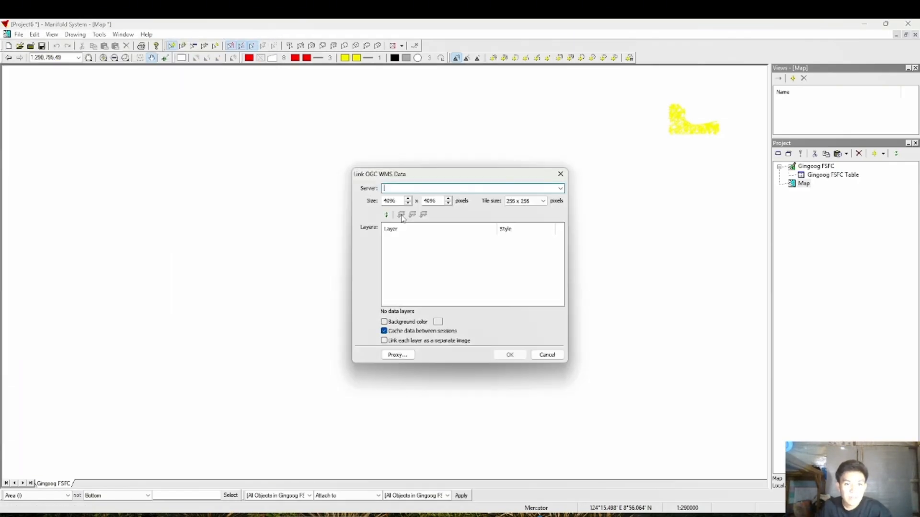
click(559, 176)
Link the Virtual Earth Satellite Image from the Manifold image servers again, using the wider extent of the current map view
click(18, 35)
mouse_move(206, 124)
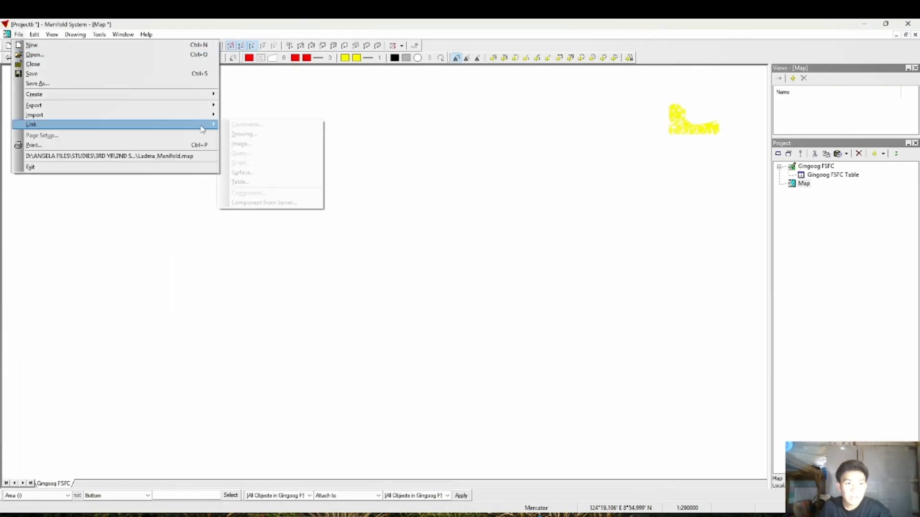
click(244, 145)
click(235, 215)
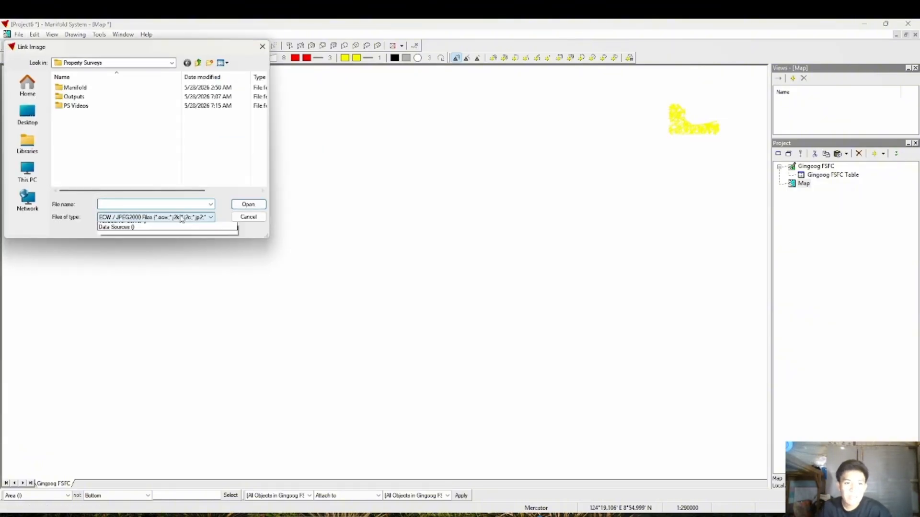
click(201, 245)
click(479, 225)
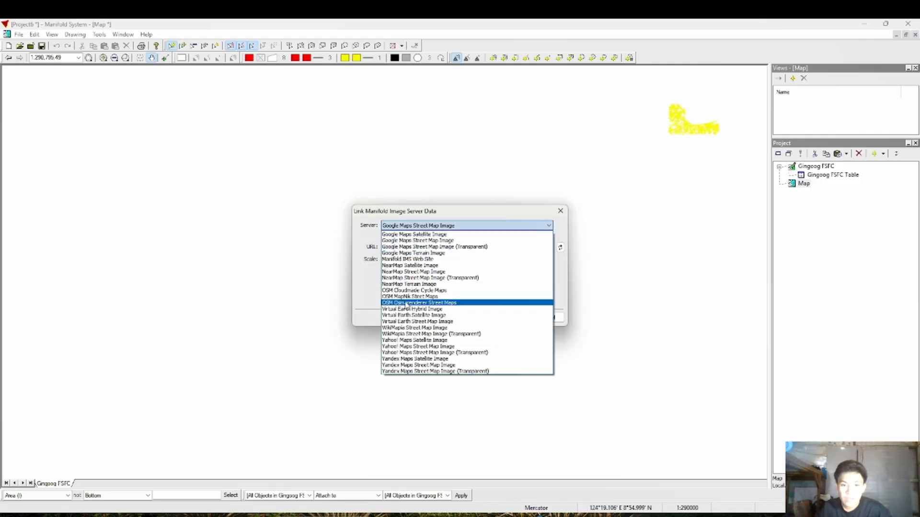
click(455, 315)
click(510, 317)
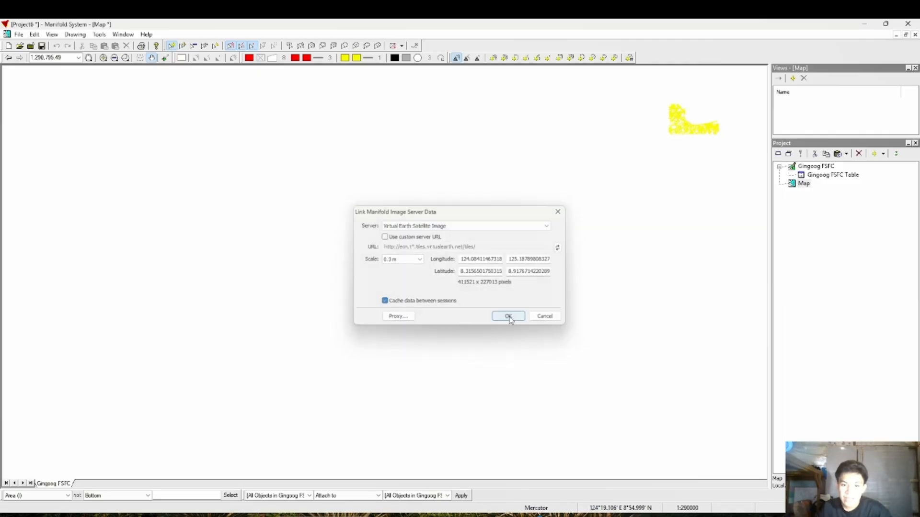
Add the newly linked satellite image to the map and order it beneath the Gingoog FSFC layer
double_click(823, 187)
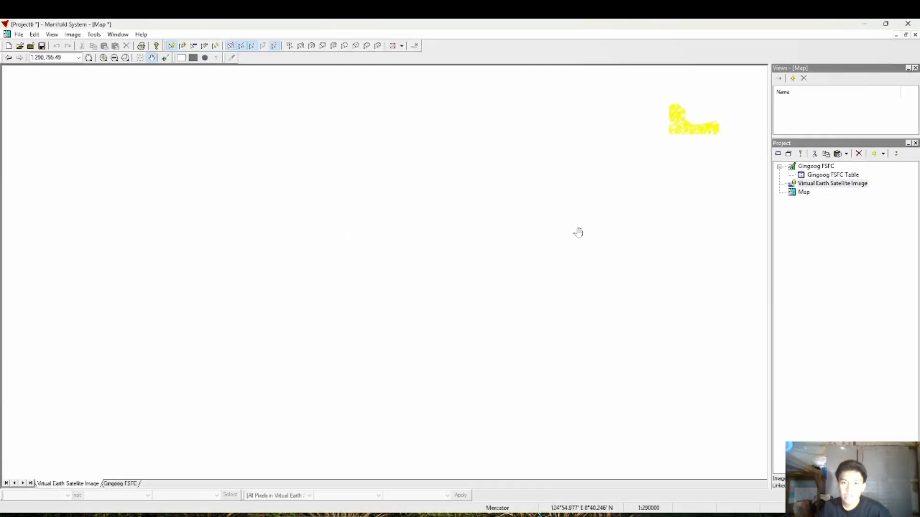
scroll(409, 331, up, 2)
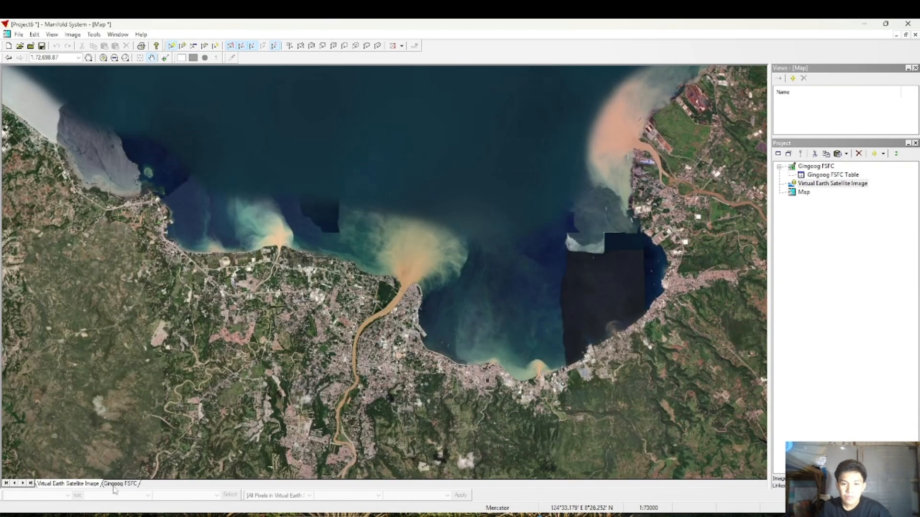
click(119, 484)
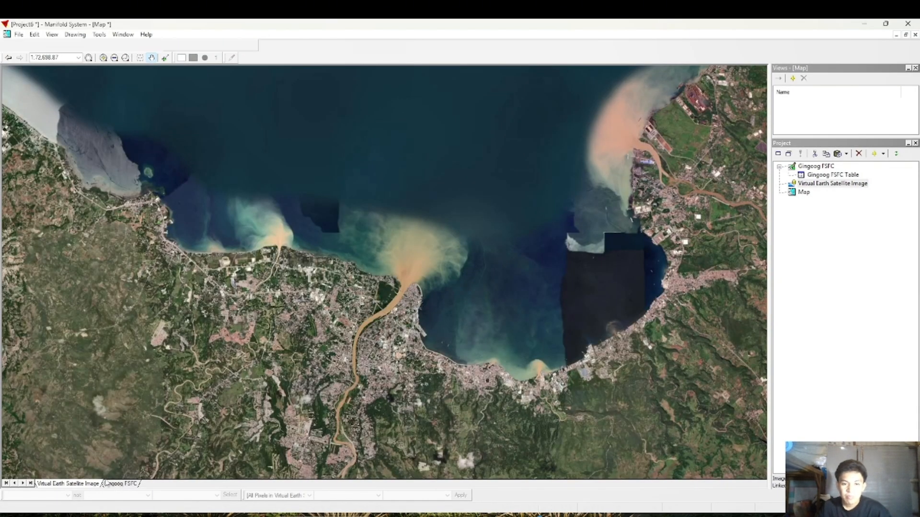
click(70, 483)
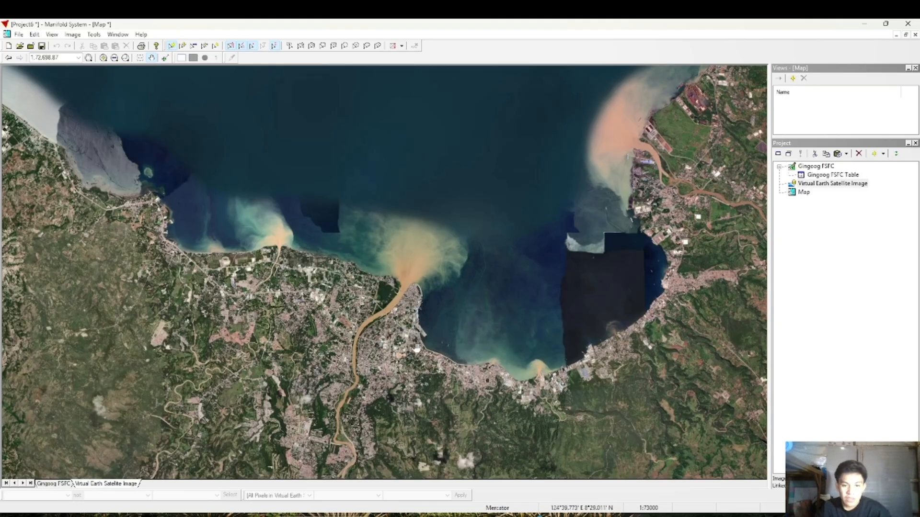
Draw a four-cornered area on the Gingoog FSFC layer over the city blocks just west of the port pier
scroll(416, 347, up, 1)
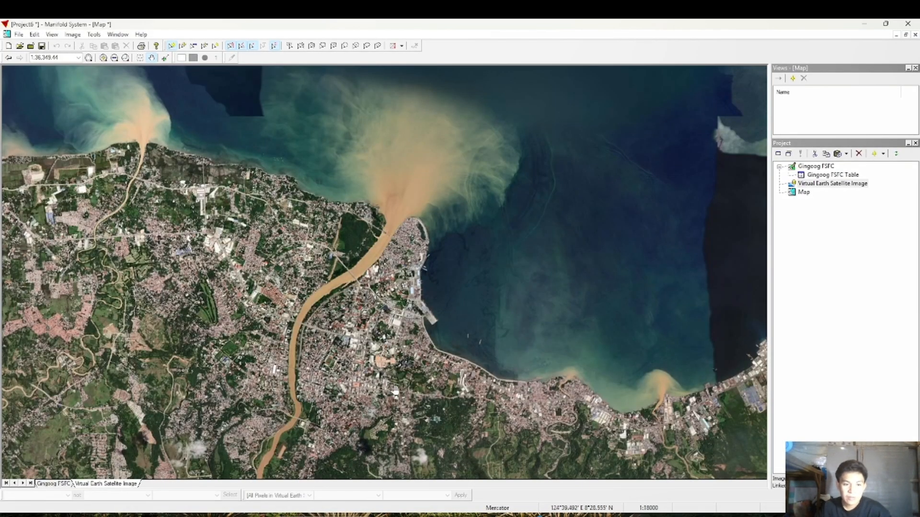
scroll(411, 365, up, 1)
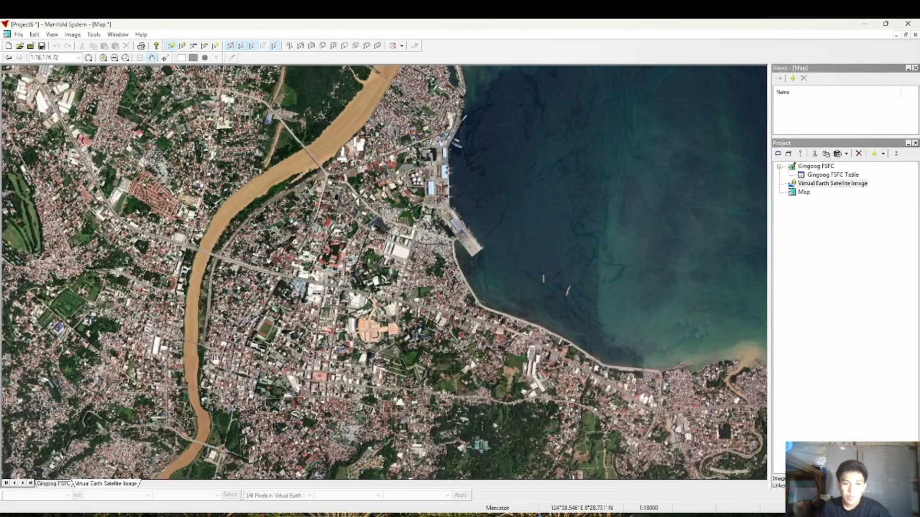
click(57, 484)
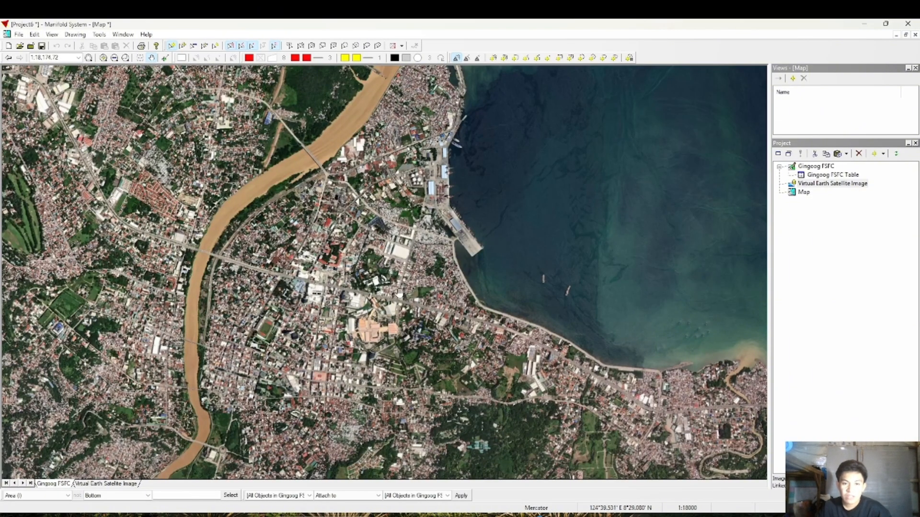
scroll(379, 268, up, 1)
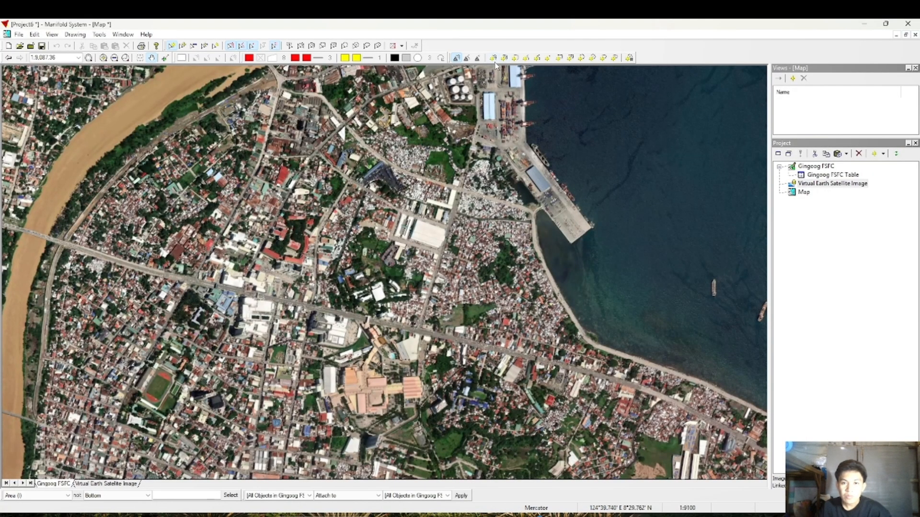
click(494, 60)
click(319, 123)
click(250, 351)
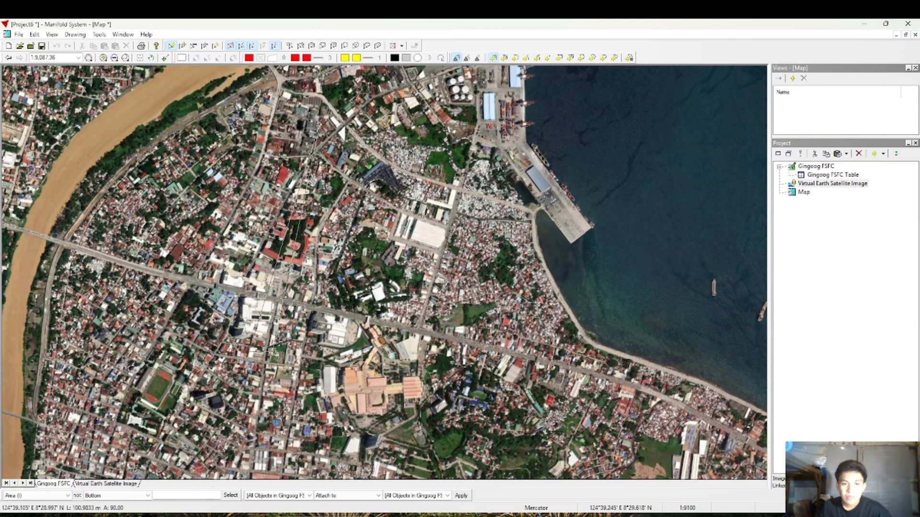
click(456, 392)
double_click(492, 149)
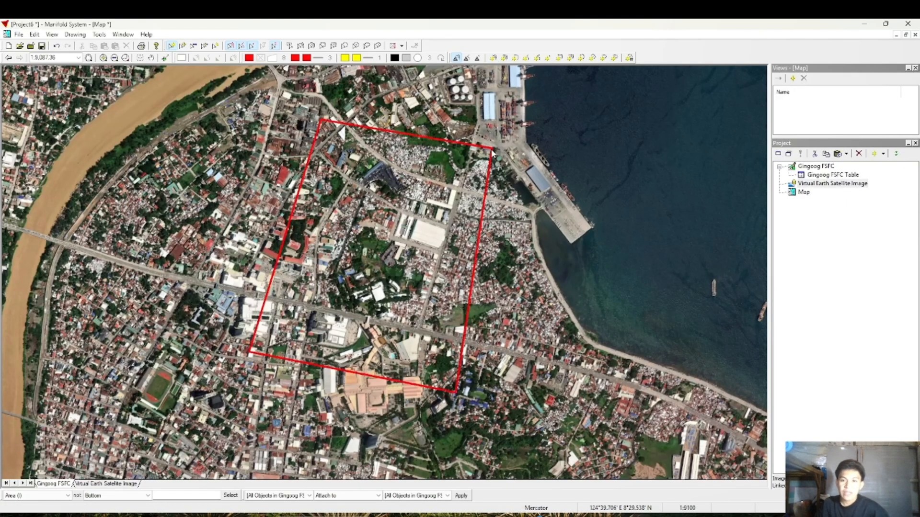
Select the drawn four-cornered area and copy it into the project as a new drawing component
click(484, 163)
right_click(455, 174)
click(833, 184)
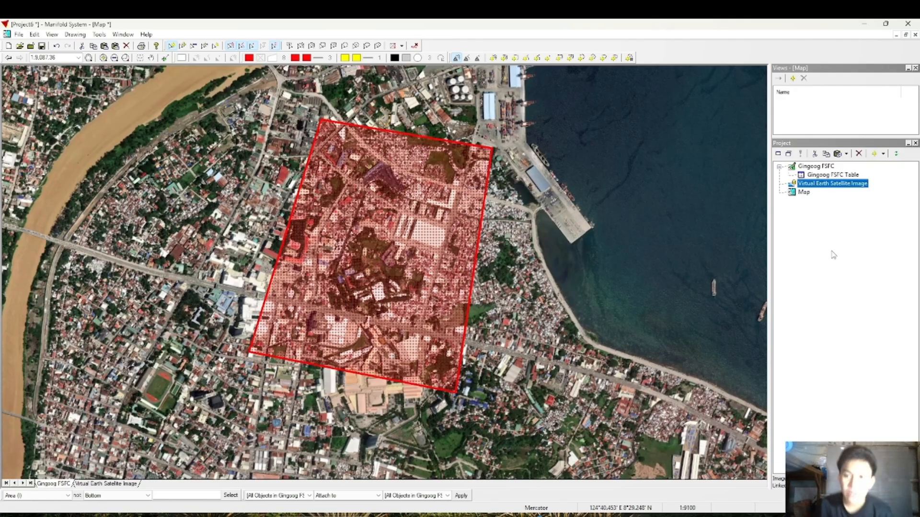
right_click(834, 255)
click(848, 264)
Rename the pasted drawing as Projection, adjusting the names of its dependent components as well
right_click(825, 185)
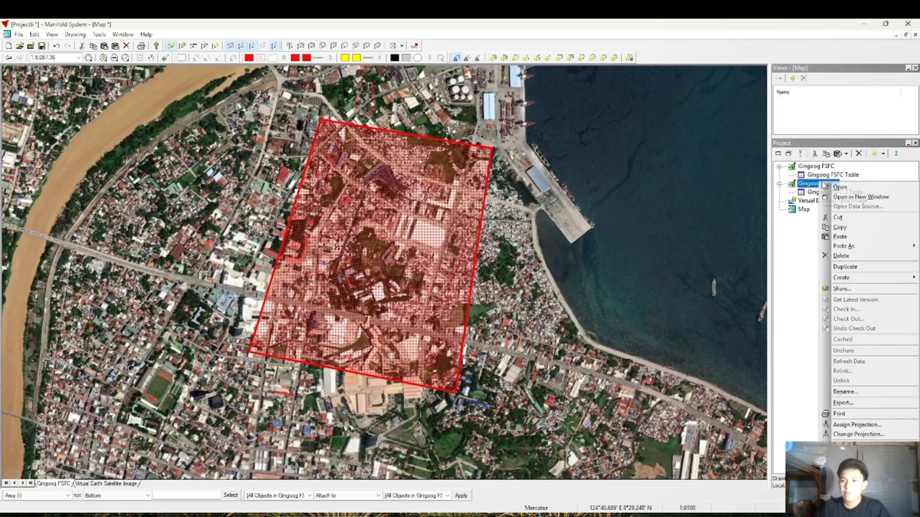
click(844, 391)
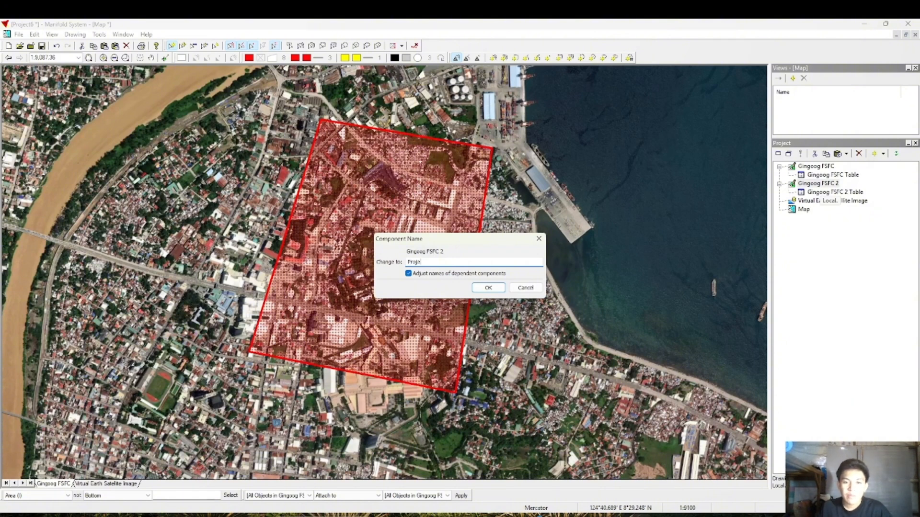
text(Projection)
key(Return)
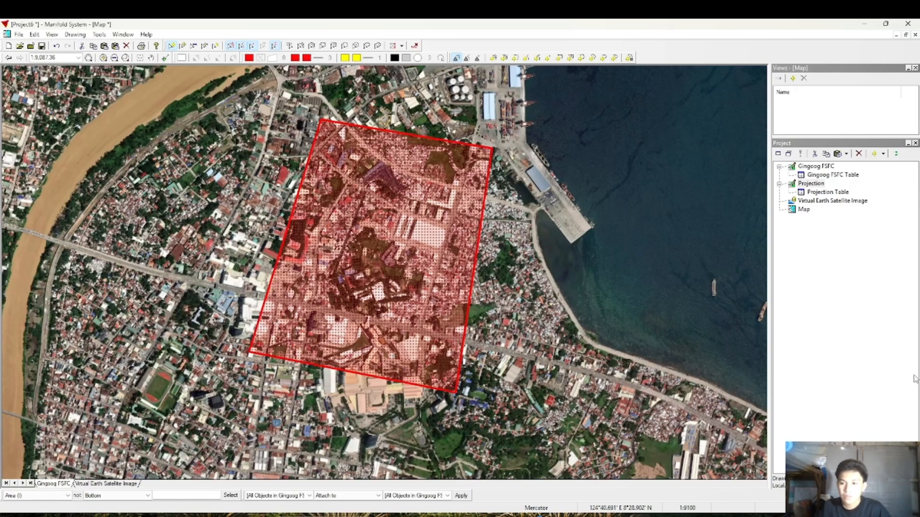
Delete the original four-cornered area from the Gingoog FSFC layer
right_click(370, 216)
click(407, 261)
click(444, 305)
Export the Projection drawing as a DXF file named Projection in the Lynch folder under 2ND SEM
click(841, 258)
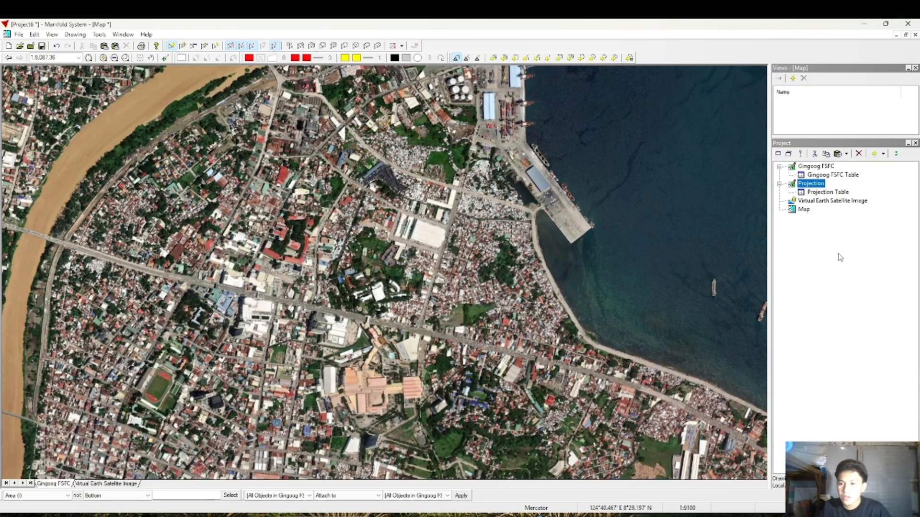
right_click(811, 184)
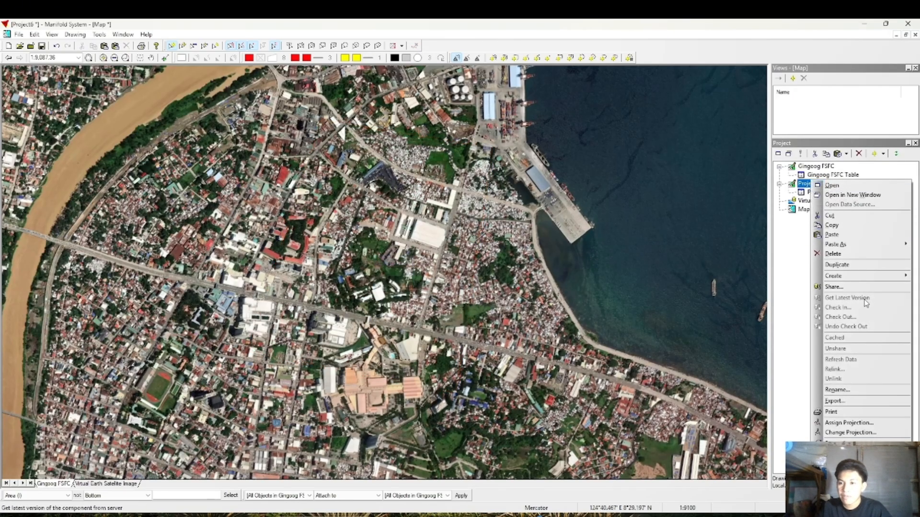
click(837, 400)
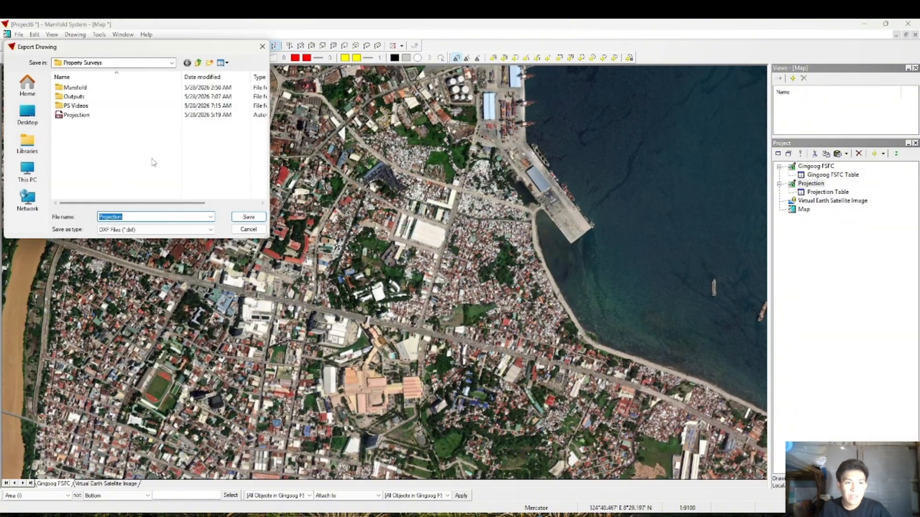
click(116, 64)
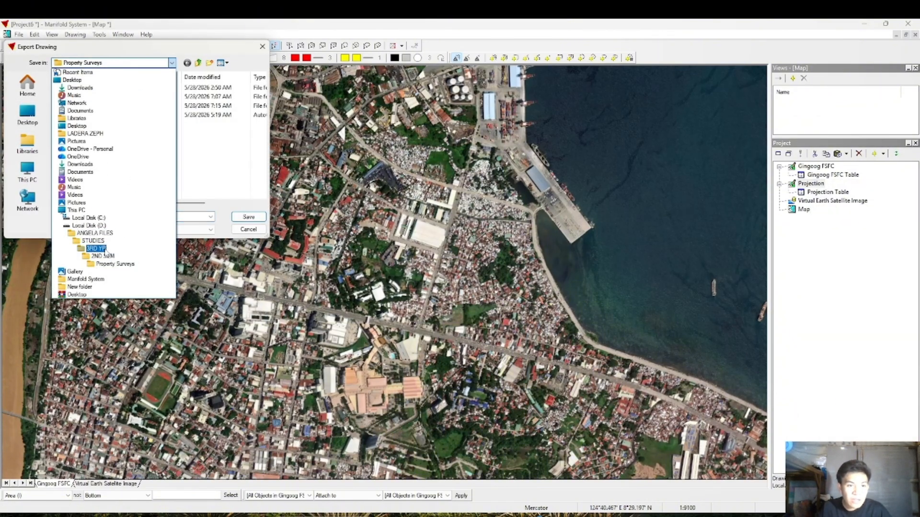
click(106, 257)
double_click(106, 98)
click(209, 219)
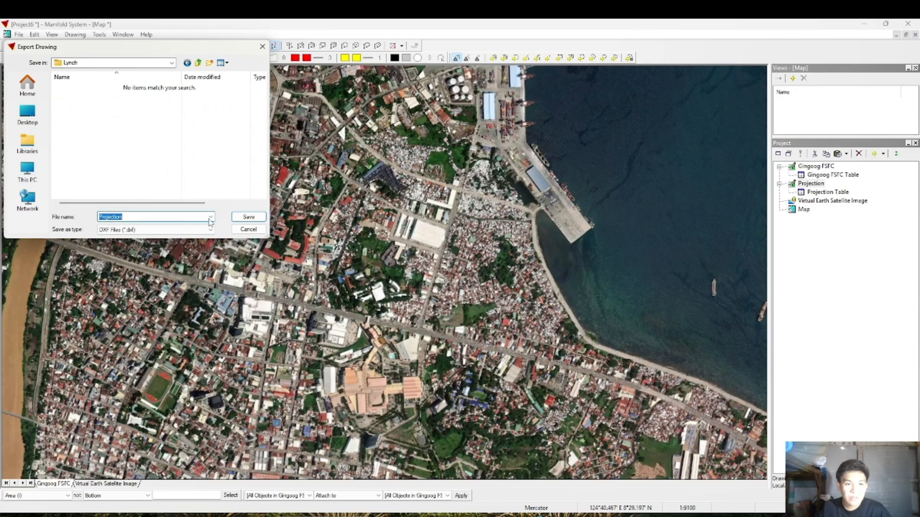
click(249, 217)
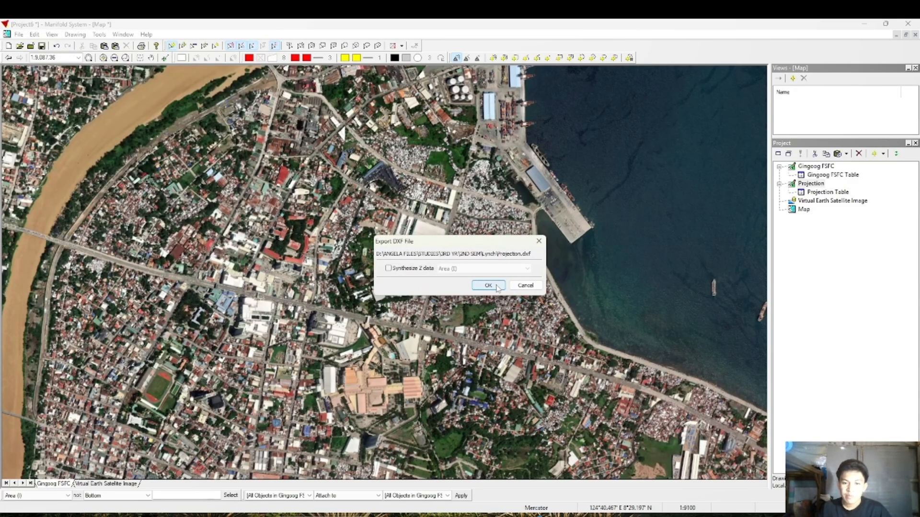
click(488, 286)
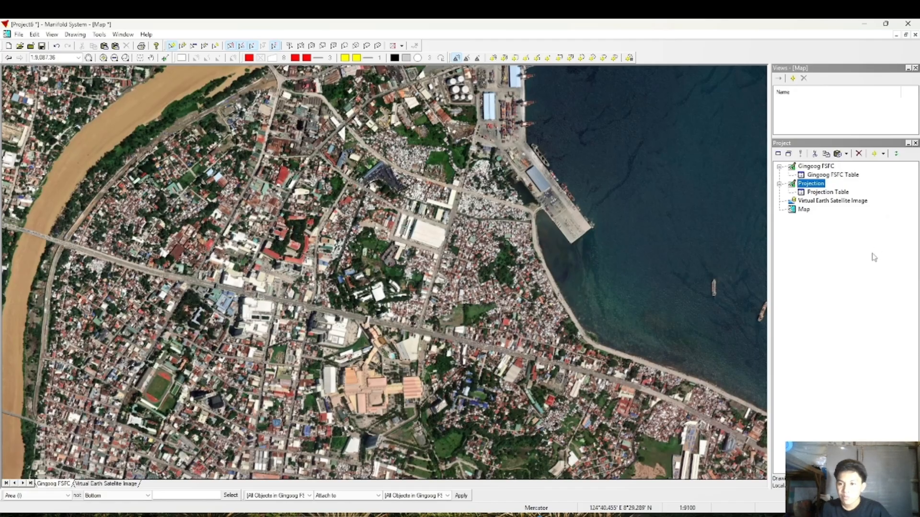
right_click(820, 183)
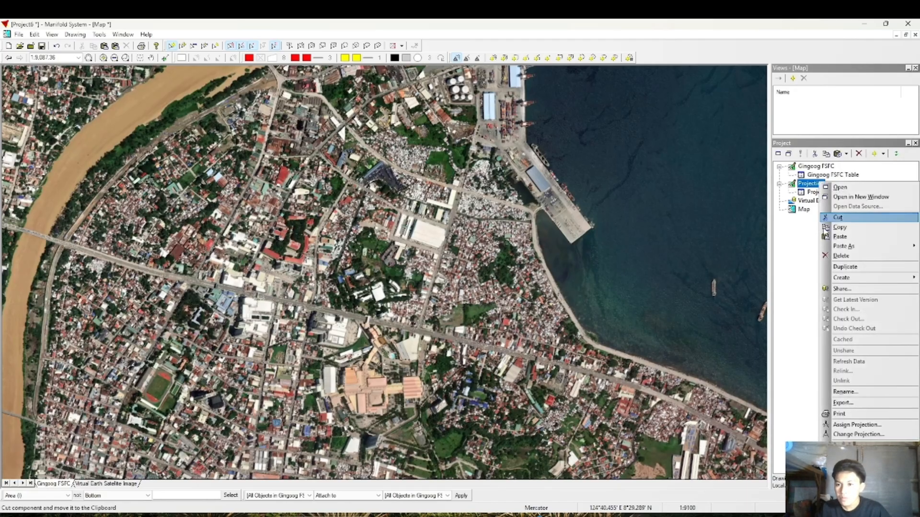
click(843, 403)
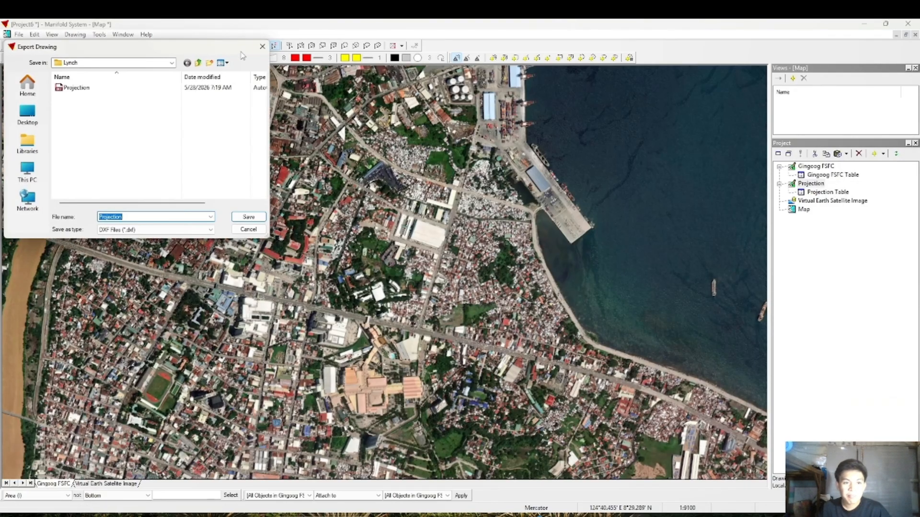
click(262, 46)
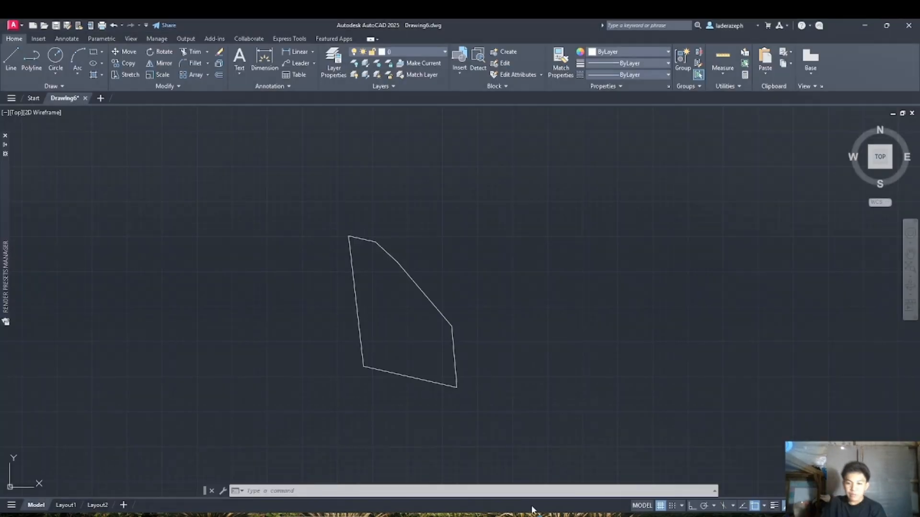
Switch to AutoCAD and open the exported Projection.dxf from the Lynch folder
click(13, 24)
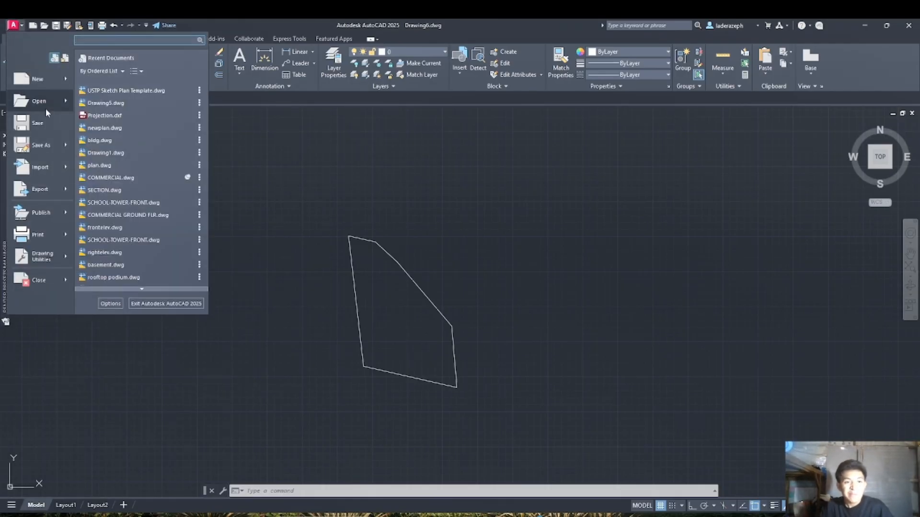
click(30, 101)
click(406, 167)
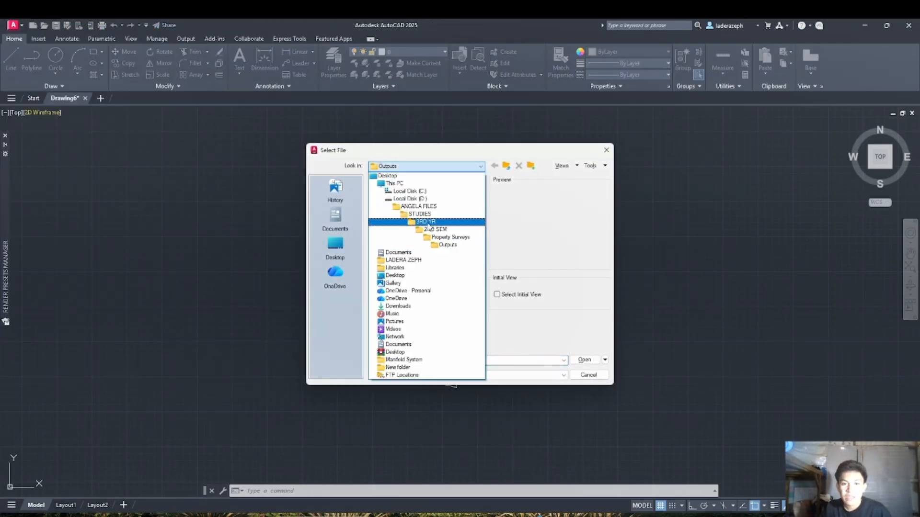
click(419, 224)
double_click(413, 192)
click(388, 189)
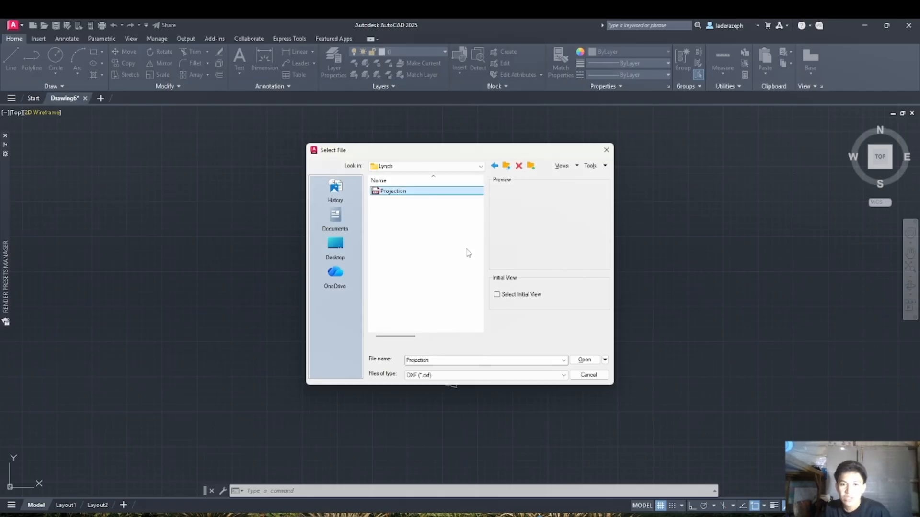
click(585, 360)
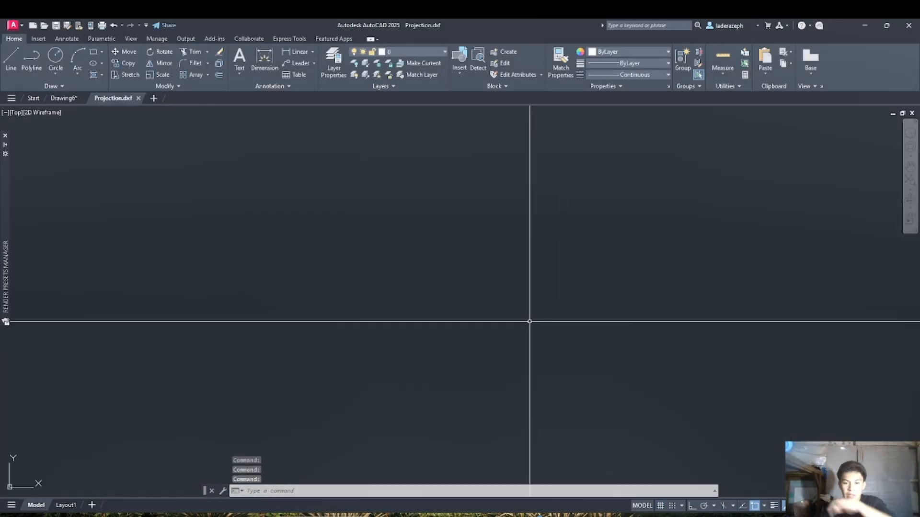
Paste the copied lot boundary inside the four-cornered outline, near its centre
text(zoom)
key(Return)
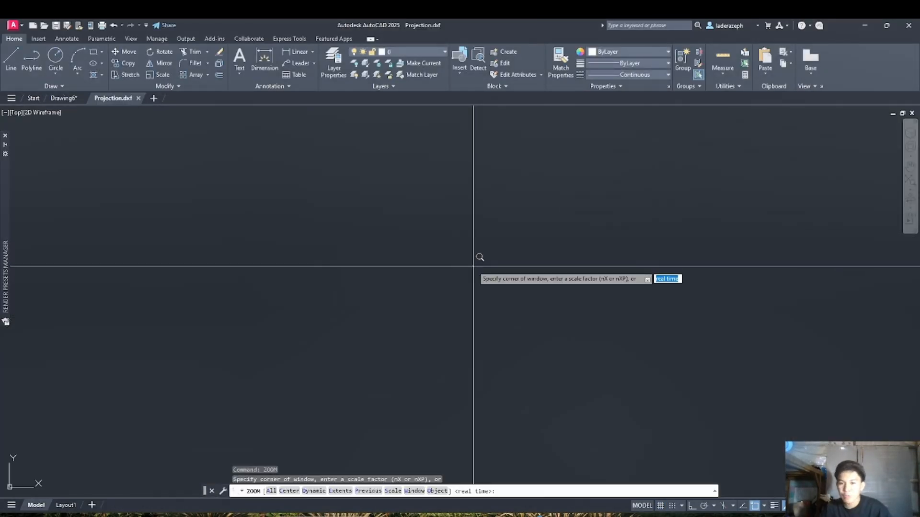
text(e)
key(Return)
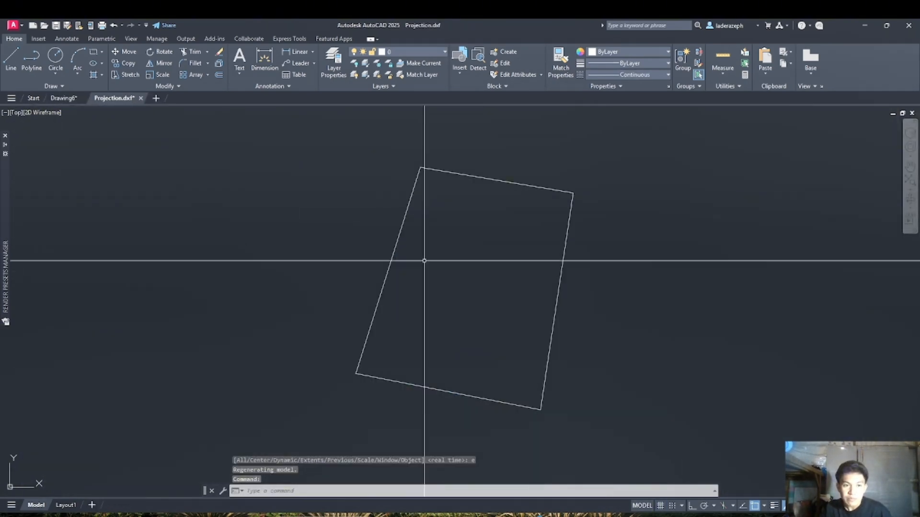
right_click(454, 273)
mouse_move(499, 302)
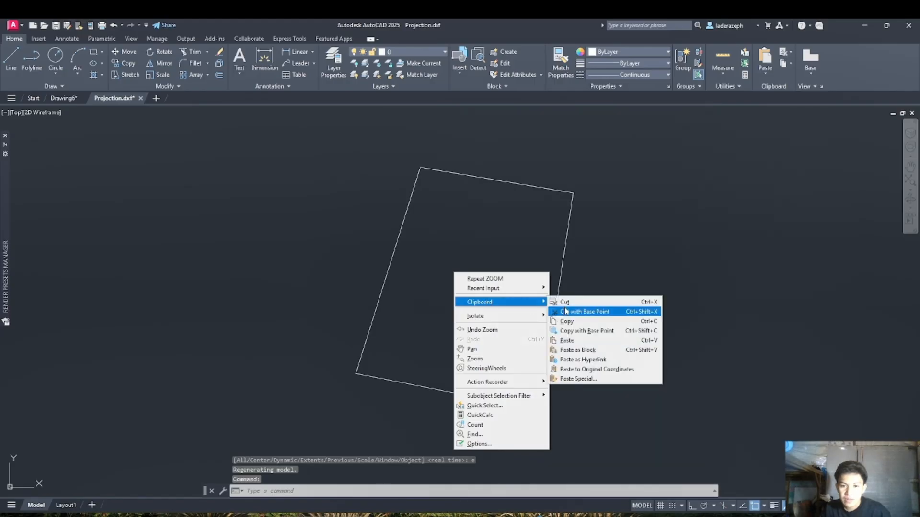
click(571, 341)
click(456, 307)
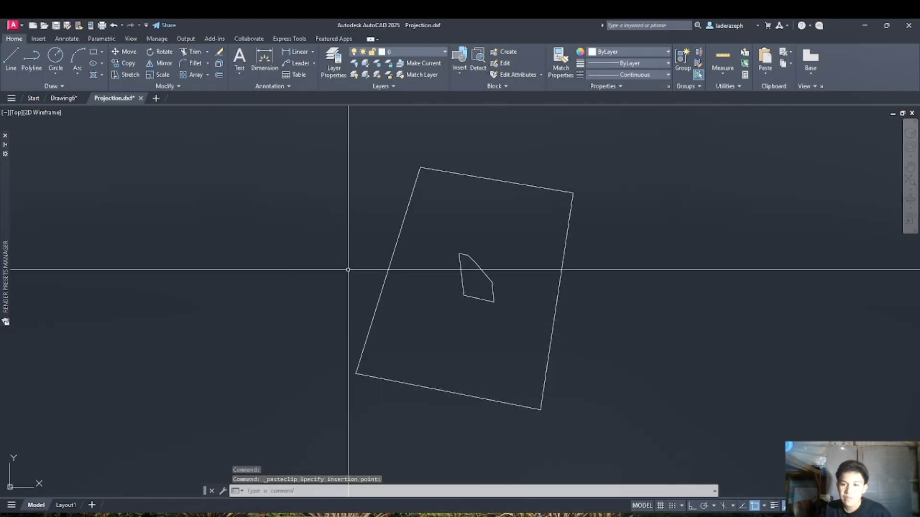
Save the drawing in AutoCAD 2018 DXF format, replacing the existing Projection file in the Lynch folder
click(12, 25)
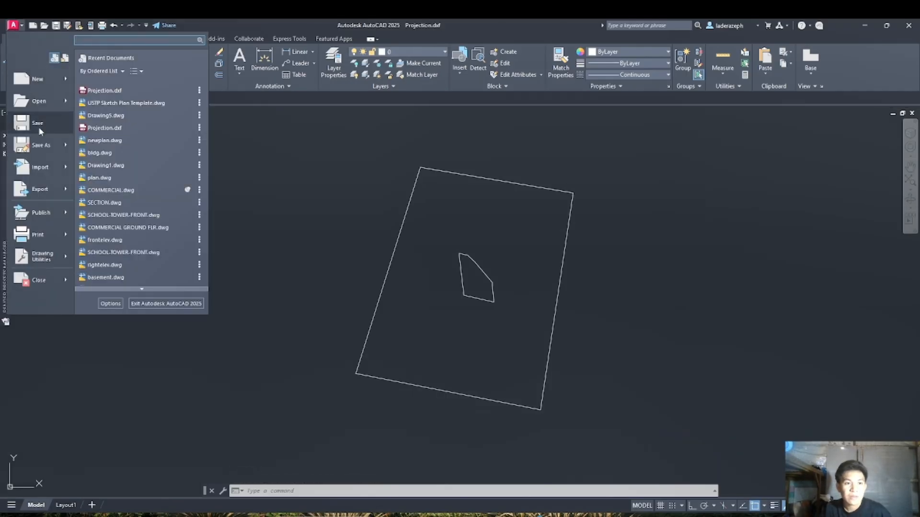
click(44, 143)
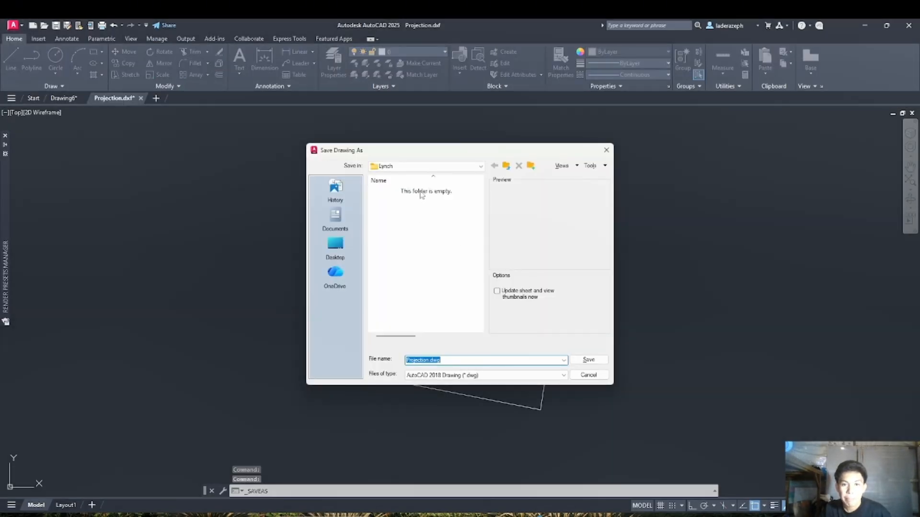
click(470, 376)
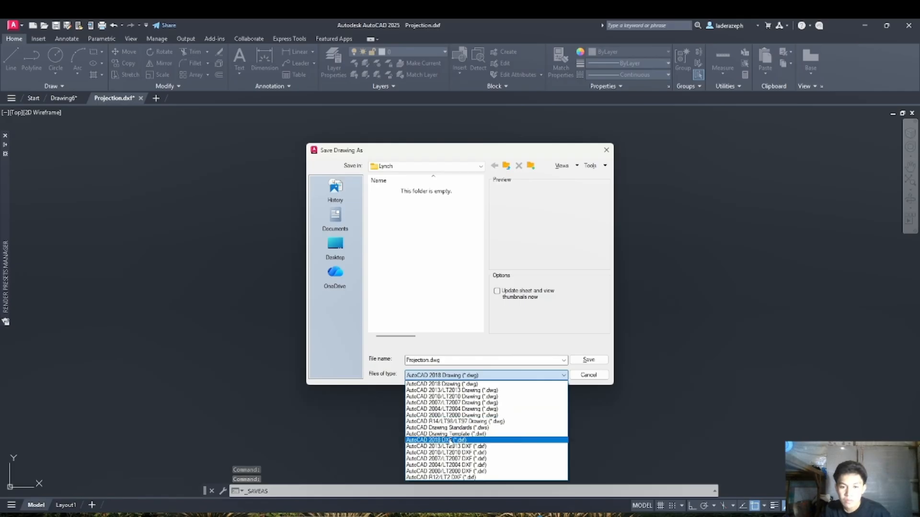
click(460, 442)
click(394, 191)
click(588, 359)
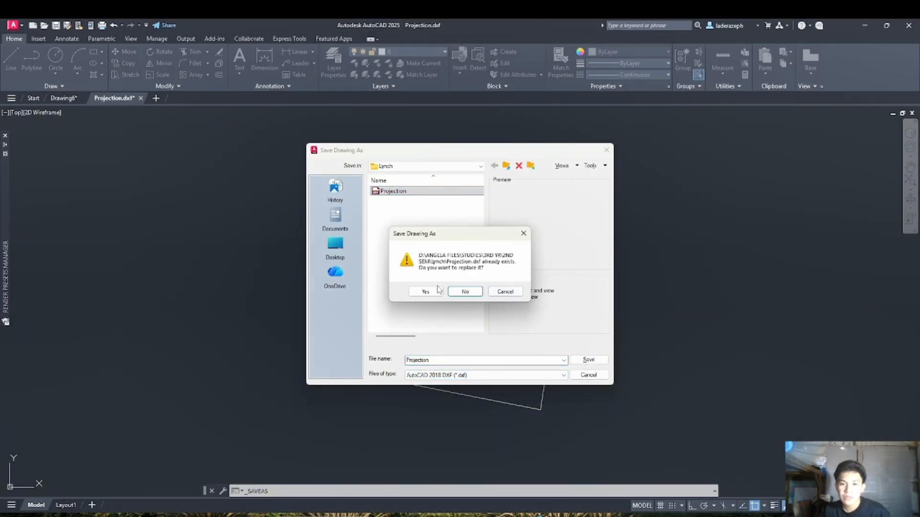
click(433, 290)
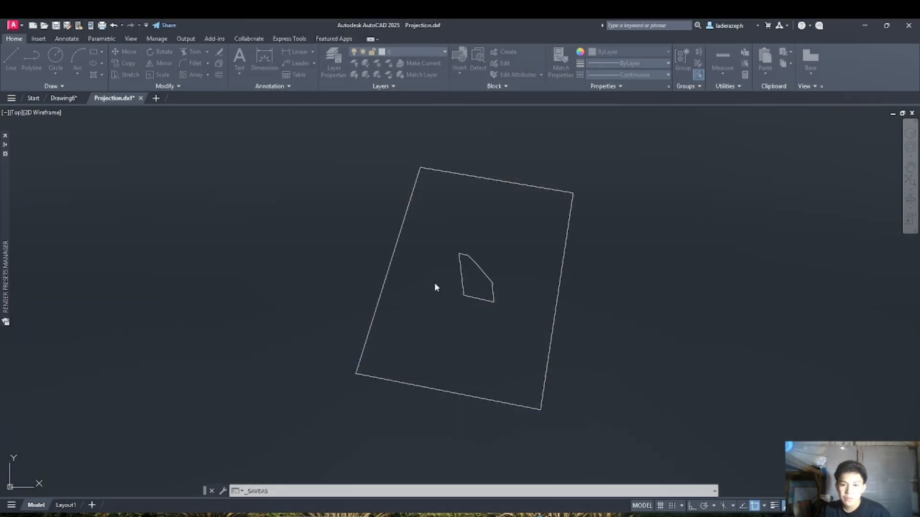
Close the Projection.dxf drawing and switch back to Manifold System
click(139, 100)
click(496, 293)
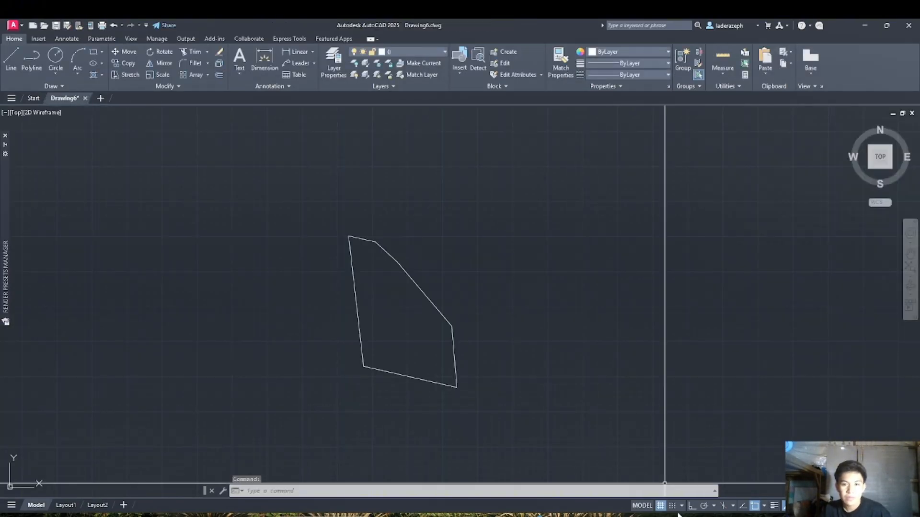
mouse_move(679, 514)
click(699, 481)
mouse_move(644, 514)
click(645, 484)
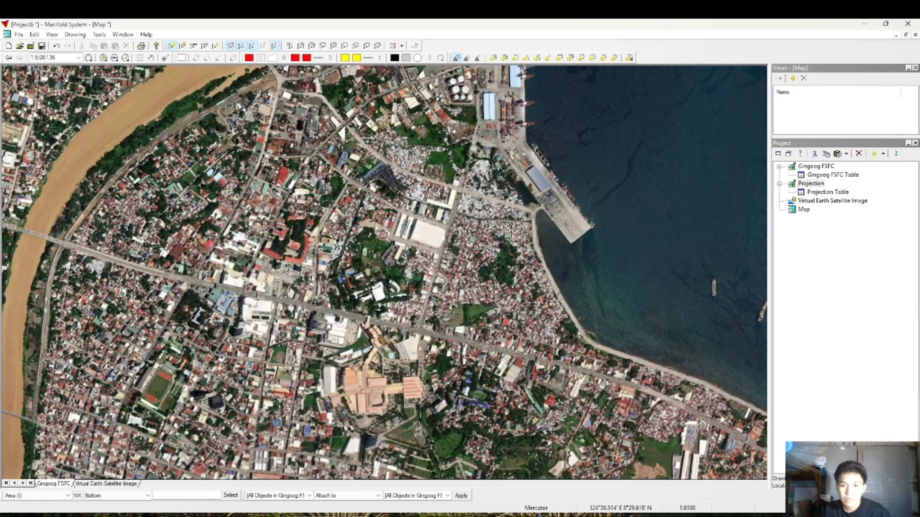
Import the Projection DXF file as a drawing, including both its Projection and 0 layers
click(19, 34)
mouse_move(124, 115)
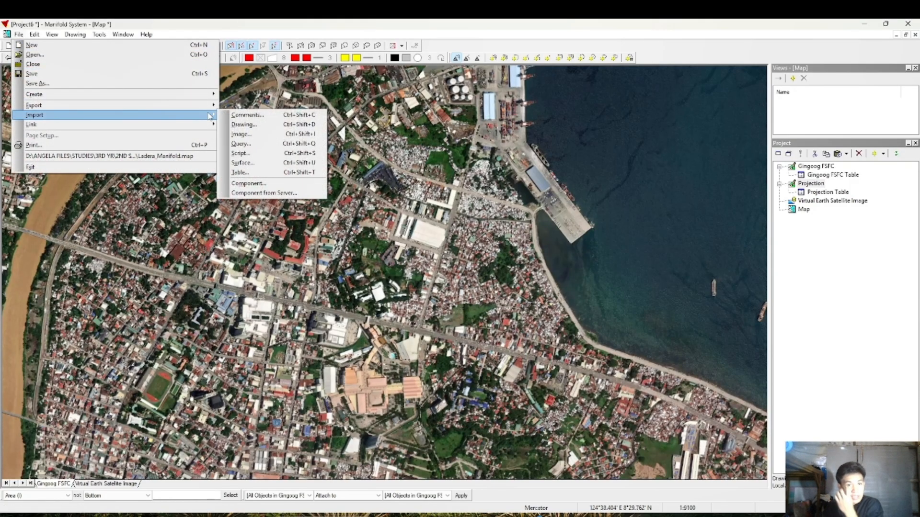
click(235, 126)
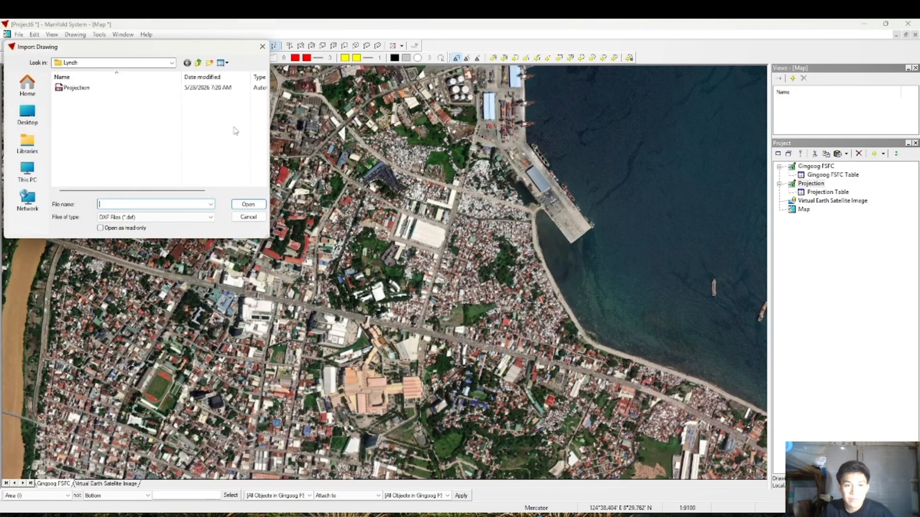
click(74, 87)
click(249, 204)
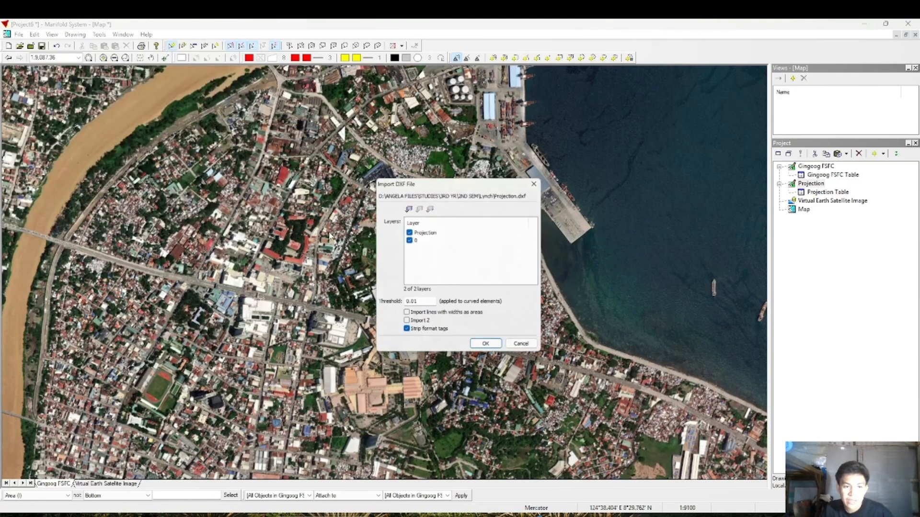
click(488, 348)
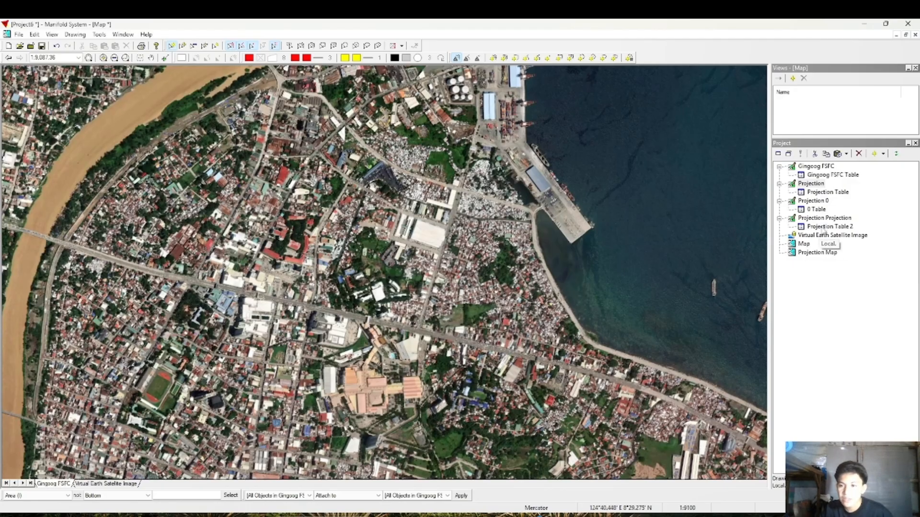
Delete the imported Projection Projection drawing from the project and add the Projection 0 drawing to the map as a layer
click(829, 226)
click(858, 153)
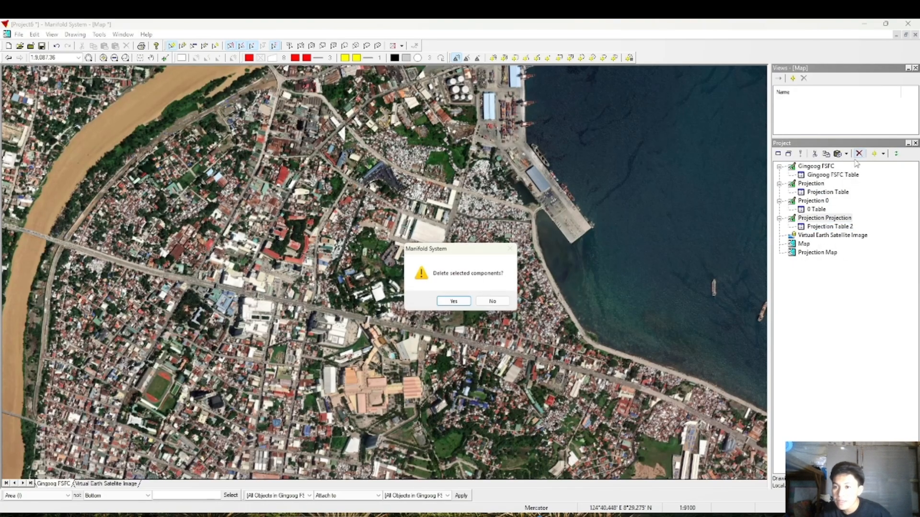
click(454, 303)
click(813, 201)
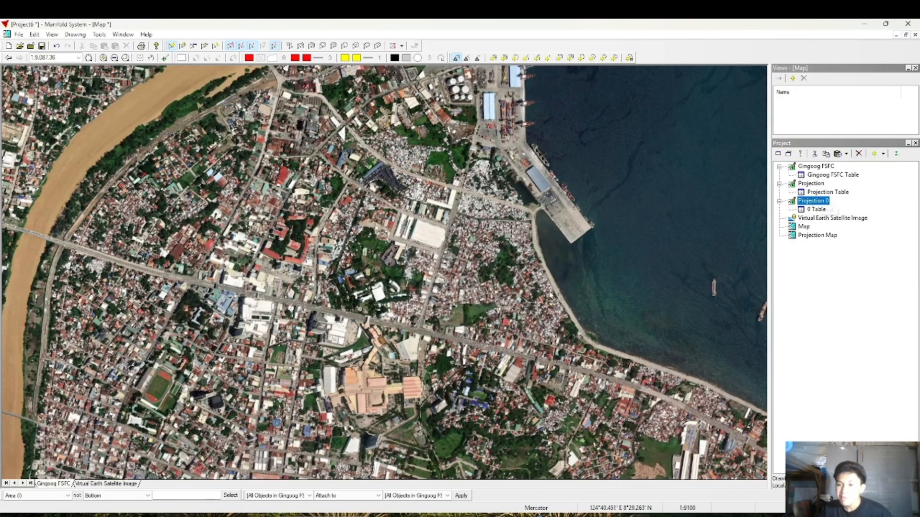
drag(813, 201, 736, 241)
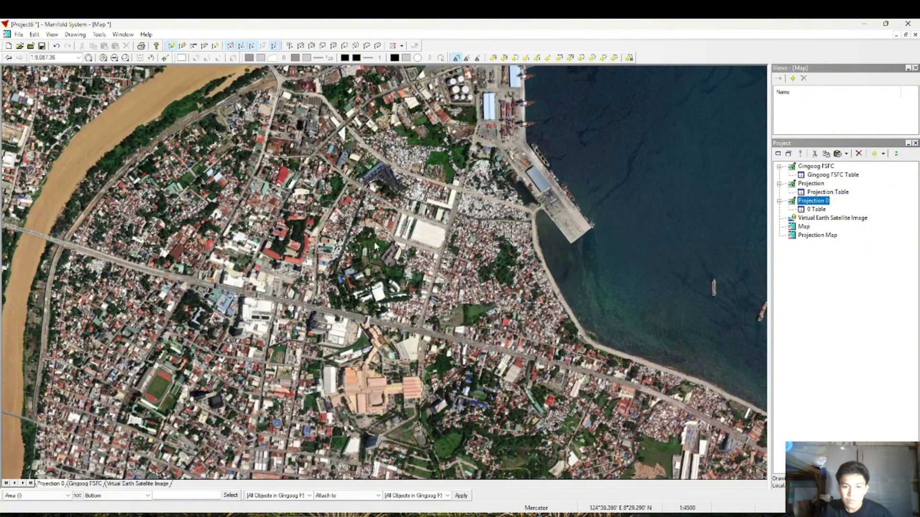
Style the lot boundary on the Projection 0 layer with bright green line colours and a line size of 2
scroll(374, 242, up, 1)
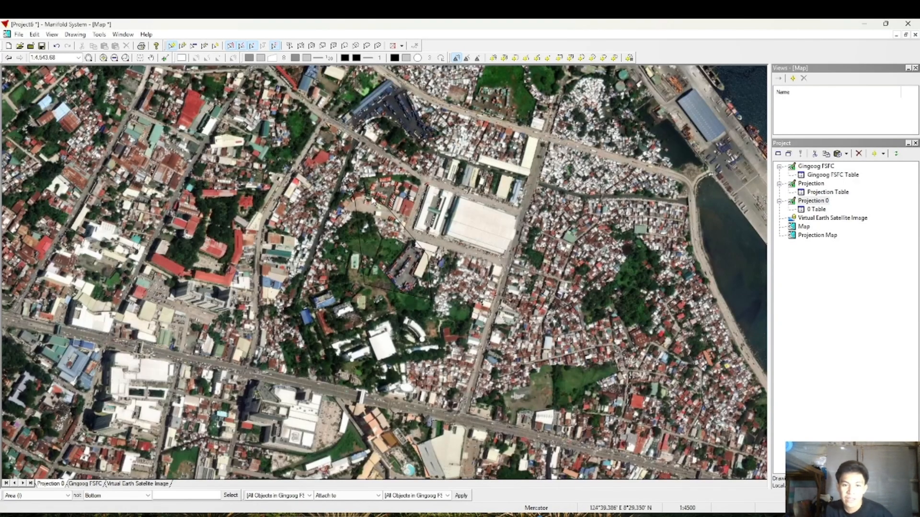
click(373, 196)
click(357, 58)
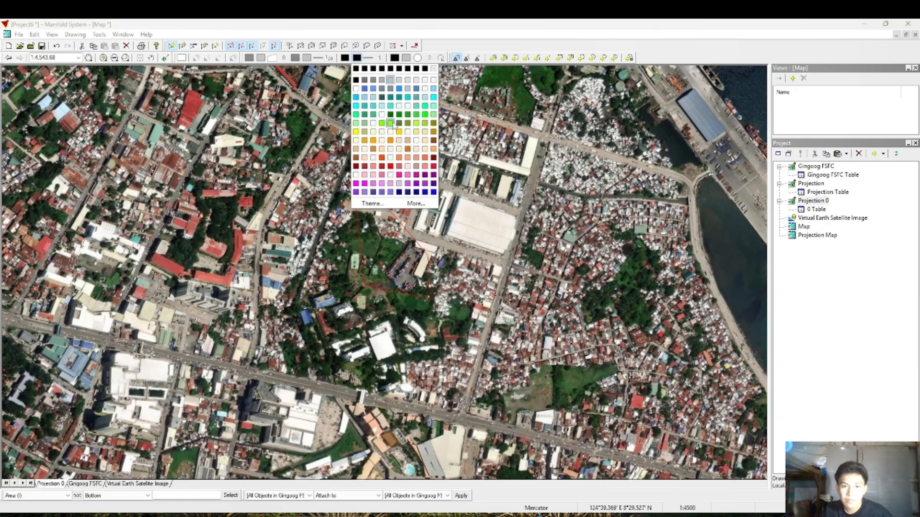
click(390, 123)
click(357, 57)
click(382, 123)
click(378, 59)
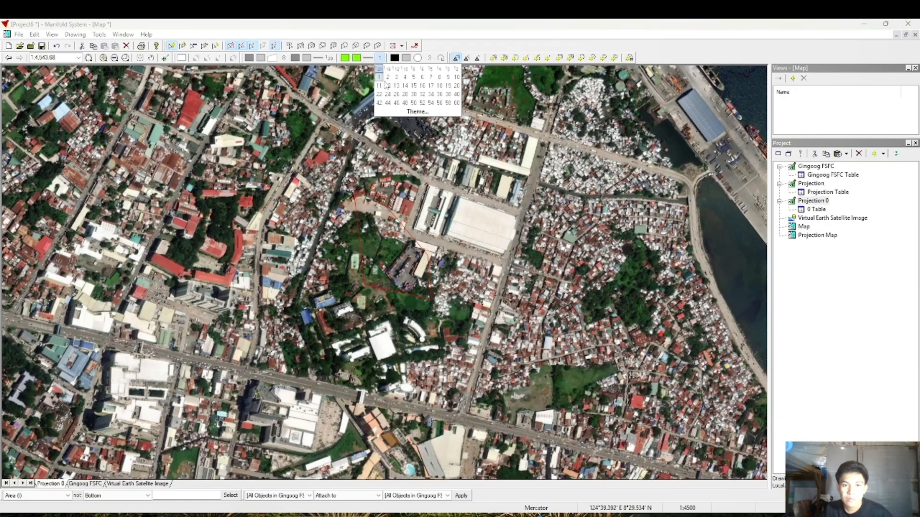
click(389, 70)
click(490, 233)
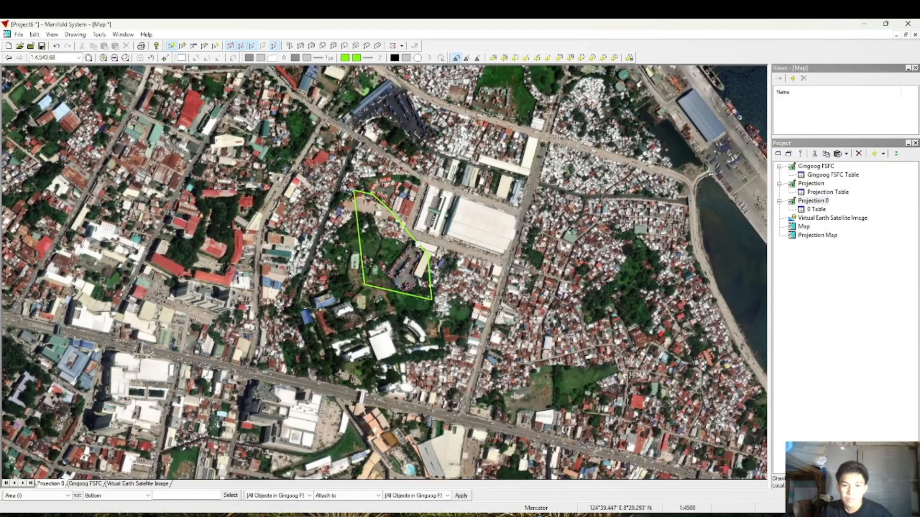
Move the green lot boundary southward onto the building compound along the north side of the main road
click(417, 244)
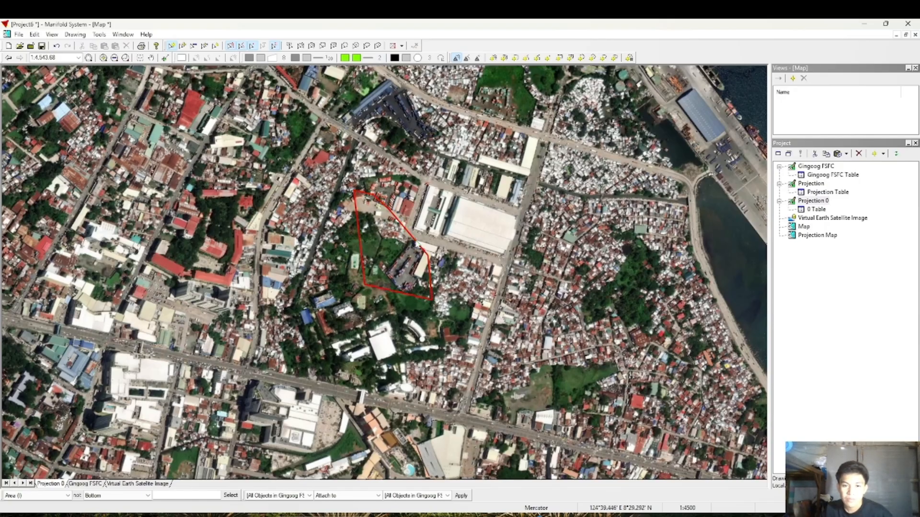
click(444, 225)
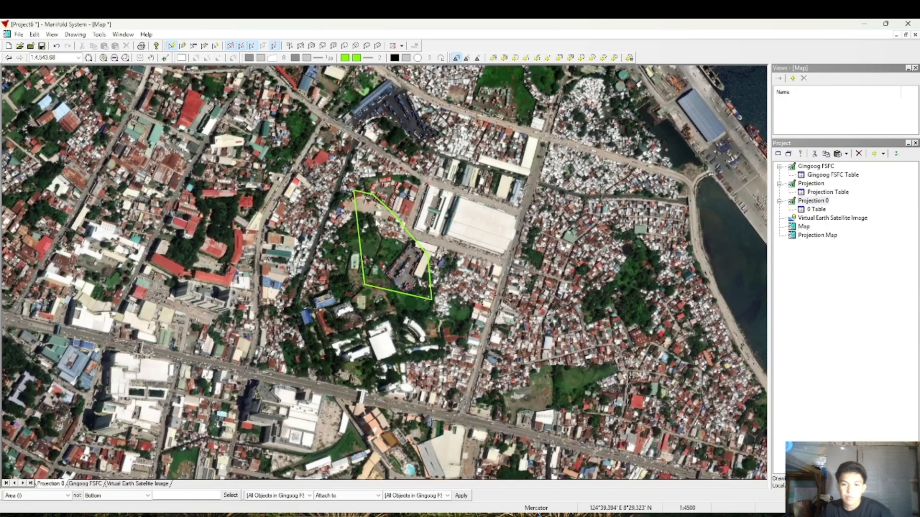
double_click(354, 196)
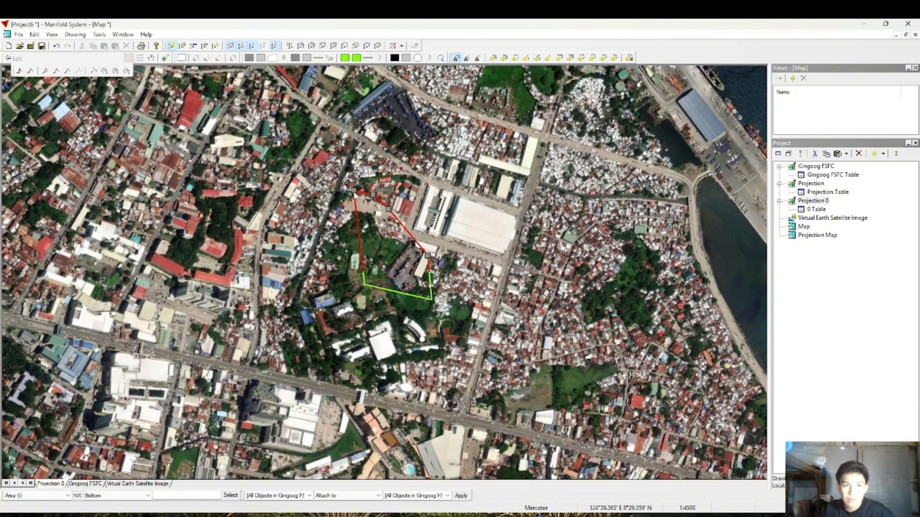
drag(354, 195, 329, 291)
Show the V-37.pdf lot plan beside the map and nudge the boundary to match the plan's position along the road
click(647, 472)
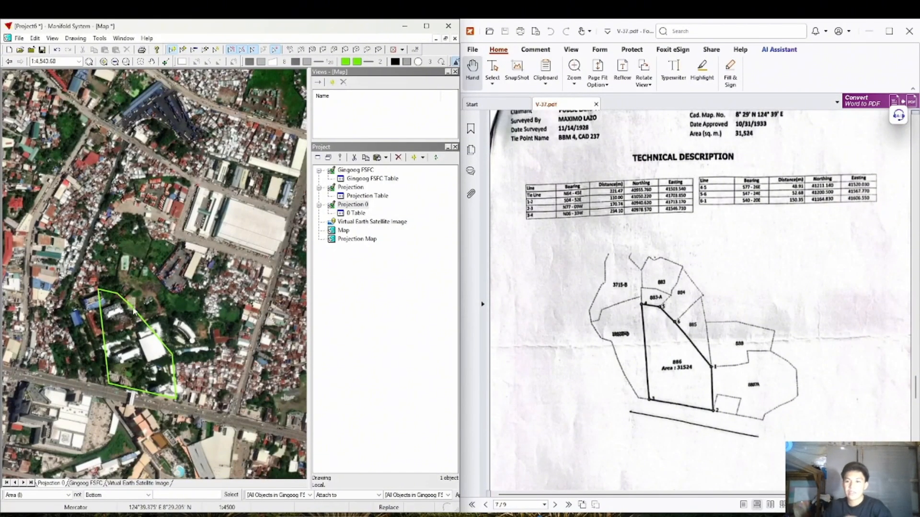
click(101, 294)
double_click(100, 293)
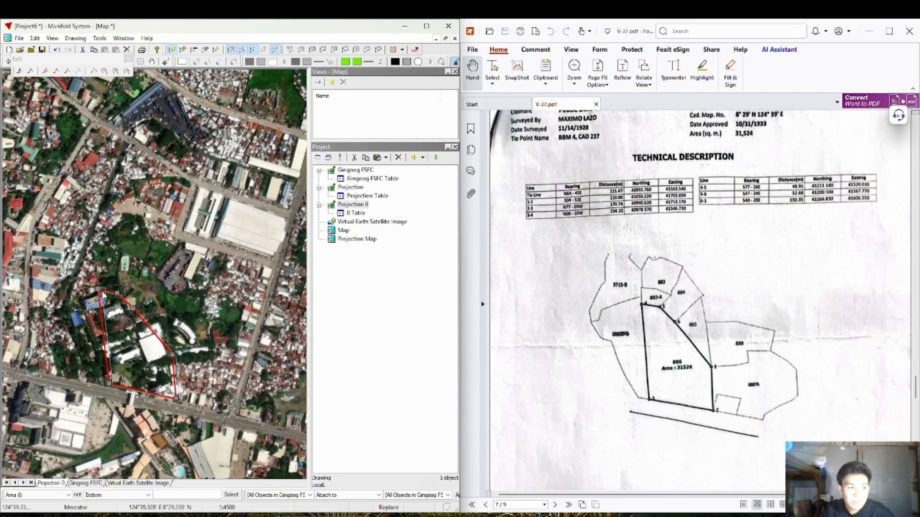
drag(103, 294, 101, 293)
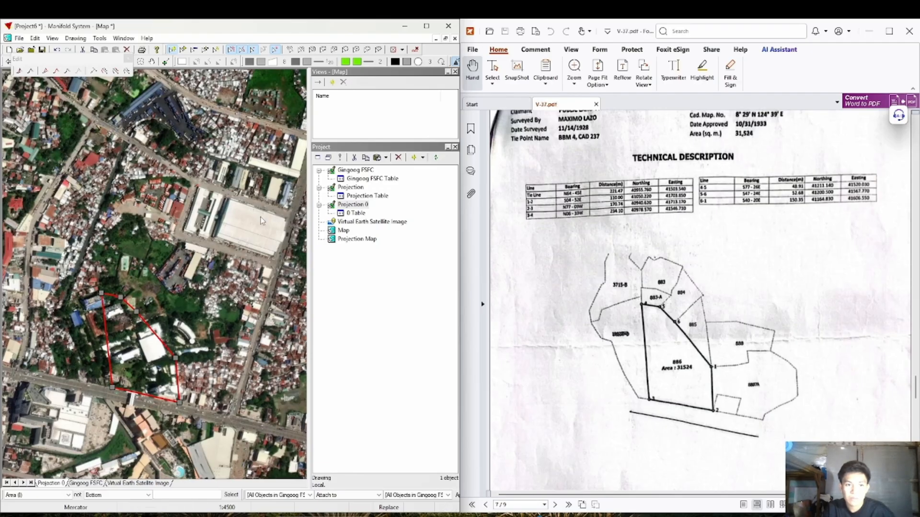
click(426, 26)
Fine-tune the boundary's placement from its northwest corner and finish editing it
click(417, 290)
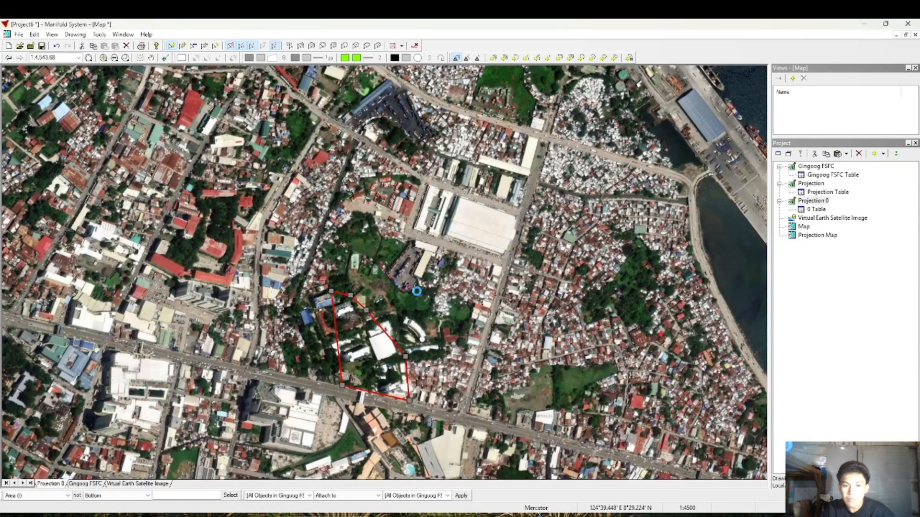
click(334, 297)
click(332, 293)
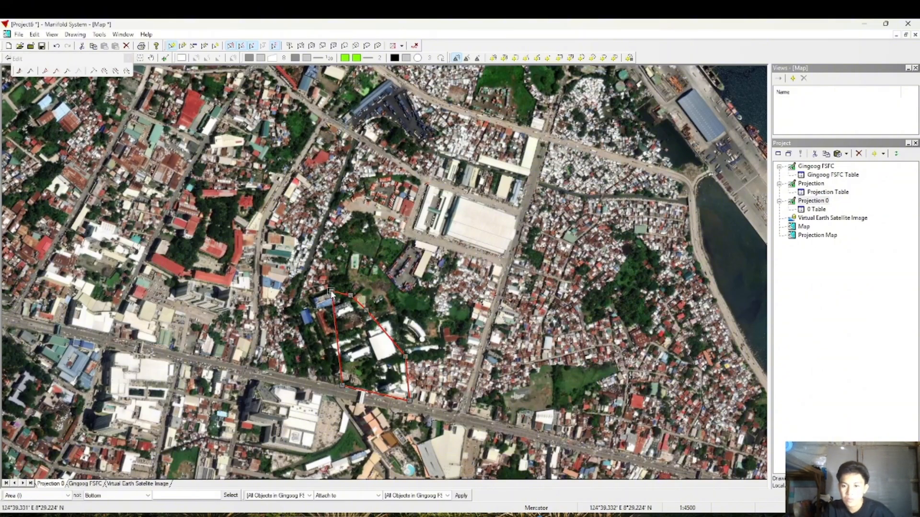
drag(331, 292, 332, 292)
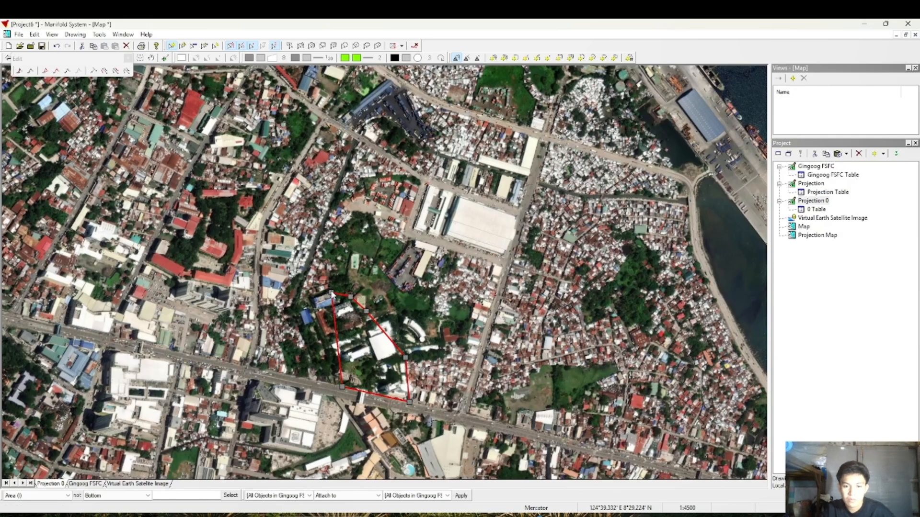
key(Return)
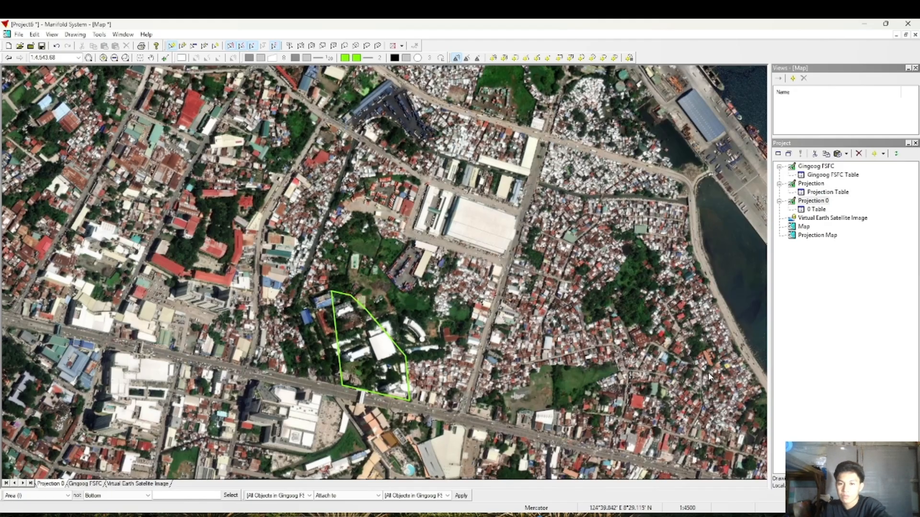
right_click(48, 483)
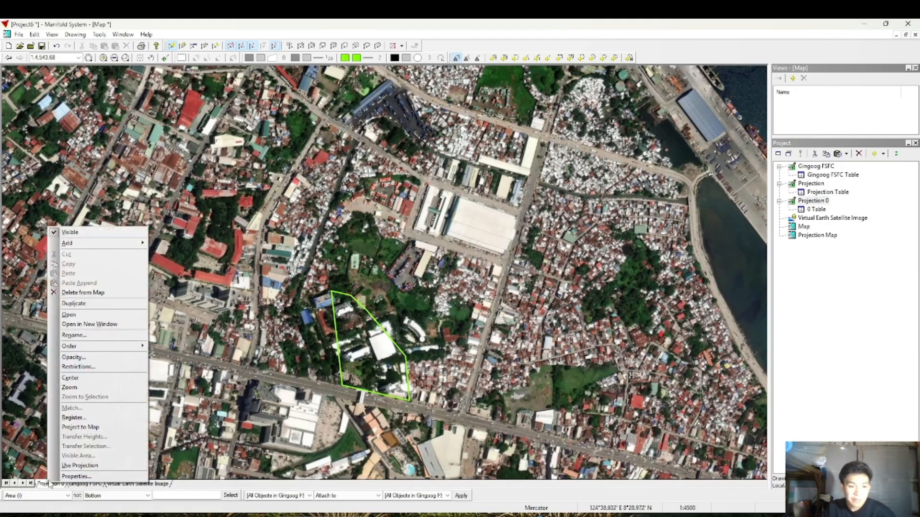
click(53, 471)
click(538, 208)
Center the map on the Projection 0 layer and set the map scale to 1:3000
right_click(64, 484)
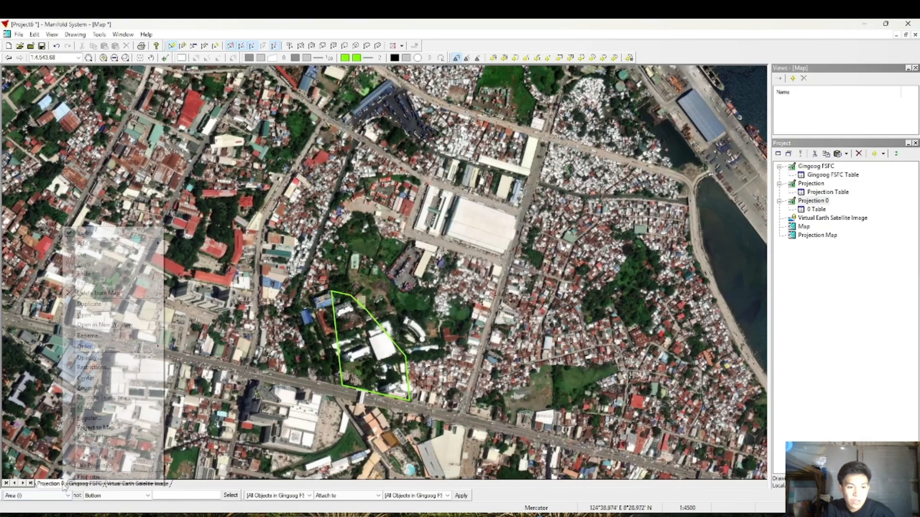
click(109, 379)
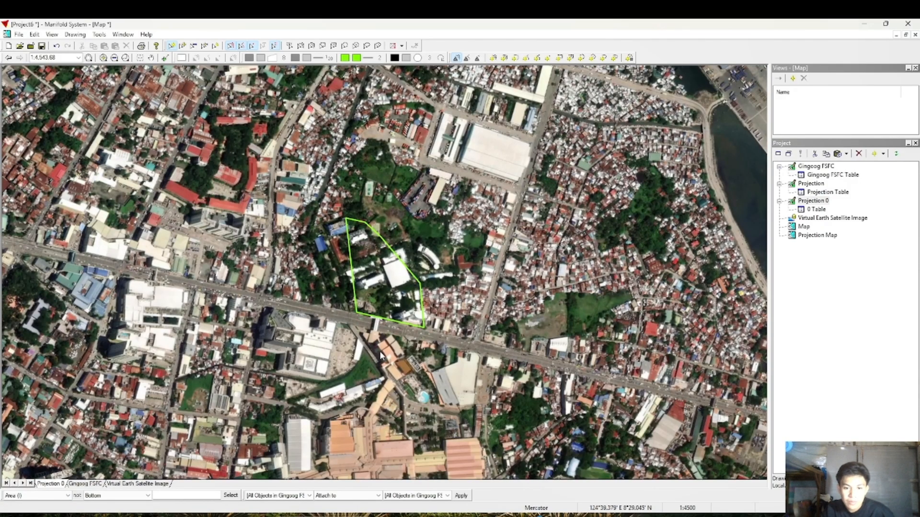
click(52, 57)
text(2)
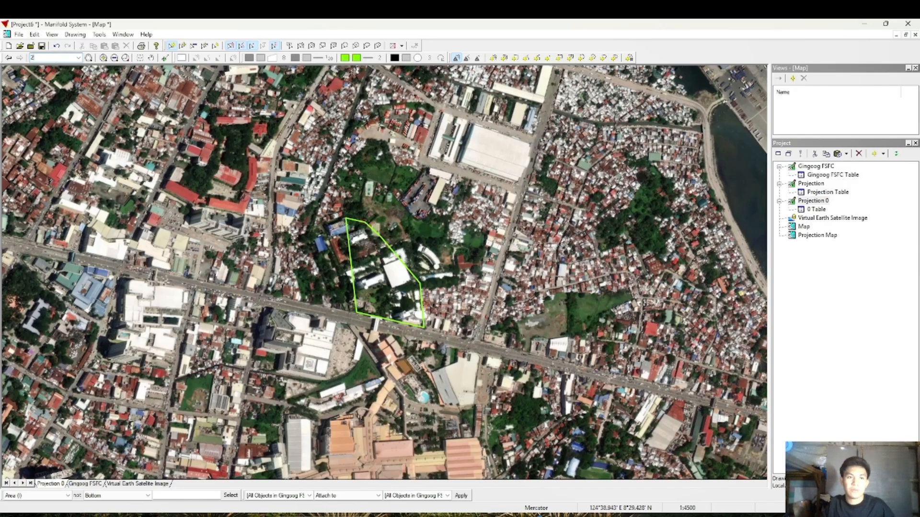
key(BackSpace)
text(1:3000)
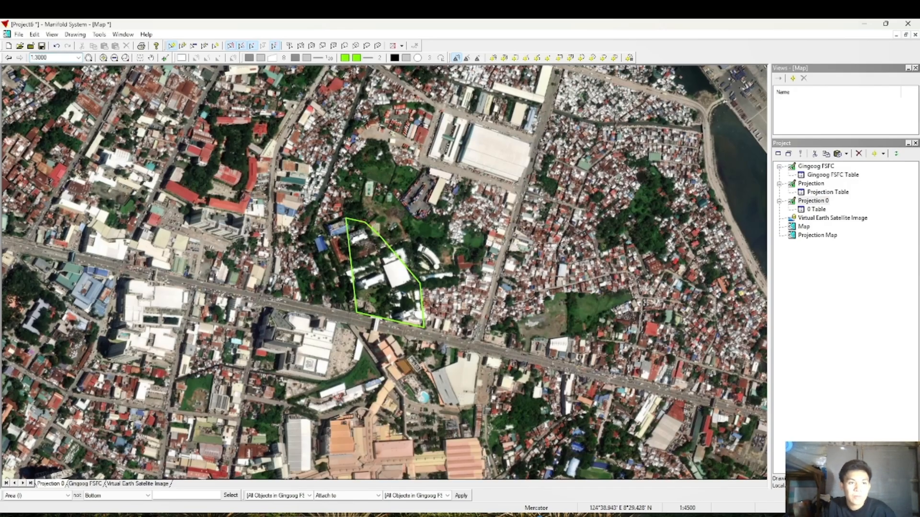
key(Return)
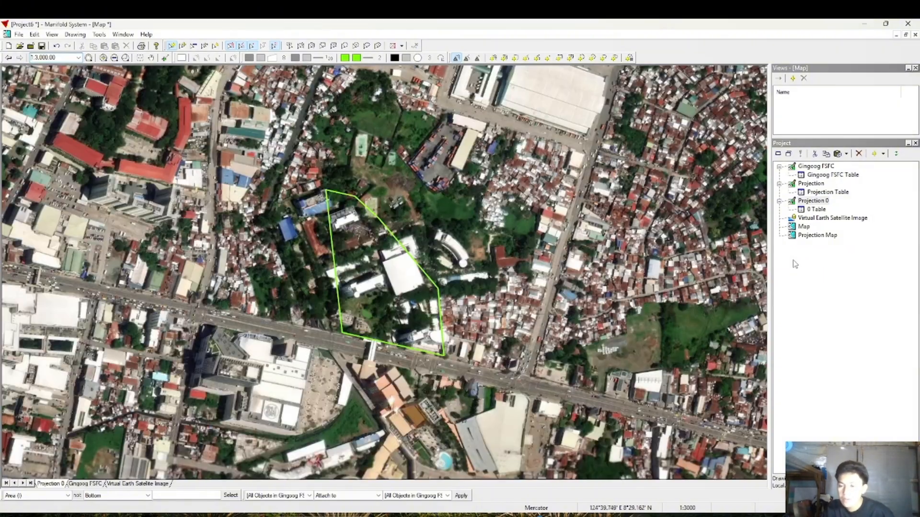
Rename the Projection 0 drawing as USTP
click(794, 261)
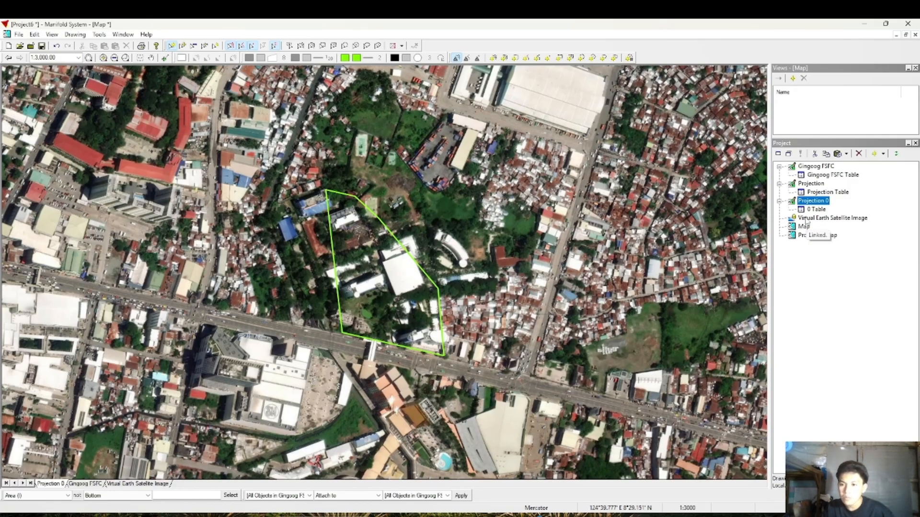
text(U)
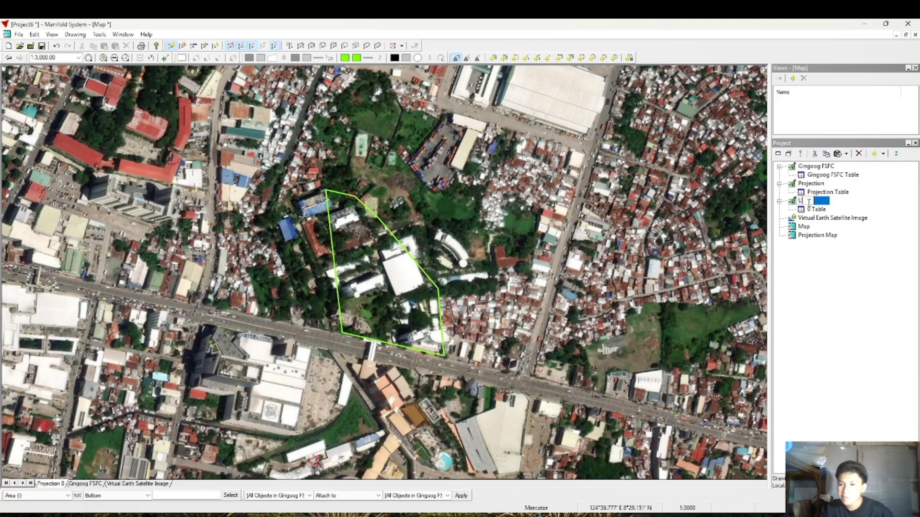
text(SP)
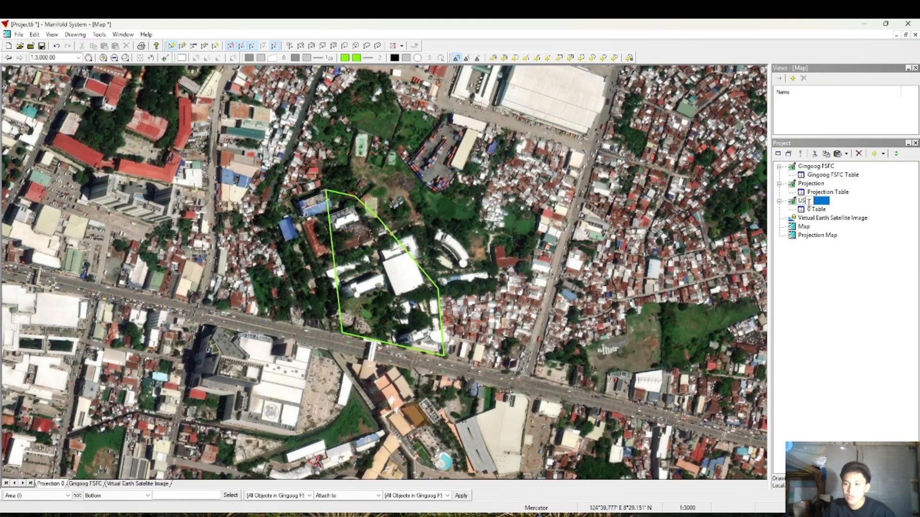
text(TP)
key(Return)
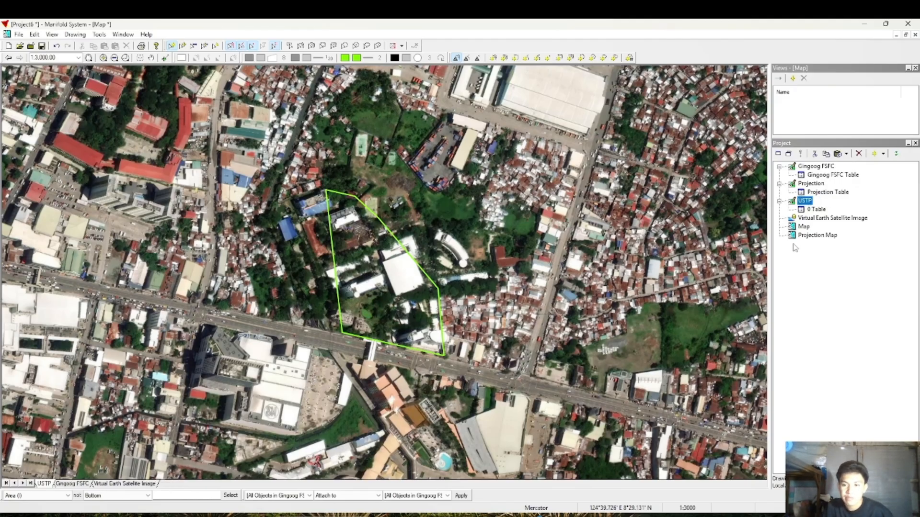
Delete the unused Projection Map component from the project
click(817, 235)
click(858, 153)
click(454, 302)
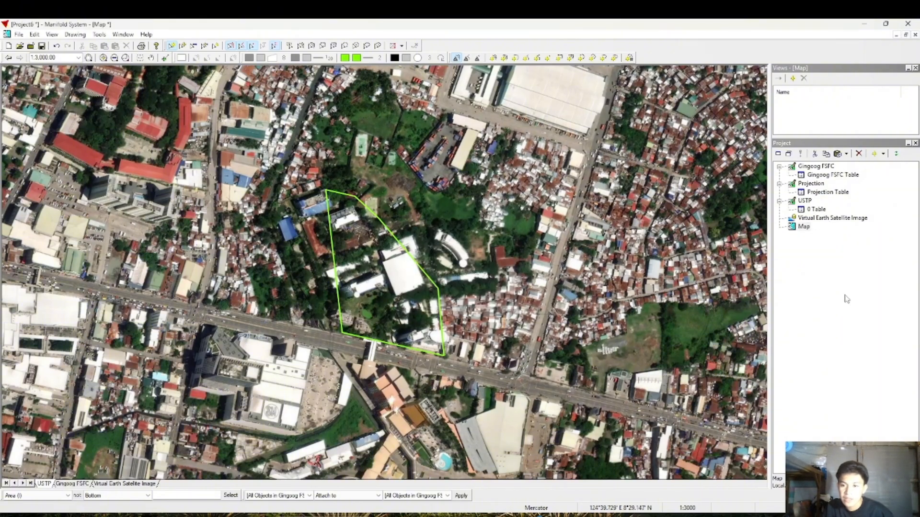
right_click(808, 231)
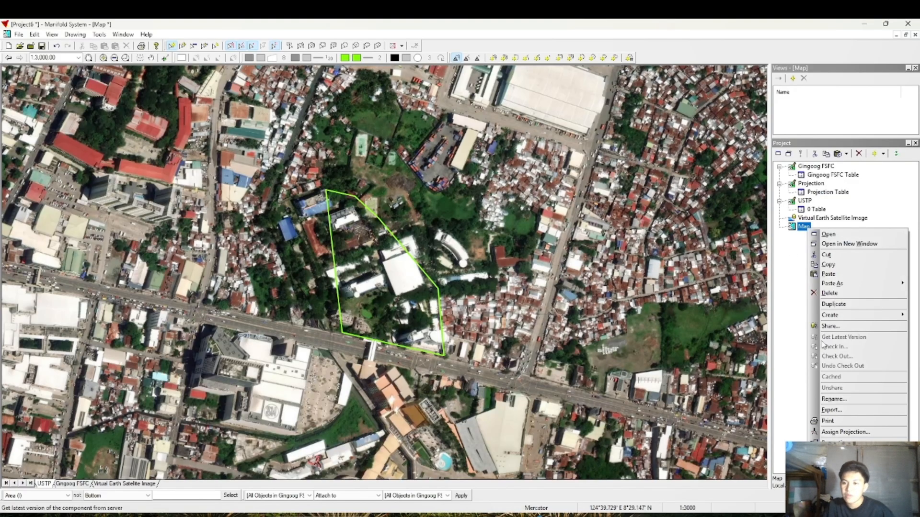
click(830, 326)
click(539, 244)
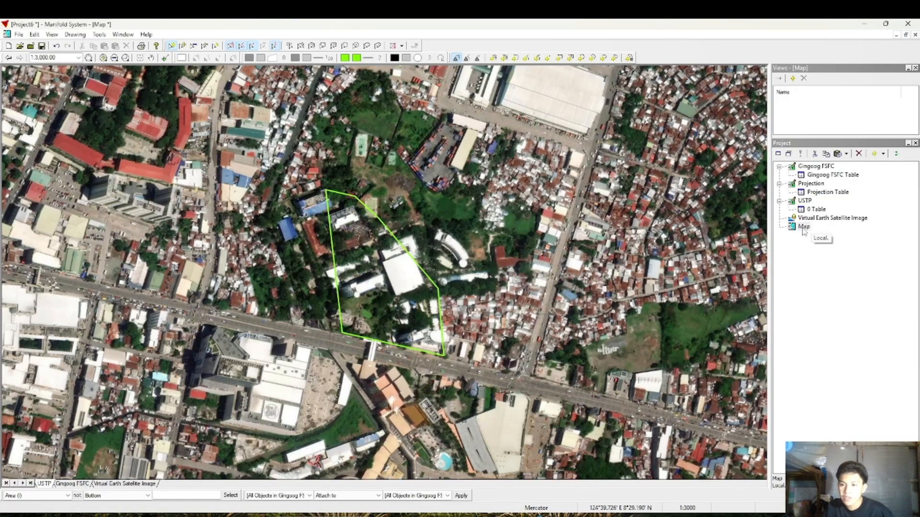
Create a layout based on the Map component, keeping the default name Layout
right_click(805, 227)
mouse_move(830, 317)
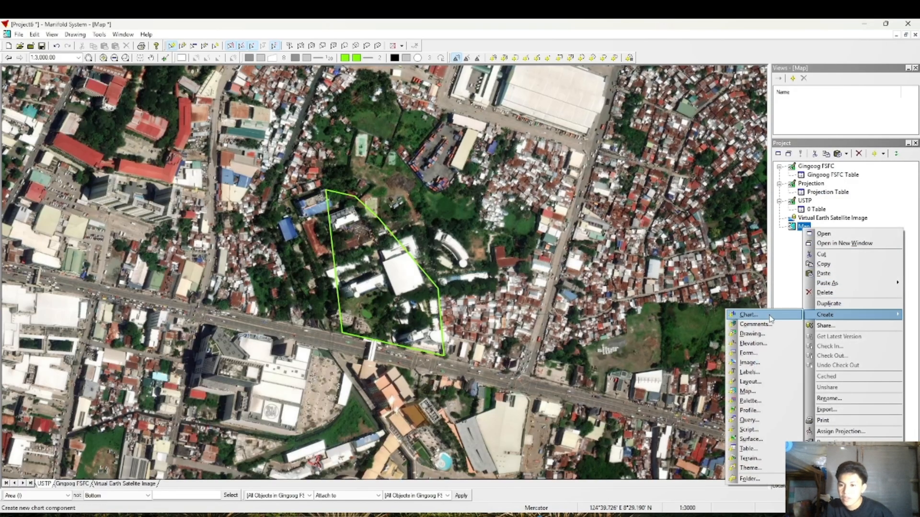
click(755, 386)
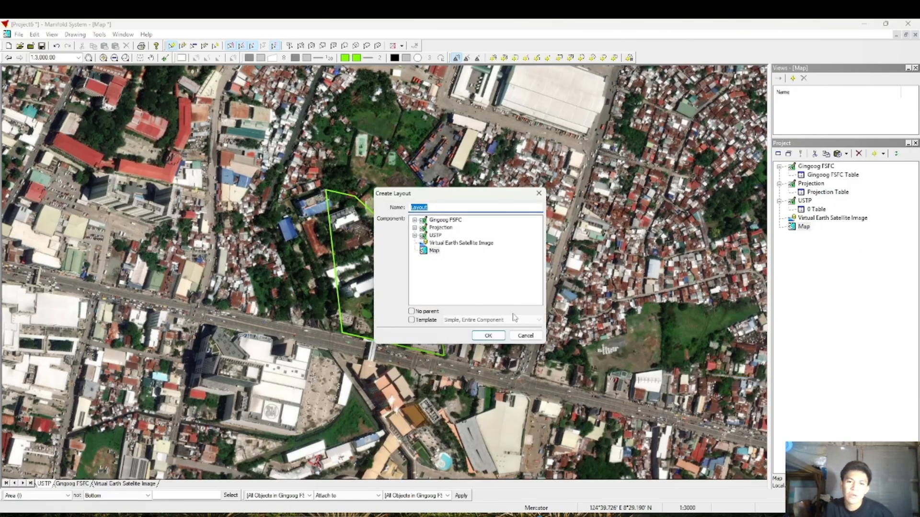
key(Return)
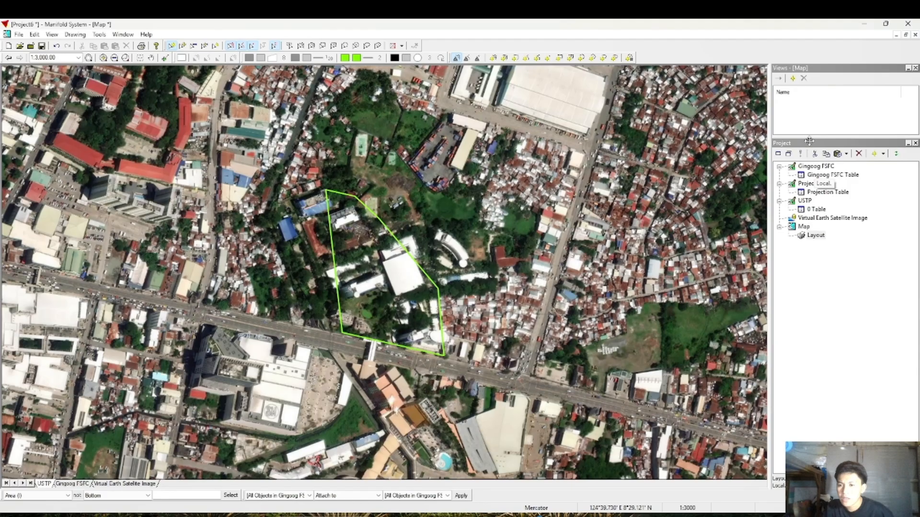
Save the current map view under the name USTP 3000
click(793, 78)
click(788, 103)
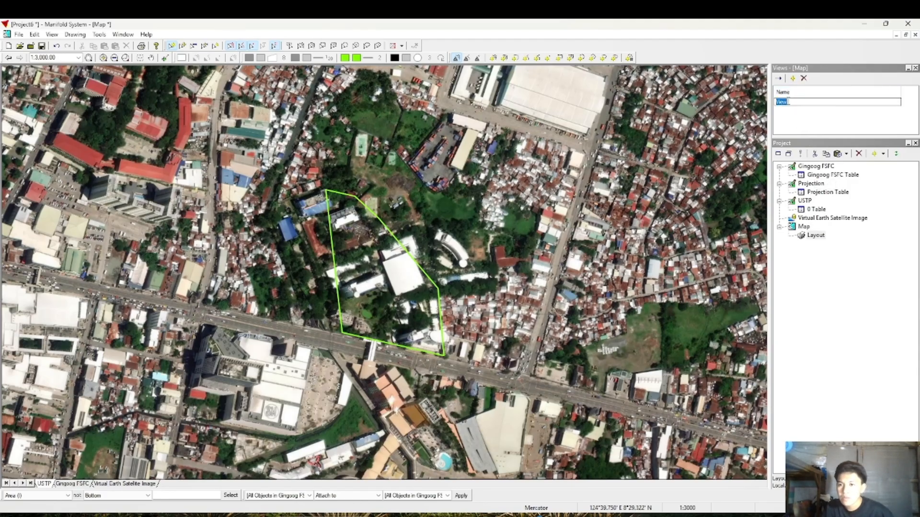
text(ustp)
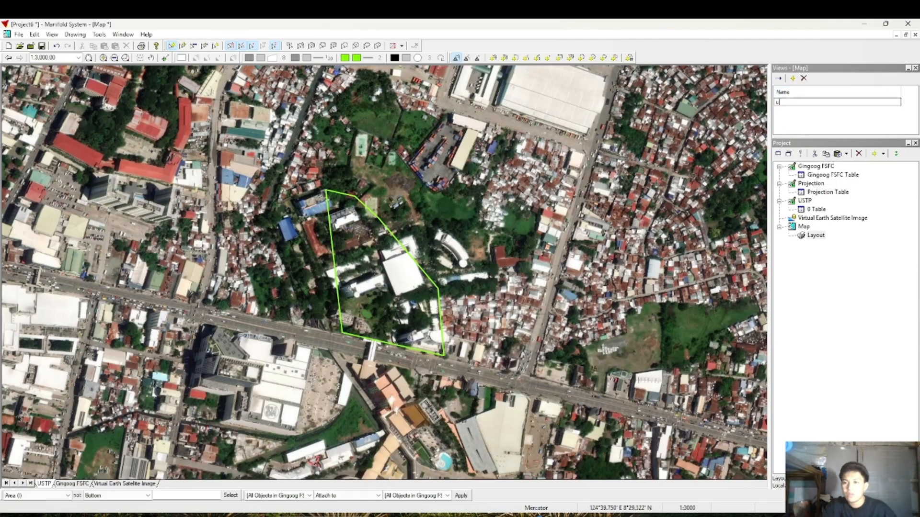
key(BackSpace)
key(BackSpace)
text(US)
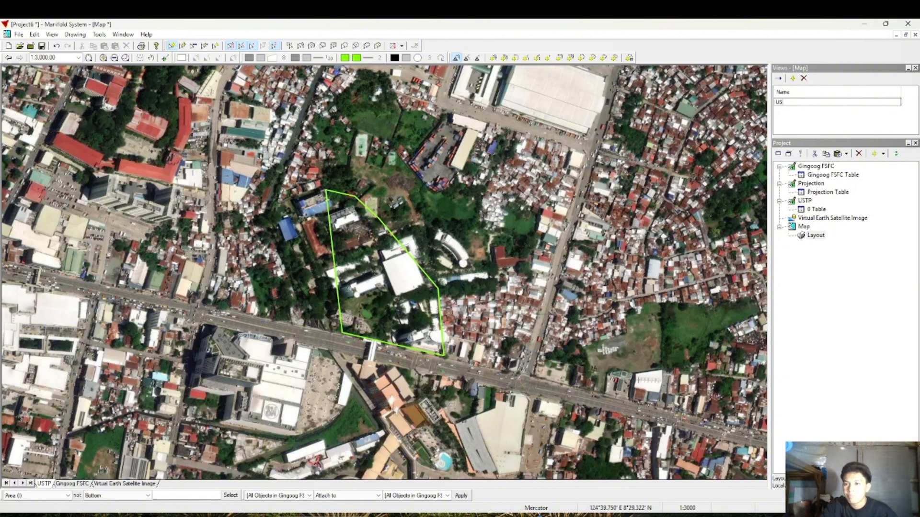
text(TP 3000)
key(Return)
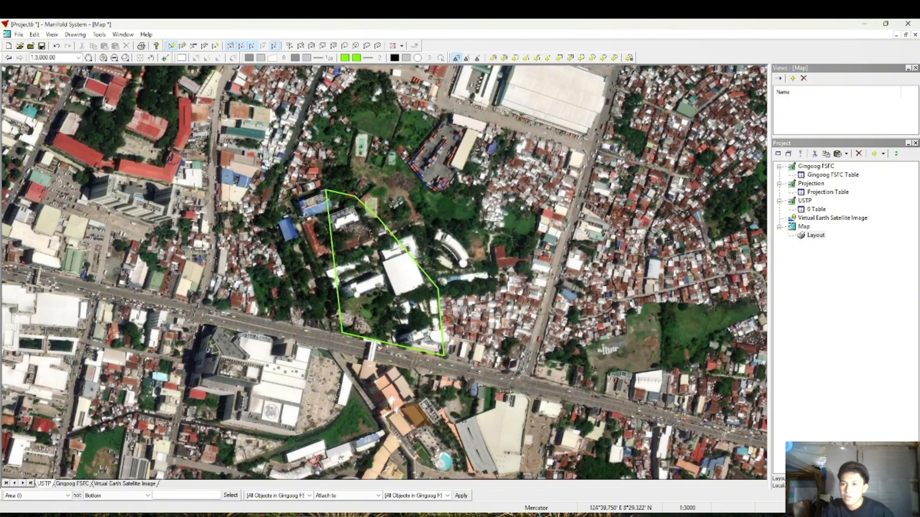
Open the Layout component belonging to the map
click(822, 335)
double_click(821, 237)
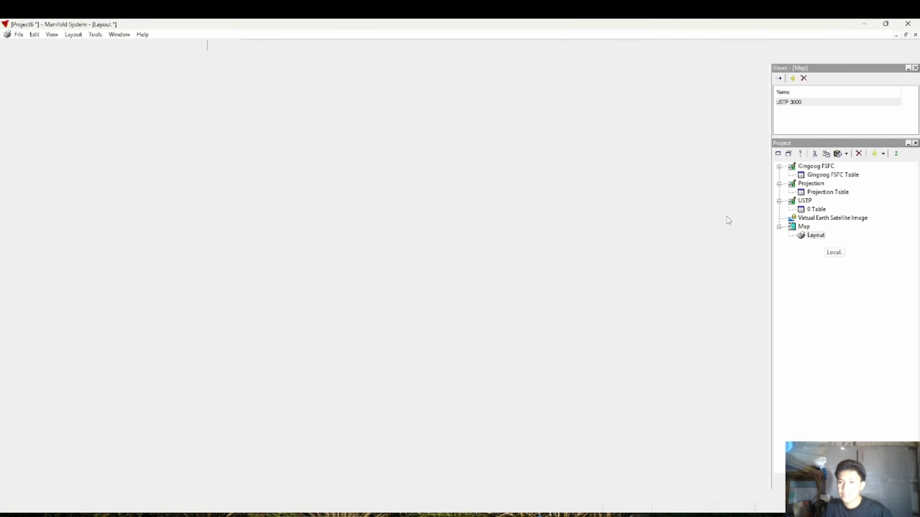
Restore the layout to a floating window and set its page orientation to landscape
click(906, 35)
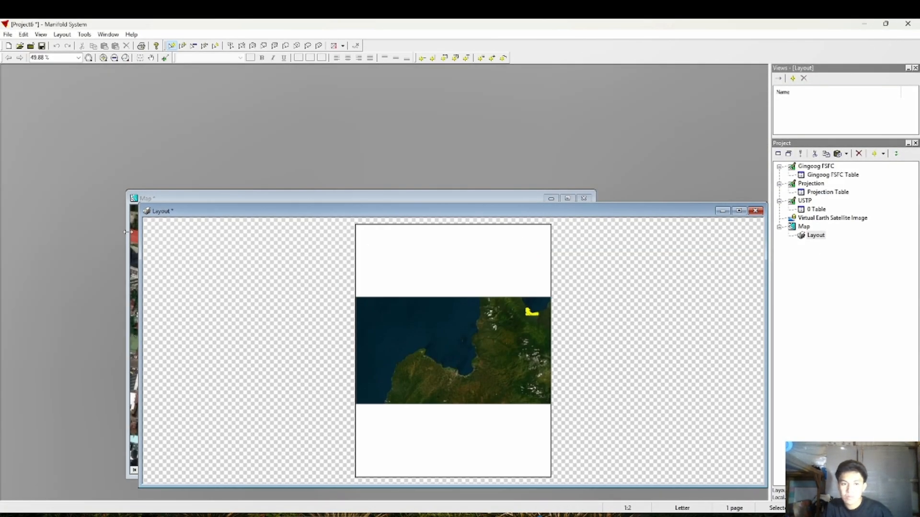
right_click(417, 297)
click(242, 269)
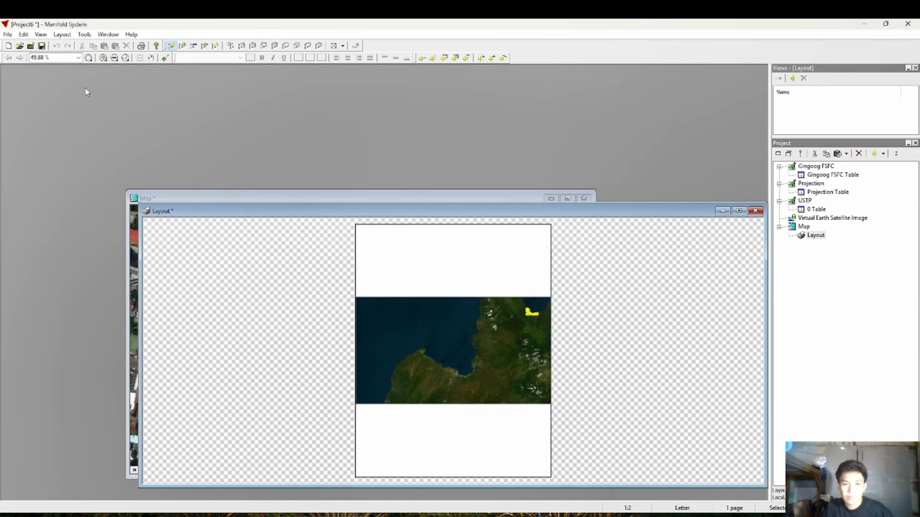
click(7, 35)
click(29, 136)
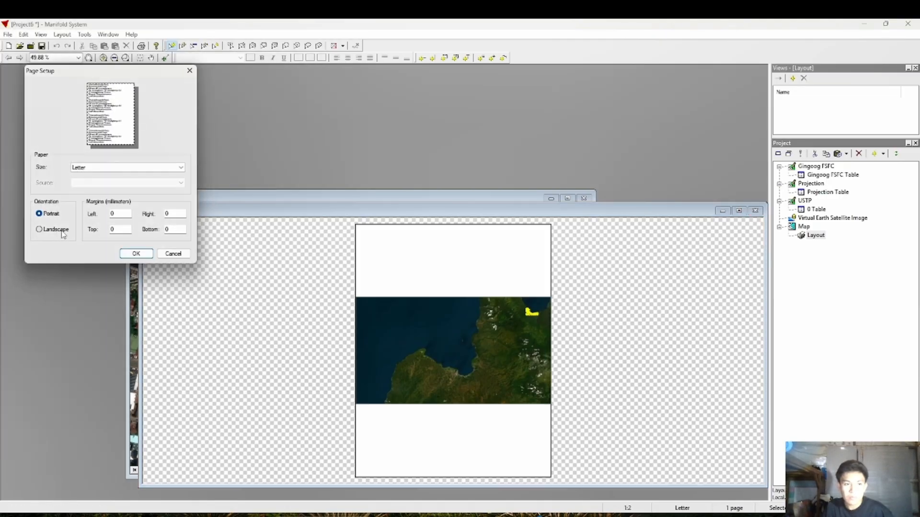
click(42, 225)
click(127, 249)
Resize and move the Map and Layout windows so they sit side by side in the workspace
drag(140, 265, 360, 265)
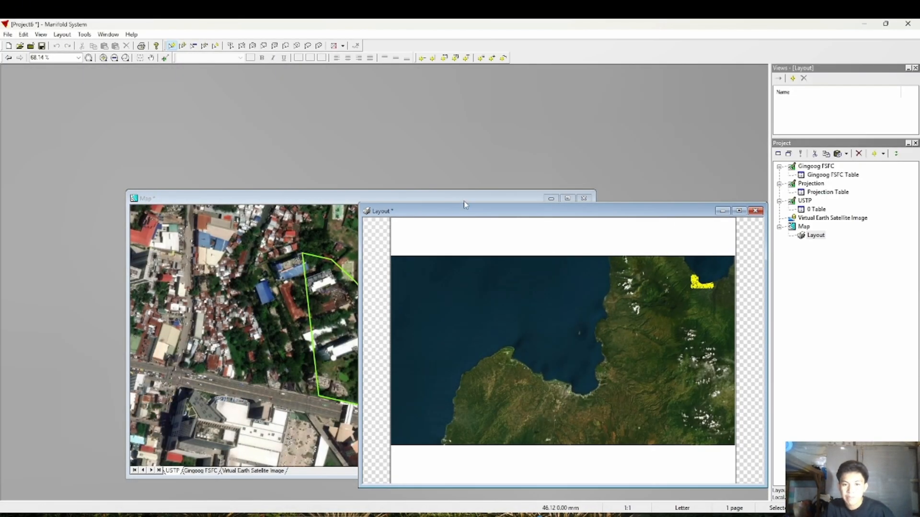
drag(464, 201, 472, 69)
drag(293, 191, 316, 67)
drag(596, 212, 403, 212)
click(474, 142)
drag(402, 488, 411, 444)
Check the landscape page at several zoom levels and fit the whole page in the Layout window
click(574, 255)
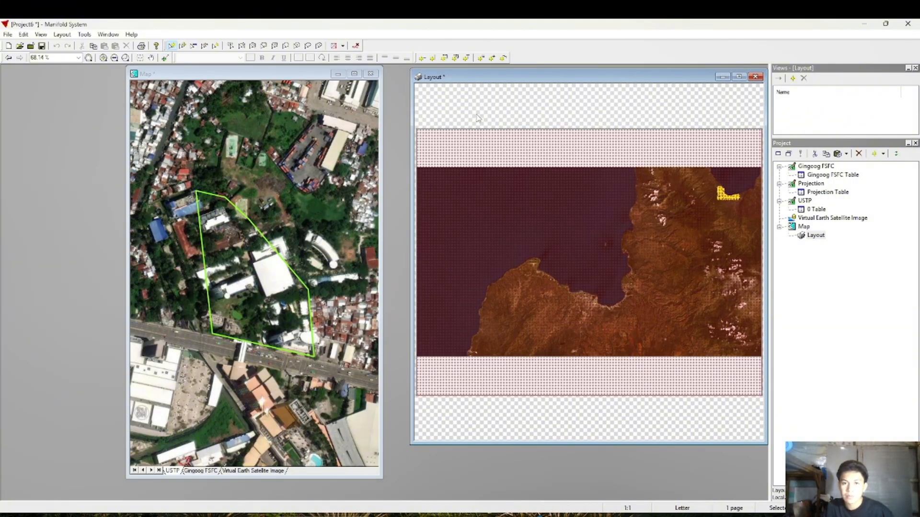
scroll(479, 122, down, 1)
scroll(481, 157, up, 1)
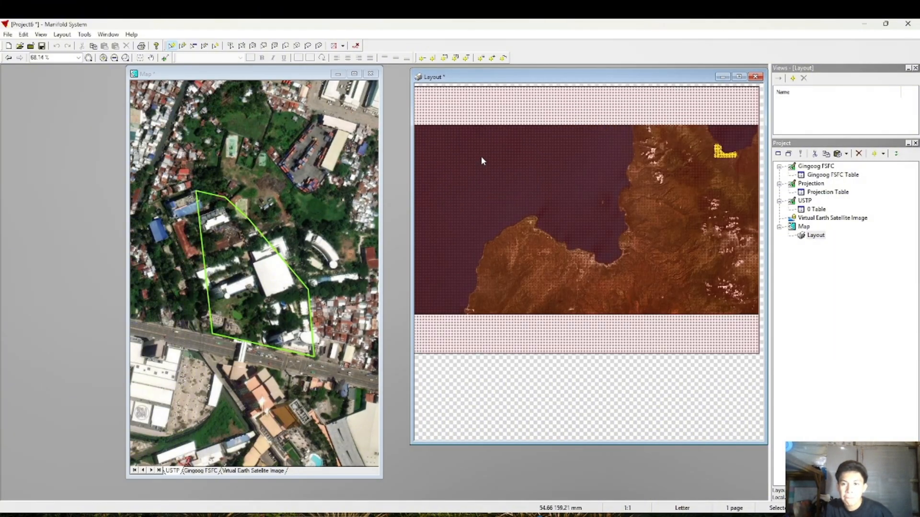
scroll(481, 156, down, 1)
scroll(440, 102, up, 1)
scroll(501, 147, down, 1)
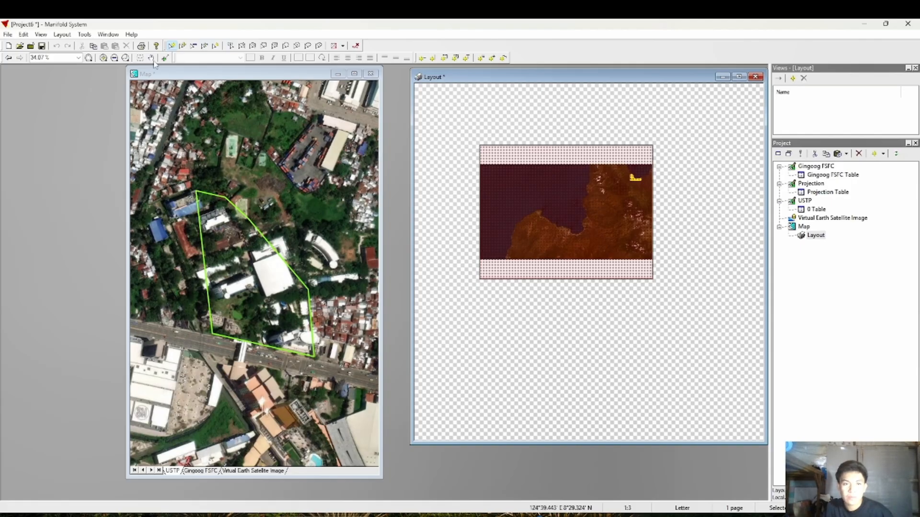
scroll(503, 170, down, 1)
scroll(509, 148, up, 1)
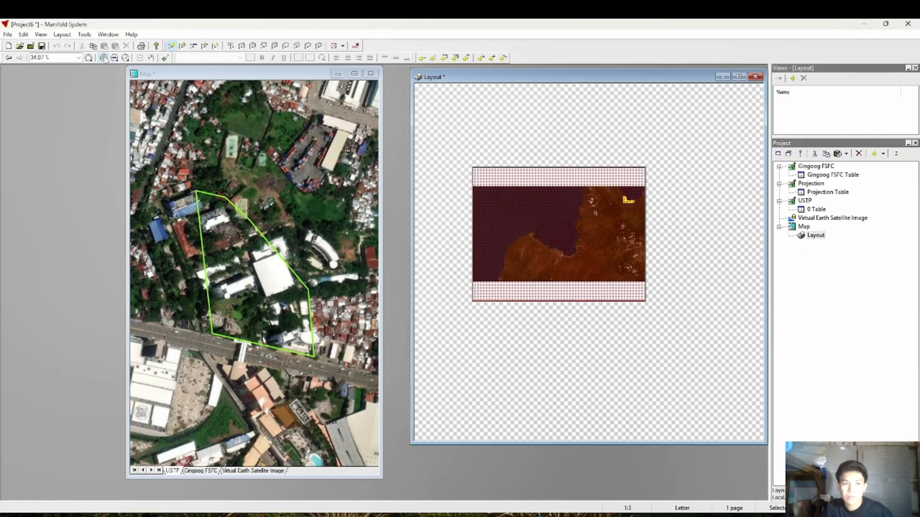
drag(486, 154, 457, 264)
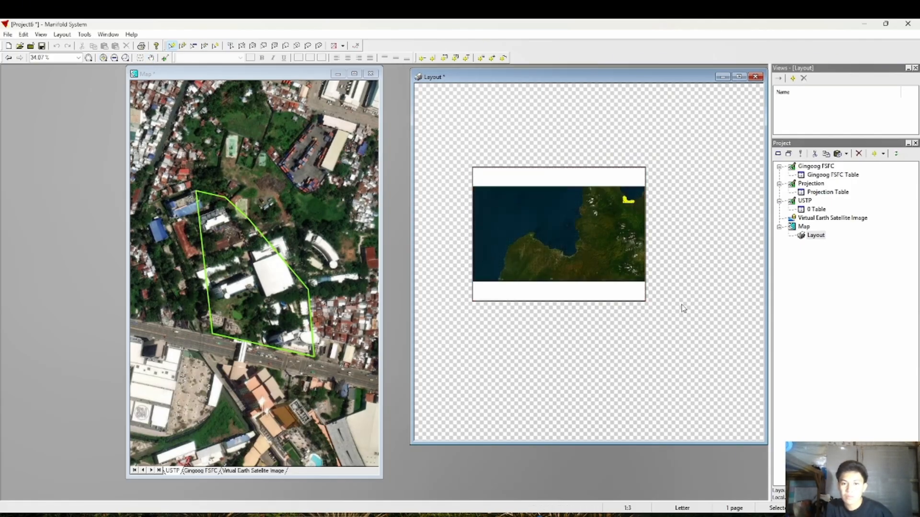
click(559, 254)
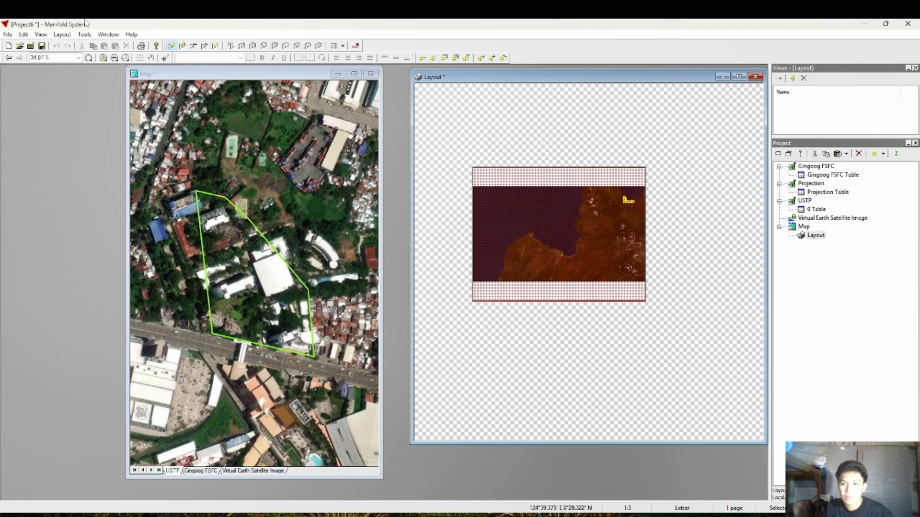
click(89, 58)
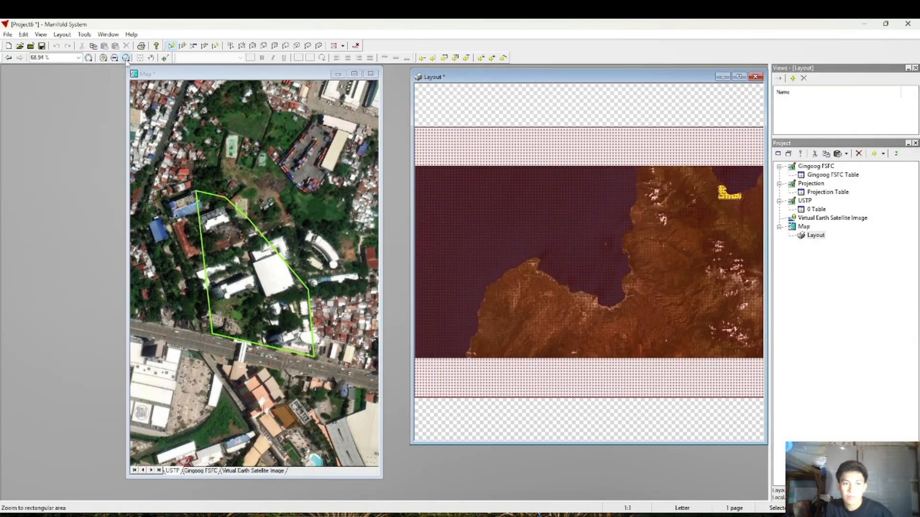
click(478, 124)
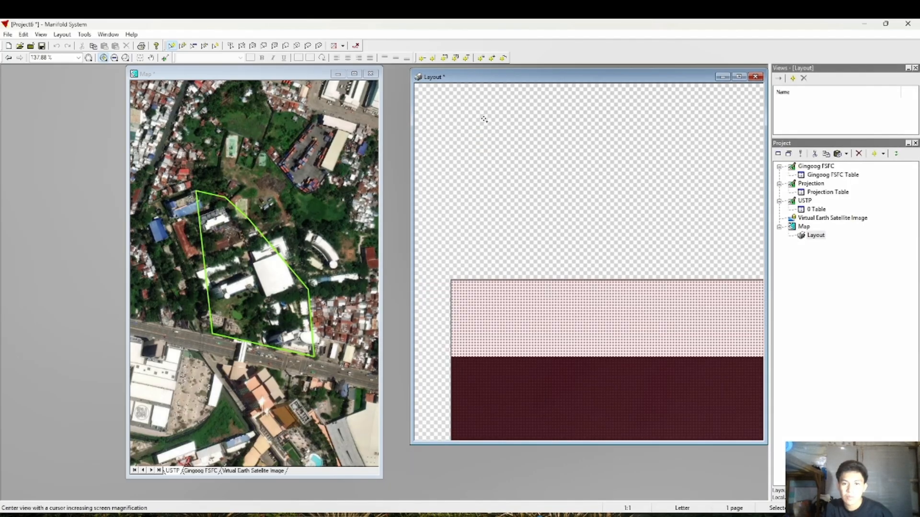
click(507, 270)
click(89, 58)
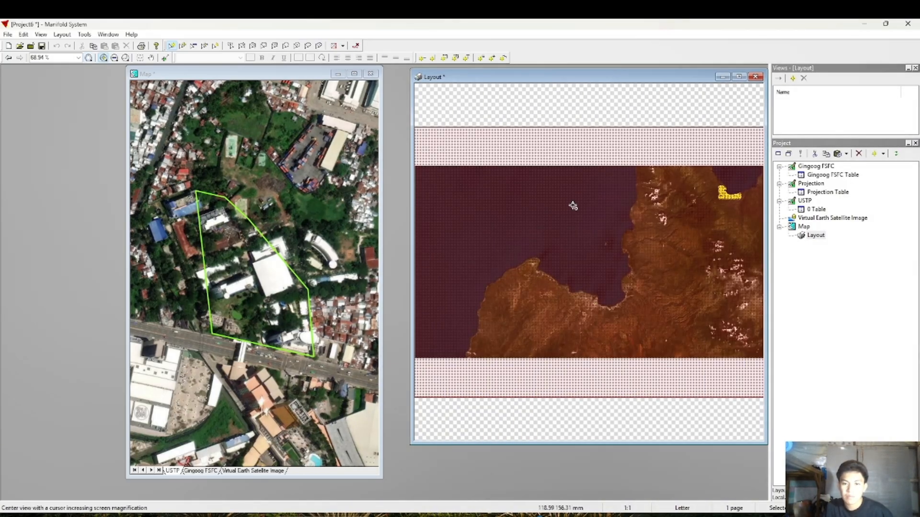
Enlarge the Map window in width and the Layout window in height to use the free workspace
double_click(540, 76)
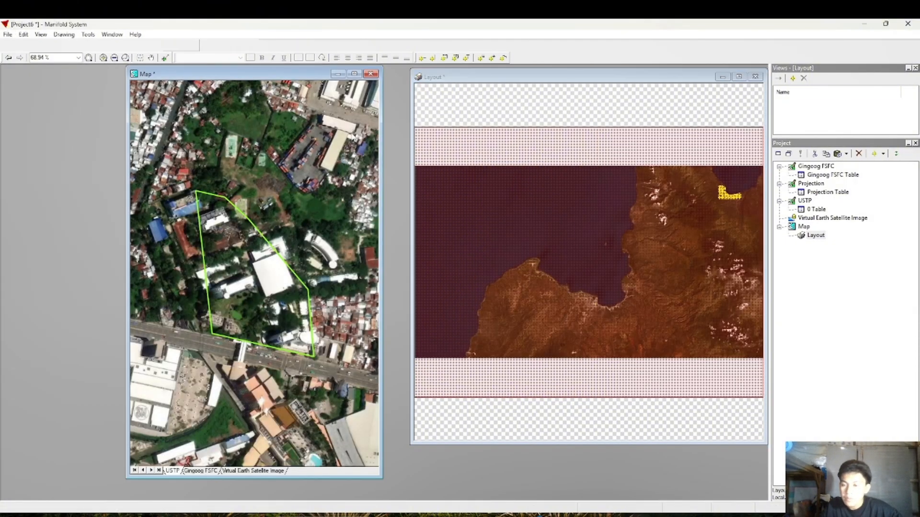
click(234, 76)
drag(128, 160, 7, 165)
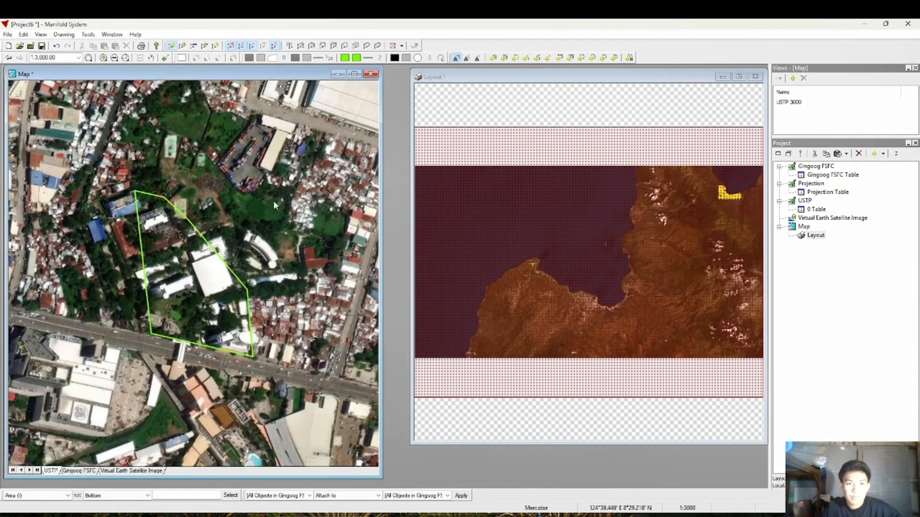
drag(381, 225, 405, 228)
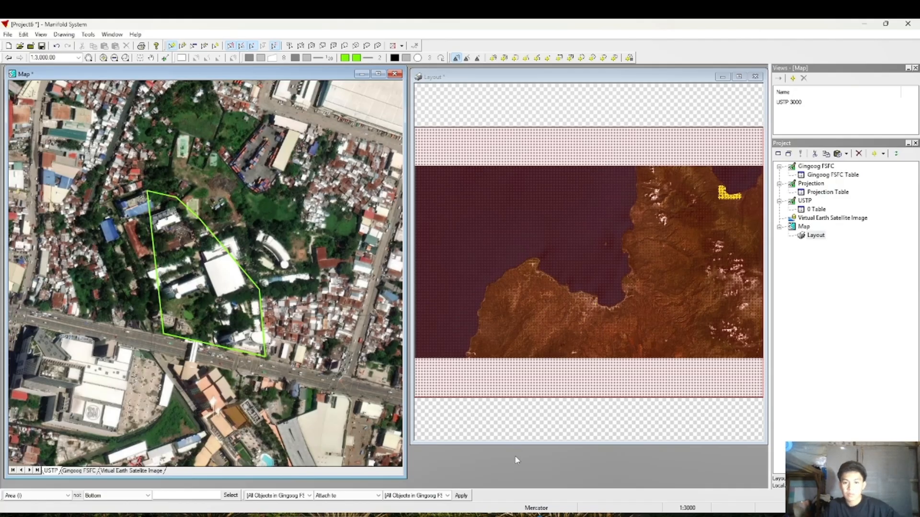
drag(521, 444, 523, 477)
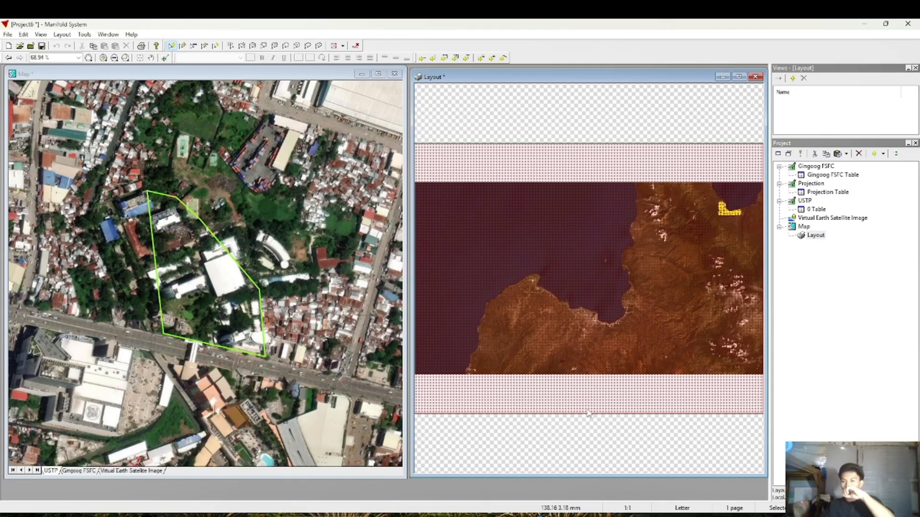
Set the layout map's scope to the saved view USTP 3000 with continuous paging
double_click(557, 309)
click(443, 217)
click(439, 256)
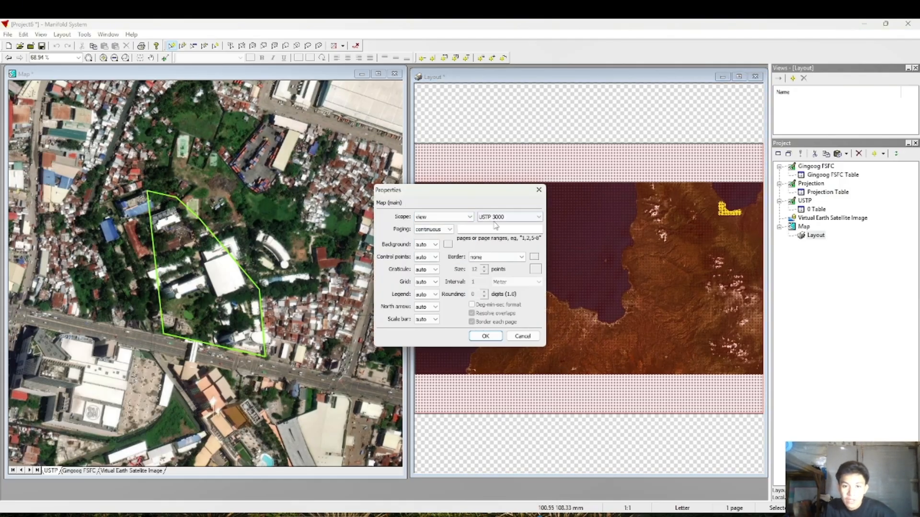
click(448, 229)
click(438, 239)
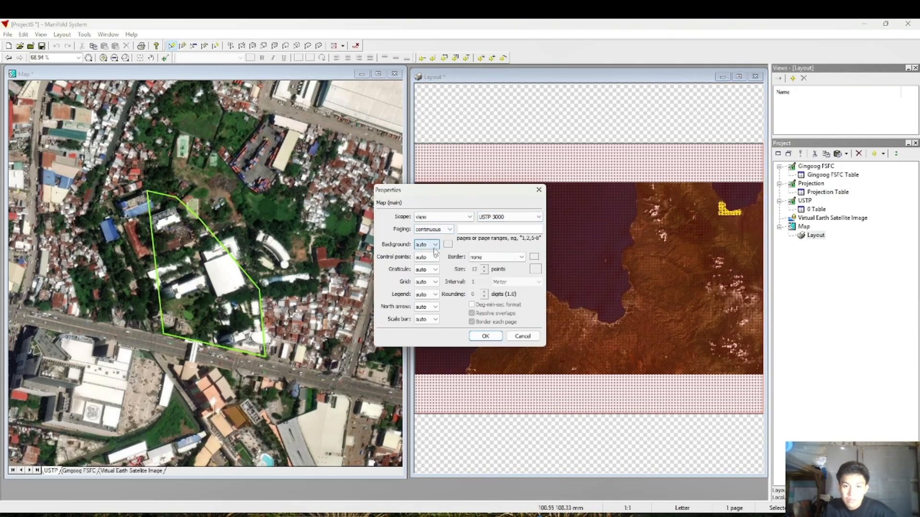
Set the layout map's background to none, hide its control points and grid, and show the graticule
click(434, 247)
click(432, 260)
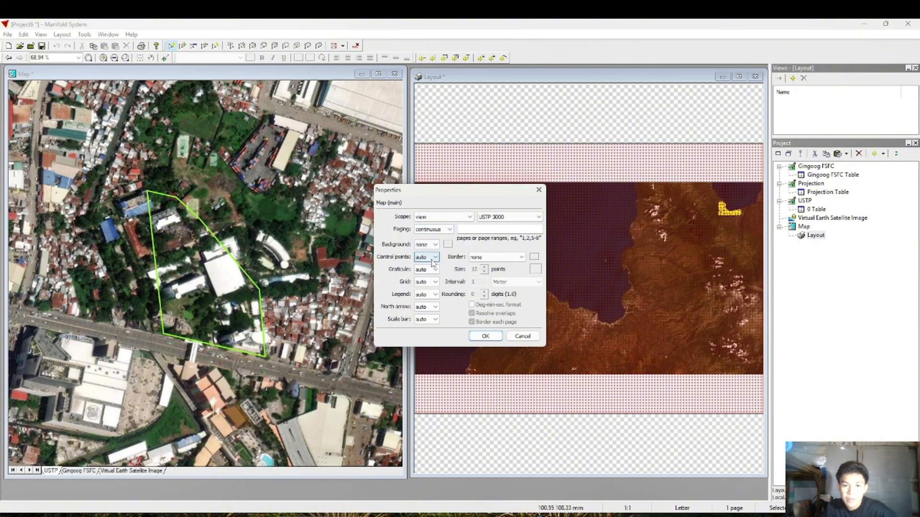
click(433, 258)
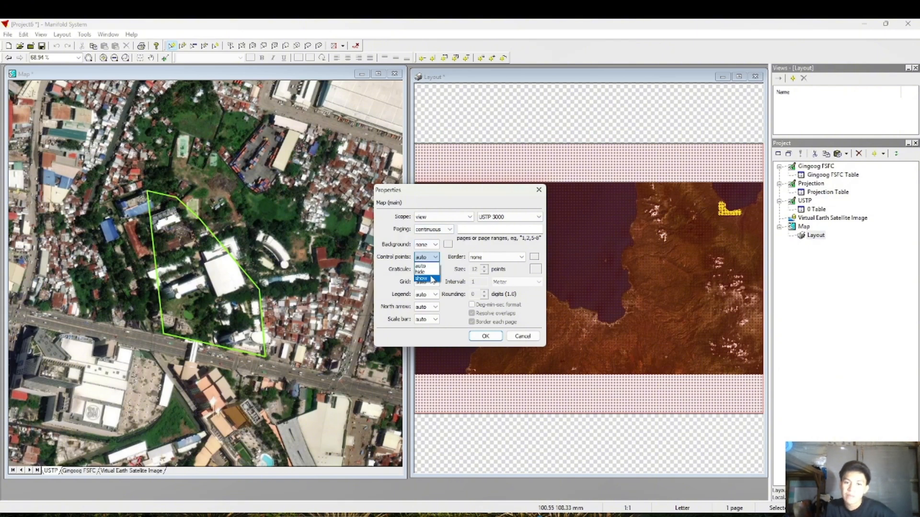
click(431, 274)
click(433, 271)
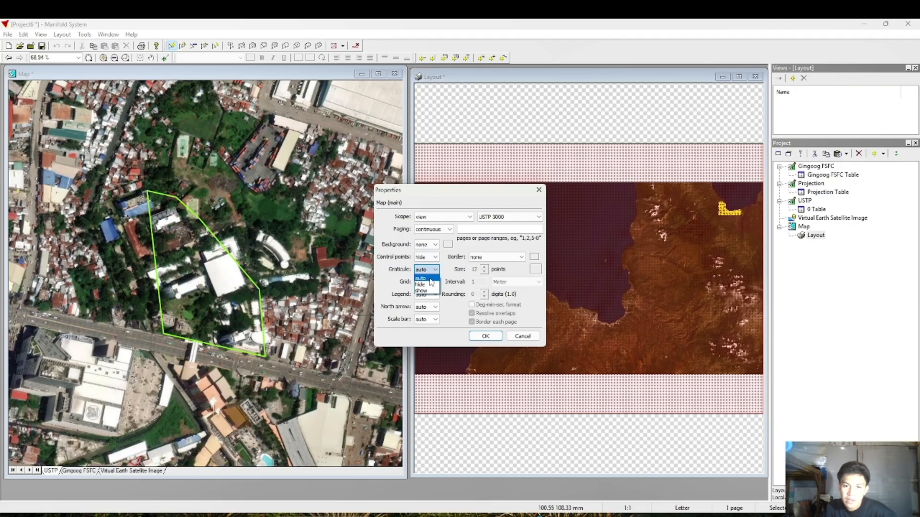
click(423, 291)
click(432, 282)
click(432, 298)
Hide the legend, north arrow and scale bar of the layout map
click(434, 294)
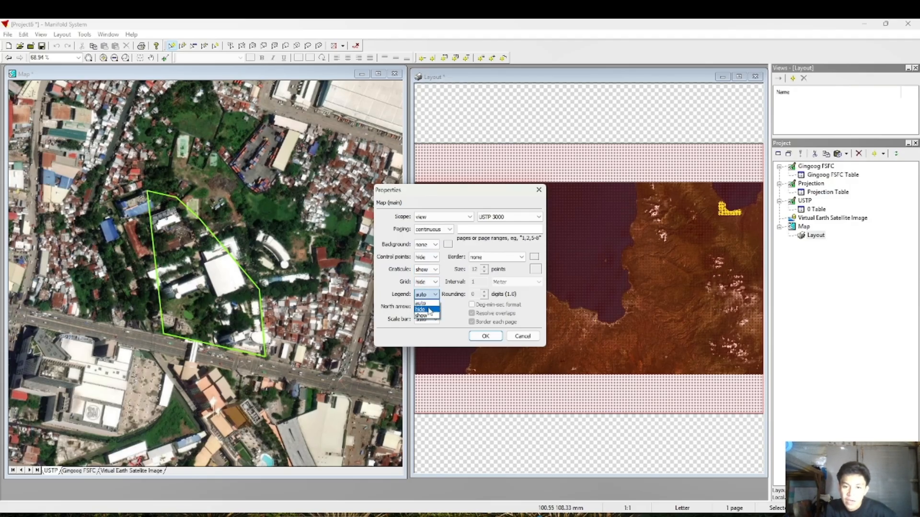
click(429, 309)
click(434, 307)
click(429, 322)
click(434, 320)
click(430, 334)
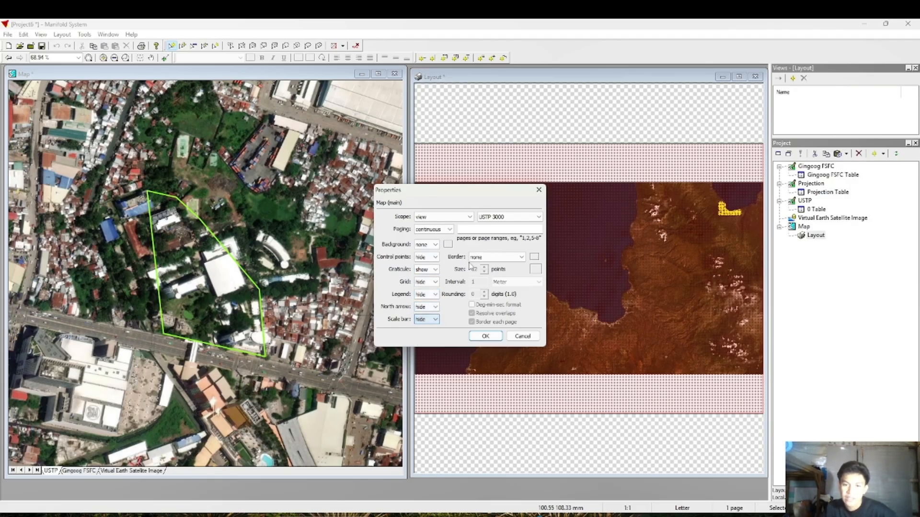
Give the layout map a graticule coordinates border with -4 rounding in deg-min-sec format, disable the border on each page, and apply the properties
click(522, 257)
click(489, 269)
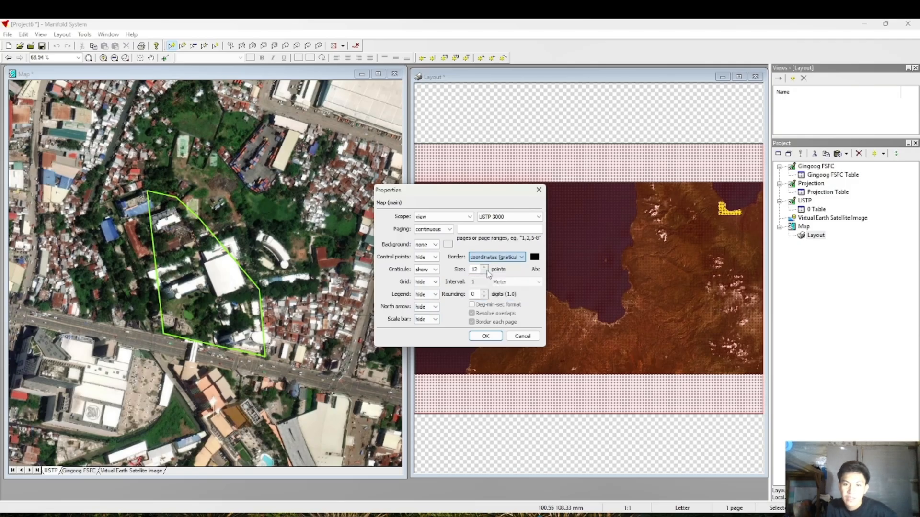
double_click(478, 295)
text(-4)
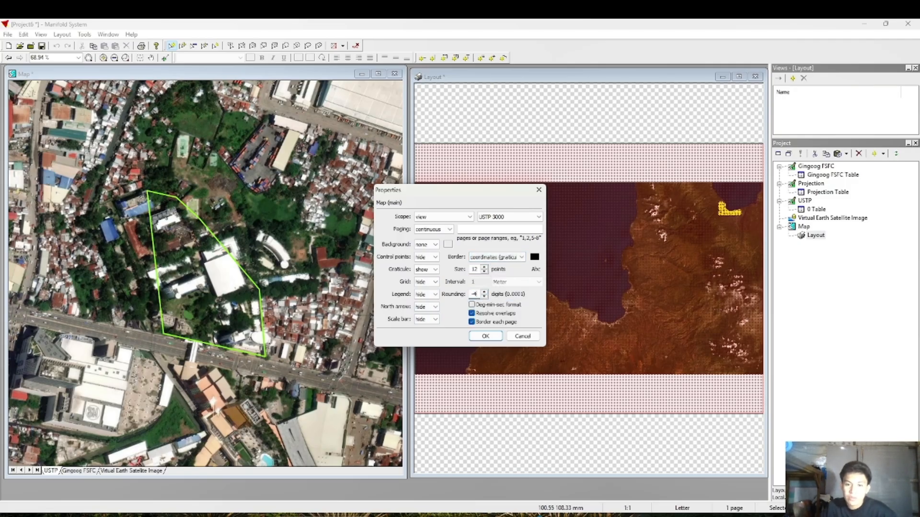
click(489, 305)
click(472, 321)
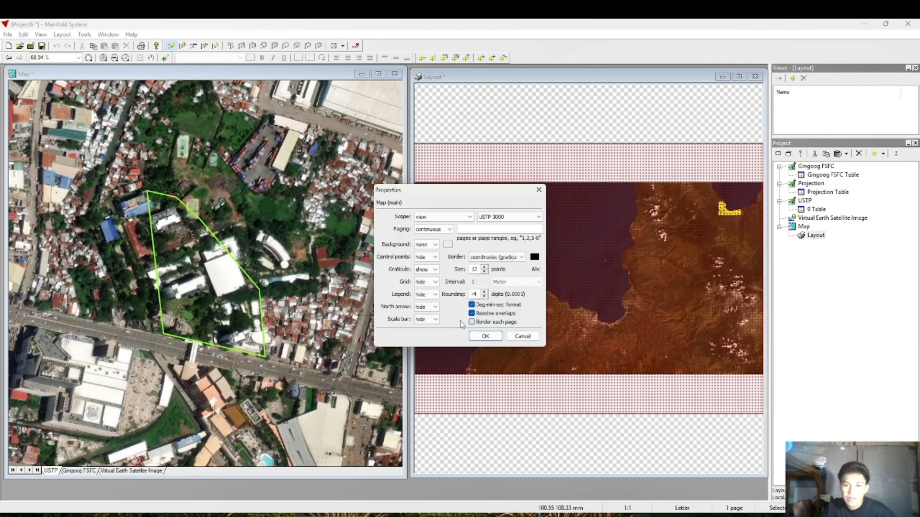
click(485, 336)
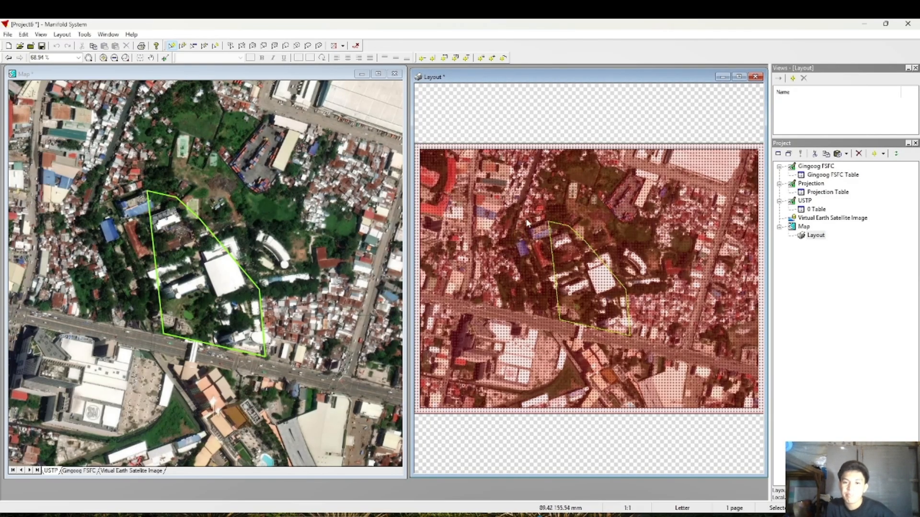
Shrink the map frame slightly from its upper-left and lower-right corners to leave a narrow margin inside the page
click(479, 169)
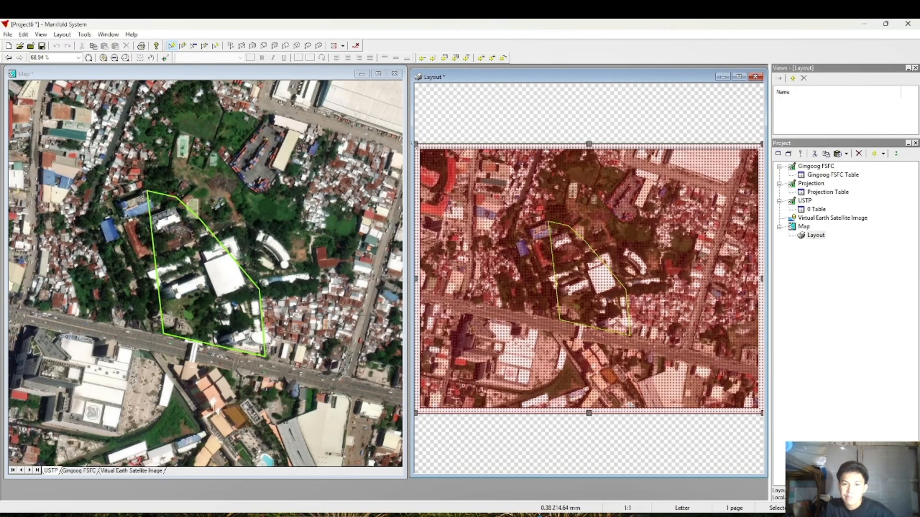
drag(415, 144, 424, 147)
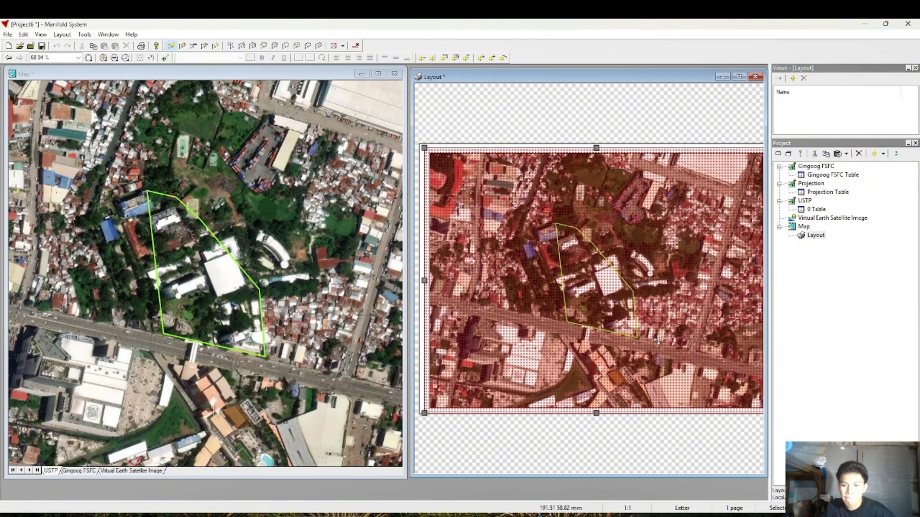
scroll(658, 340, down, 1)
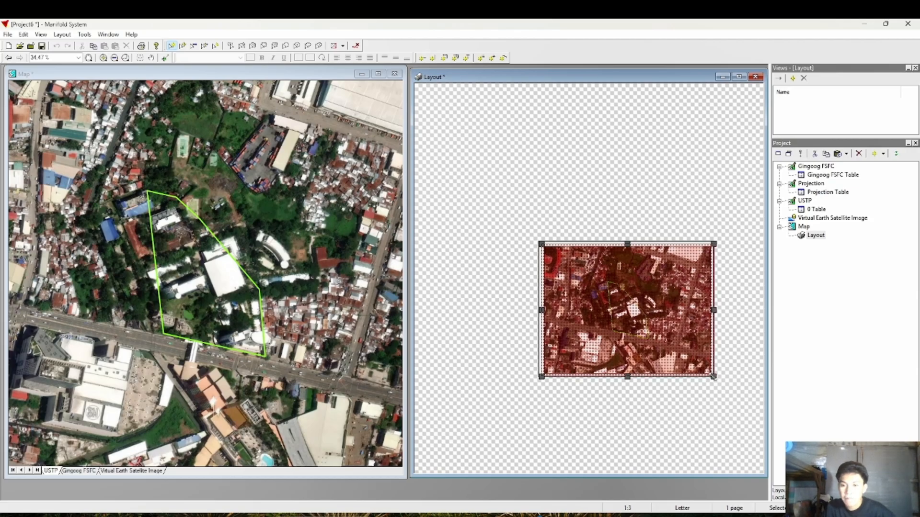
scroll(714, 371, up, 1)
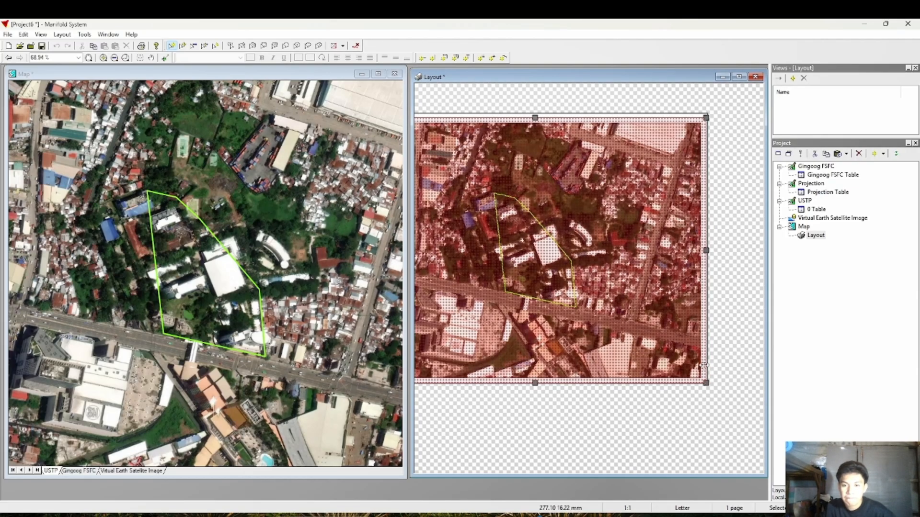
drag(707, 383, 706, 380)
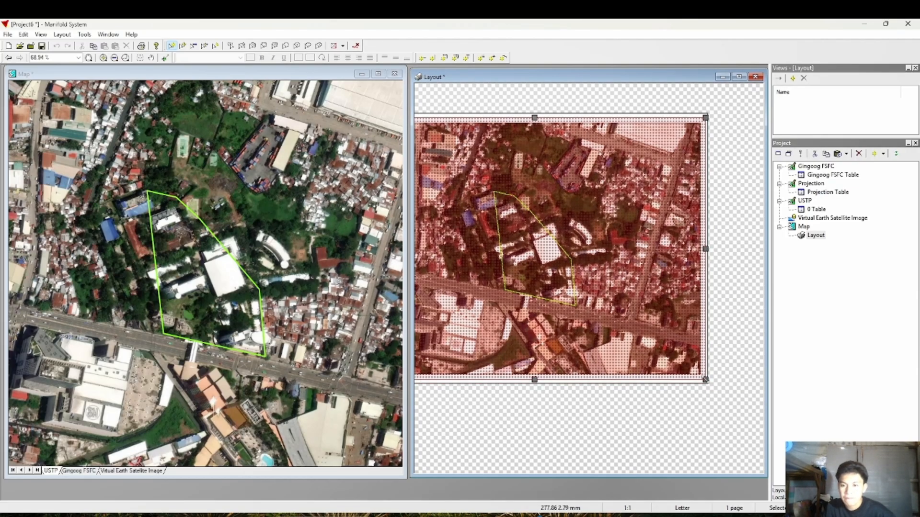
scroll(704, 379, down, 1)
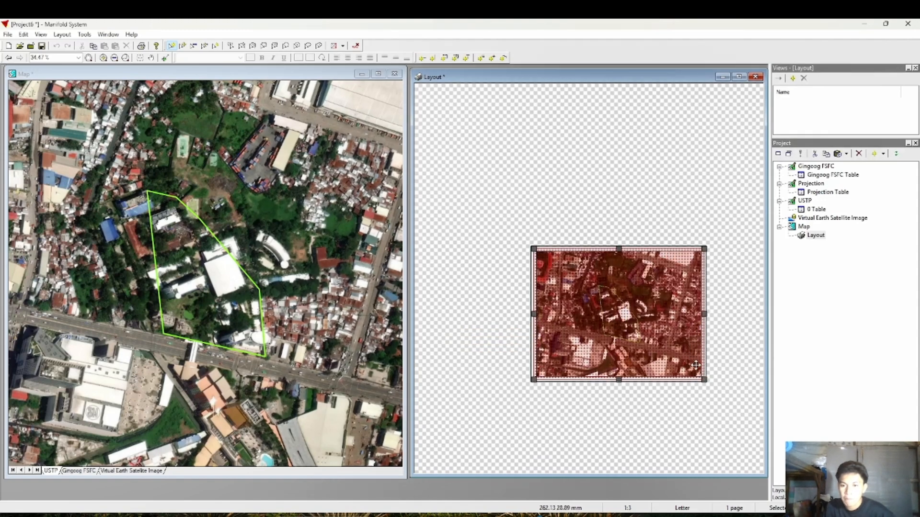
scroll(700, 374, up, 1)
scroll(718, 393, down, 2)
scroll(738, 411, up, 3)
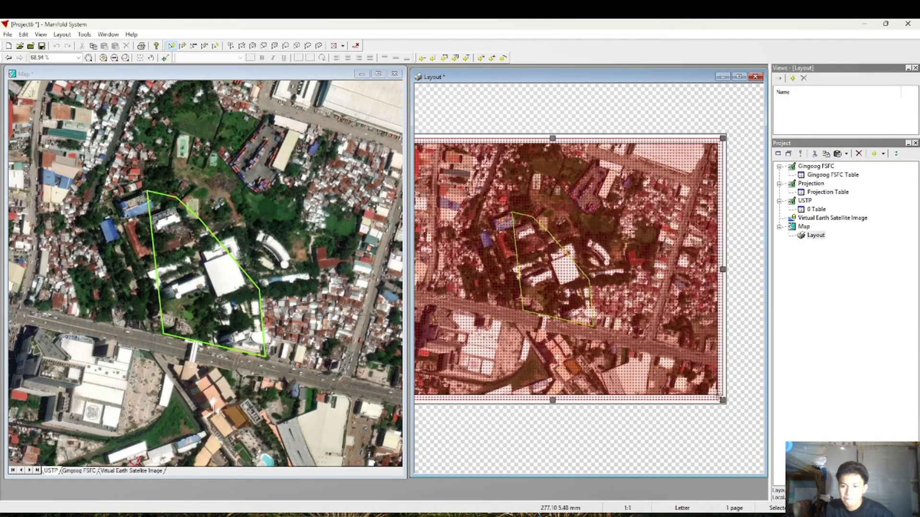
Check the map frame's margins against the layout page edges and deselect the frame
drag(737, 406, 732, 403)
scroll(732, 404, down, 2)
scroll(666, 328, up, 1)
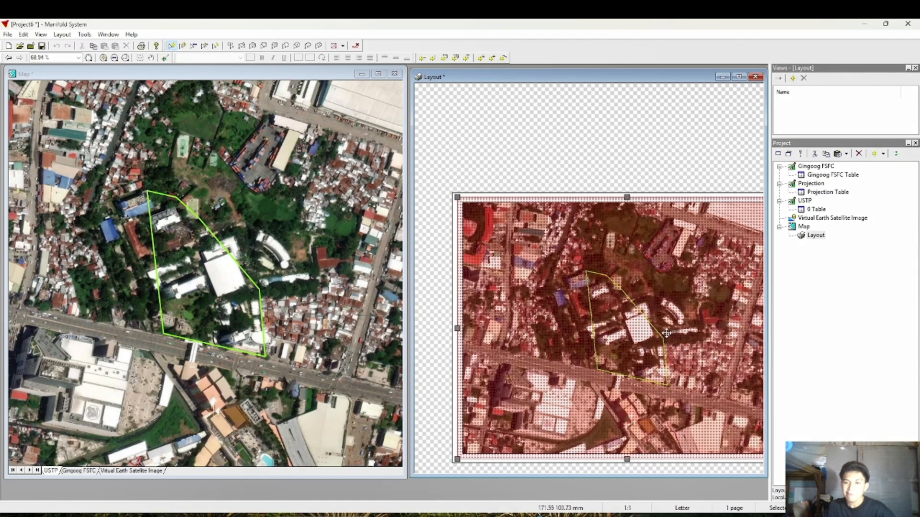
scroll(685, 302, down, 1)
click(728, 255)
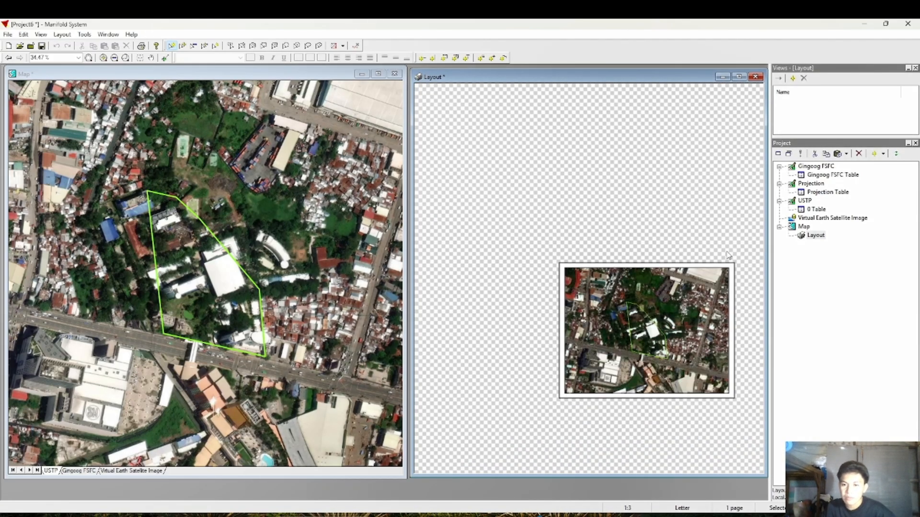
Open the map's graticule settings and strip the decimals from the starting longitude and latitude, leaving 124. and 8
click(194, 182)
click(41, 34)
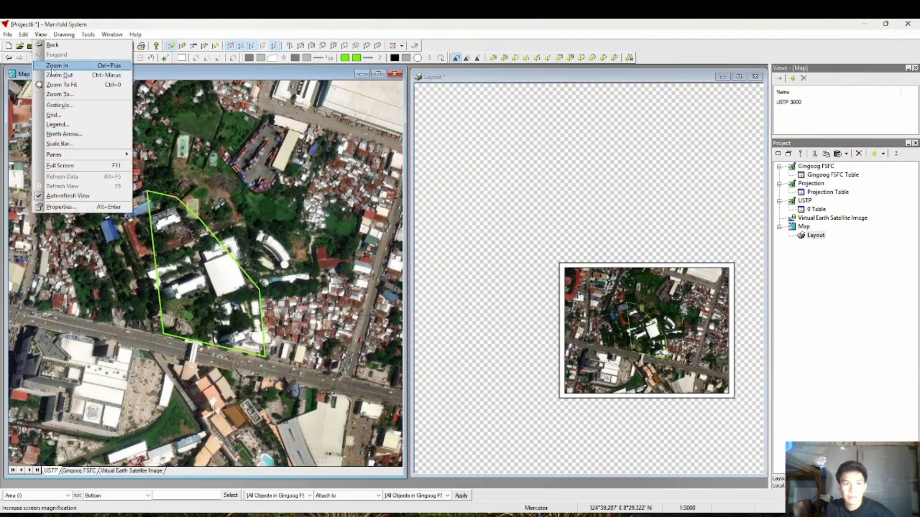
click(58, 105)
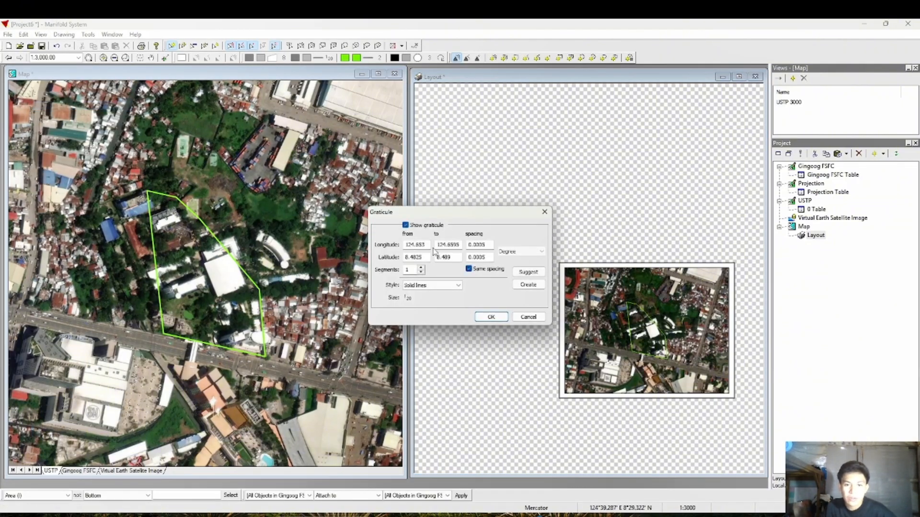
click(431, 244)
key(BackSpace)
key(BackSpace)
key(BackSpace)
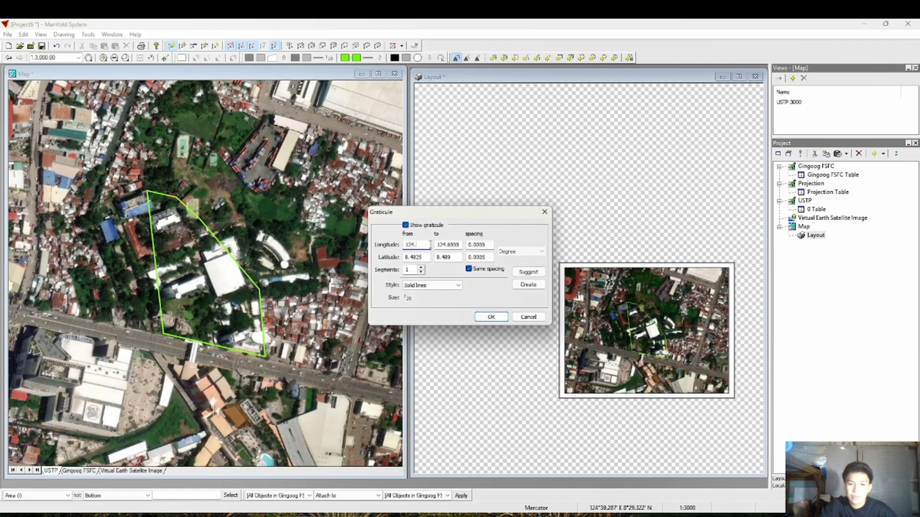
click(422, 257)
key(BackSpace)
key(BackSpace)
key(BackSpace)
key(BackSpace)
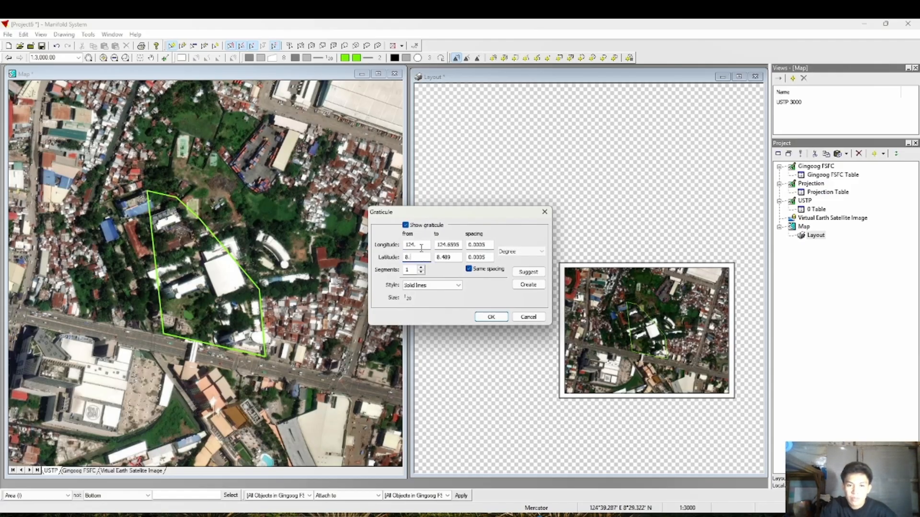
Set the graticule spacing to 0.00055 degrees for both longitude and latitude
click(422, 247)
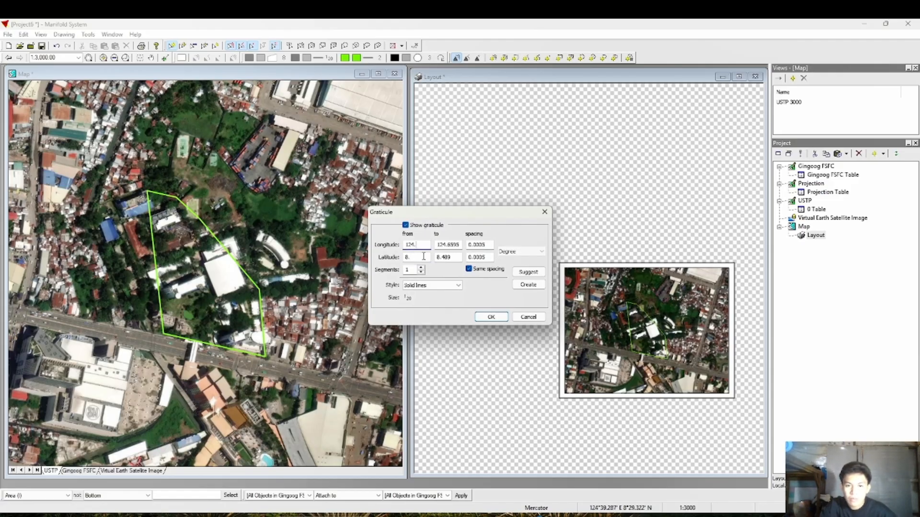
click(455, 257)
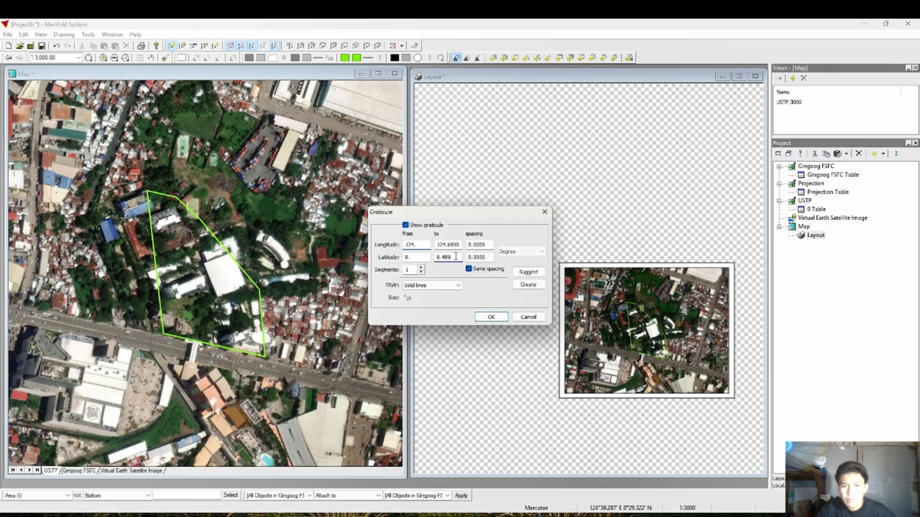
click(461, 246)
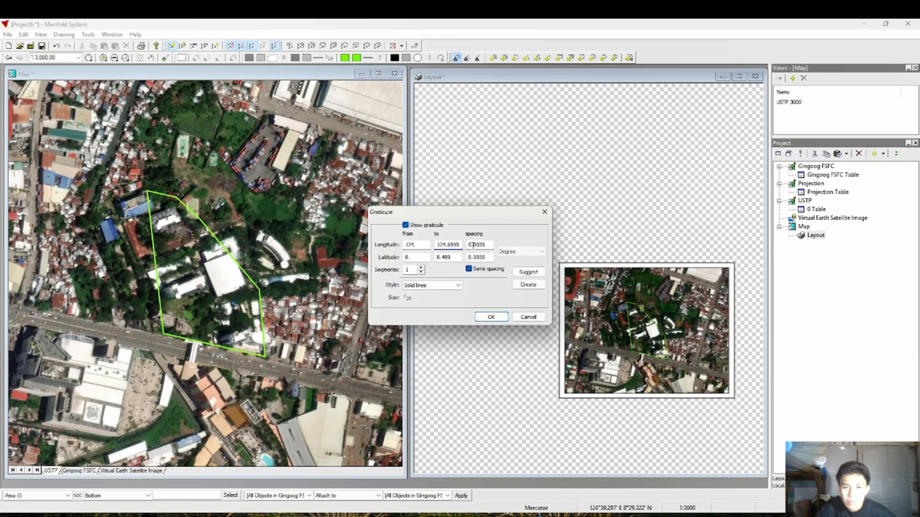
drag(468, 244, 488, 245)
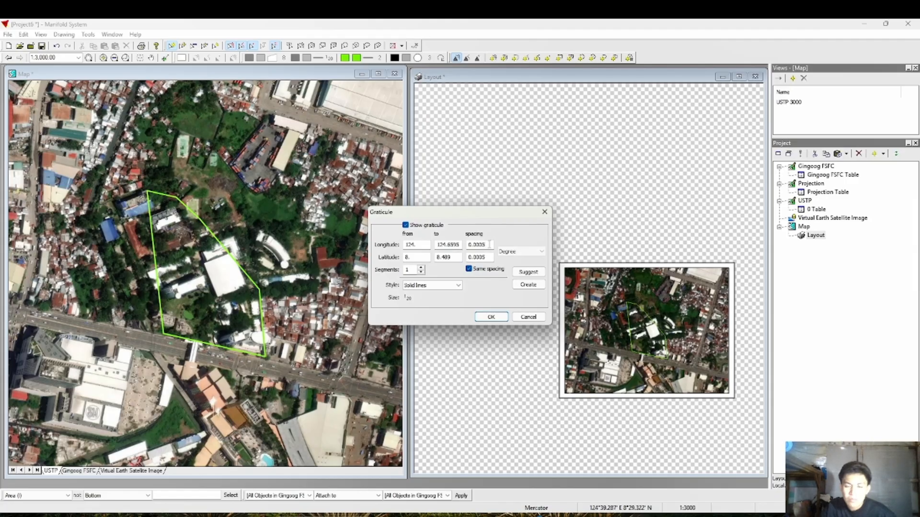
text(55)
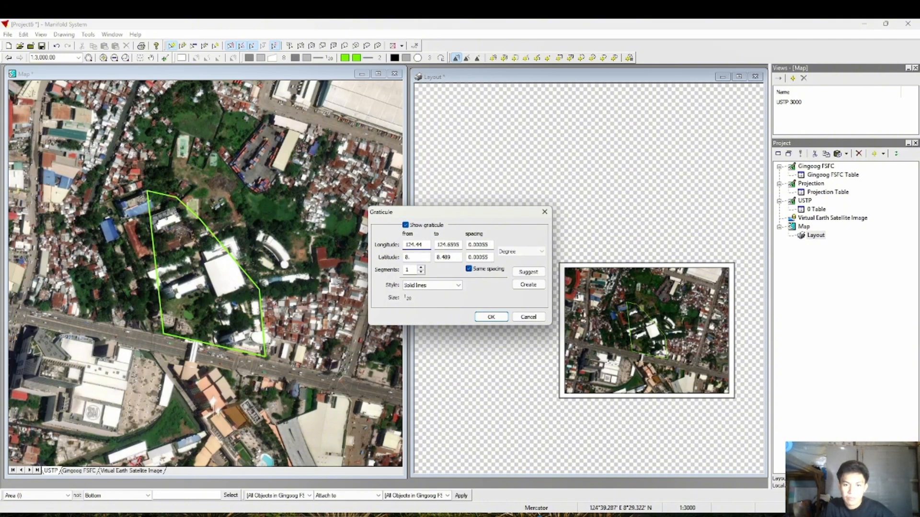
Start the graticule at longitude 124.4 and latitude 8.4, end its latitude at 8.6, choose the Crosses style, and apply it
click(417, 259)
text(8.4)
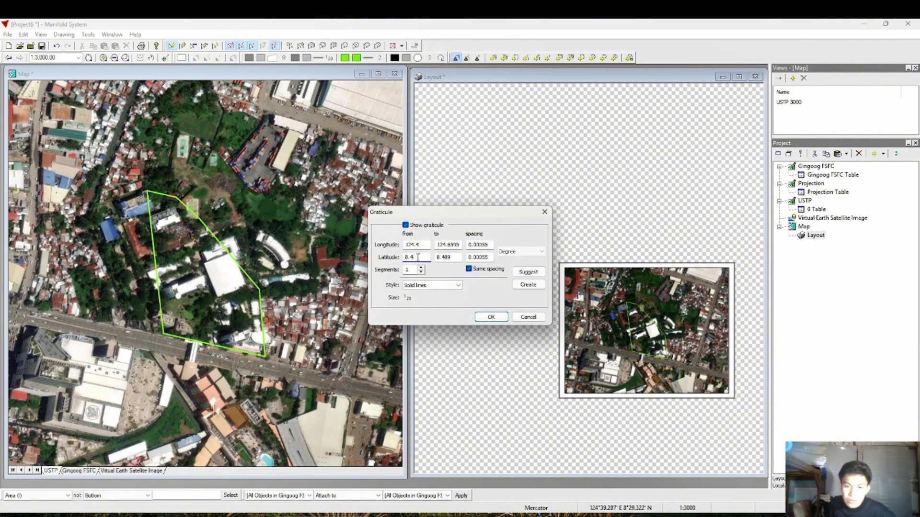
click(459, 257)
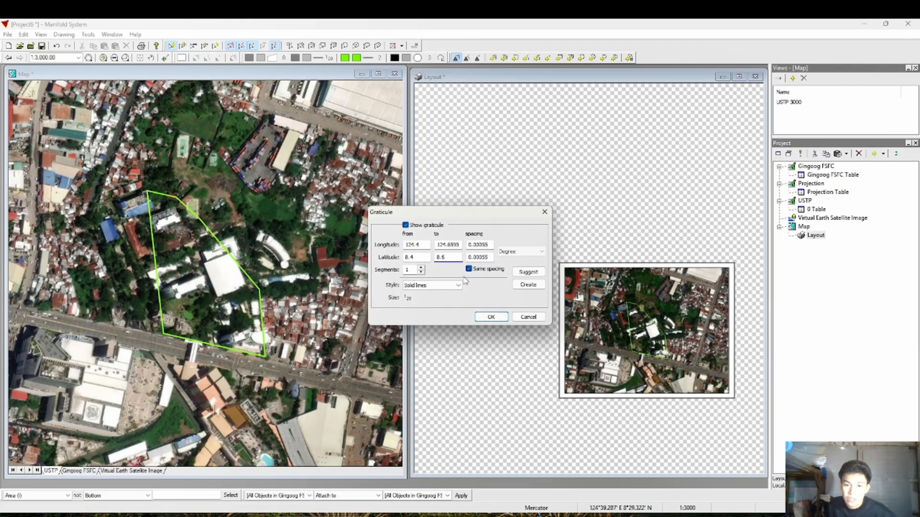
click(449, 286)
click(443, 292)
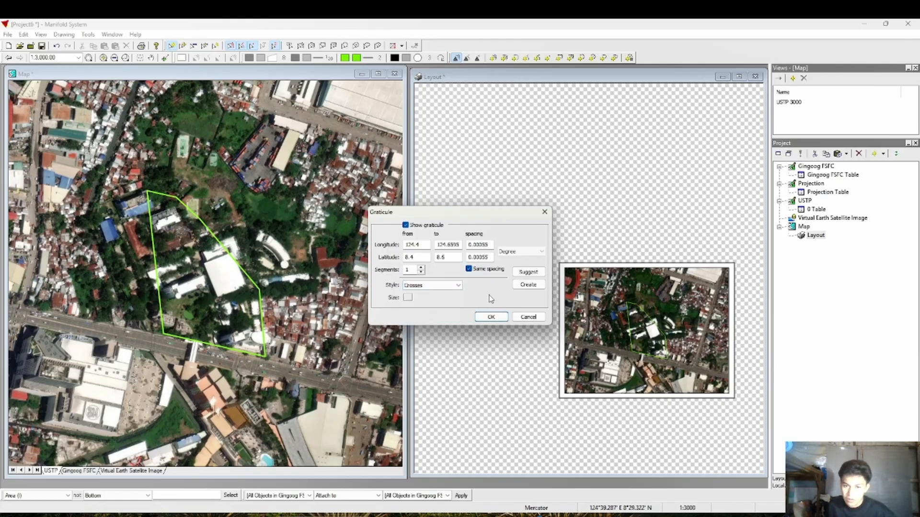
click(490, 317)
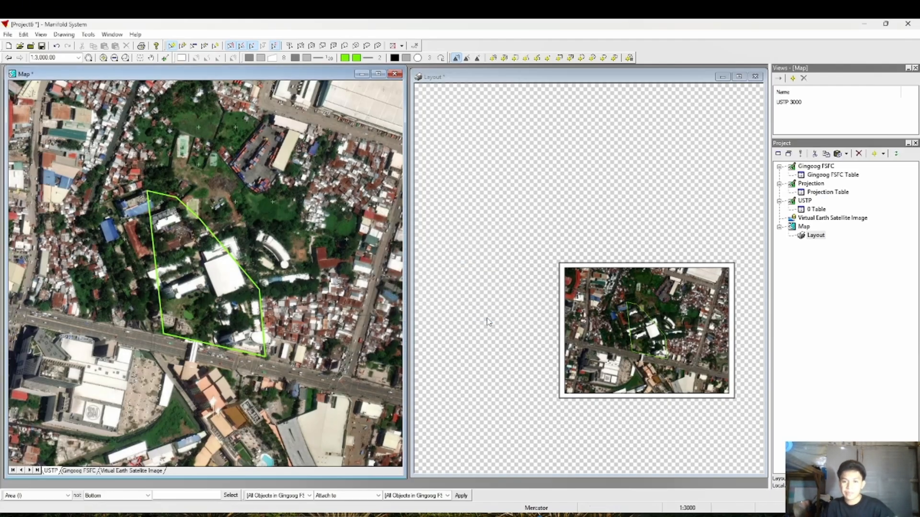
scroll(677, 288, up, 2)
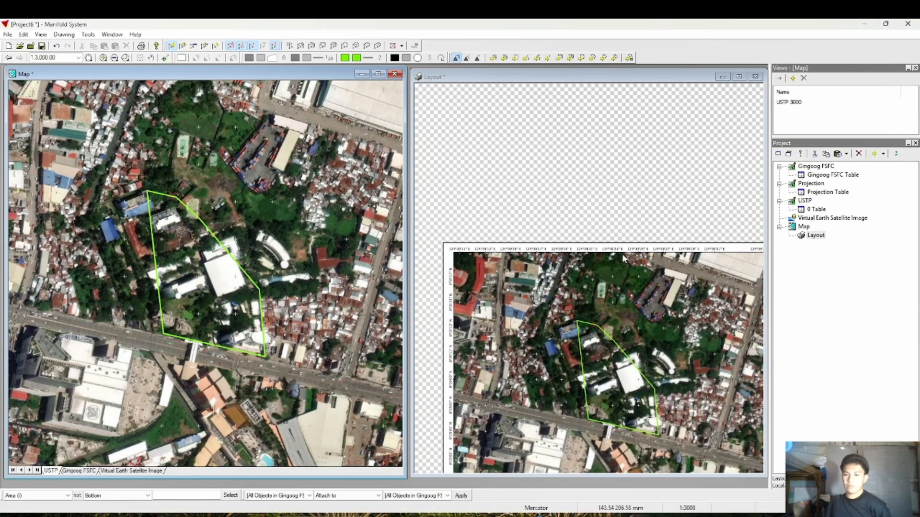
scroll(662, 276, down, 3)
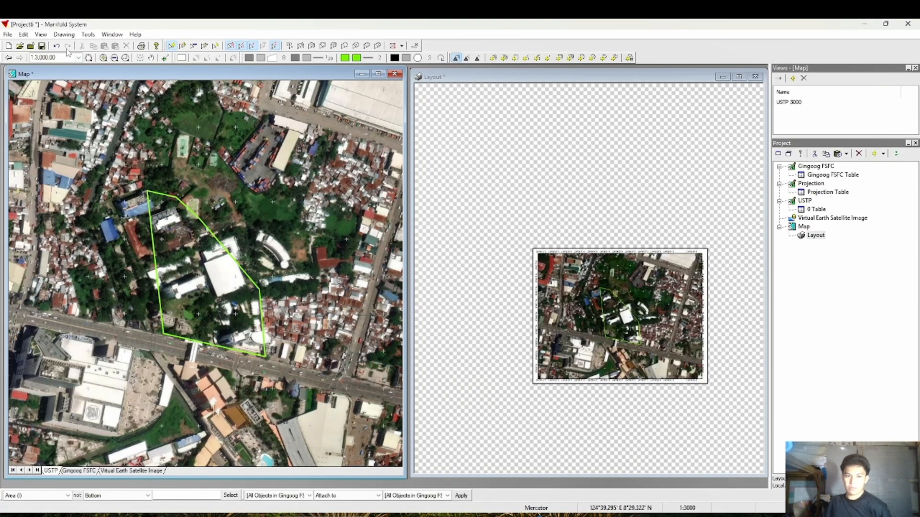
Reopen the map's graticule settings, then switch to the Gemini chat in the browser and find the decimal-degree value for 5-second intervals
click(41, 35)
click(55, 117)
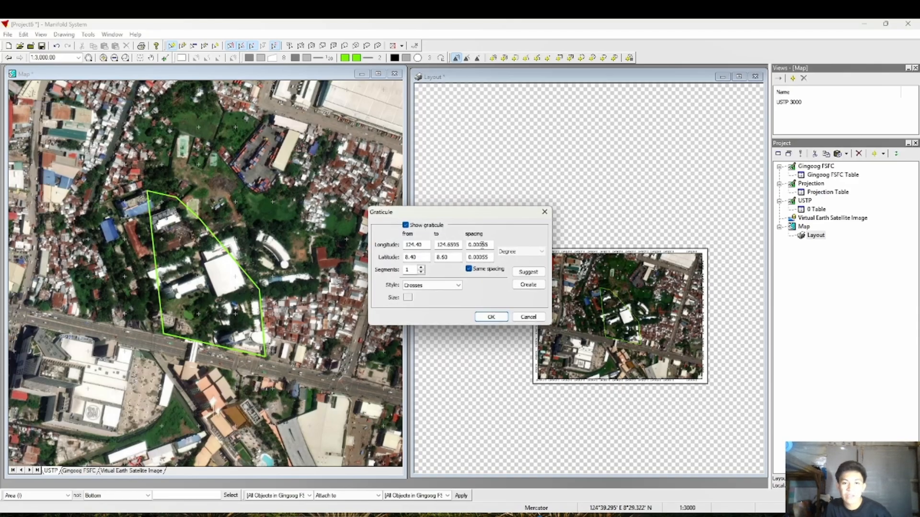
key(alt+Tab)
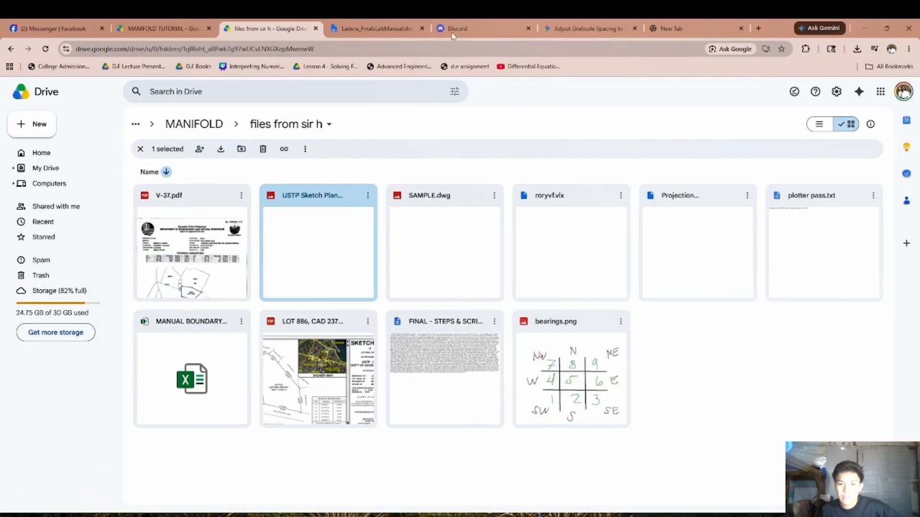
click(577, 29)
click(530, 297)
scroll(530, 296, up, 20)
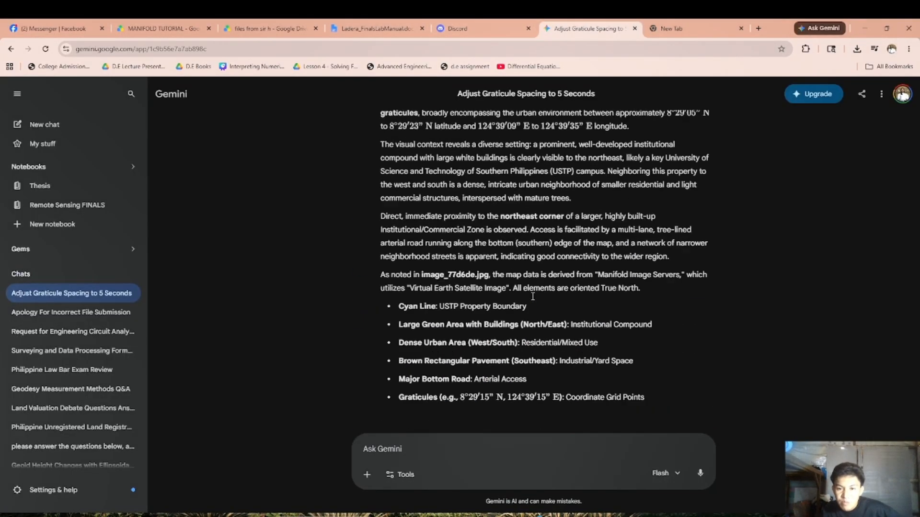
Put the chat's 5/3600 formula into the prompt box and copy only the value 0.00138889 from it
drag(586, 326, 575, 328)
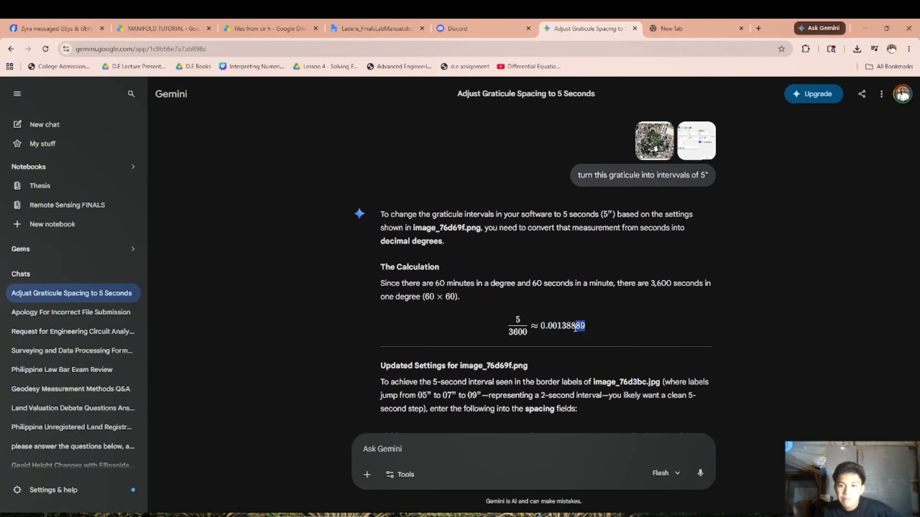
click(554, 445)
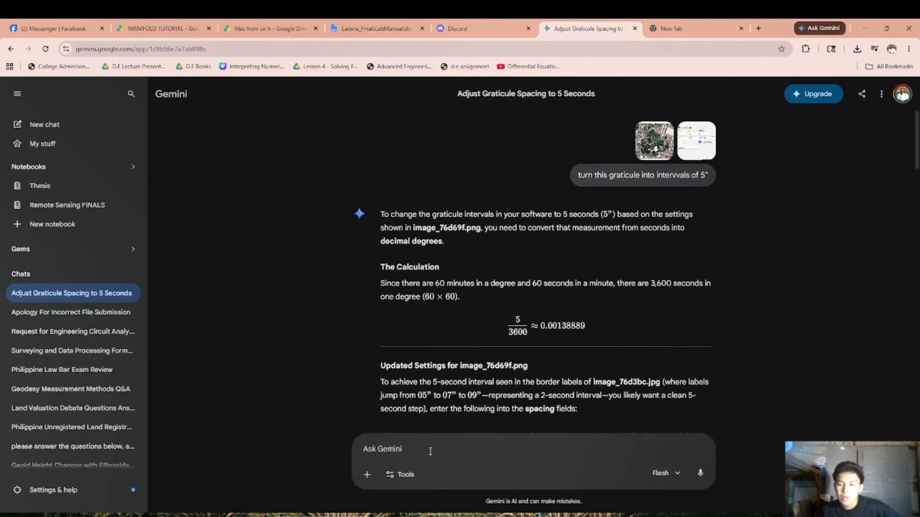
text($$ \frac{5}{3600} \approx 0.00138889 $$)
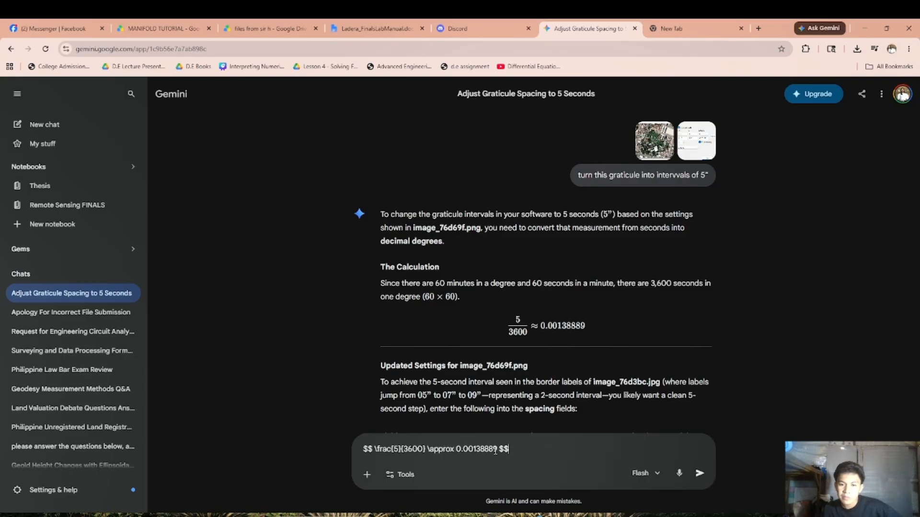
drag(498, 449, 461, 449)
key(ctrl+c)
click(523, 454)
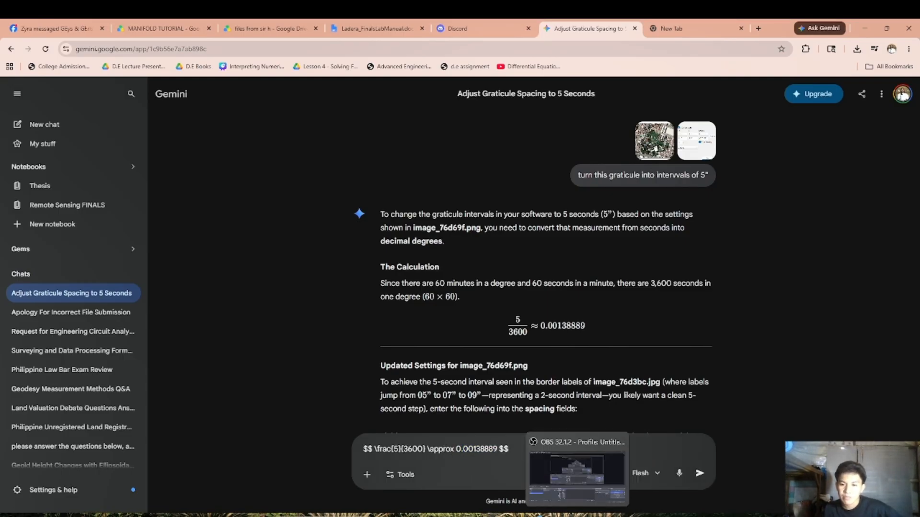
Switch back to Manifold, set the graticule spacing to 0.00138889 degrees, apply it, and check the layout's border labels
click(640, 516)
click(555, 453)
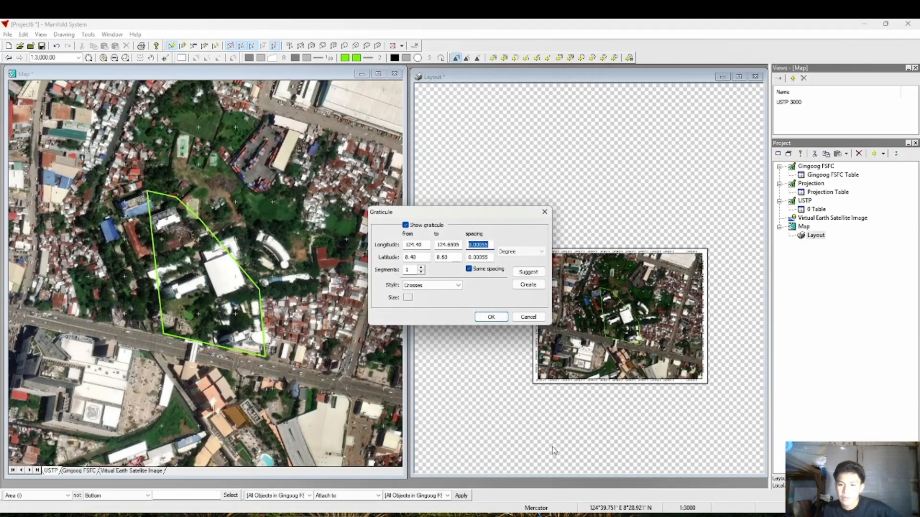
key(ctrl+v)
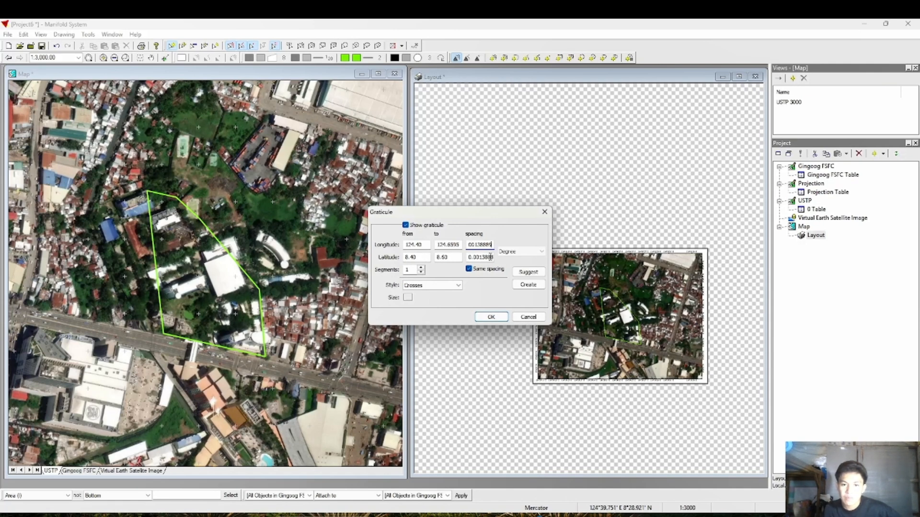
key(Tab)
click(492, 316)
scroll(638, 261, up, 4)
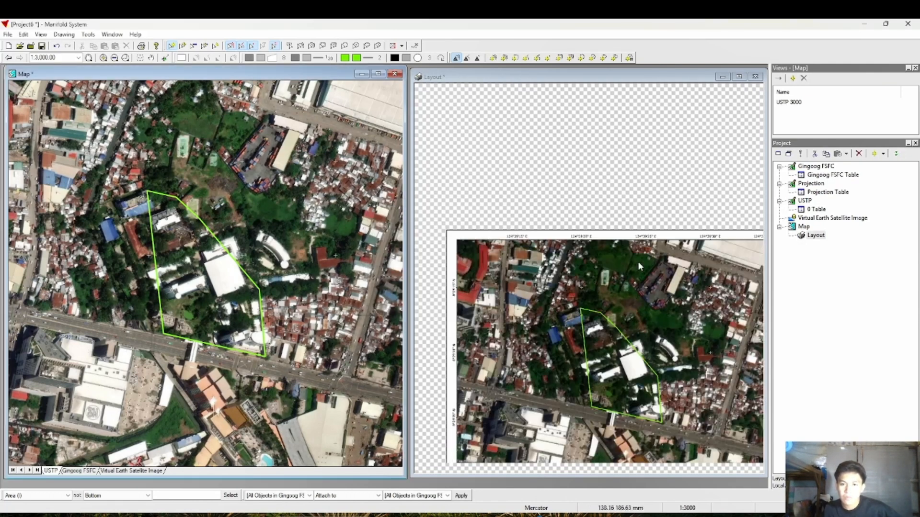
scroll(657, 241, down, 4)
scroll(677, 260, up, 1)
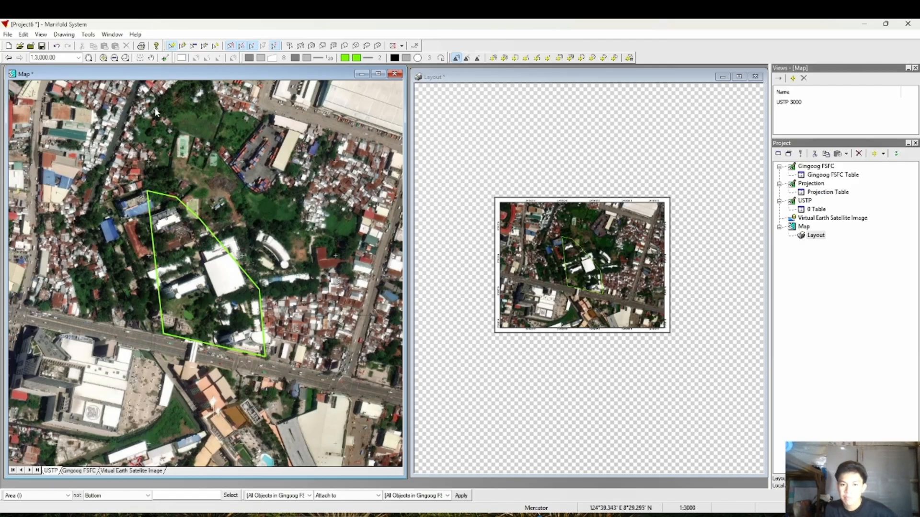
Turn on the north arrow for the map and apply the setting
click(41, 34)
click(57, 134)
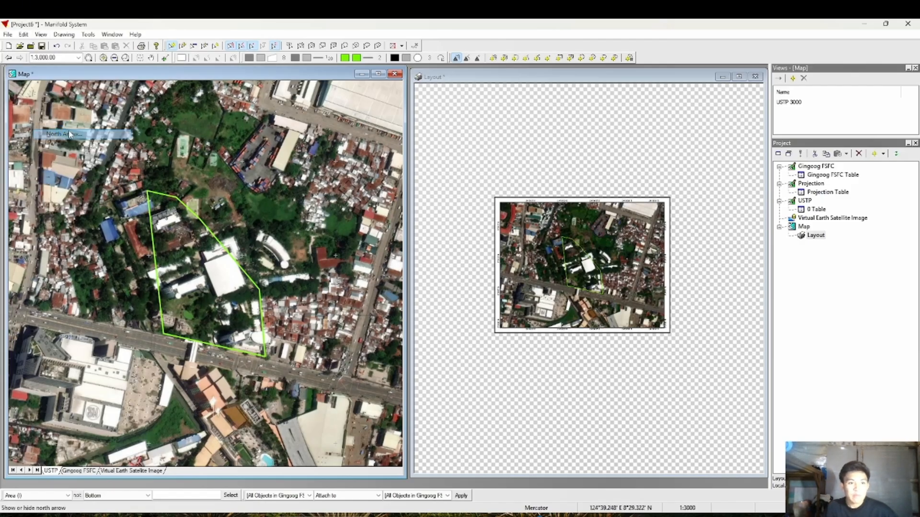
click(429, 230)
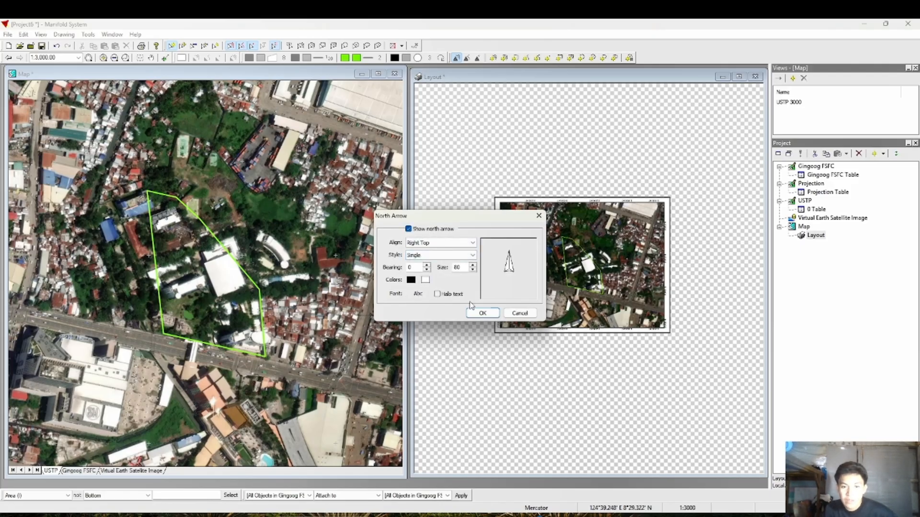
click(483, 313)
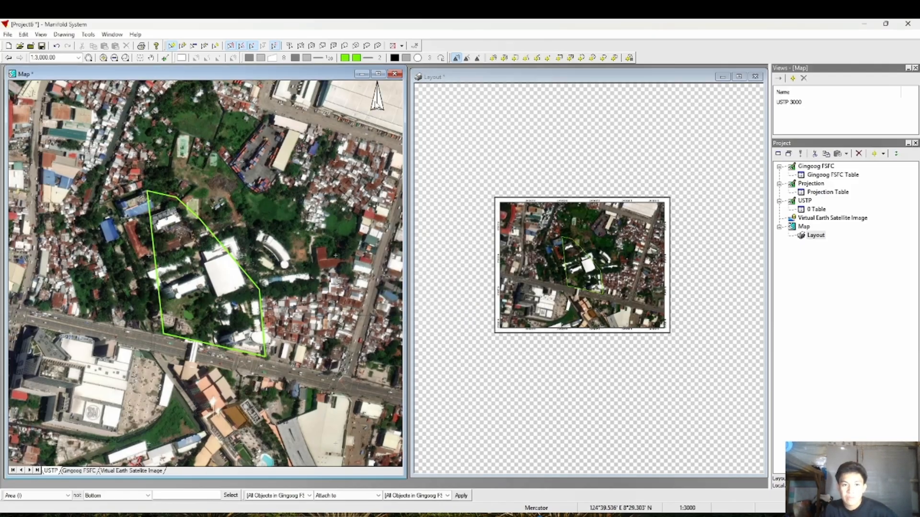
Change the map's north arrow to the Rose style and apply it
click(41, 34)
click(64, 134)
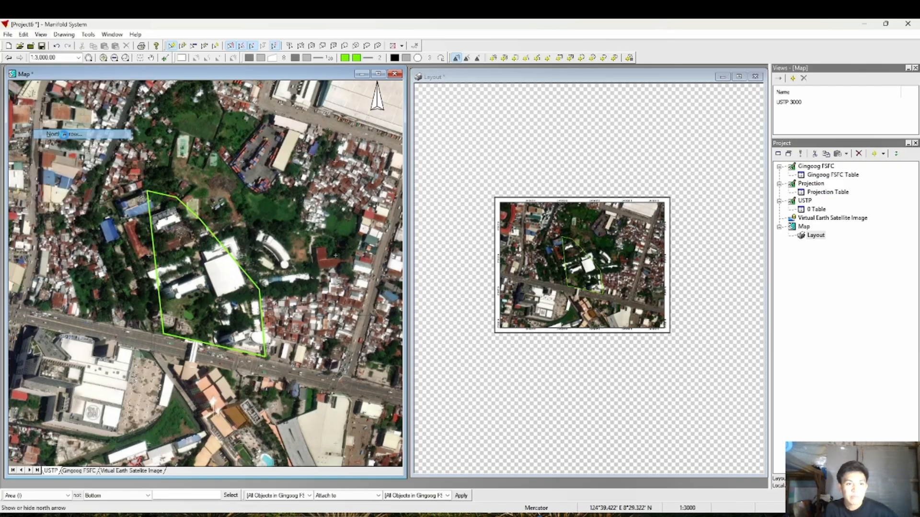
click(447, 255)
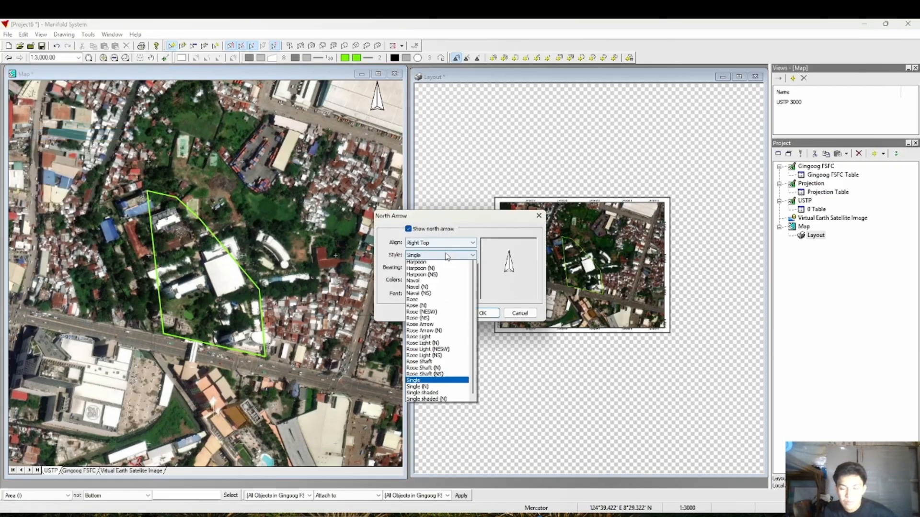
click(422, 312)
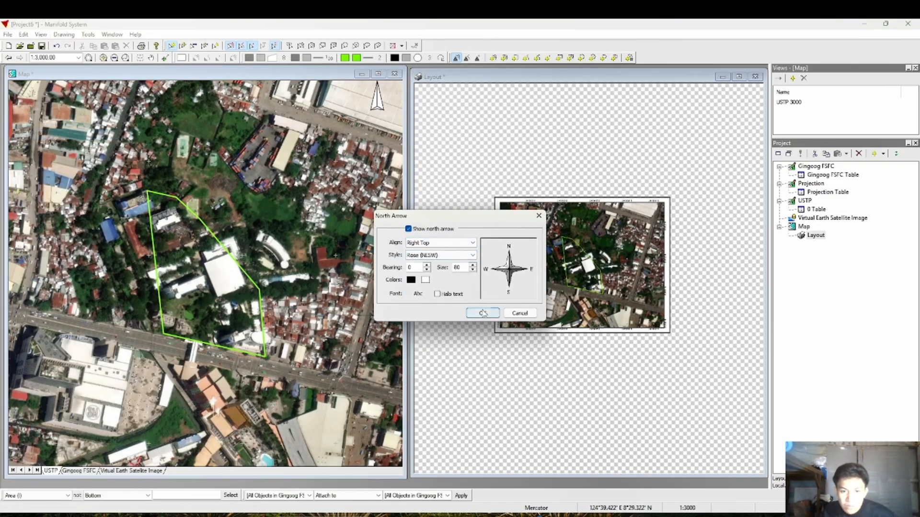
click(472, 255)
click(468, 325)
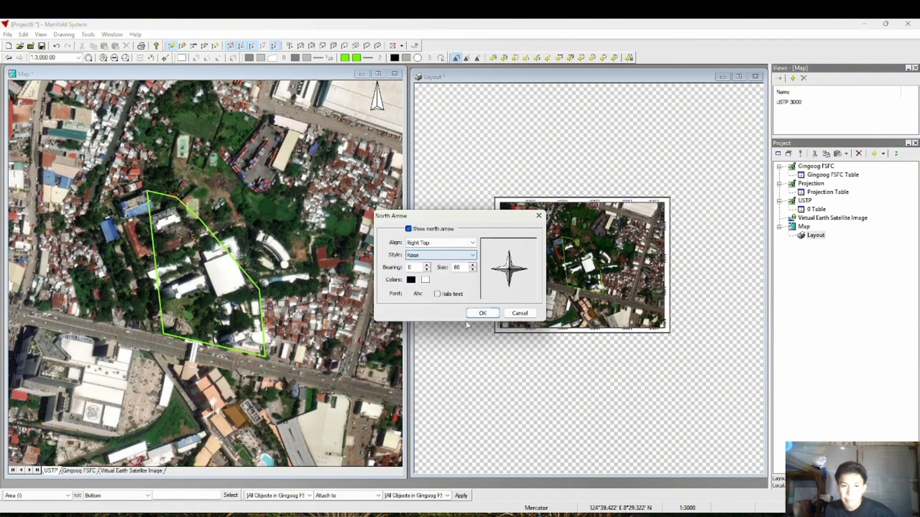
click(482, 312)
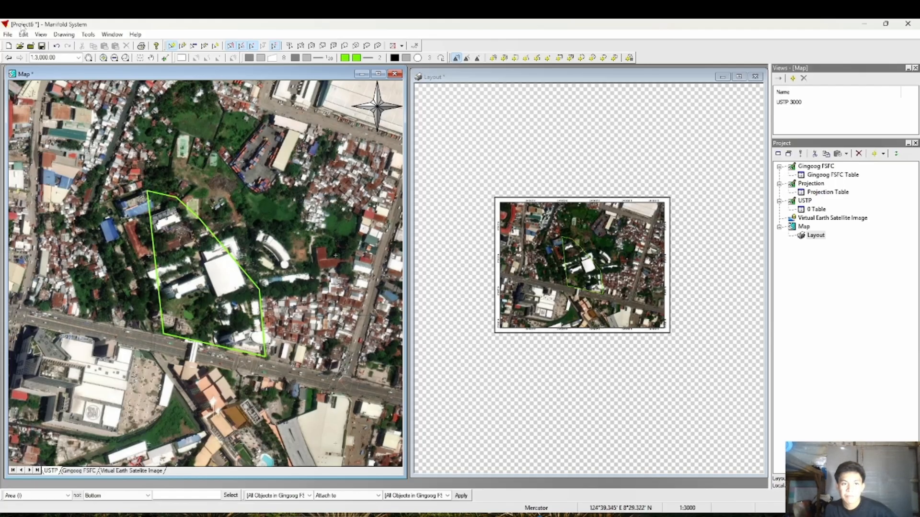
Turn on the map's scale bar with the Cross bar style and a display length of 100 meters
click(41, 34)
click(59, 144)
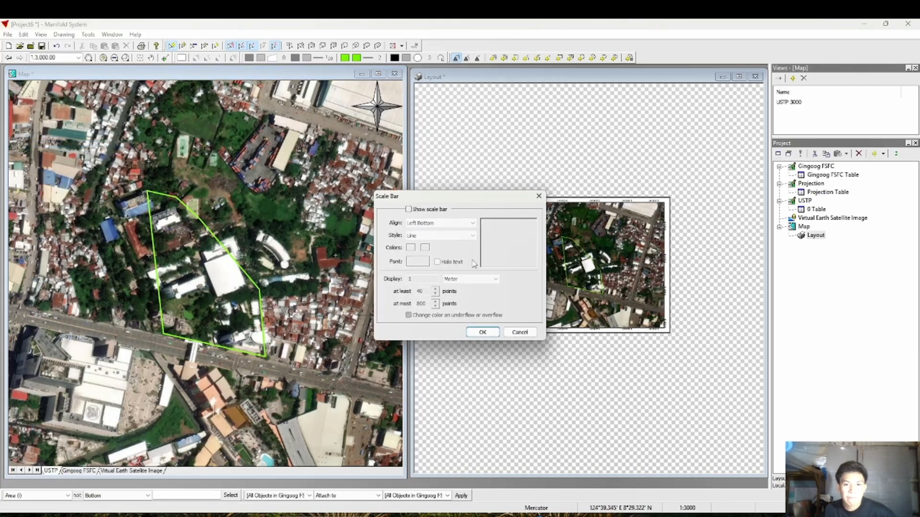
click(426, 210)
click(421, 279)
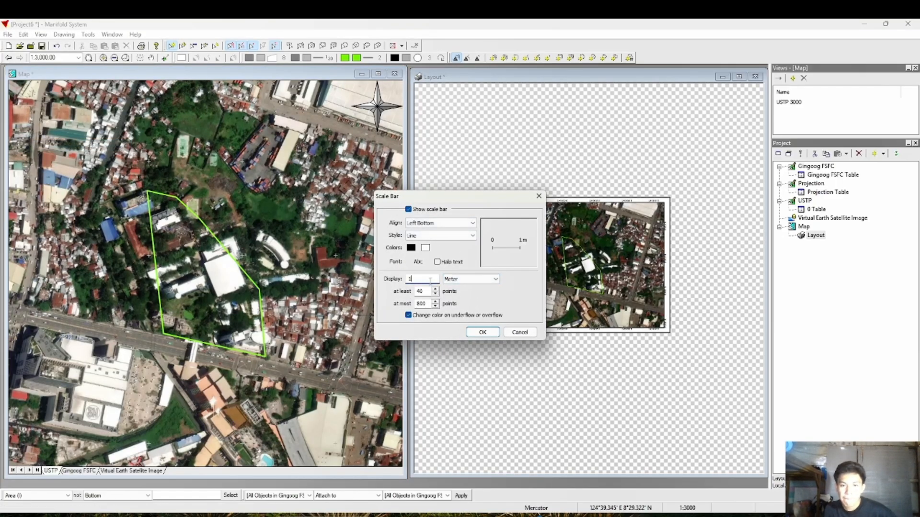
text(00)
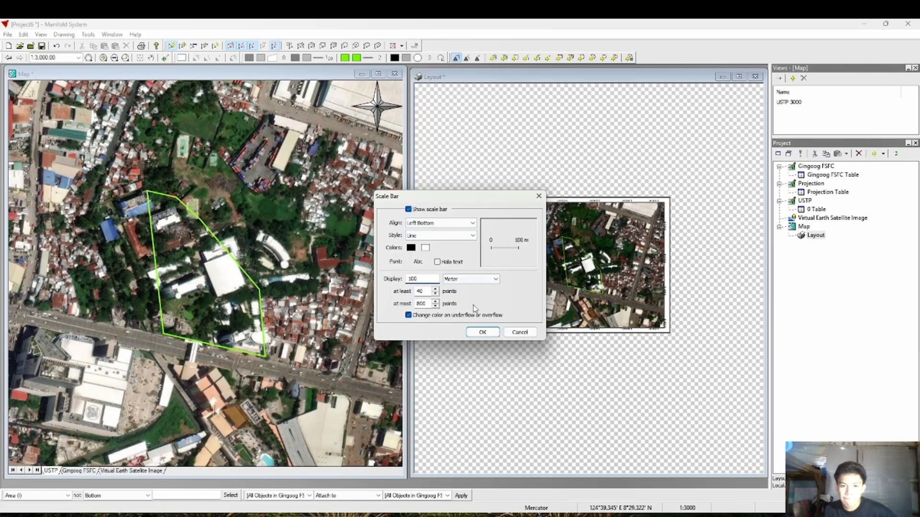
click(472, 236)
click(460, 263)
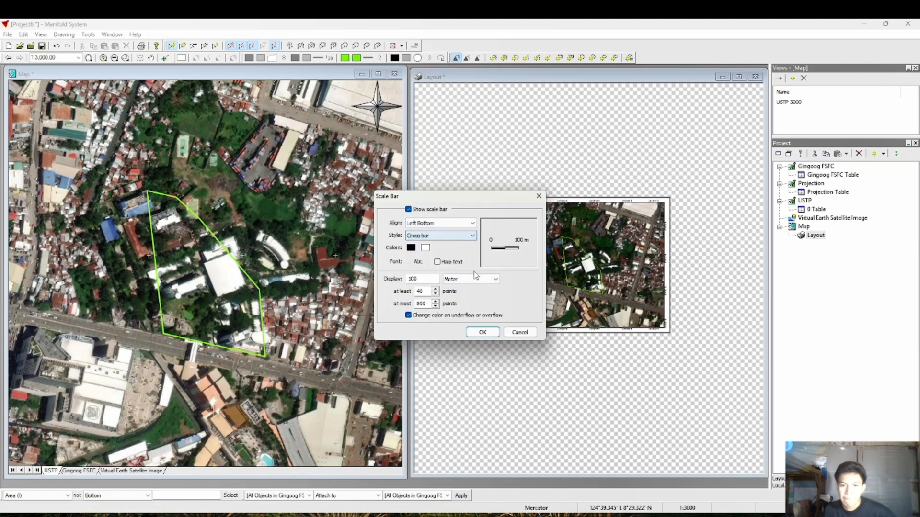
click(483, 332)
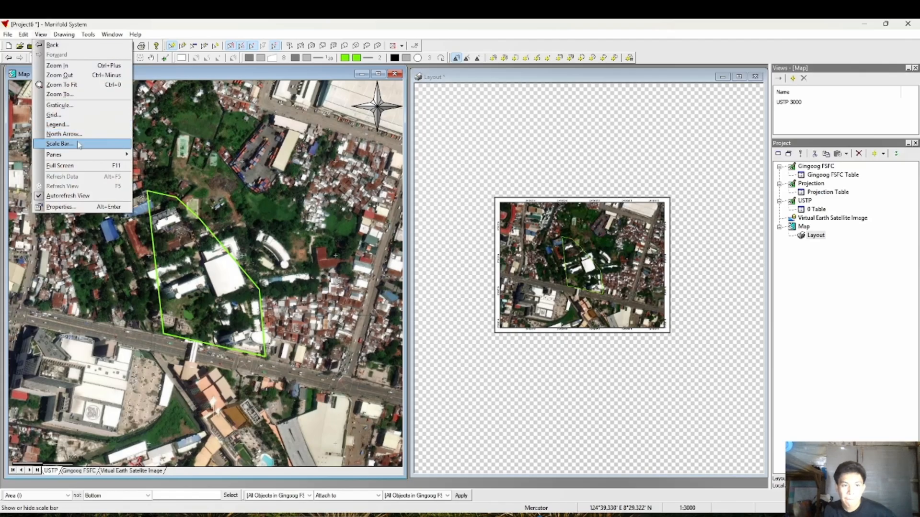
Show a customized map legend, removing the Gingoog FSFC entry and splitting the USTP component into separate items without its empty area and point rows
click(60, 124)
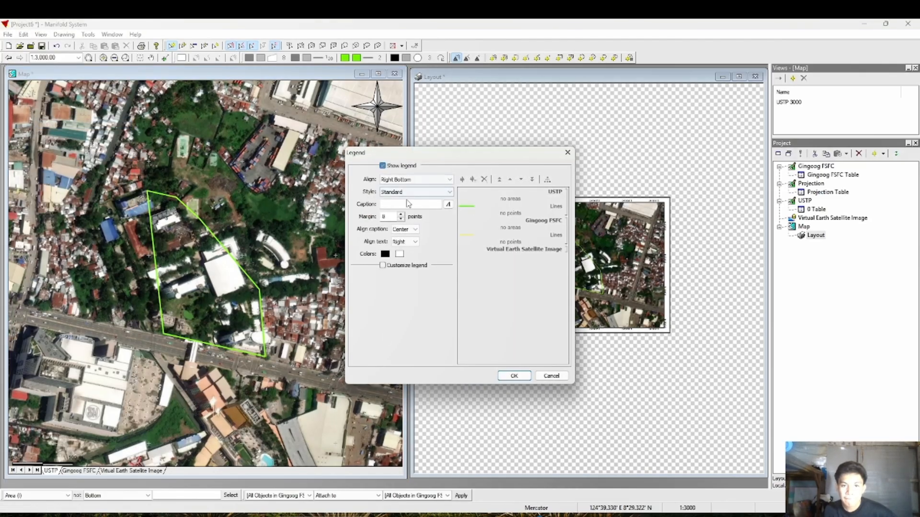
click(382, 165)
click(411, 266)
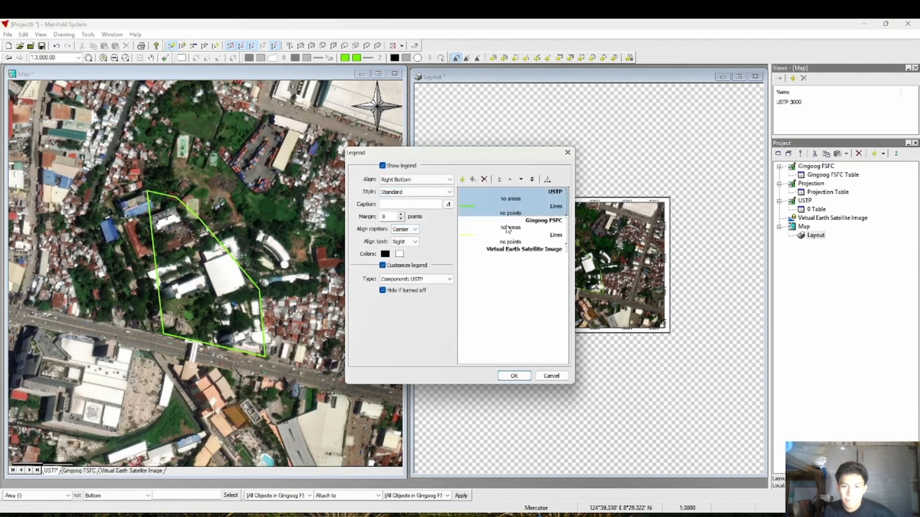
click(508, 229)
click(485, 180)
click(544, 206)
click(548, 181)
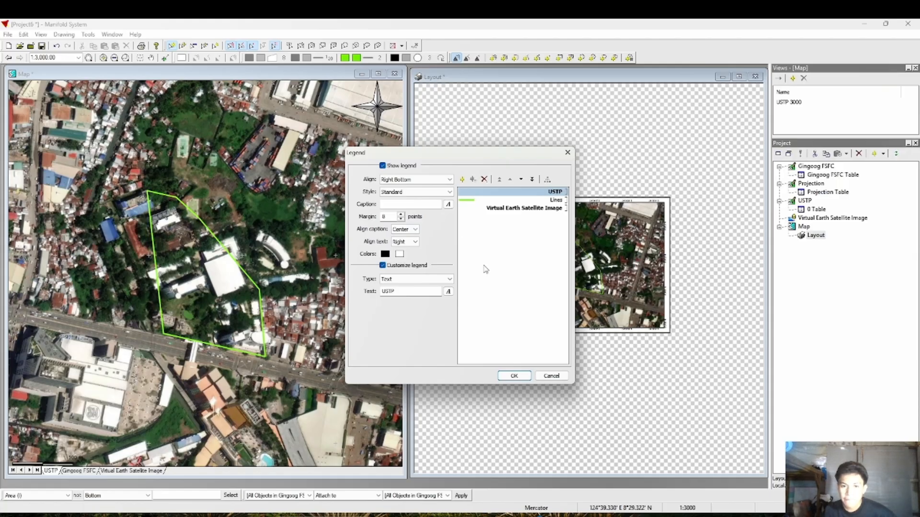
click(524, 377)
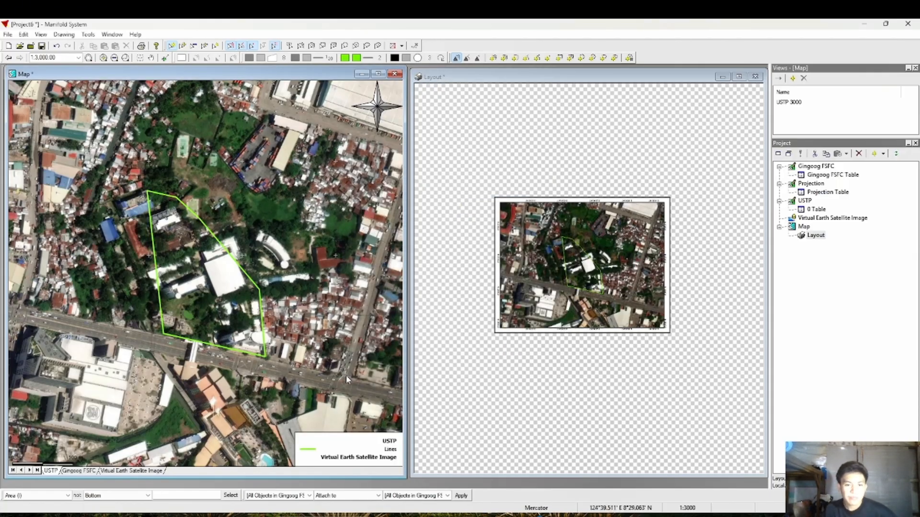
Reopen the map legend's settings and set its caption to LEGEND
double_click(341, 451)
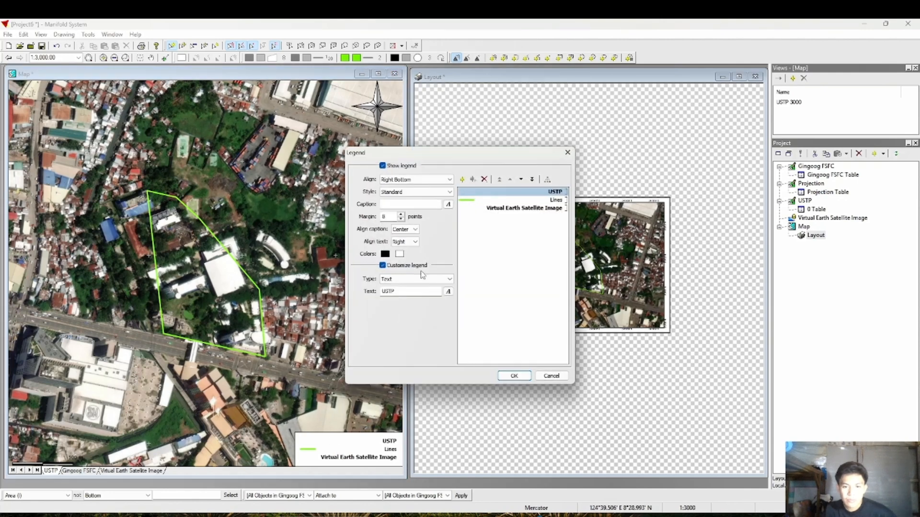
click(403, 205)
text(leg)
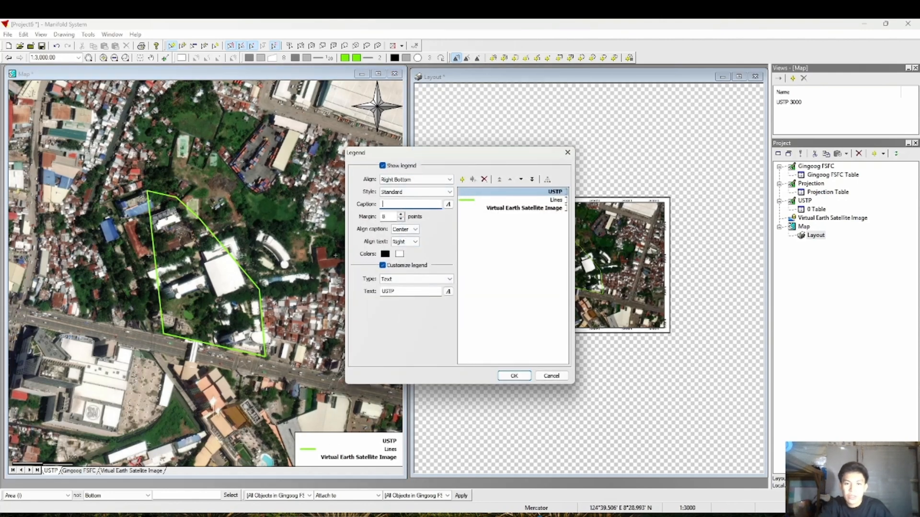
text(LEGENGEND)
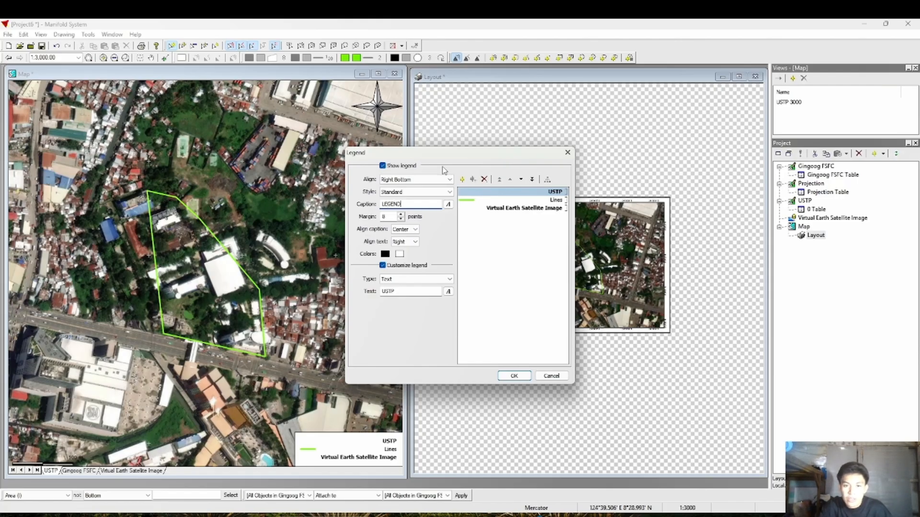
Format the legend caption in Times New Roman, bold, size 14, and apply the legend settings
click(448, 204)
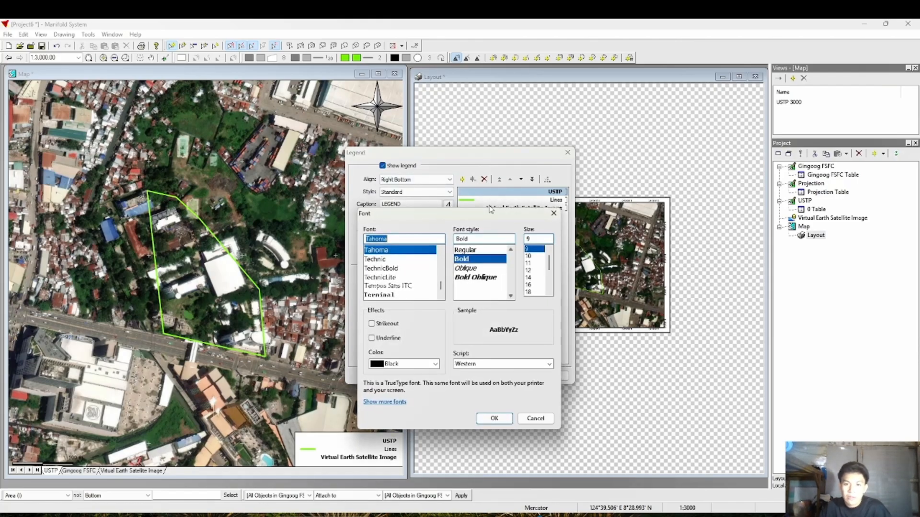
click(529, 270)
click(411, 238)
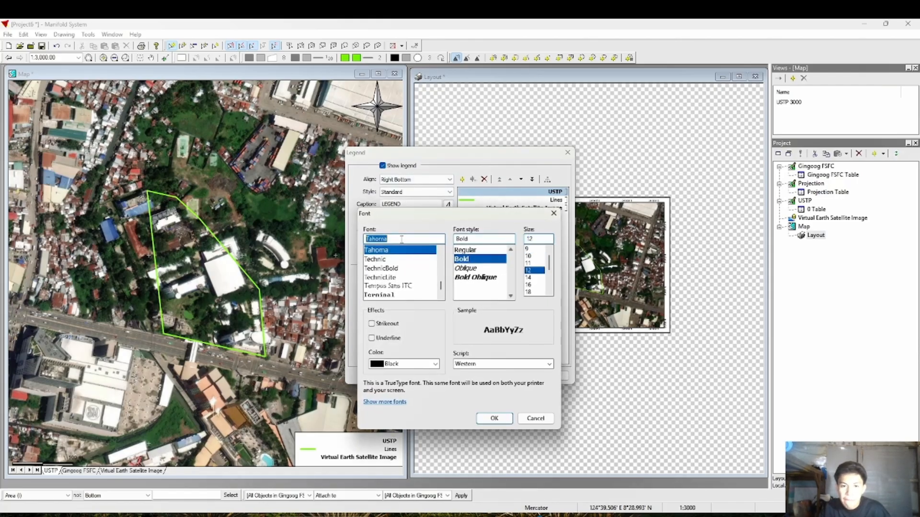
key(BackSpace)
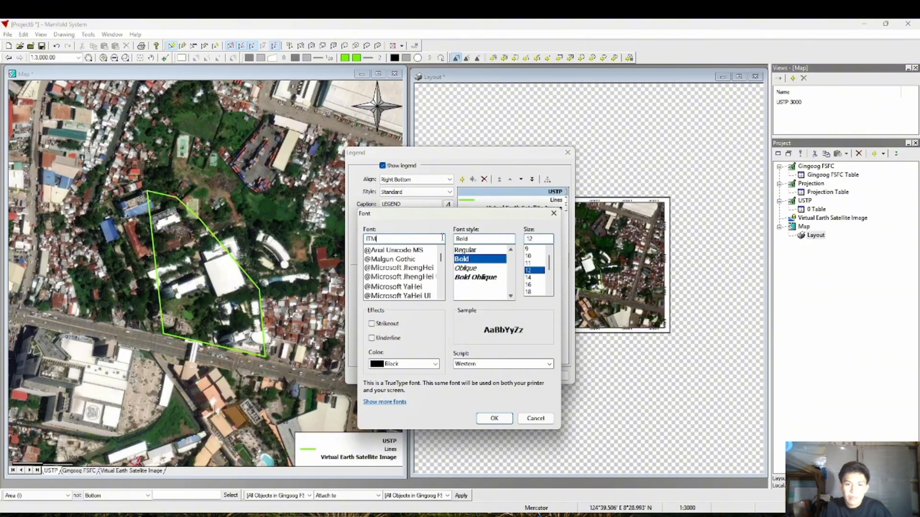
text(TiM)
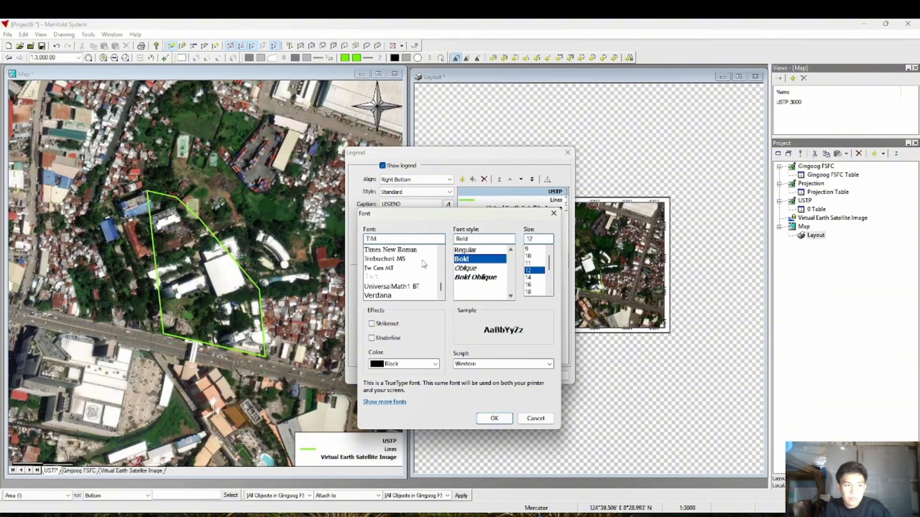
click(390, 250)
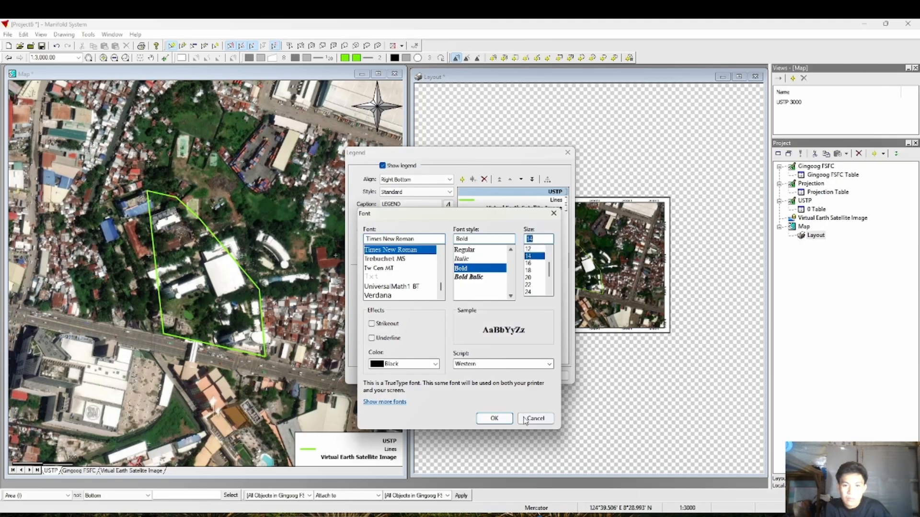
click(496, 419)
click(509, 376)
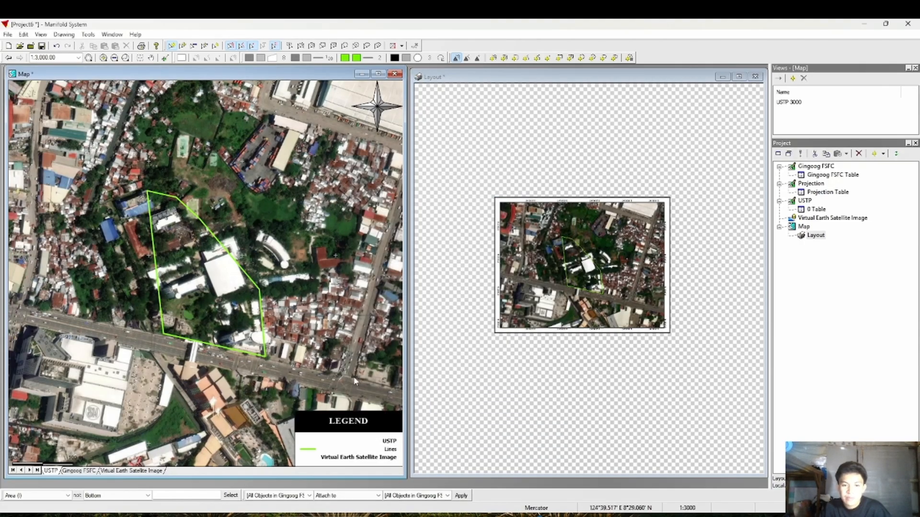
Insert the legend in the layout map's lower-left corner and the north arrow in its upper-right corner
click(550, 196)
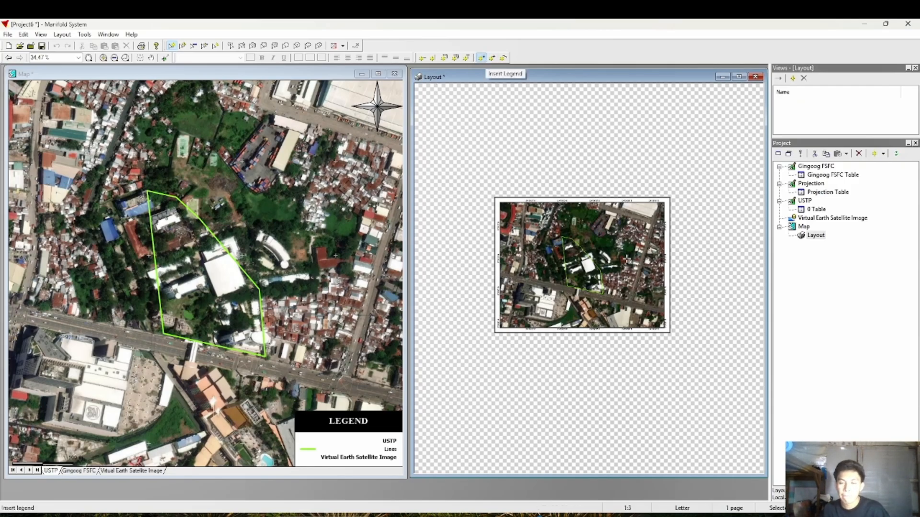
drag(505, 290, 552, 328)
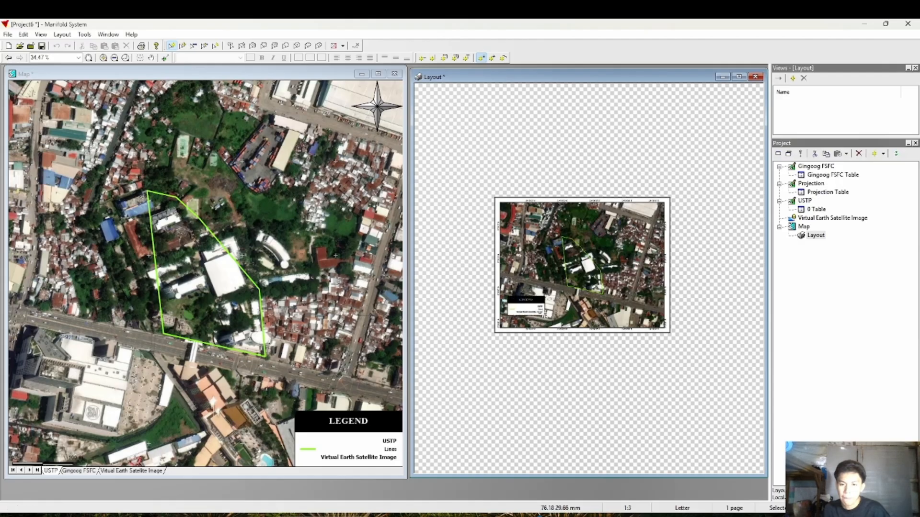
click(492, 58)
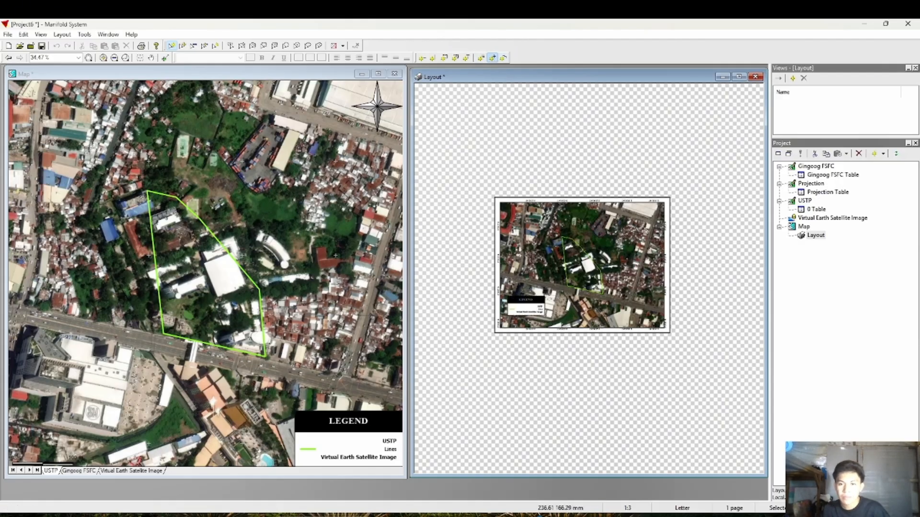
drag(638, 212, 660, 261)
Insert a scale bar in the layout below the north arrow and nudge it slightly upward
click(504, 59)
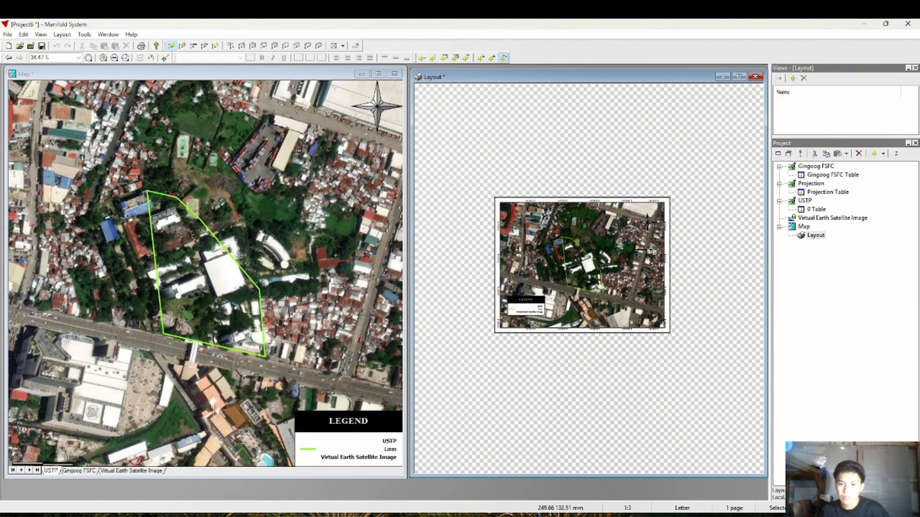
click(654, 253)
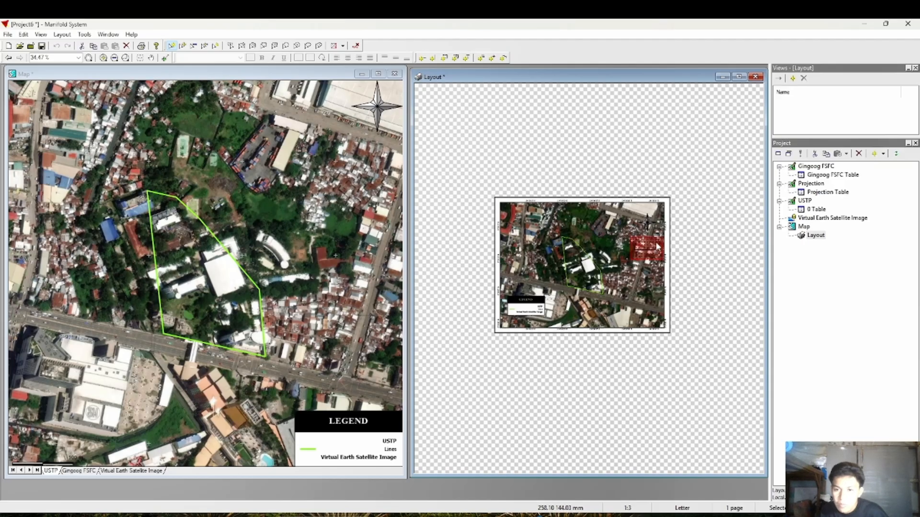
drag(654, 248, 657, 242)
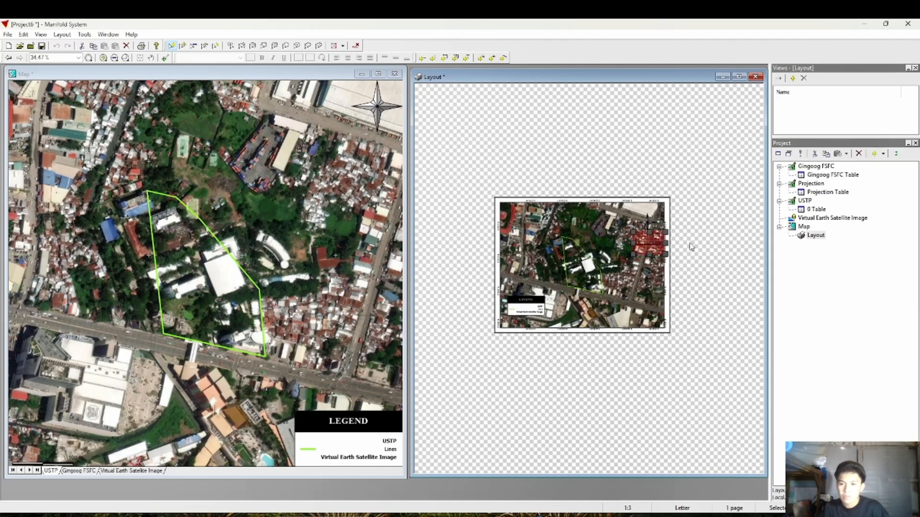
click(680, 190)
Change the foreground color of the layout's scale bar from black to bright green
scroll(685, 241, up, 2)
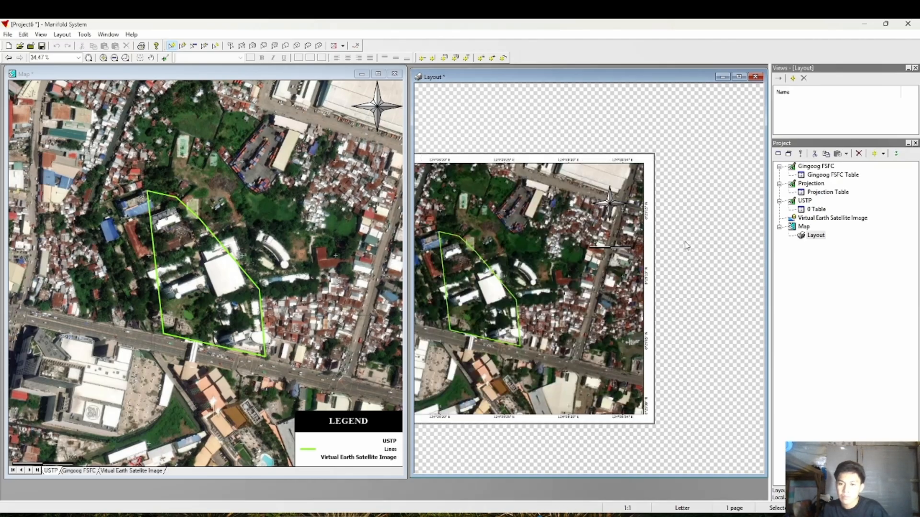
scroll(543, 269, down, 1)
click(549, 250)
double_click(550, 254)
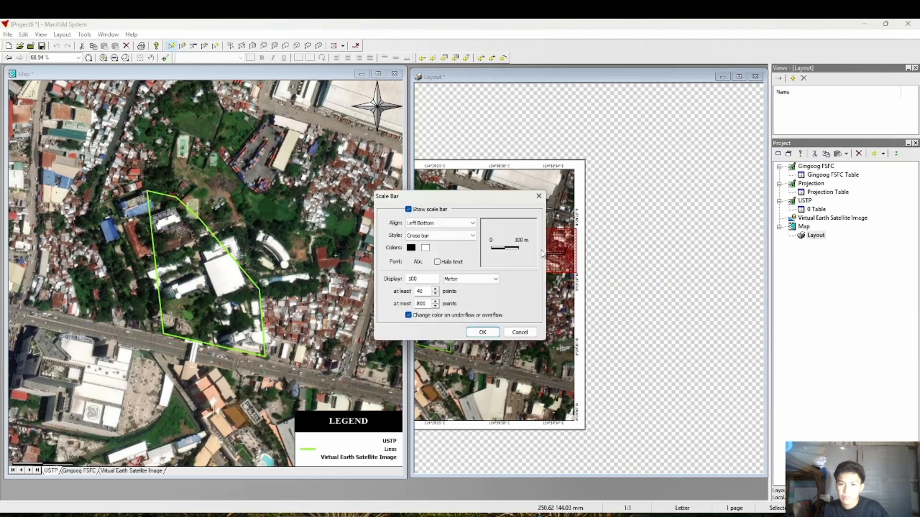
click(411, 248)
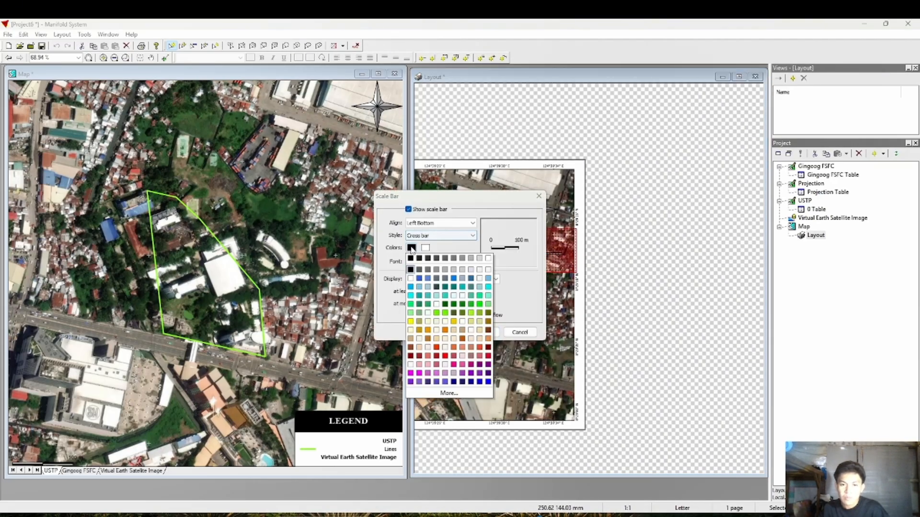
click(436, 312)
click(481, 332)
Change the foreground color of the layout's rose north arrow to bright green
double_click(536, 209)
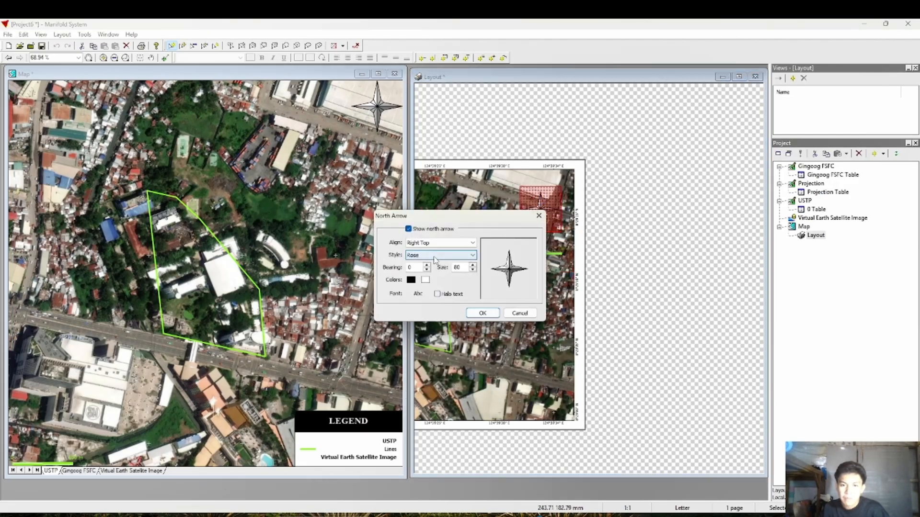
click(411, 280)
click(436, 345)
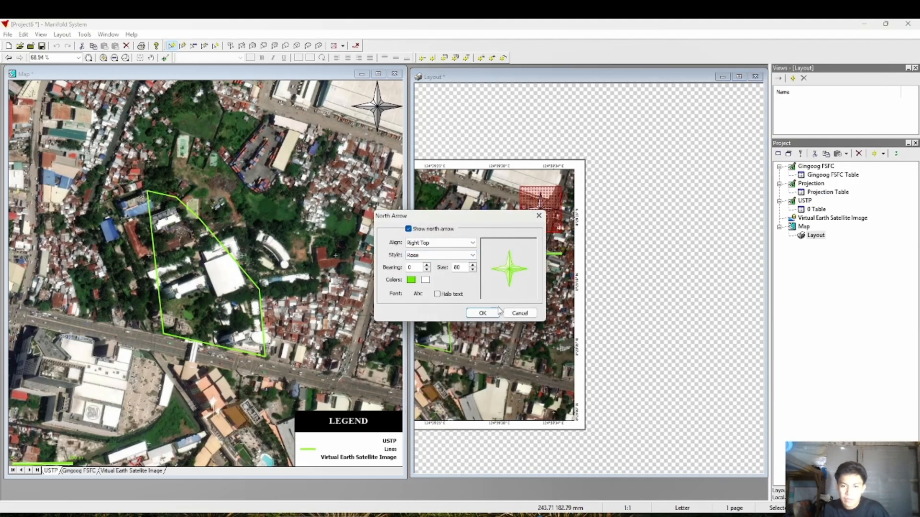
click(482, 313)
double_click(543, 227)
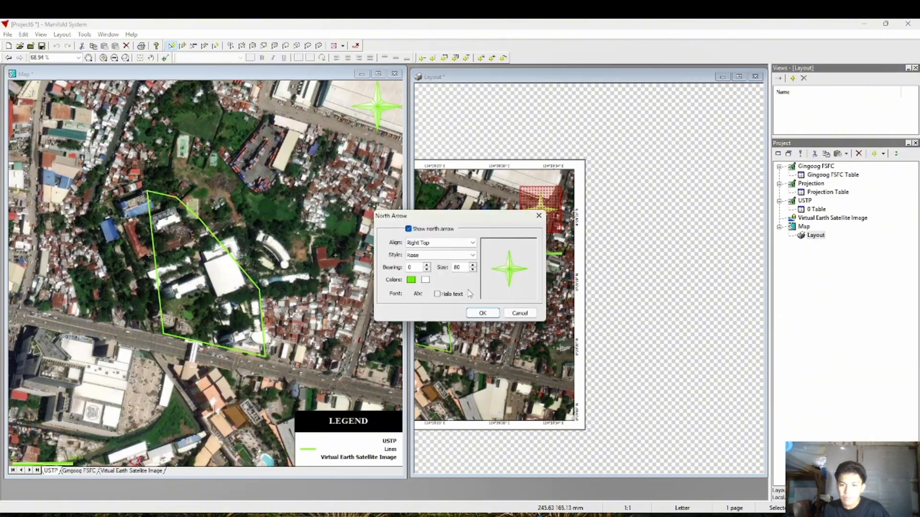
click(412, 280)
click(453, 330)
click(483, 313)
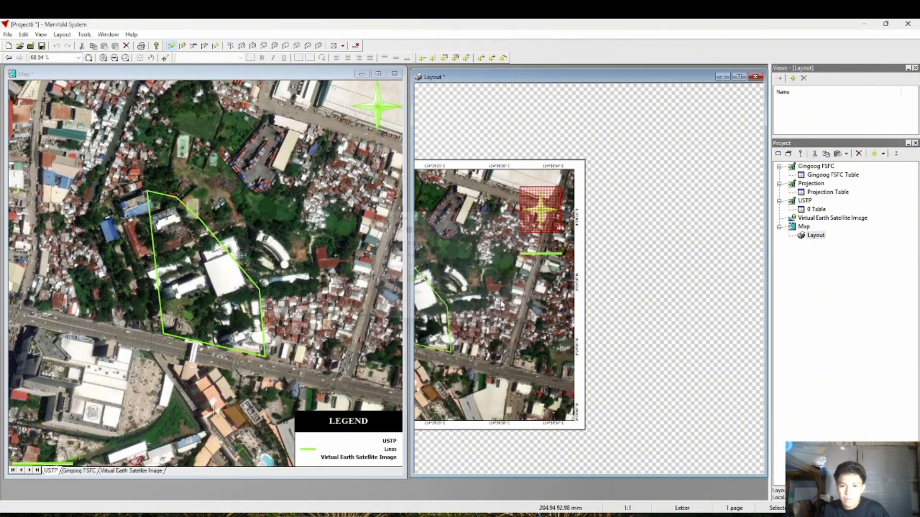
Change the foreground color of the layout's legend to bright green
scroll(504, 300, down, 2)
scroll(504, 301, up, 1)
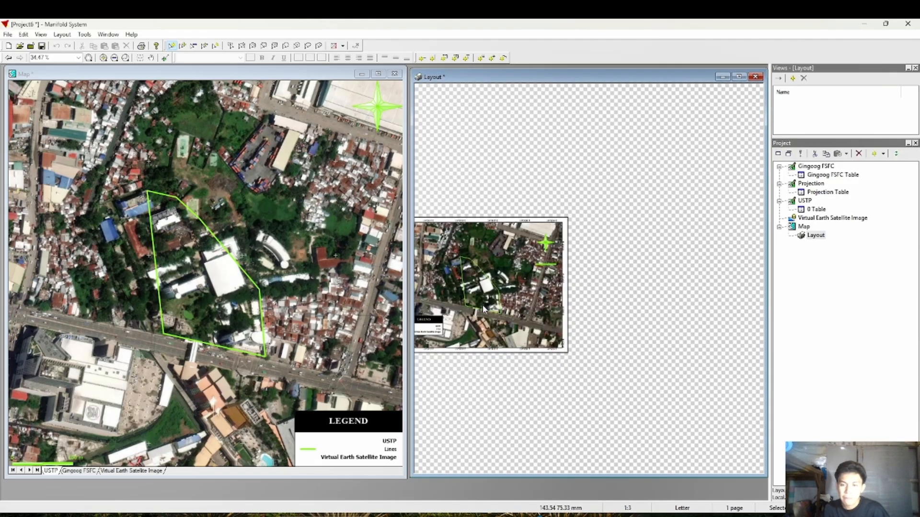
click(442, 329)
double_click(442, 330)
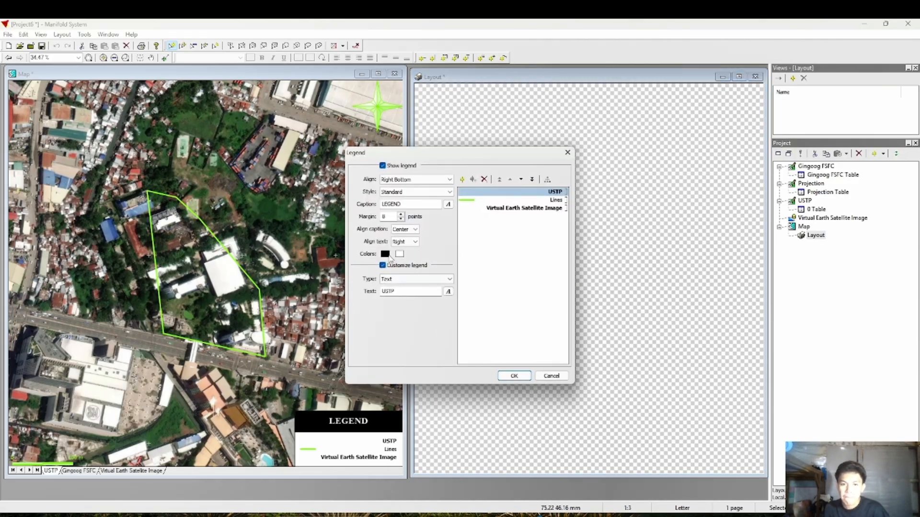
click(386, 253)
click(415, 321)
click(514, 376)
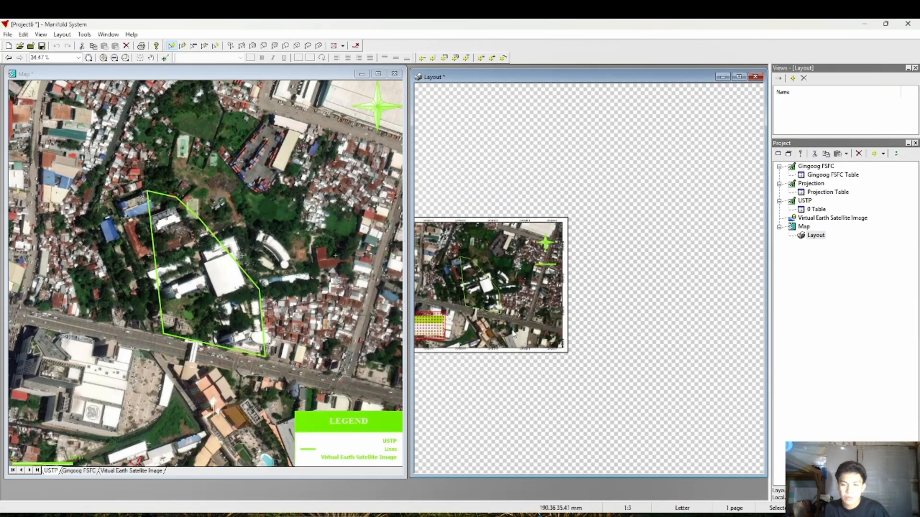
Set the legend's background color to black and apply it
scroll(480, 338, up, 1)
scroll(479, 339, up, 1)
double_click(436, 172)
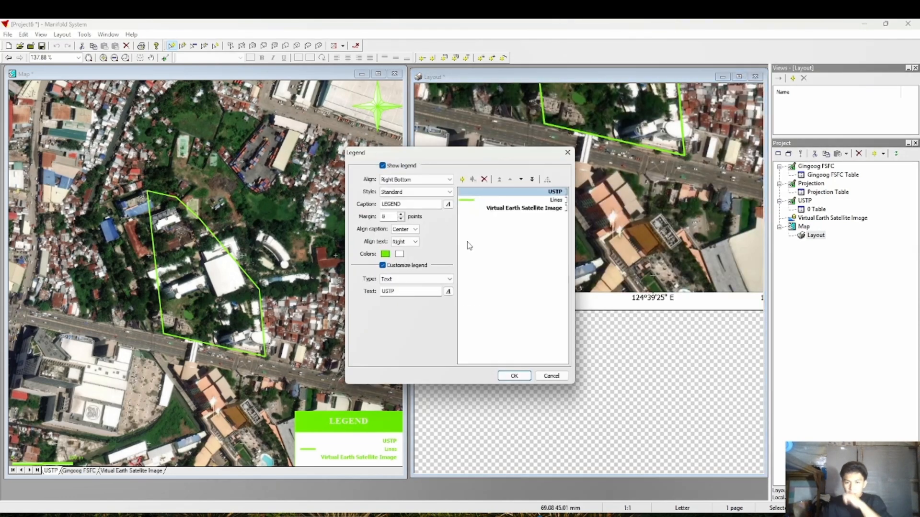
click(400, 254)
click(408, 265)
click(514, 375)
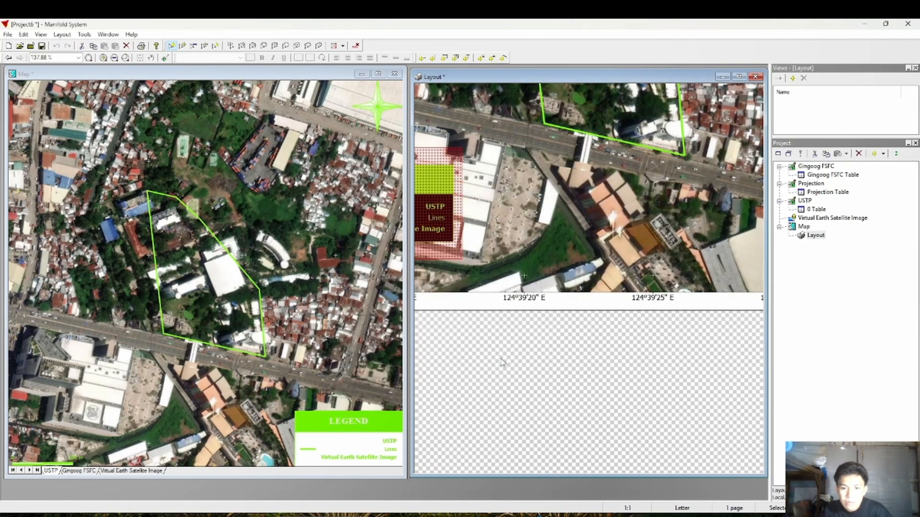
Review the view, border and graticule properties of the layout's main map
double_click(498, 245)
click(484, 334)
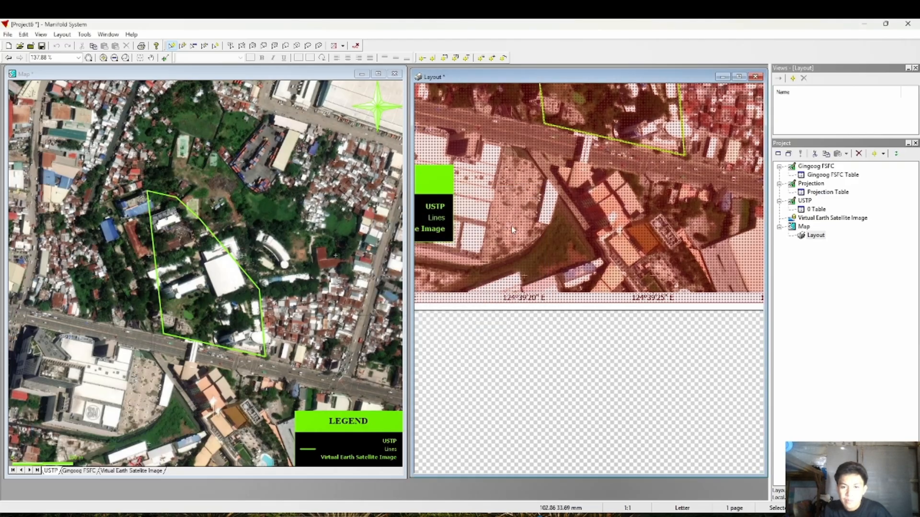
scroll(583, 353, down, 2)
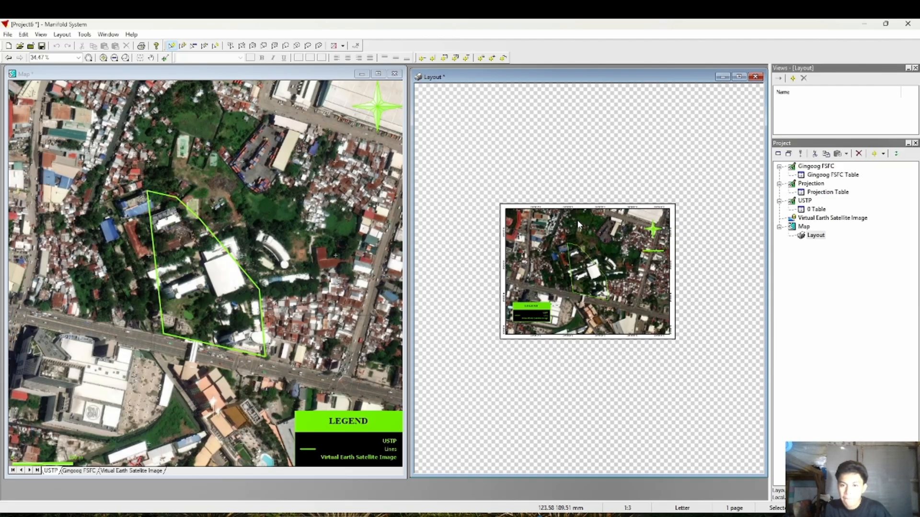
double_click(593, 243)
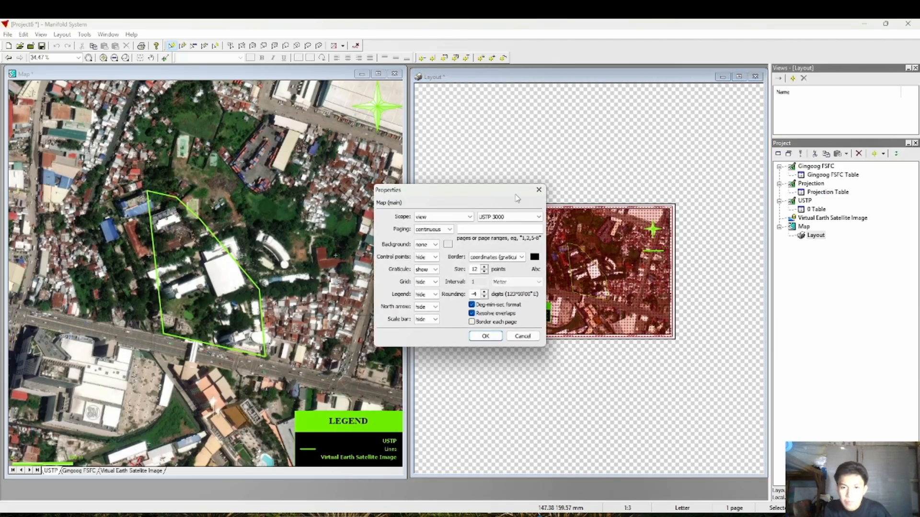
key(Return)
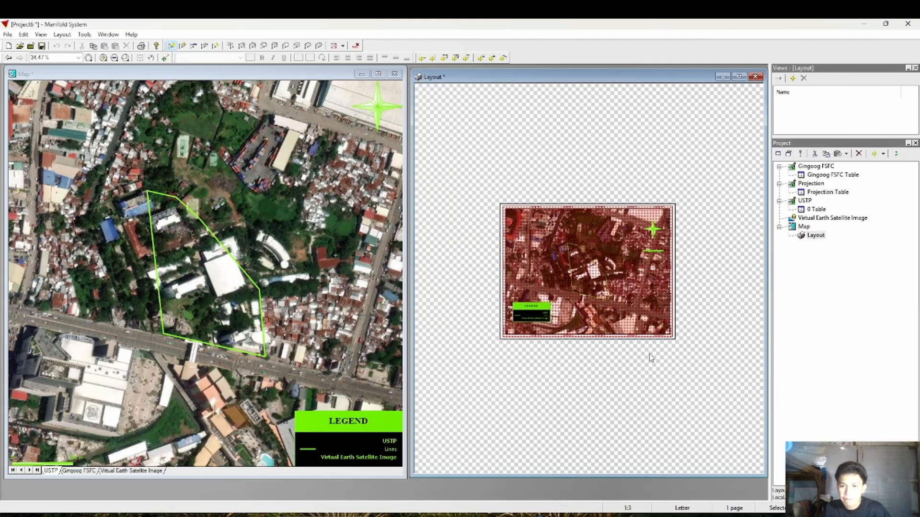
click(645, 406)
Inspect the USTP drawing in its own window, close it, and recheck the main map's layout properties
right_click(805, 201)
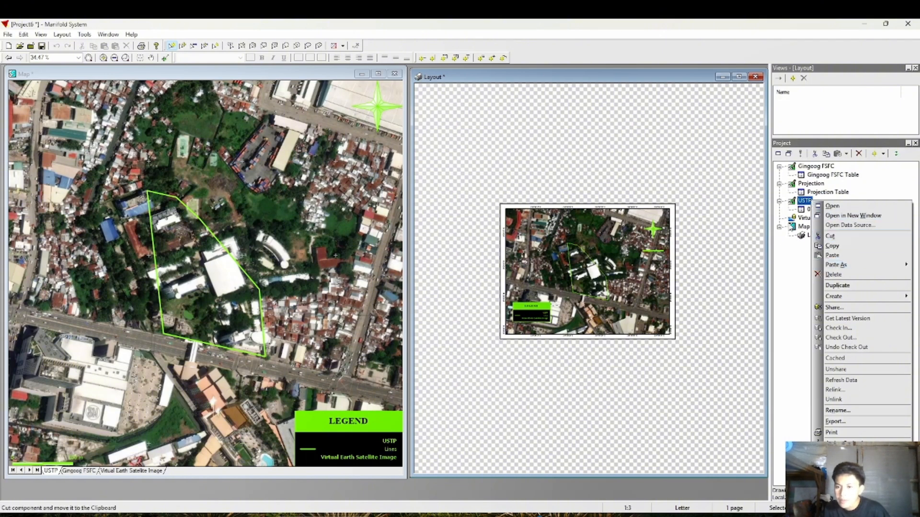
double_click(804, 201)
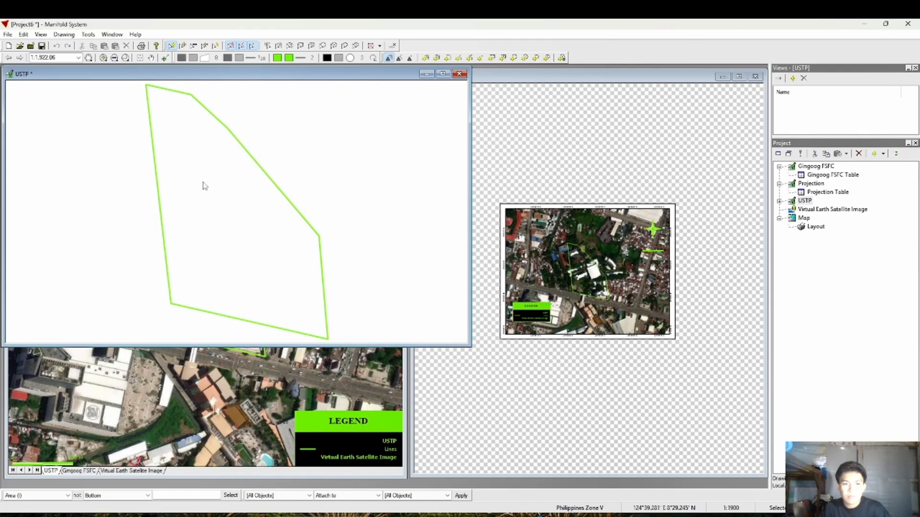
click(459, 73)
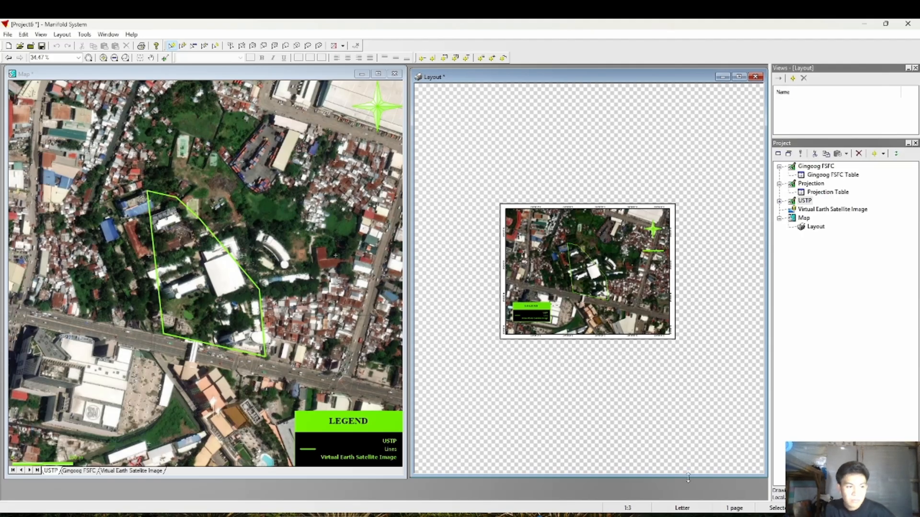
right_click(646, 294)
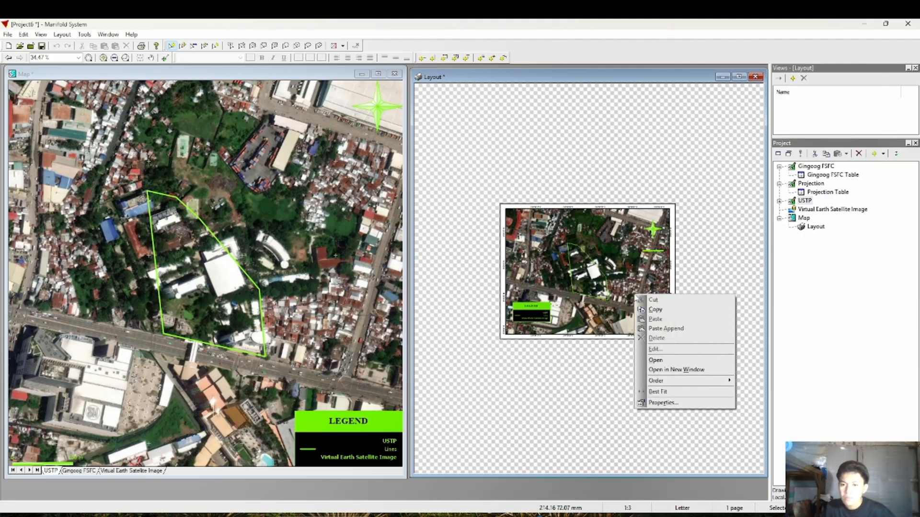
click(603, 289)
double_click(602, 291)
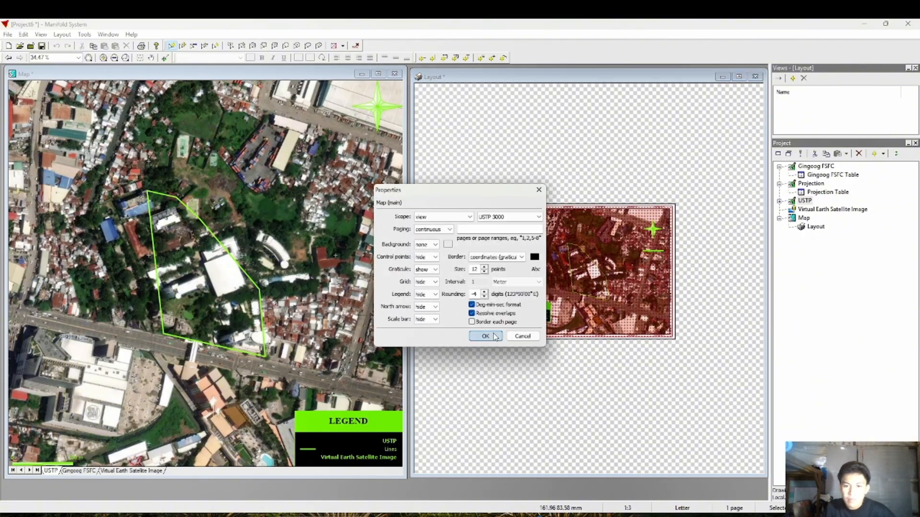
click(495, 335)
double_click(642, 282)
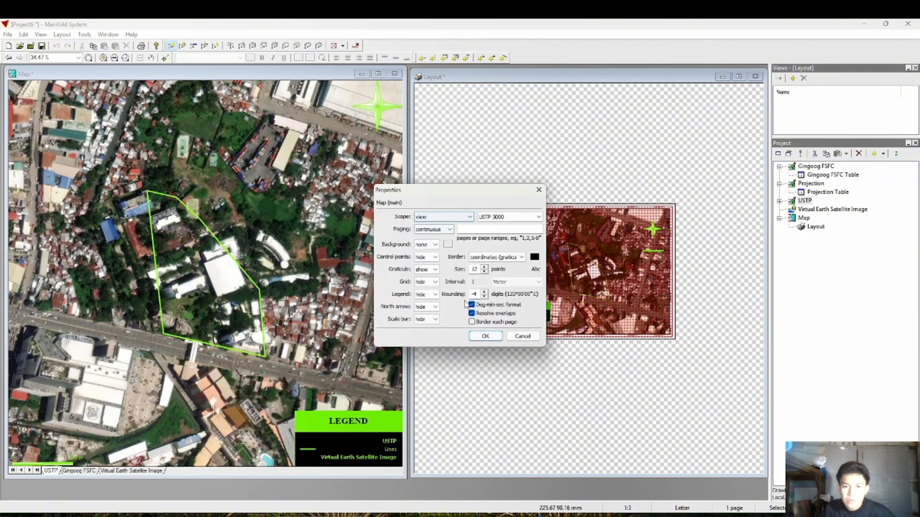
click(485, 336)
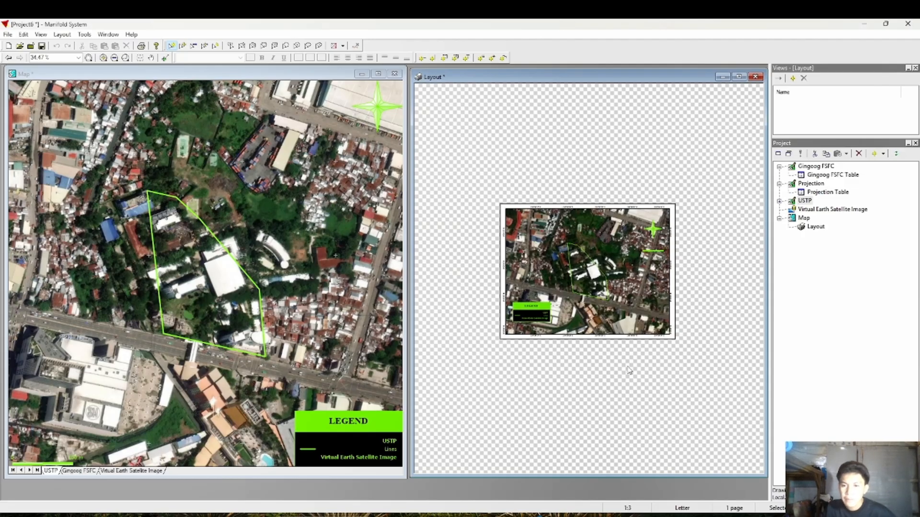
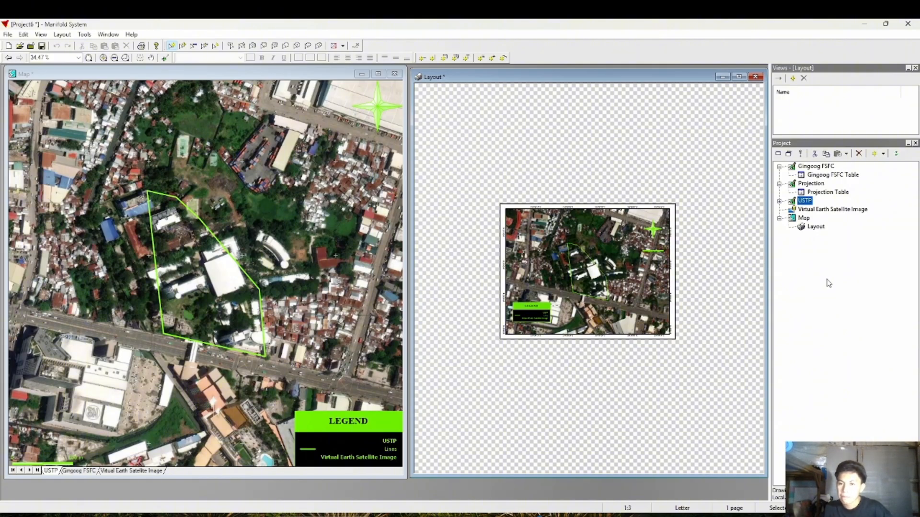
Make an image from the finished layout and name it USTP 3000
click(816, 227)
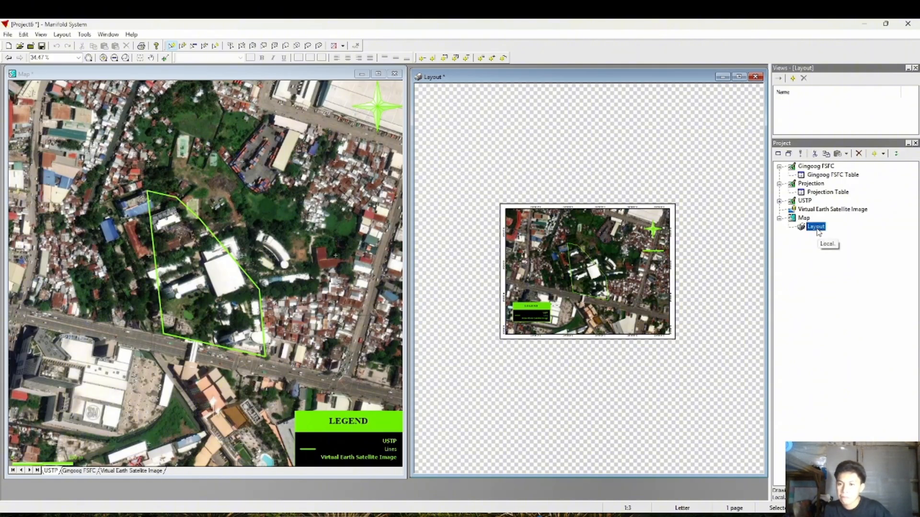
right_click(816, 227)
click(849, 422)
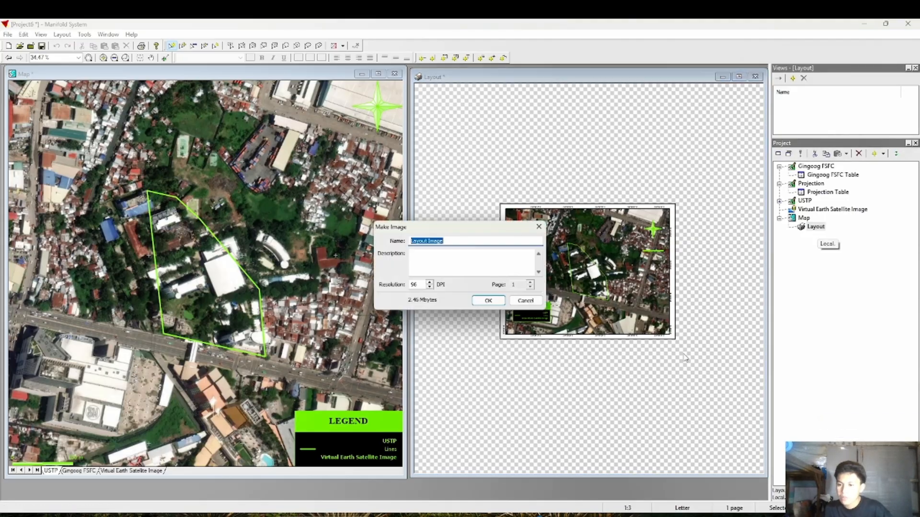
text(us)
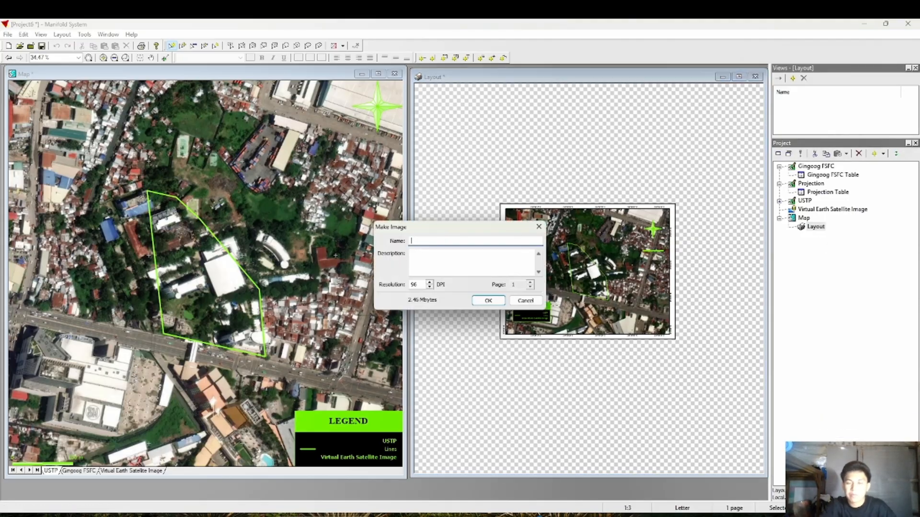
text(USTP)
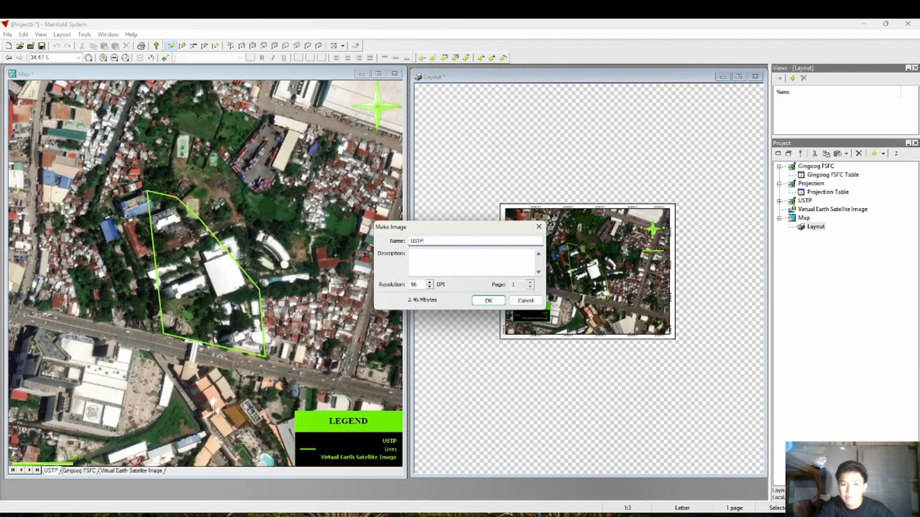
text( CD 3D)
text(000)
key(Return)
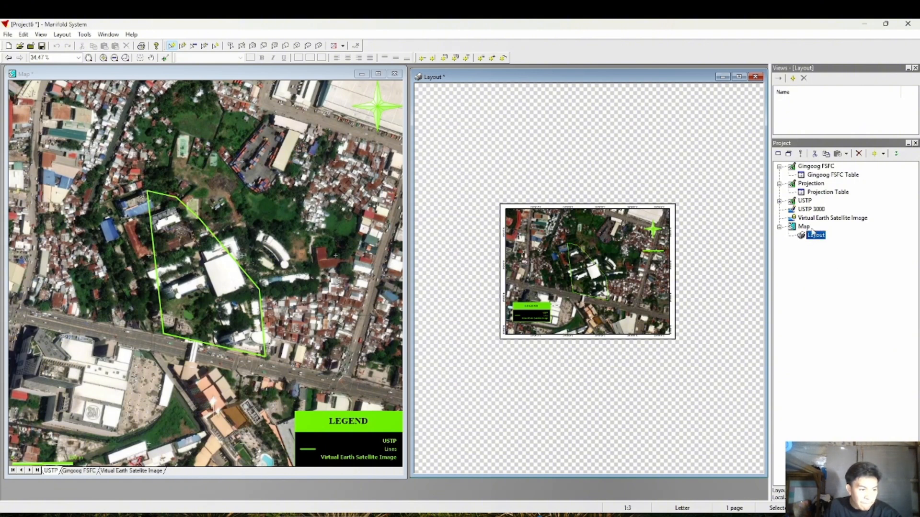
Create a new layout named Vicinity based on the Map component
right_click(806, 227)
mouse_move(833, 314)
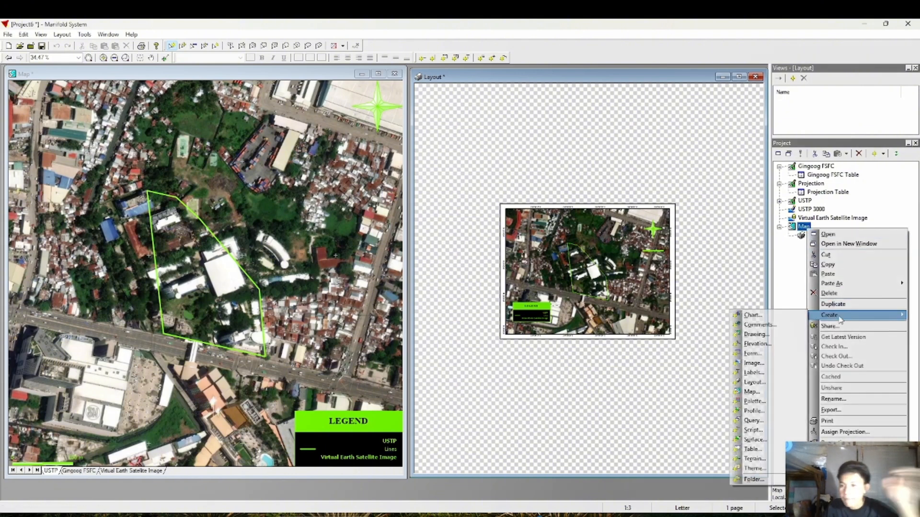
click(769, 384)
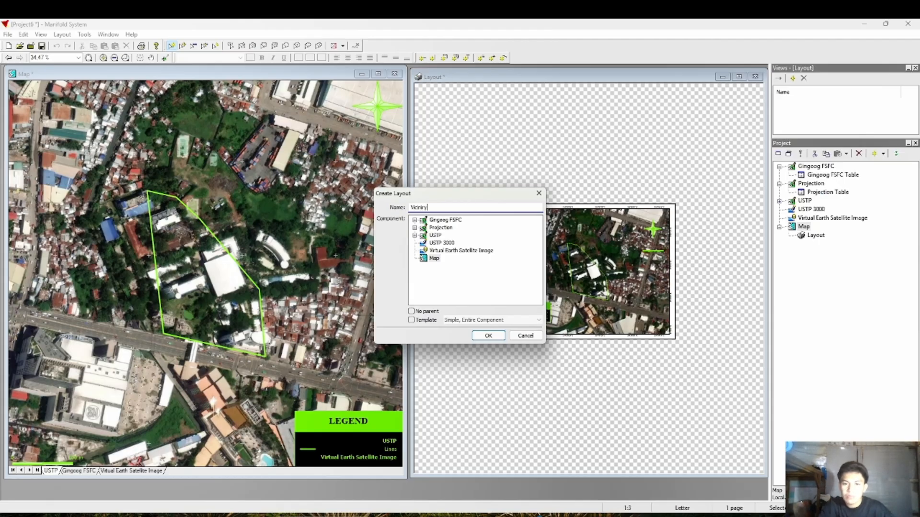
text(Vicinity)
key(Return)
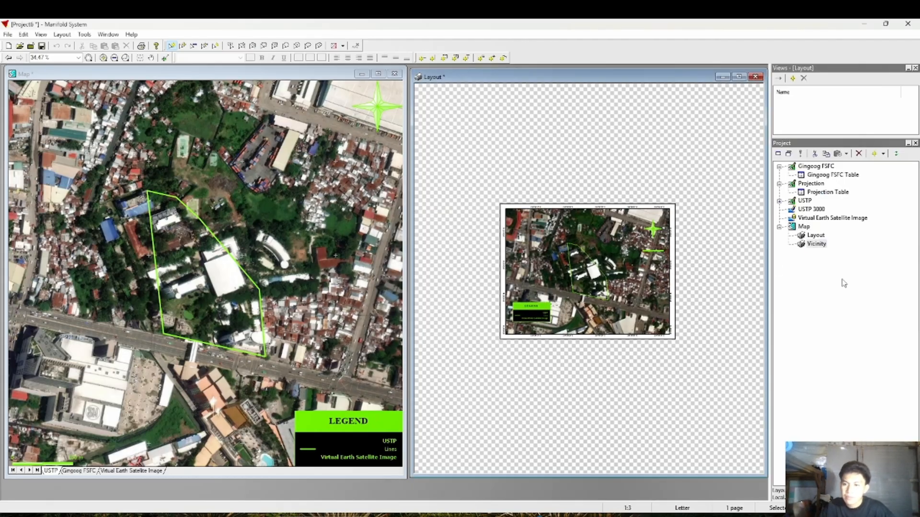
Add a saved view named USTP 5000 while the existing layout window is active
click(816, 244)
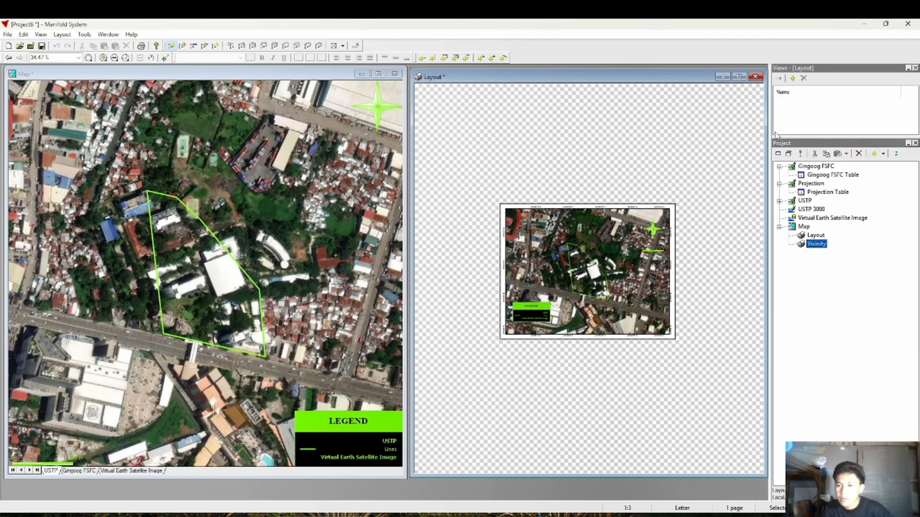
click(793, 78)
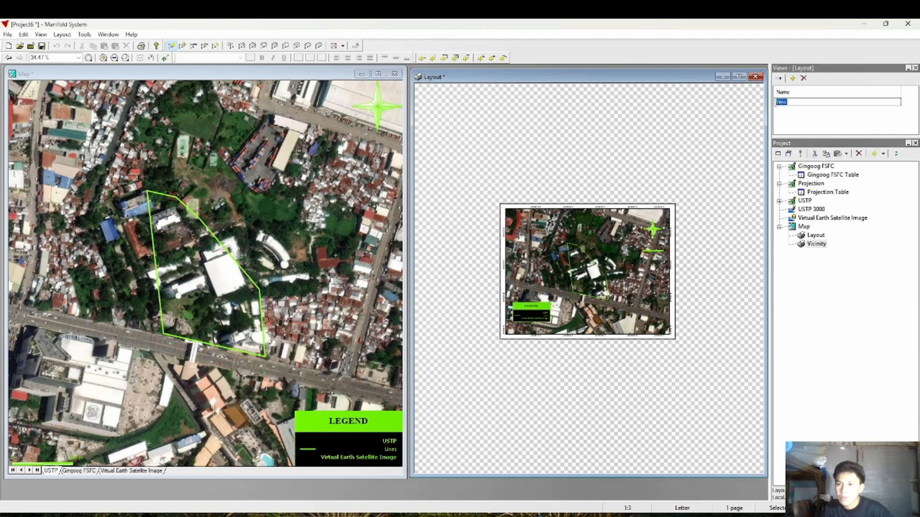
text(USTP)
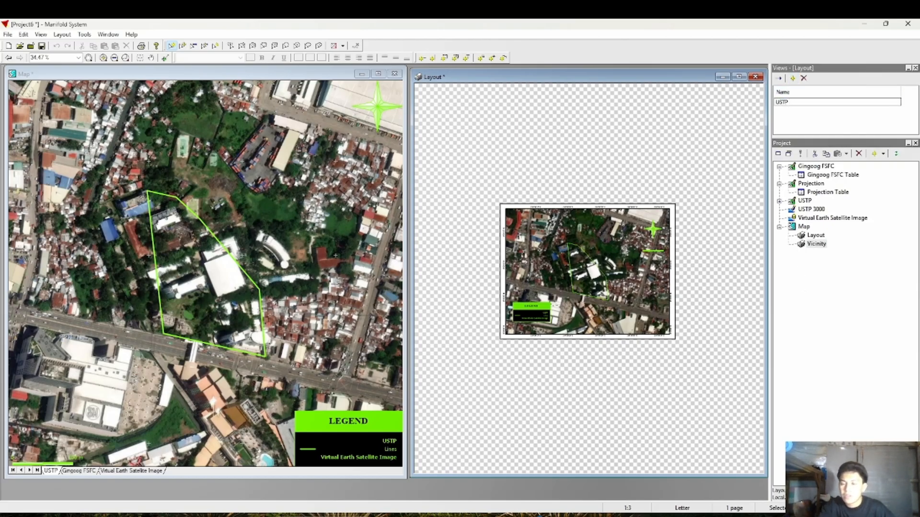
text( 5000)
key(Return)
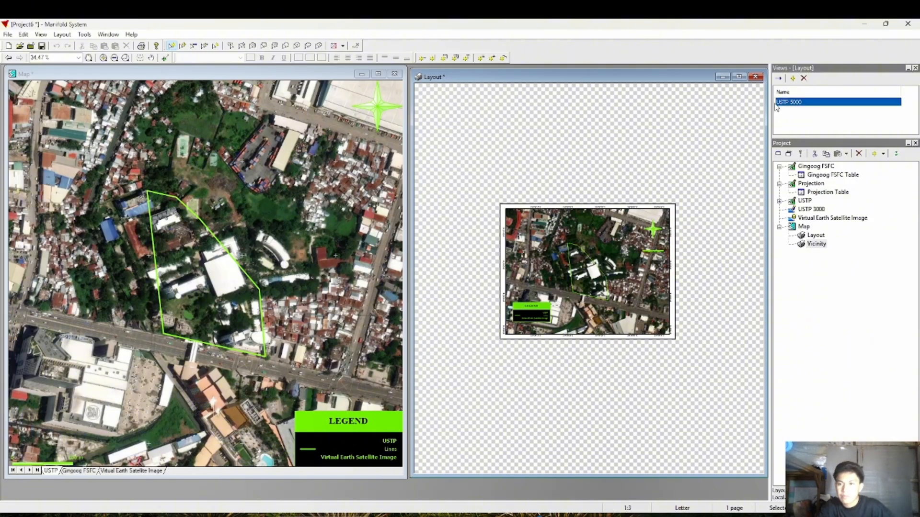
Add a second saved view named USTP 10000 below the USTP 5000 view
click(792, 78)
text(USTP)
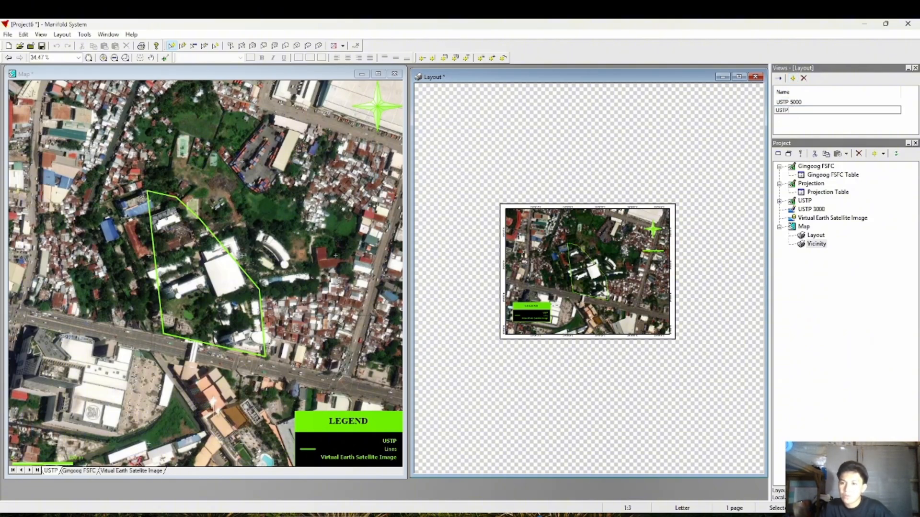
text( 10000)
key(Return)
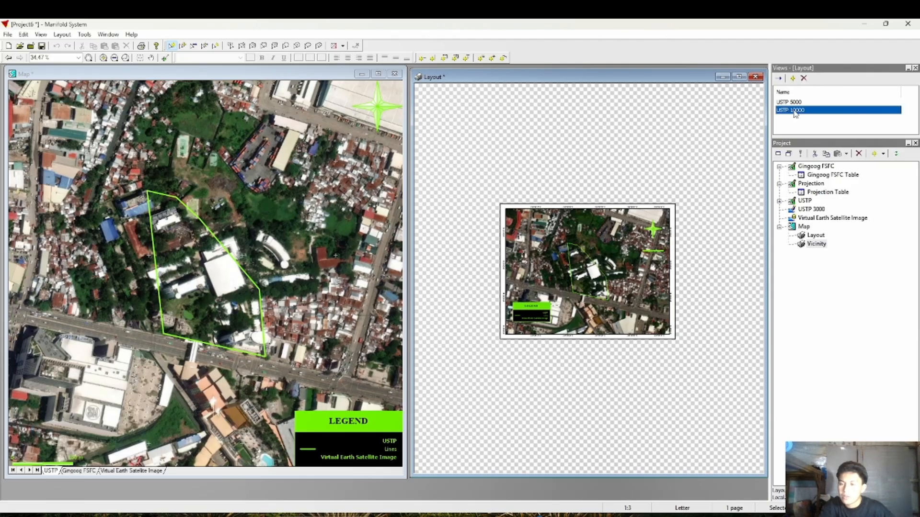
Open the Vicinity layout, minimise the other layout window, and enlarge the Vicinity window beside the map
double_click(817, 244)
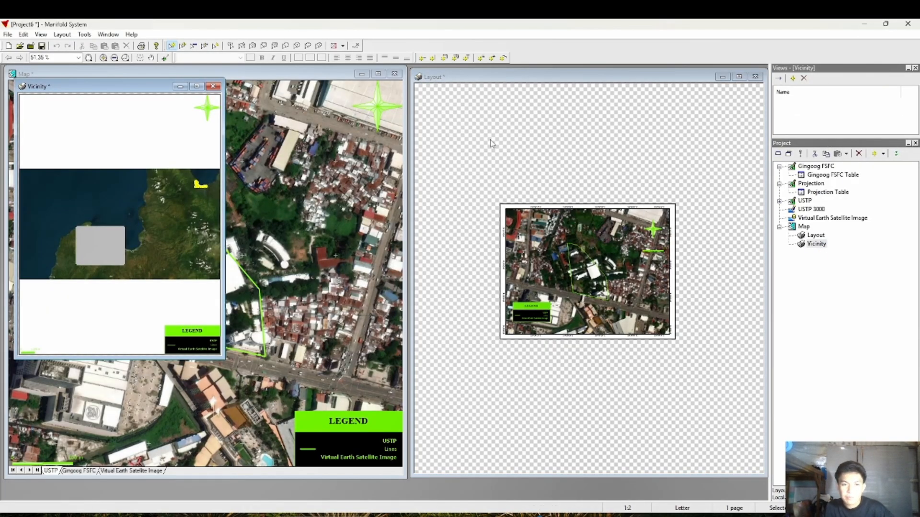
click(722, 76)
click(193, 144)
drag(143, 90, 545, 84)
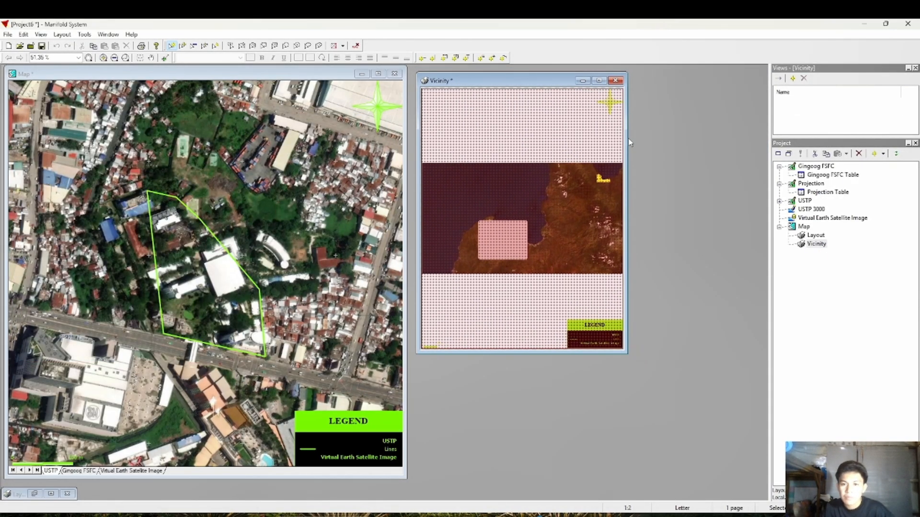
drag(627, 141, 767, 141)
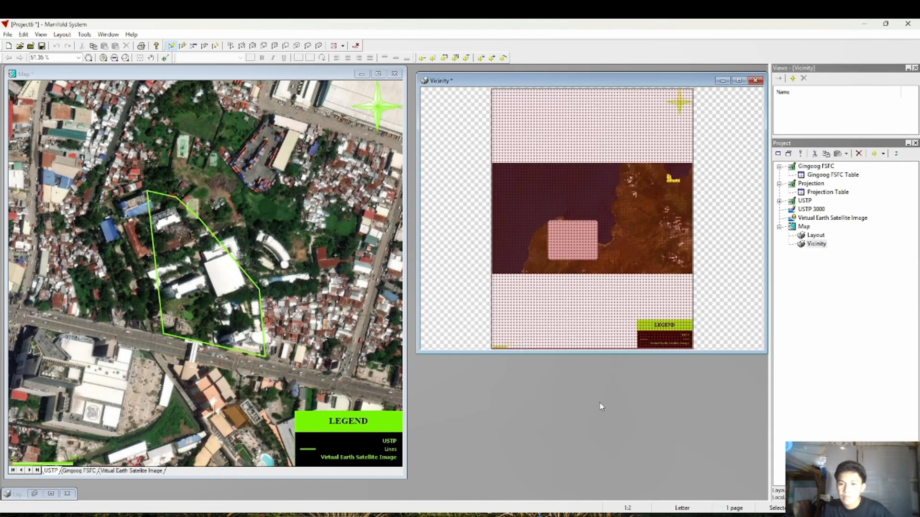
drag(580, 353, 580, 484)
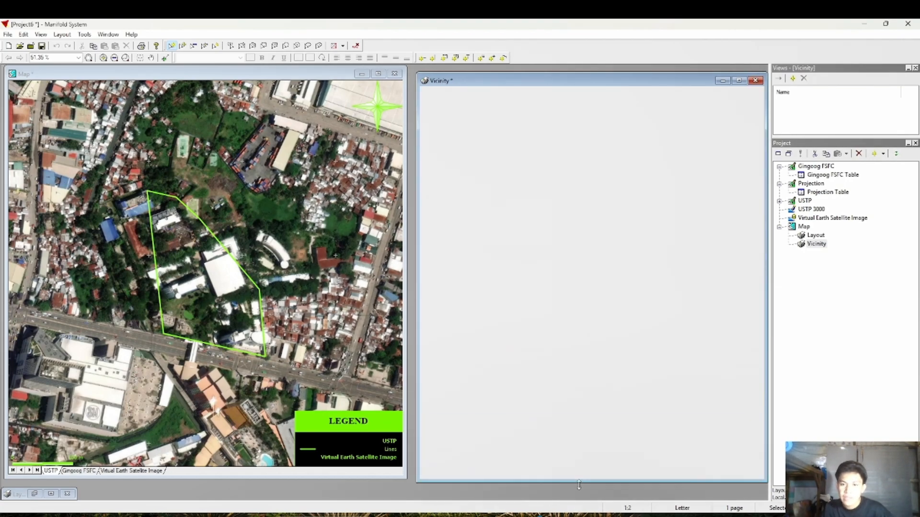
Set the Vicinity layout's page orientation to landscape and open its map properties without changing them
right_click(560, 319)
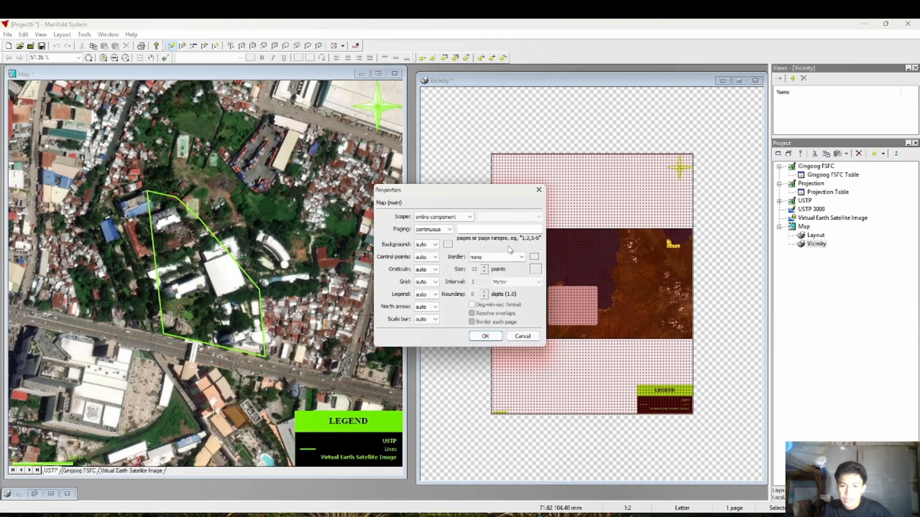
click(540, 189)
click(10, 35)
click(29, 136)
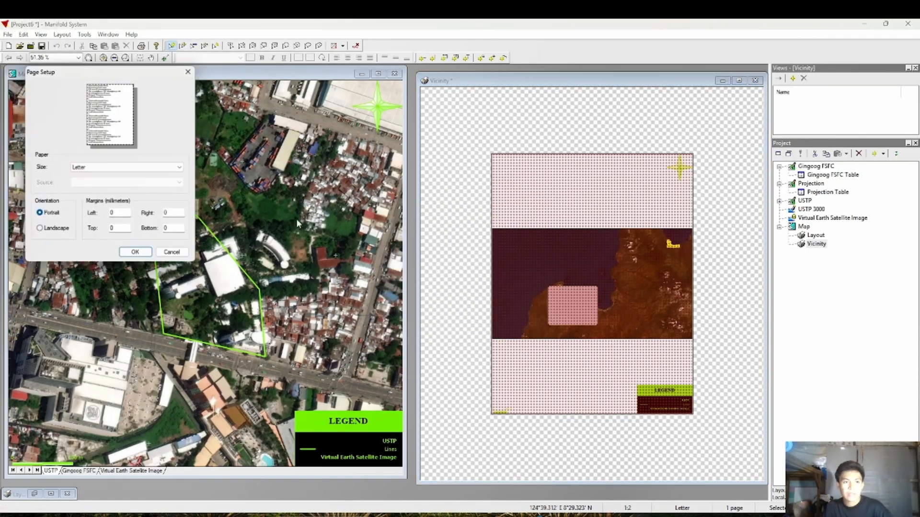
click(53, 229)
click(136, 253)
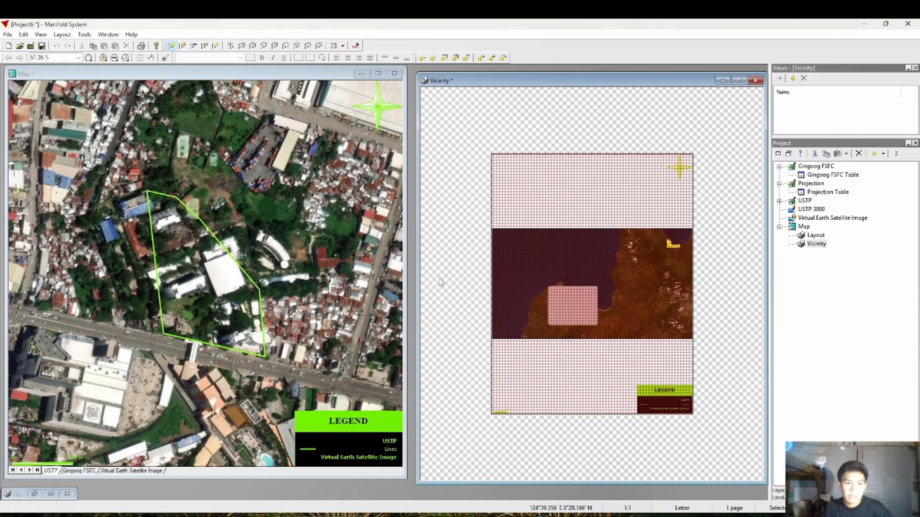
right_click(537, 242)
click(550, 354)
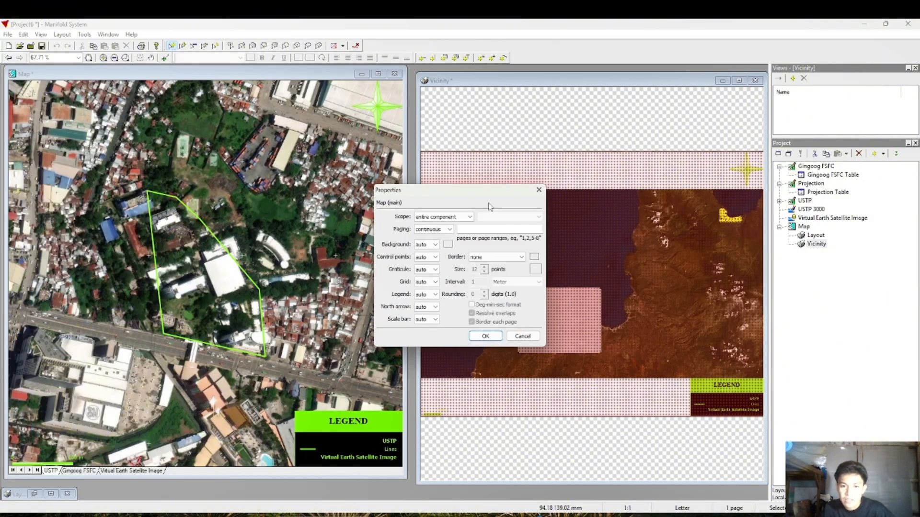
click(539, 190)
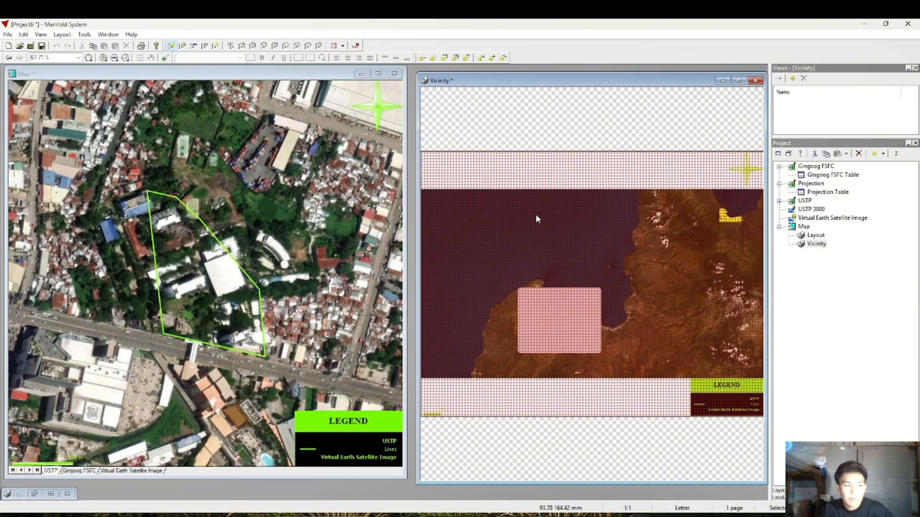
Turn off the legend in the Map window
click(290, 190)
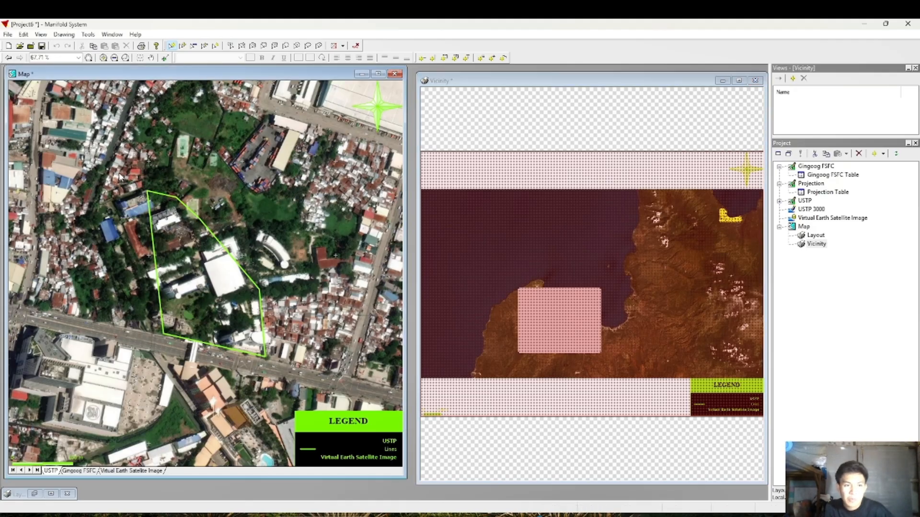
click(41, 34)
click(57, 124)
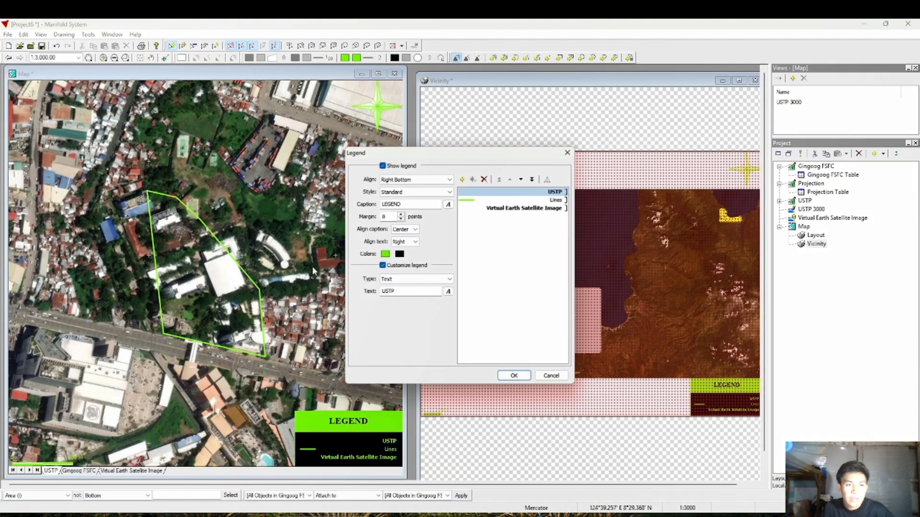
click(514, 376)
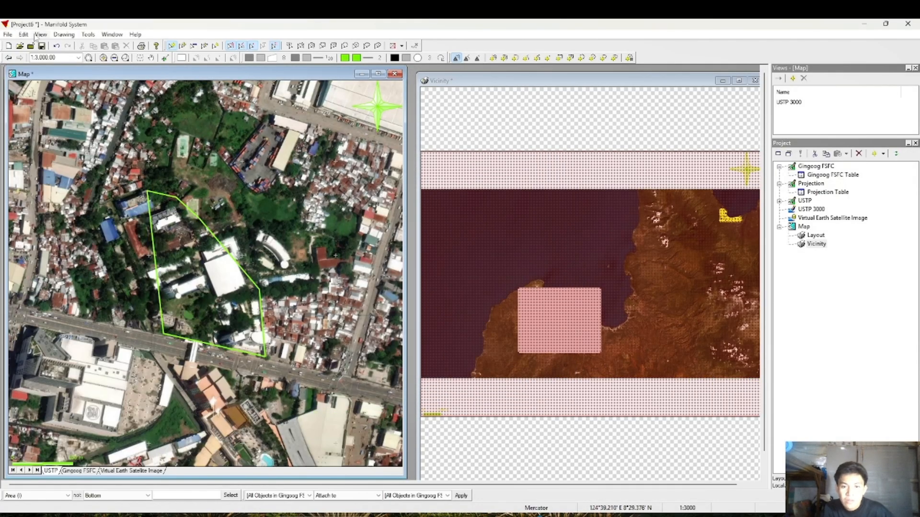
Turn off the north arrow in the Map window
click(40, 34)
click(77, 134)
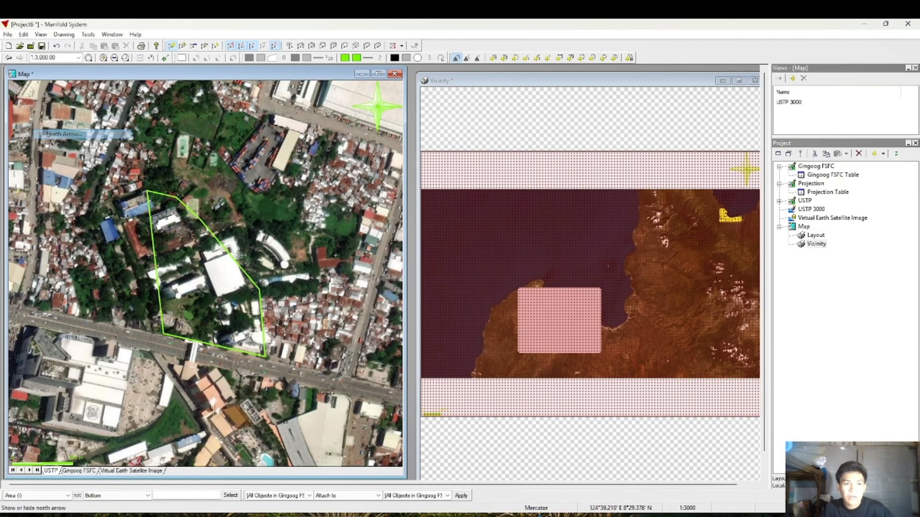
click(482, 314)
click(40, 34)
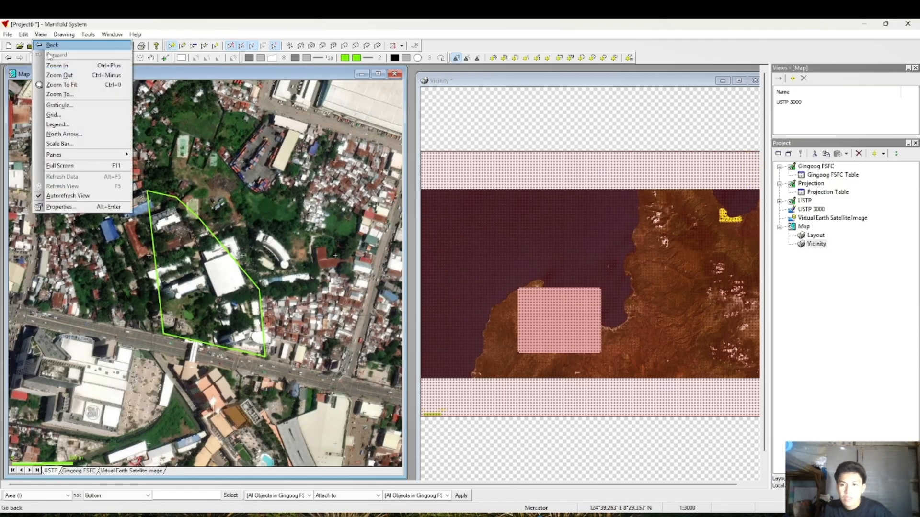
click(76, 135)
click(482, 312)
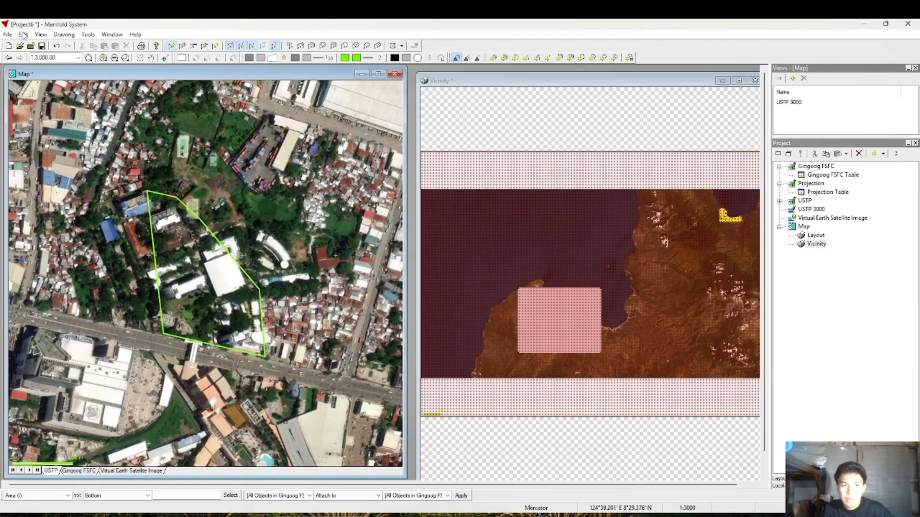
Turn off the scale bar in the Map window
click(23, 34)
click(40, 34)
click(40, 34)
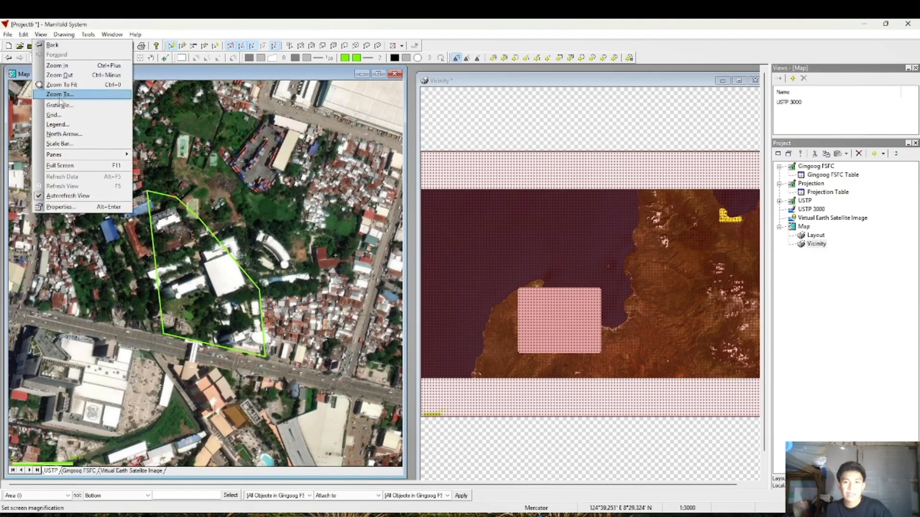
click(59, 143)
click(408, 210)
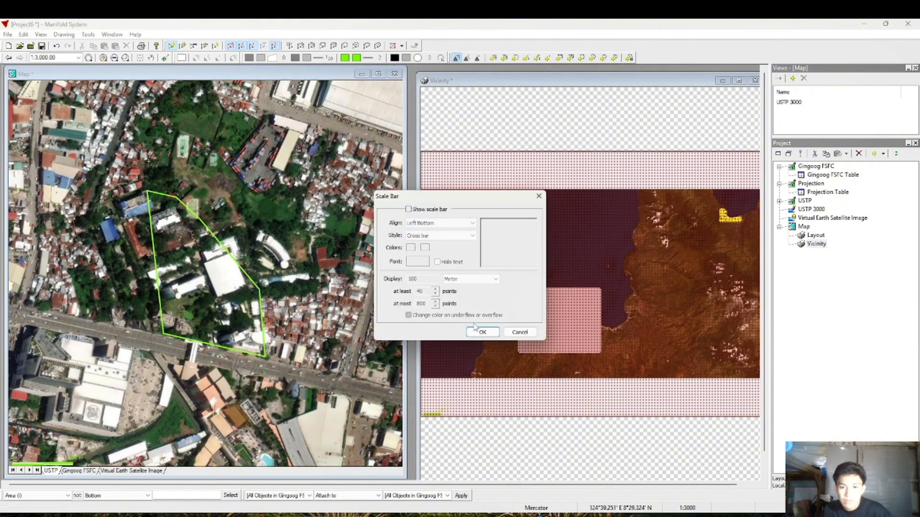
click(482, 332)
Delete the Vicinity layout from the project
click(817, 244)
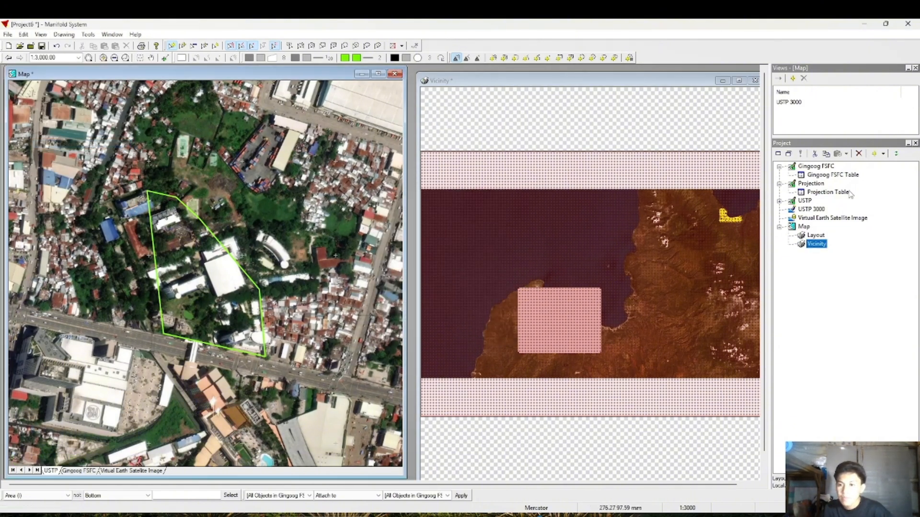
click(858, 154)
click(464, 302)
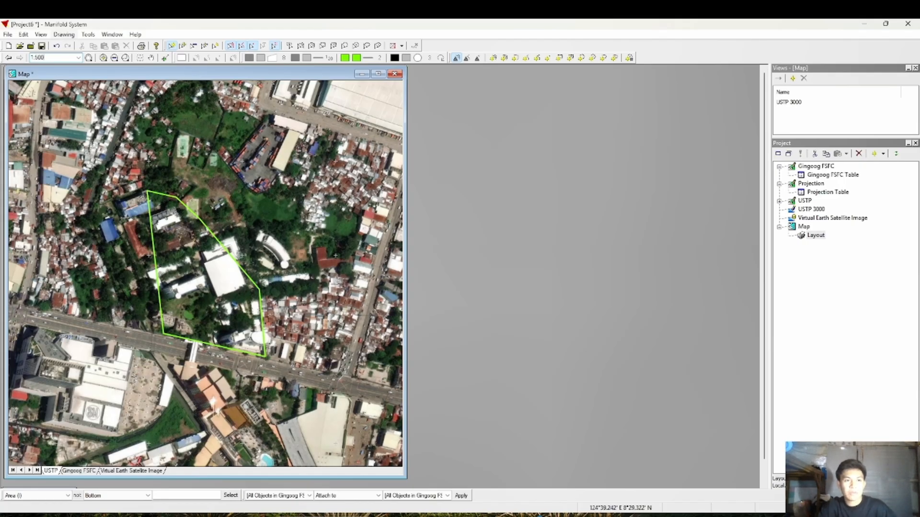
Set the map scale to 1:5000 and create a new layout named Vicinity from the Map component
key(Return)
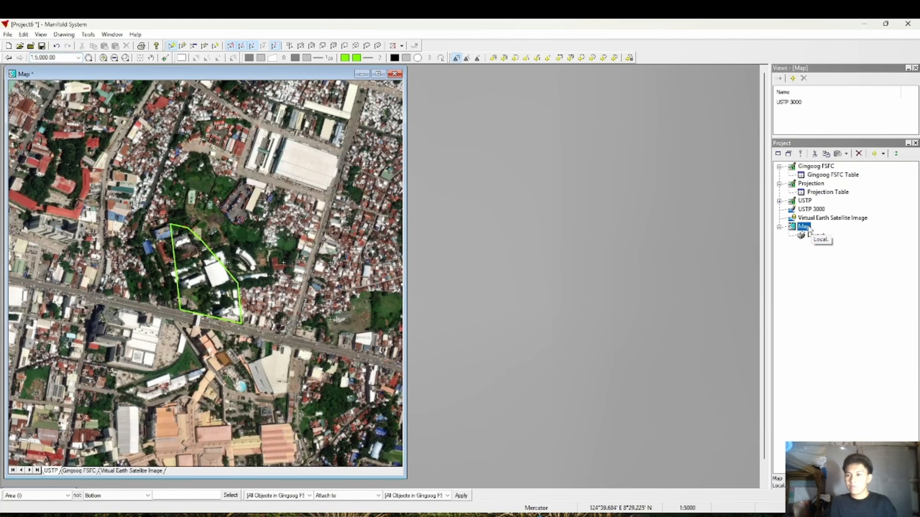
right_click(809, 227)
mouse_move(834, 312)
click(755, 380)
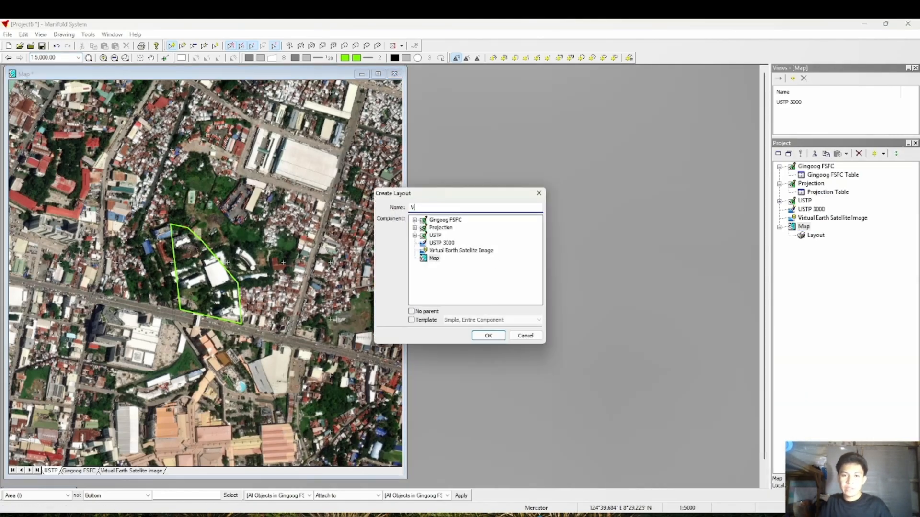
key(Return)
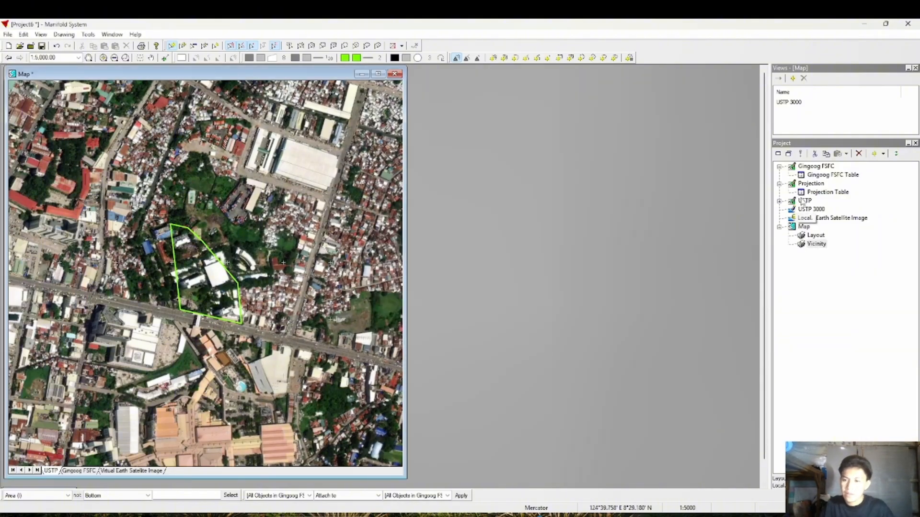
Add two more saved views of the map, named USTP 5000 and USTP 10000
click(795, 103)
click(819, 122)
click(793, 78)
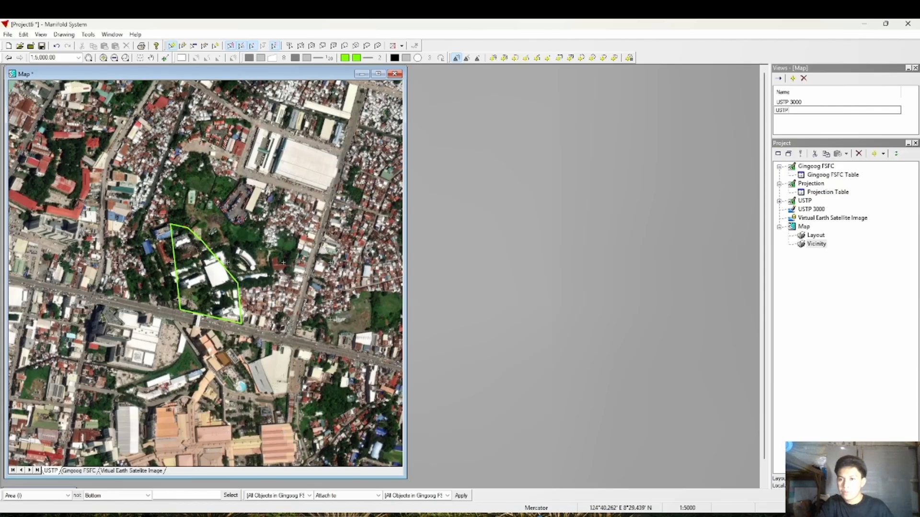
key(Return)
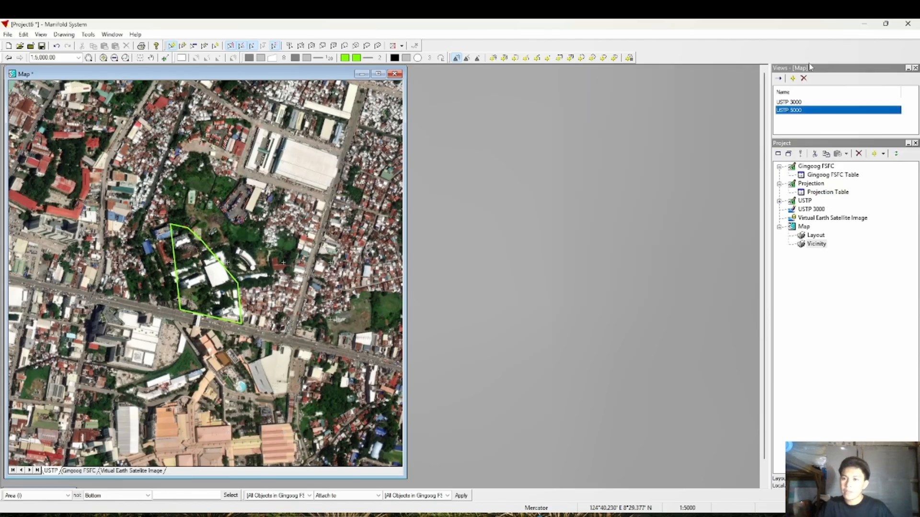
click(791, 79)
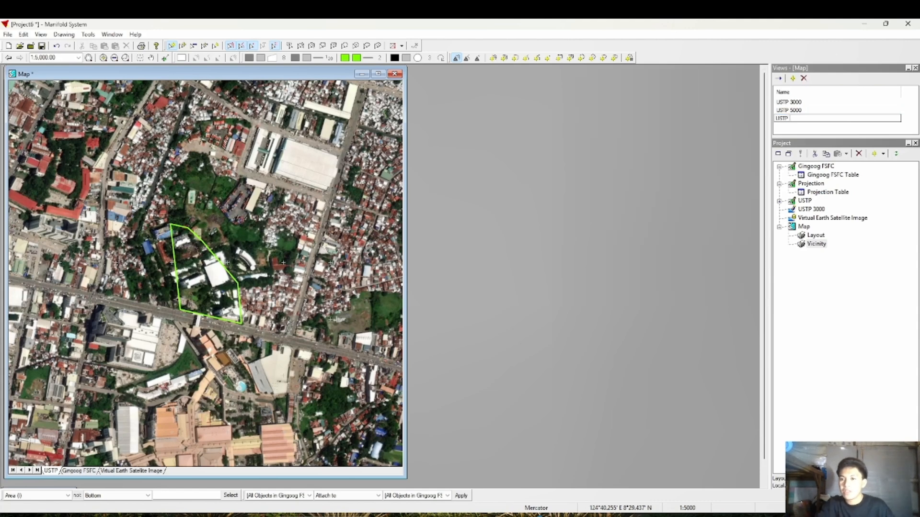
text(USTP 10000)
key(Return)
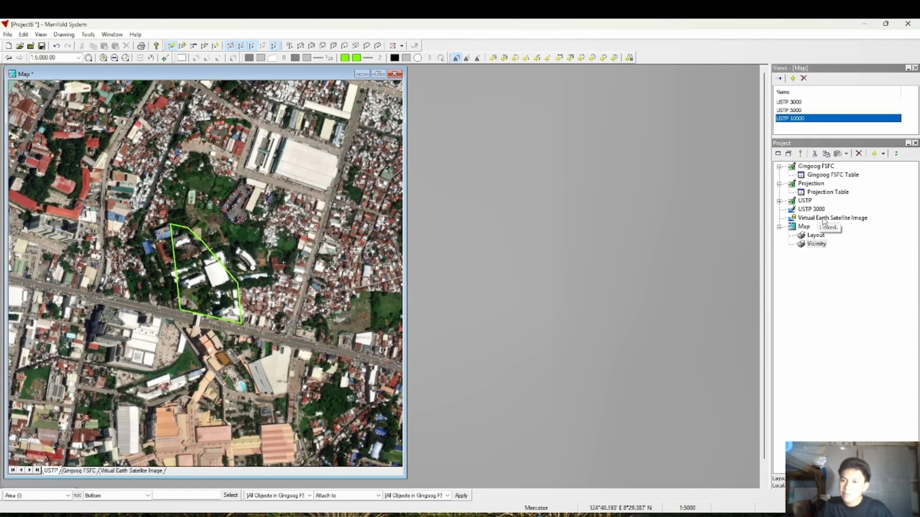
Open the new Vicinity layout, place its window beside the map, and enlarge it
double_click(815, 243)
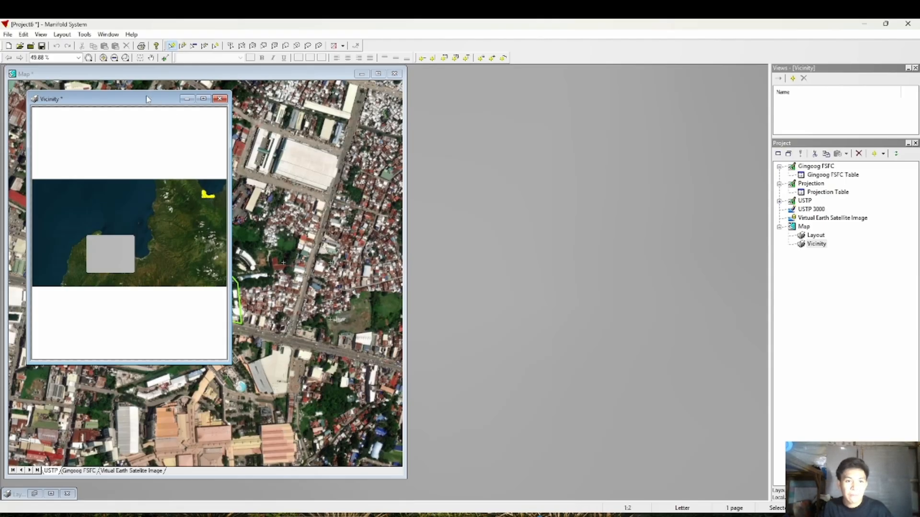
drag(146, 99, 529, 80)
drag(612, 206, 738, 207)
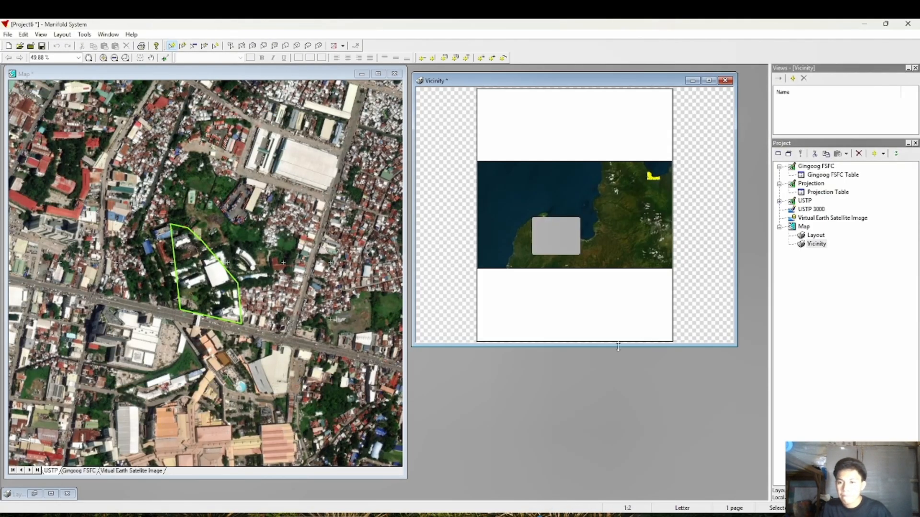
drag(618, 346, 618, 486)
Set the new Vicinity layout's page orientation to landscape
right_click(607, 302)
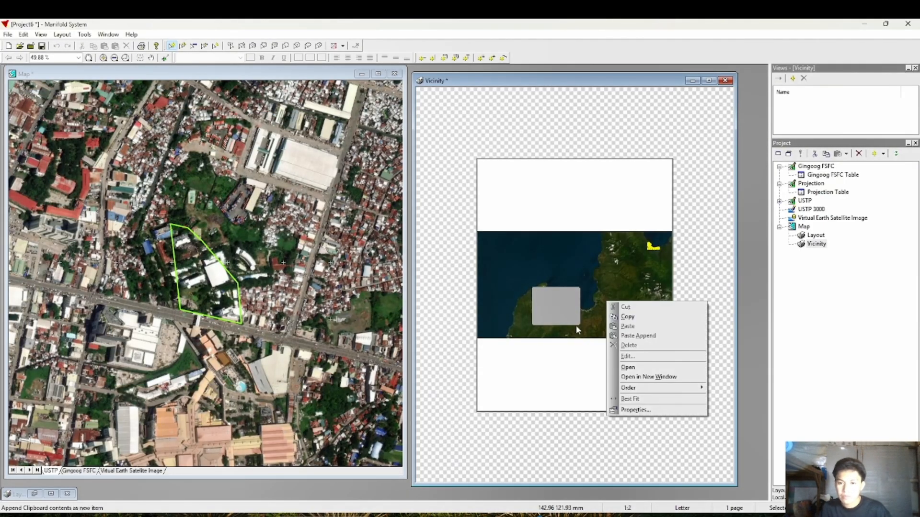
click(8, 34)
click(24, 146)
click(67, 231)
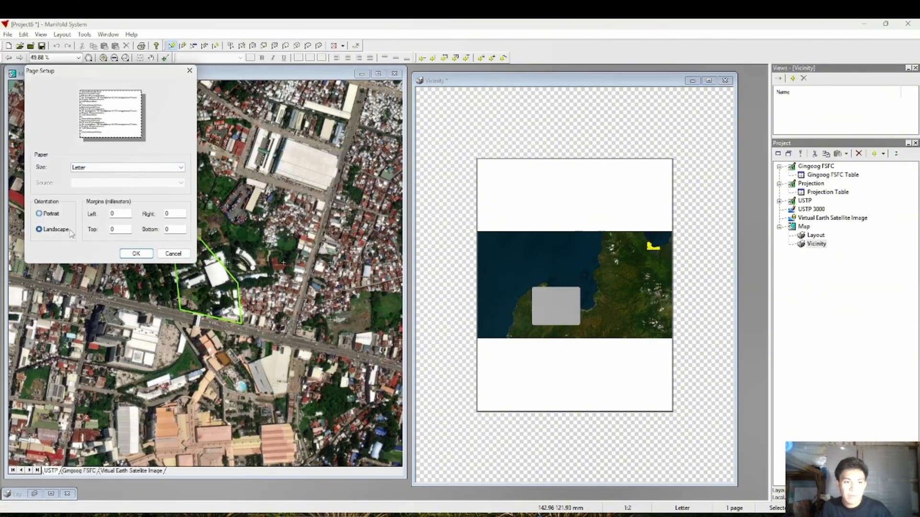
click(136, 254)
Set the scope of the Vicinity layout's map to the view USTP 3000 with individual paging
right_click(508, 272)
click(531, 382)
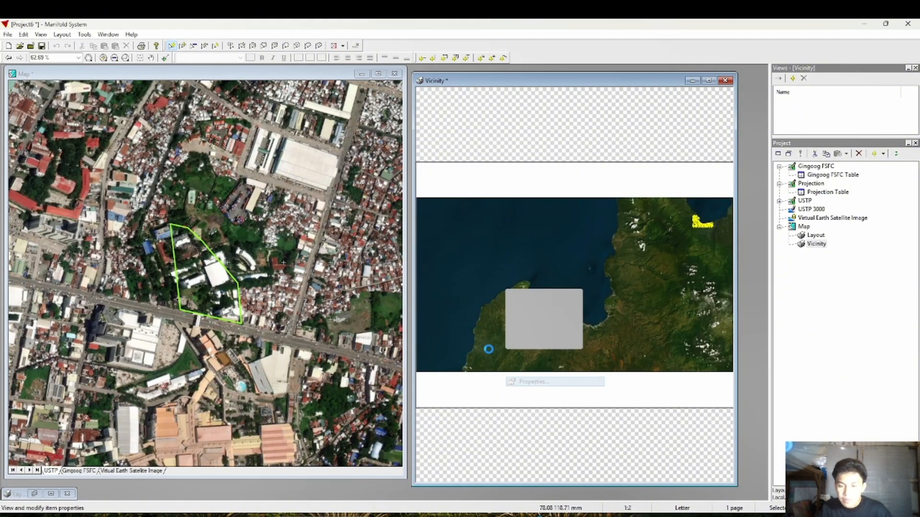
click(443, 217)
click(431, 232)
click(510, 217)
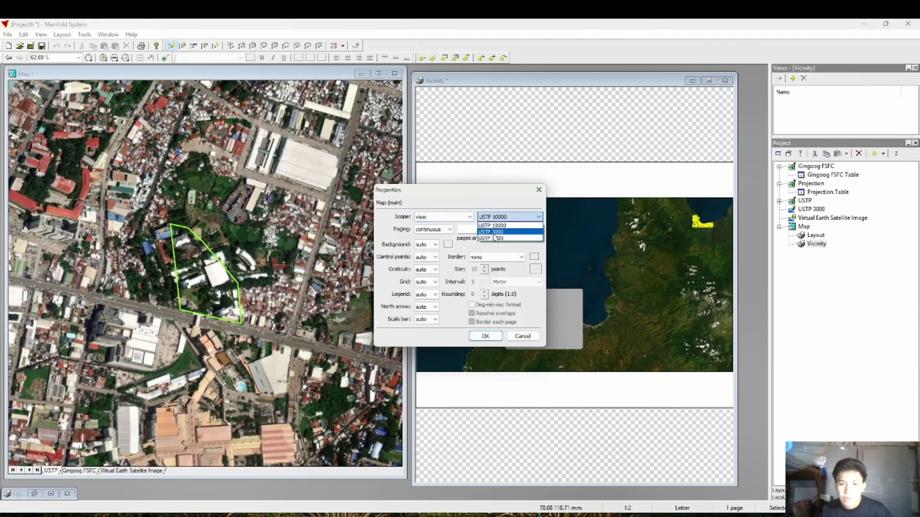
click(495, 232)
click(434, 229)
click(429, 242)
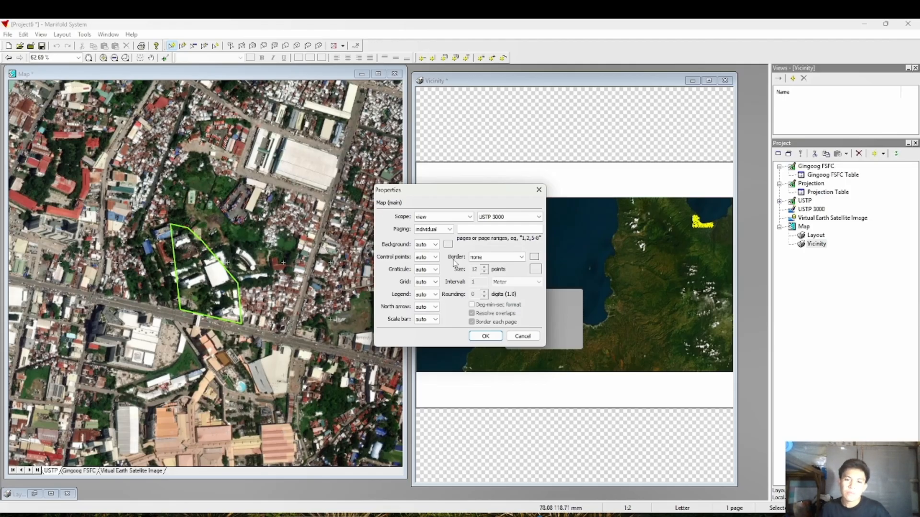
Set the Vicinity map's background to none and hide its control points, graticule, grid, legend, north arrow and scale bar
click(435, 245)
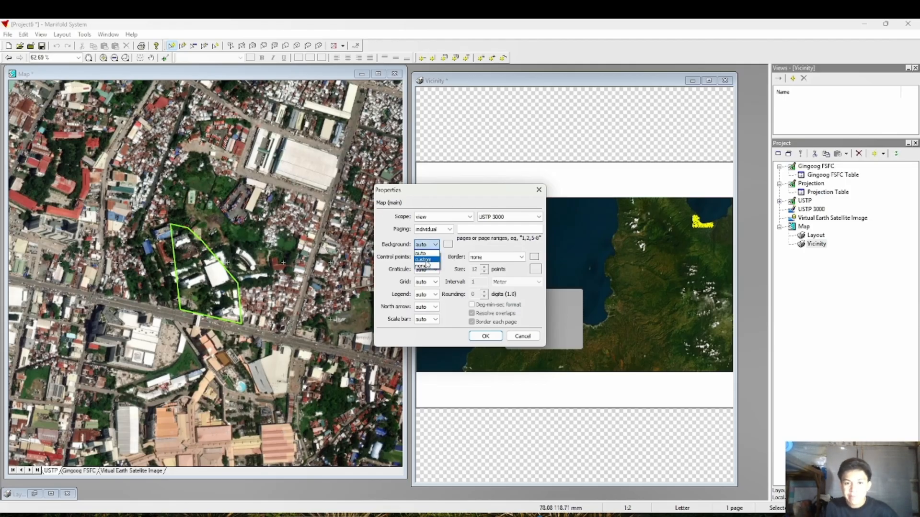
click(429, 260)
click(434, 258)
click(430, 273)
click(432, 270)
click(431, 285)
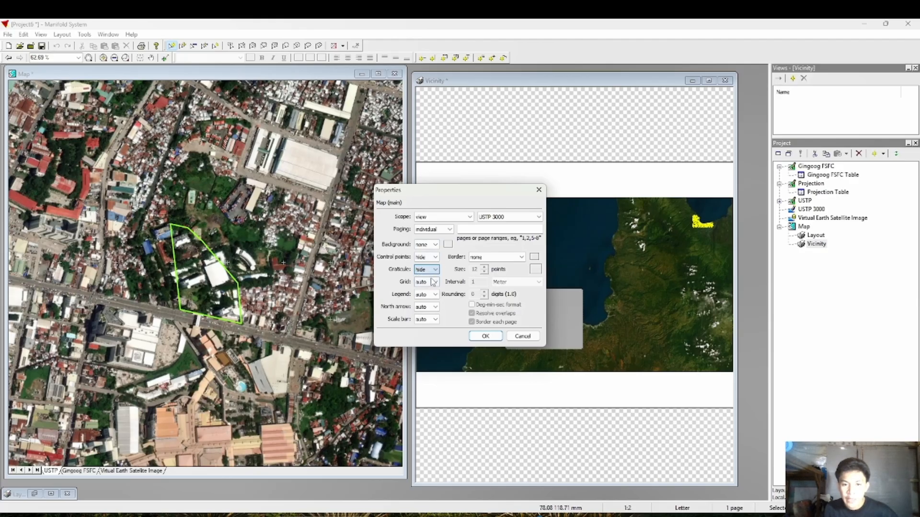
click(434, 282)
click(430, 298)
click(434, 295)
click(432, 310)
click(434, 307)
click(431, 322)
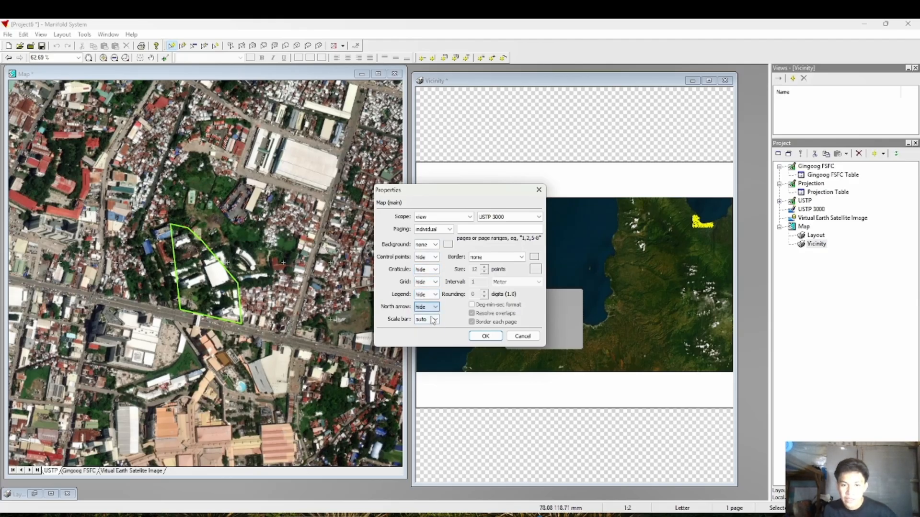
click(434, 320)
click(430, 335)
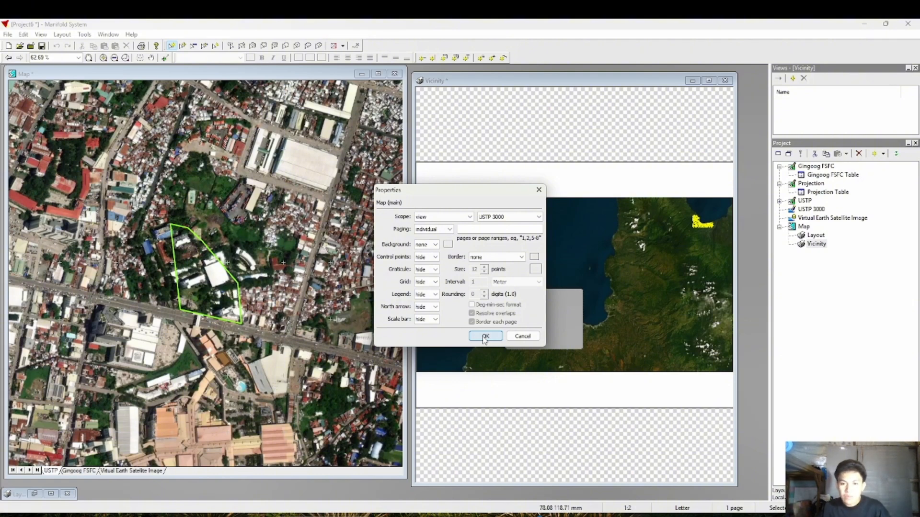
Switch the Vicinity map's scope to the view USTP 5000 and make an image of the layout named USTP 5000
click(510, 218)
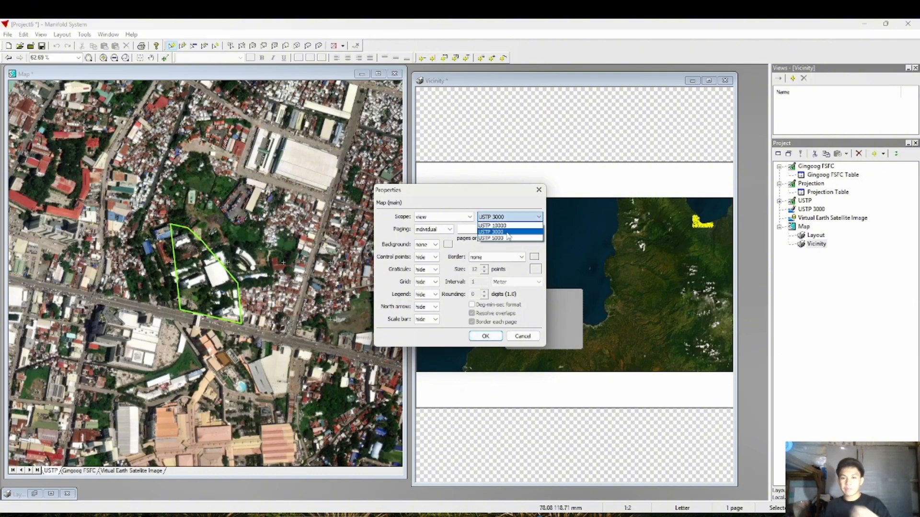
click(510, 224)
click(486, 336)
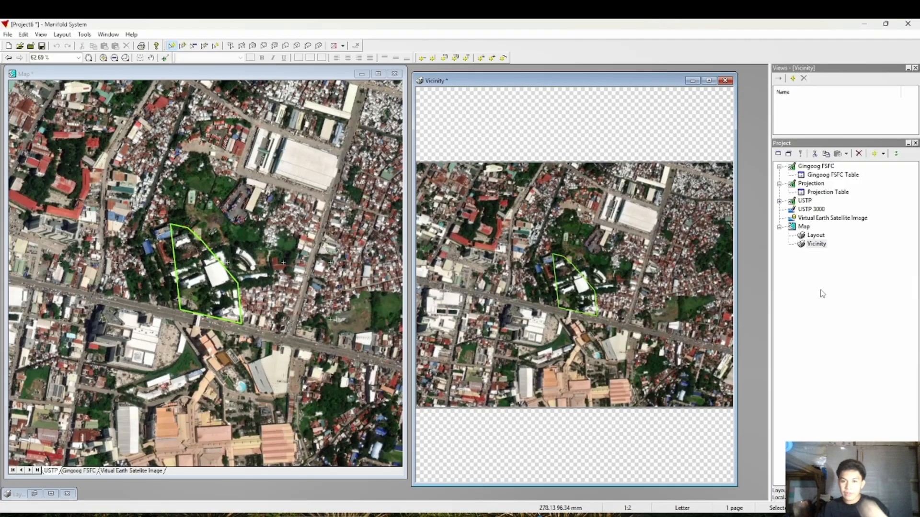
right_click(813, 247)
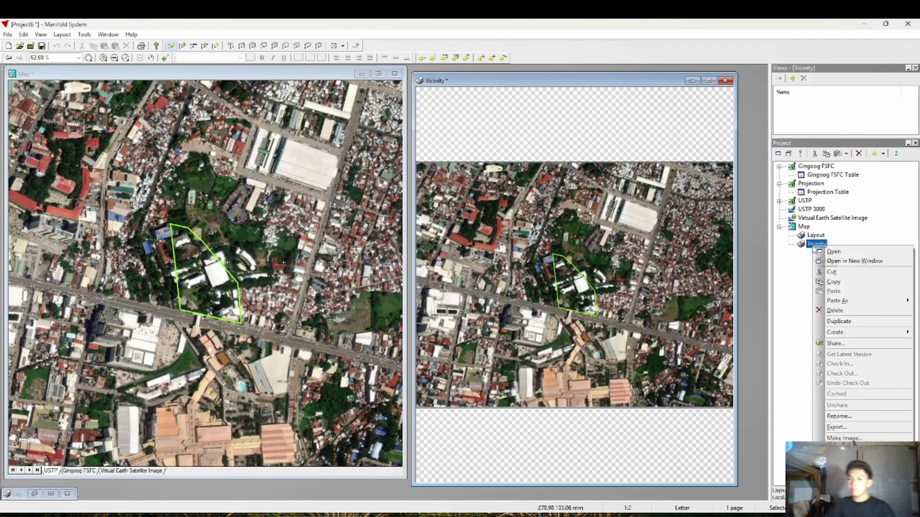
click(842, 438)
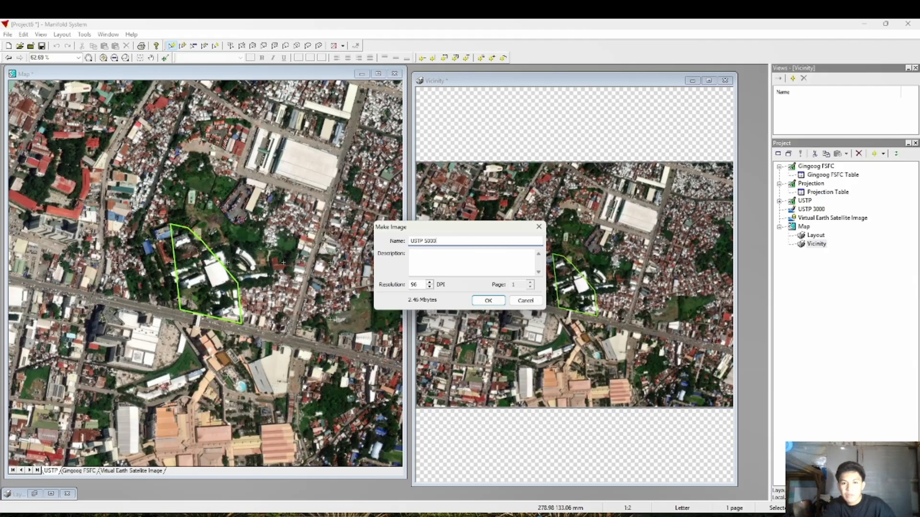
key(Return)
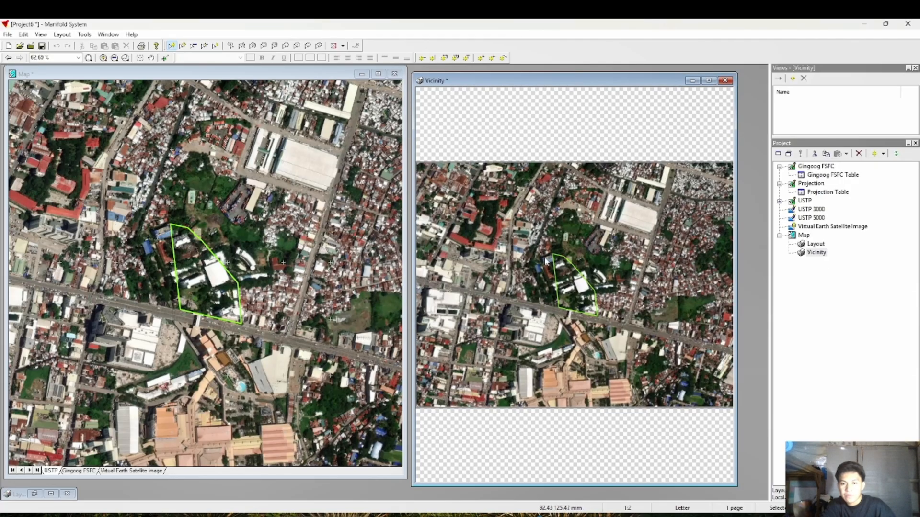
Set the scope of the Vicinity layout's map to the view USTP 10000
right_click(814, 254)
right_click(619, 250)
click(633, 363)
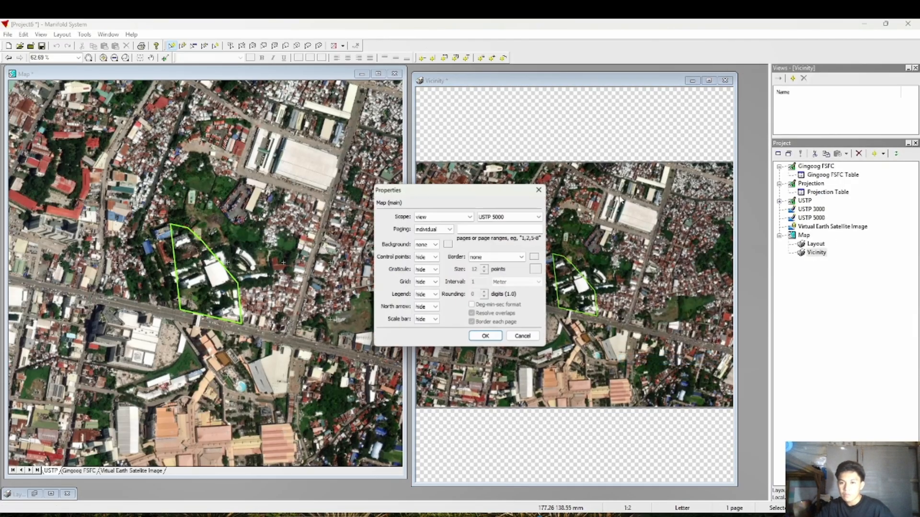
click(538, 217)
click(503, 230)
click(485, 336)
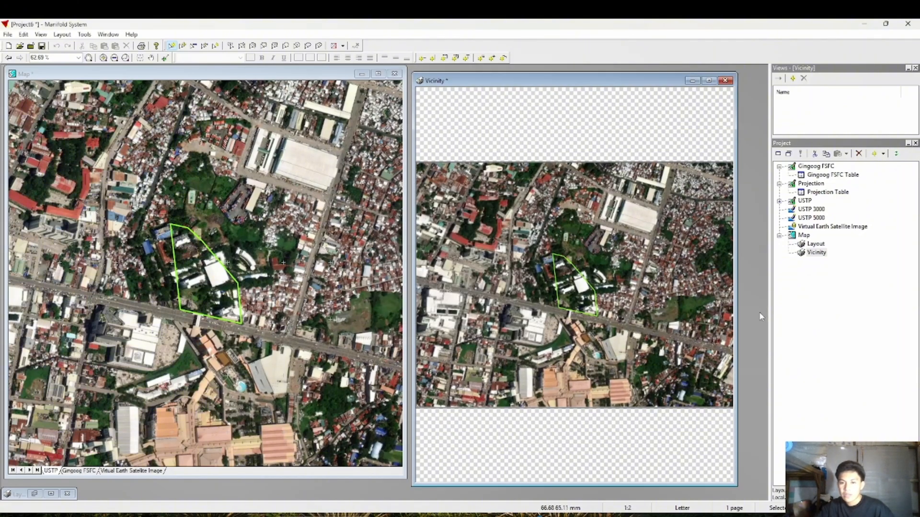
Recheck the Vicinity map's properties and reapply the USTP 10000 view as its scope
right_click(581, 248)
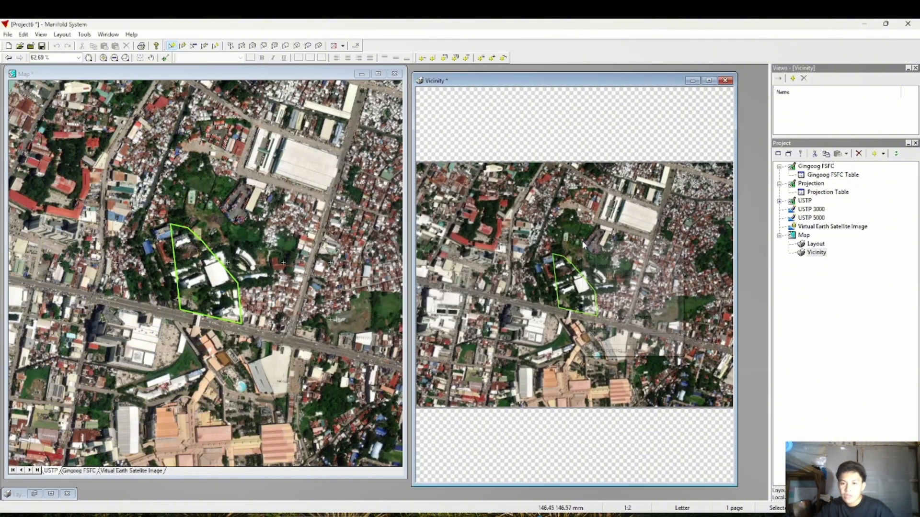
click(597, 350)
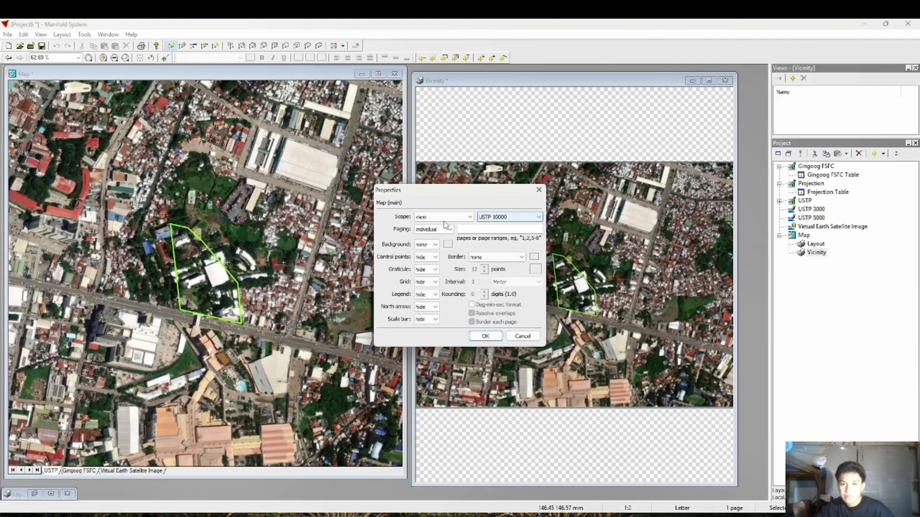
click(485, 336)
double_click(532, 266)
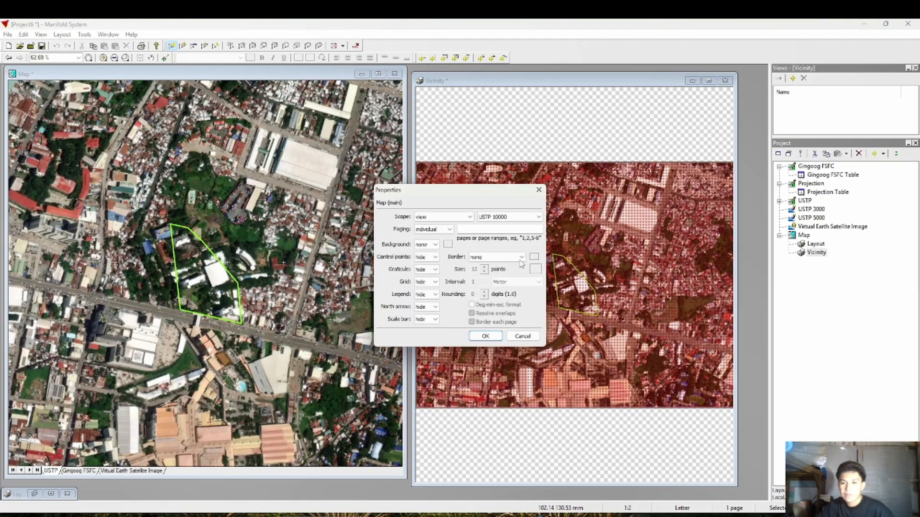
click(538, 217)
click(503, 233)
click(484, 335)
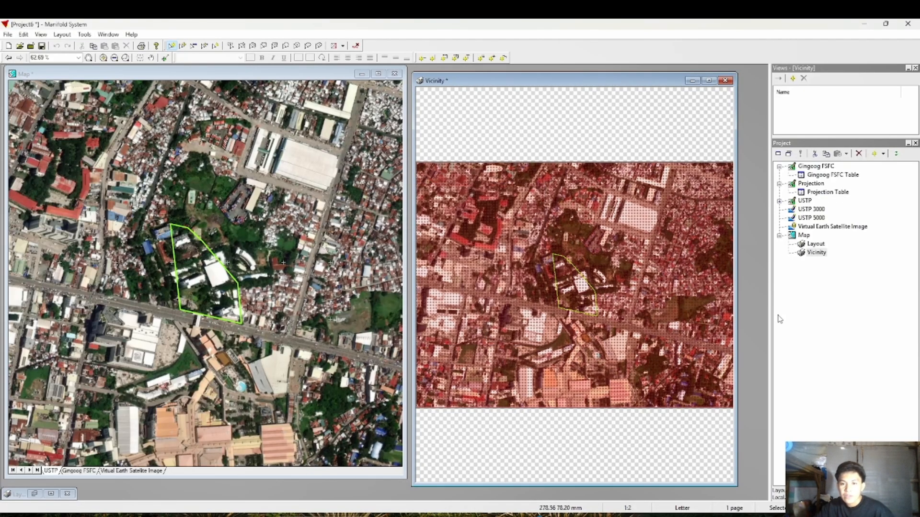
double_click(516, 278)
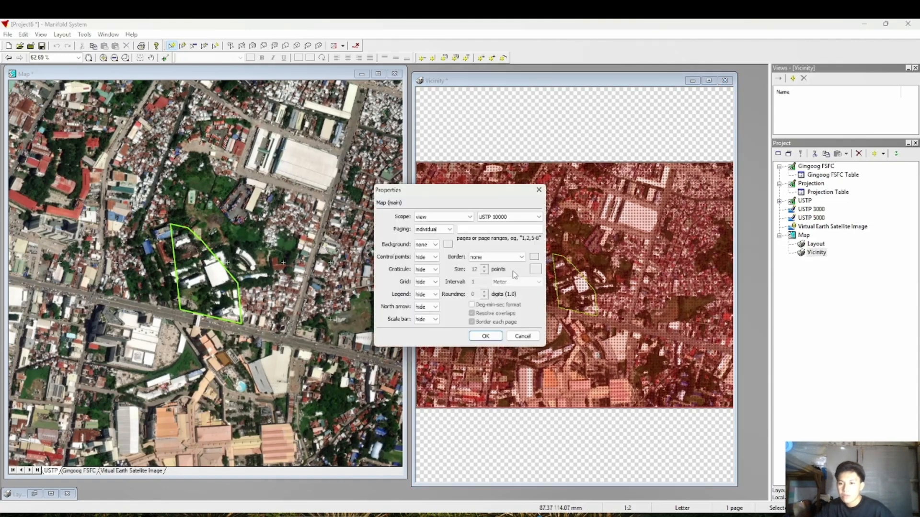
click(539, 190)
Set the scale of the map window to 1:10000
click(206, 74)
double_click(59, 57)
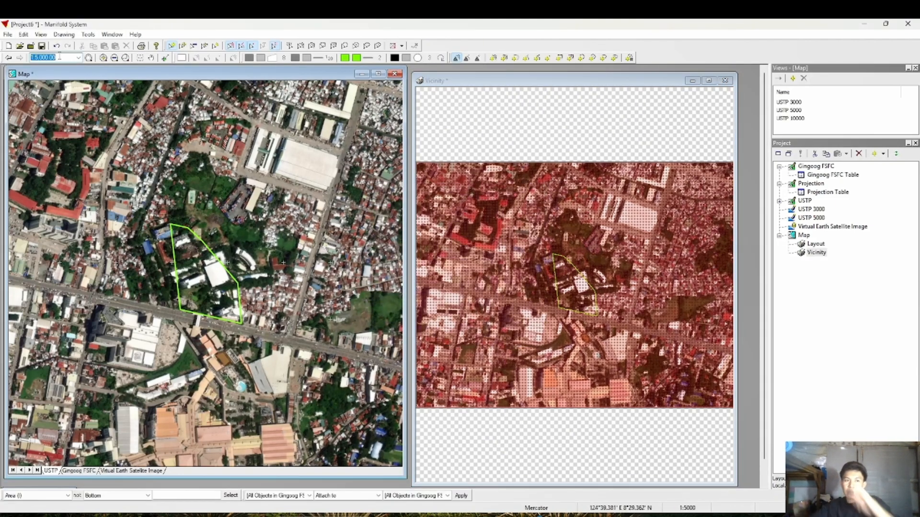
text(1)
text(:2)
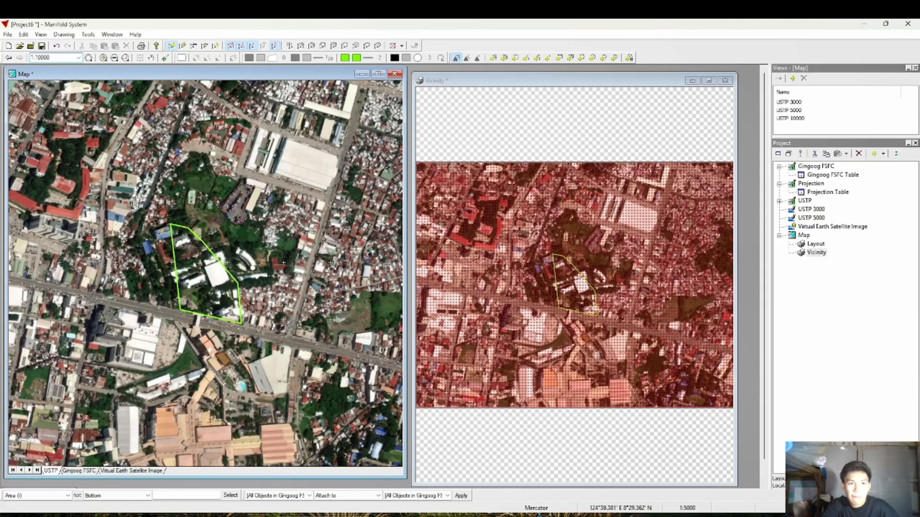
key(Return)
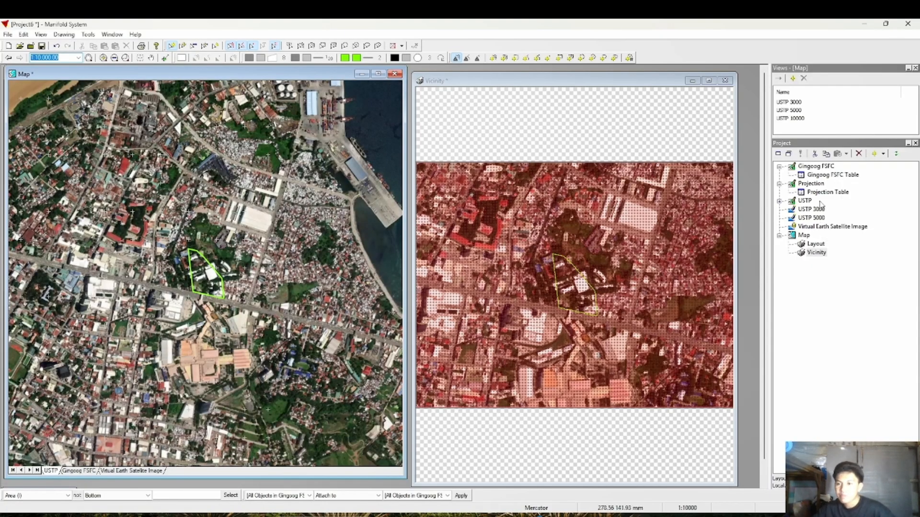
click(834, 309)
Replace the saved view USTP 10000 with a new view of the map at 1:10000 under the same name
click(790, 118)
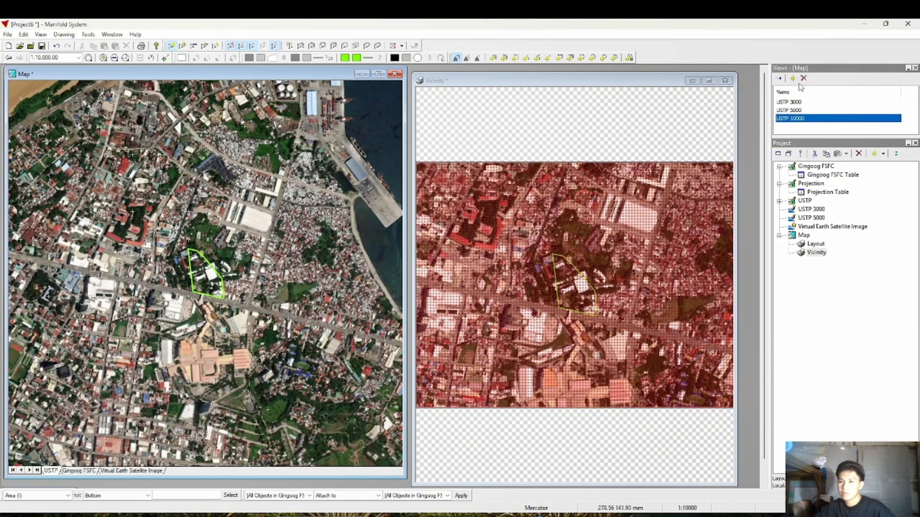
click(794, 80)
click(794, 119)
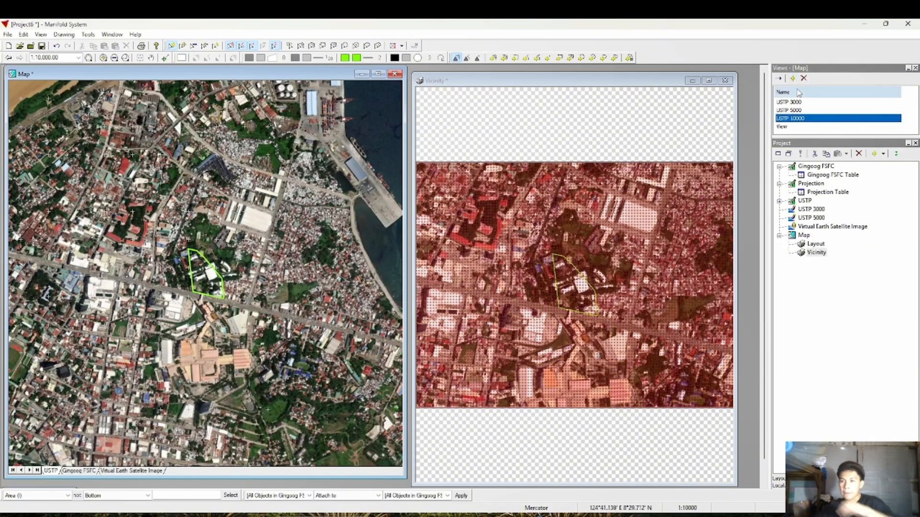
click(804, 79)
click(793, 119)
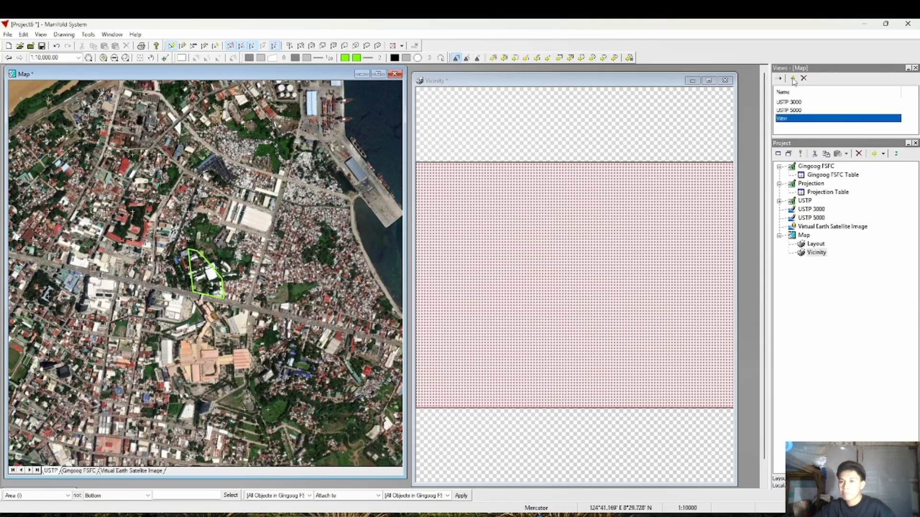
click(793, 79)
click(790, 126)
click(804, 78)
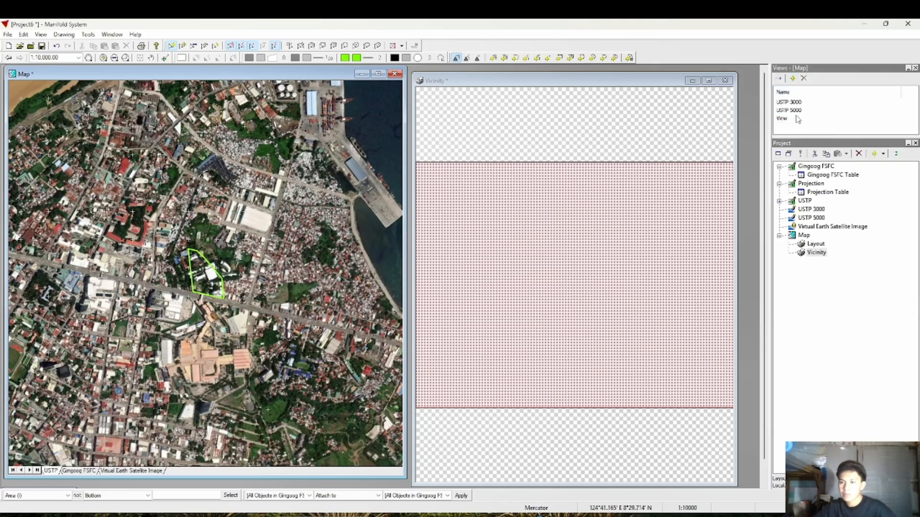
double_click(794, 118)
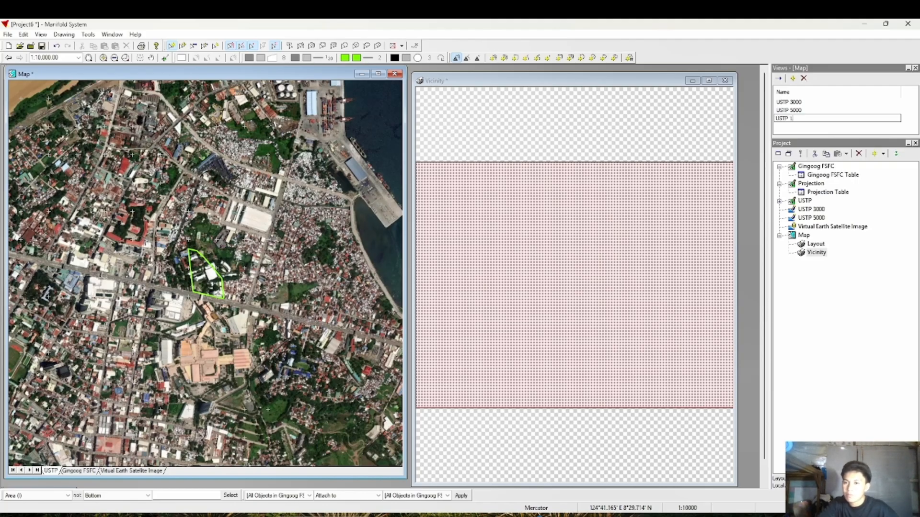
key(Return)
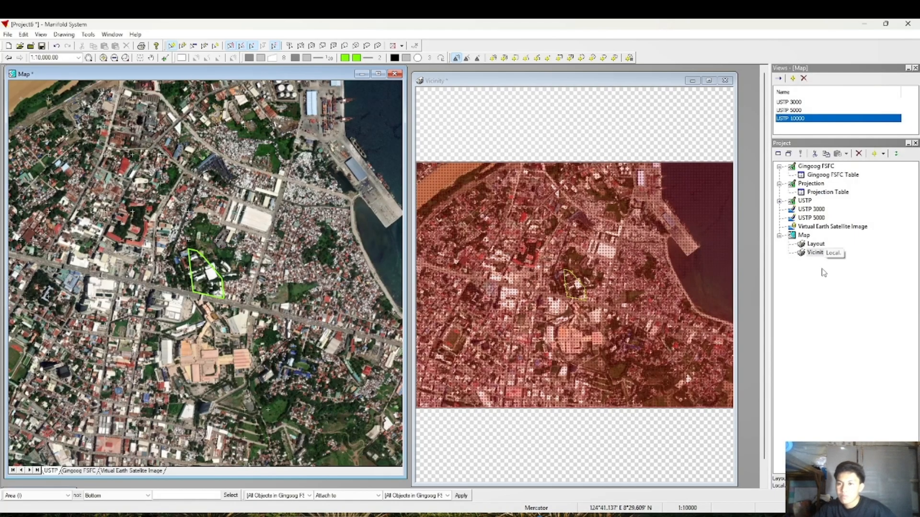
Confirm the Vicinity map's scope as the view USTP 10000 and make an image of the layout named USTP 10000
click(816, 252)
double_click(628, 274)
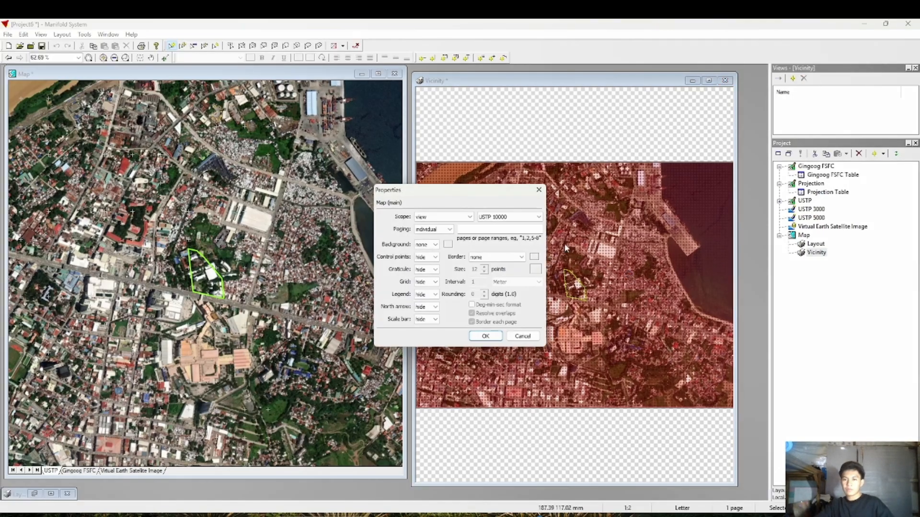
click(486, 337)
click(816, 253)
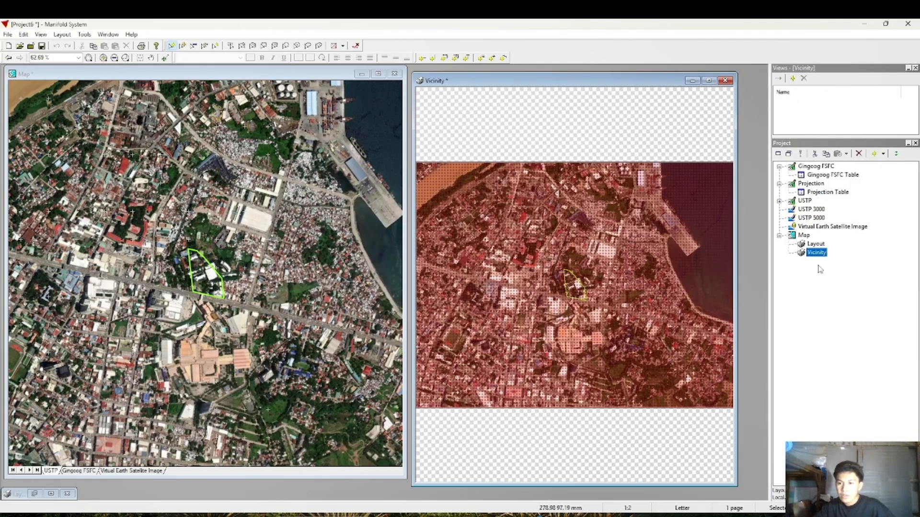
right_click(820, 254)
click(843, 435)
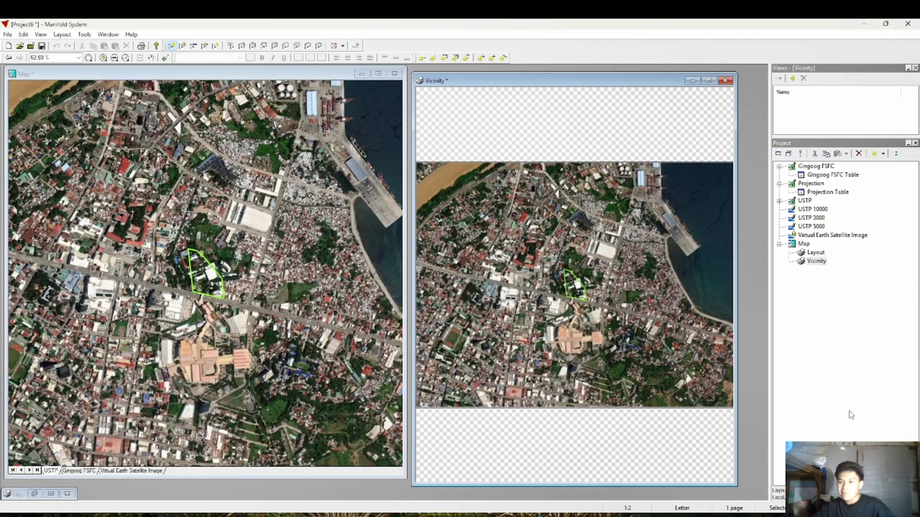
Export the USTP 10000 image as a JPEG file named USTP 10000
right_click(806, 210)
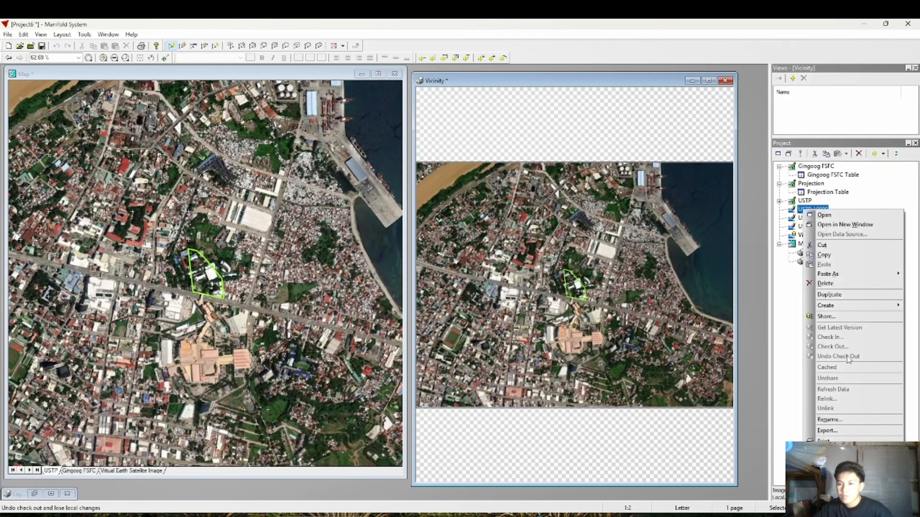
click(828, 430)
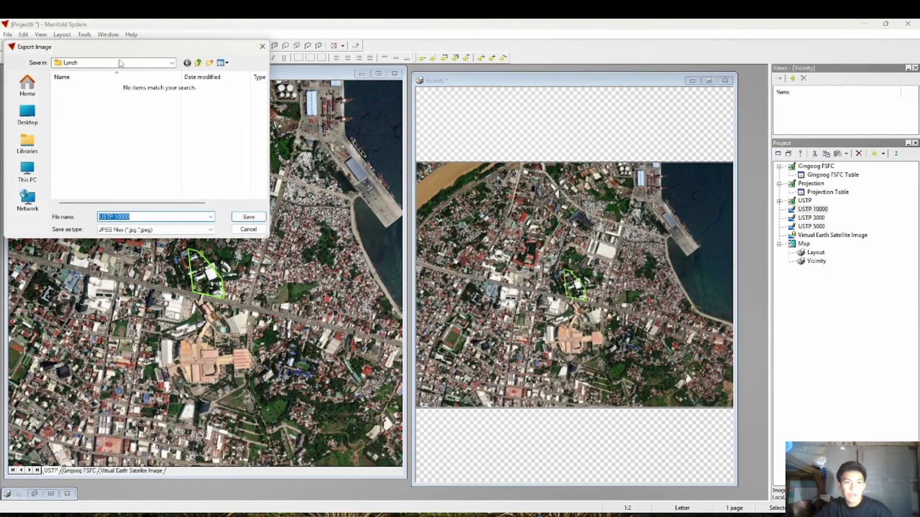
click(249, 217)
click(484, 291)
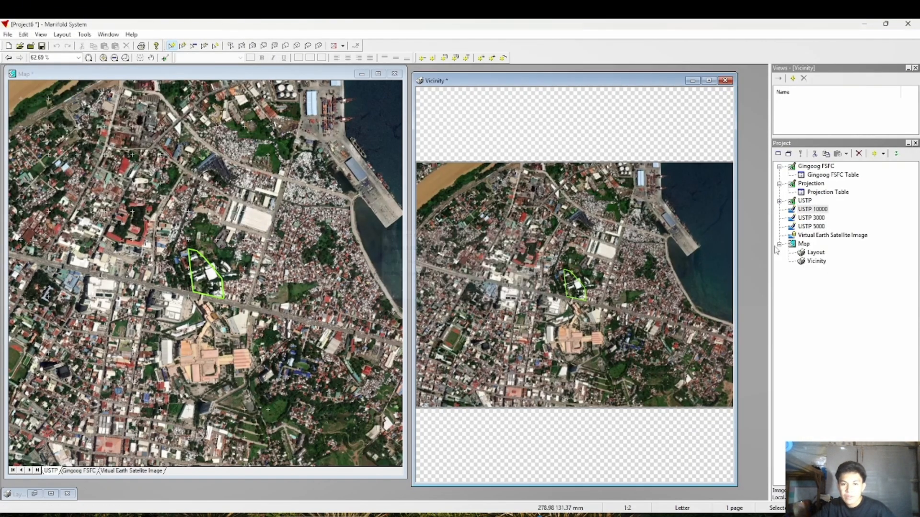
Export the USTP 3000 image as a JPEG file named USTP 3000
click(814, 218)
right_click(814, 218)
click(828, 435)
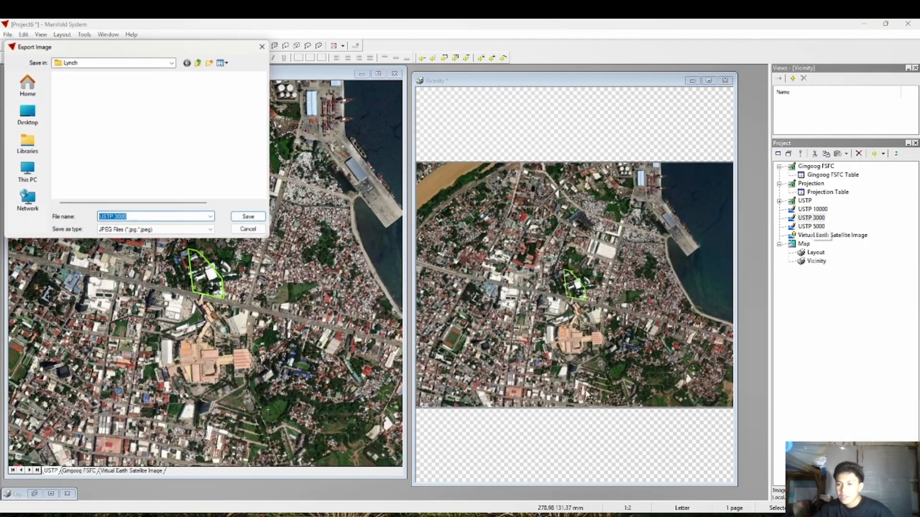
click(231, 217)
click(483, 290)
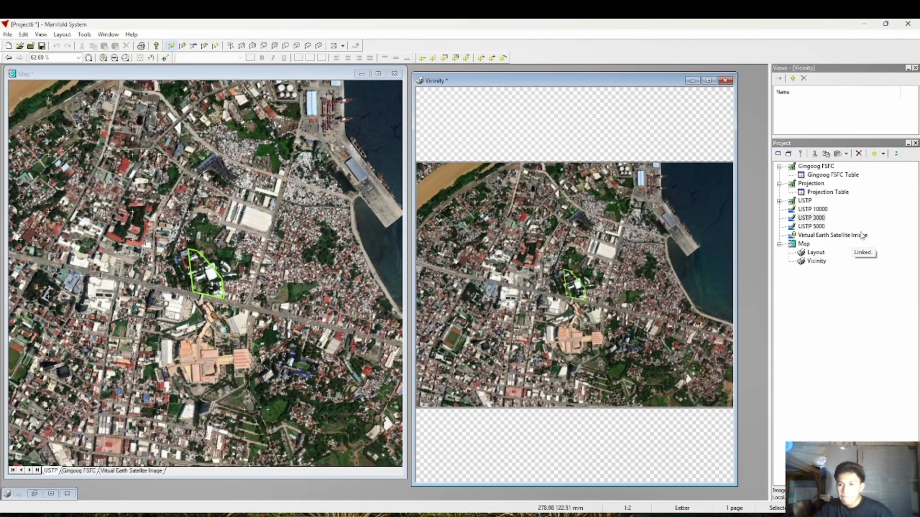
click(817, 227)
right_click(817, 228)
click(828, 436)
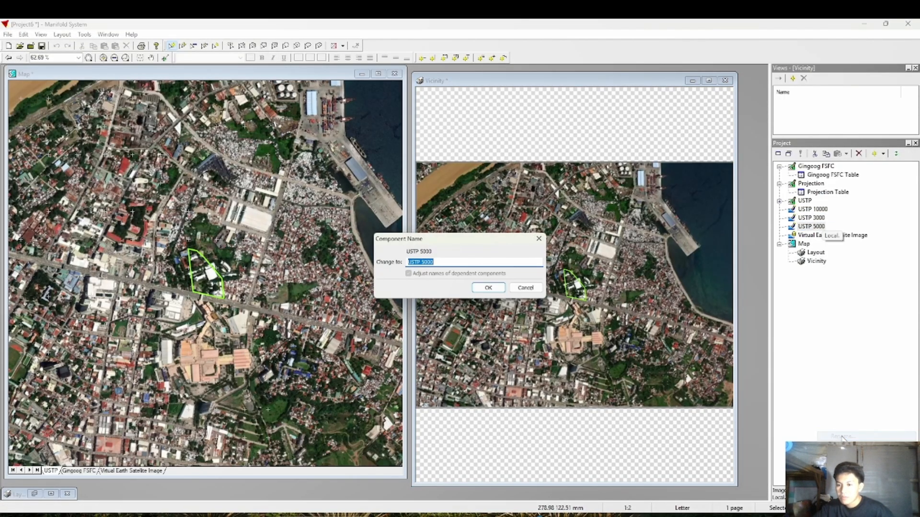
click(539, 241)
Export the USTP 5000 image as a JPEG file named USTP 5000
right_click(810, 226)
click(828, 436)
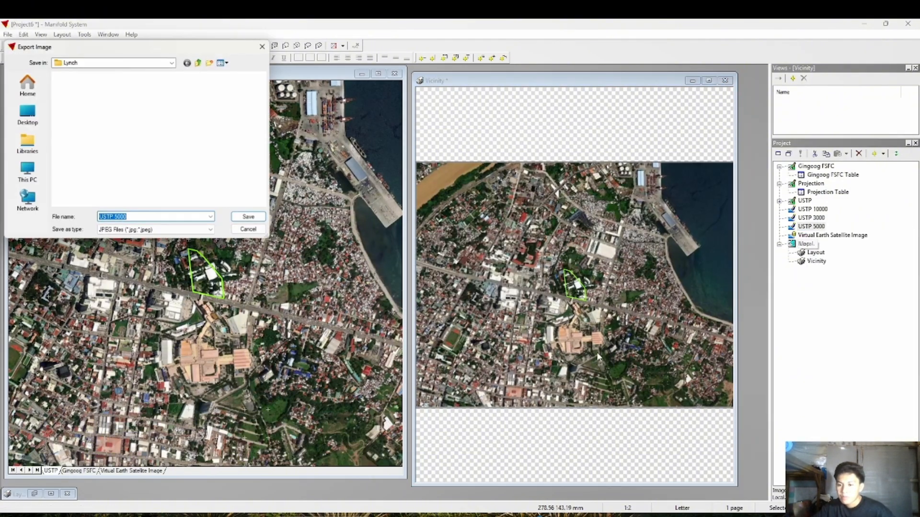
Export the USTP 5000 image as a JPEG file into the Lynch folder
click(248, 216)
click(483, 290)
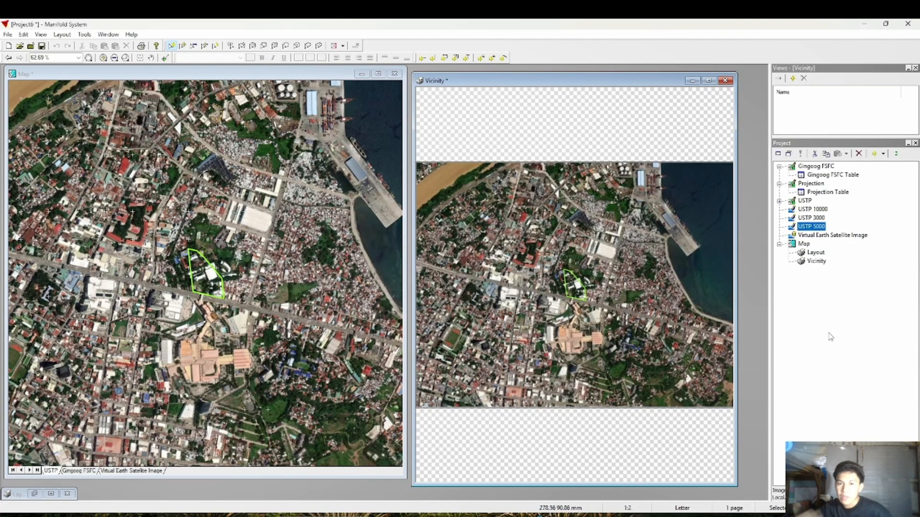
click(529, 478)
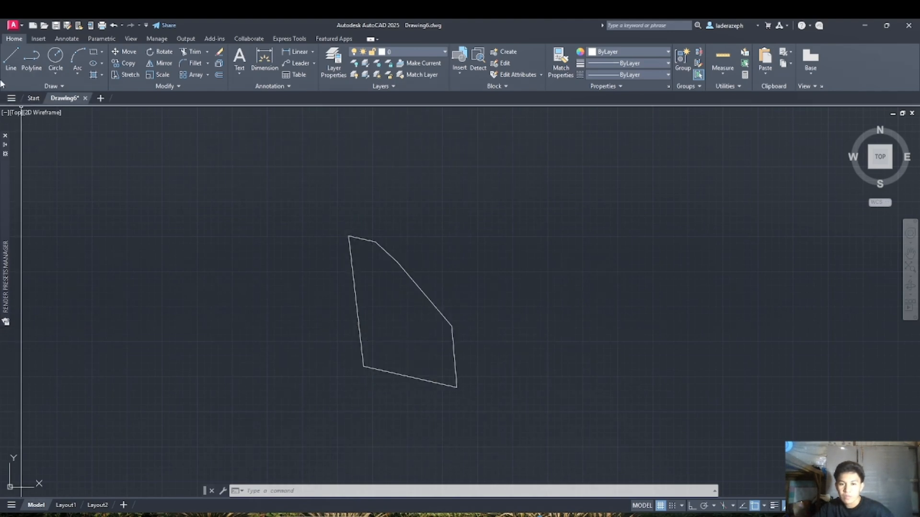
click(15, 25)
click(44, 100)
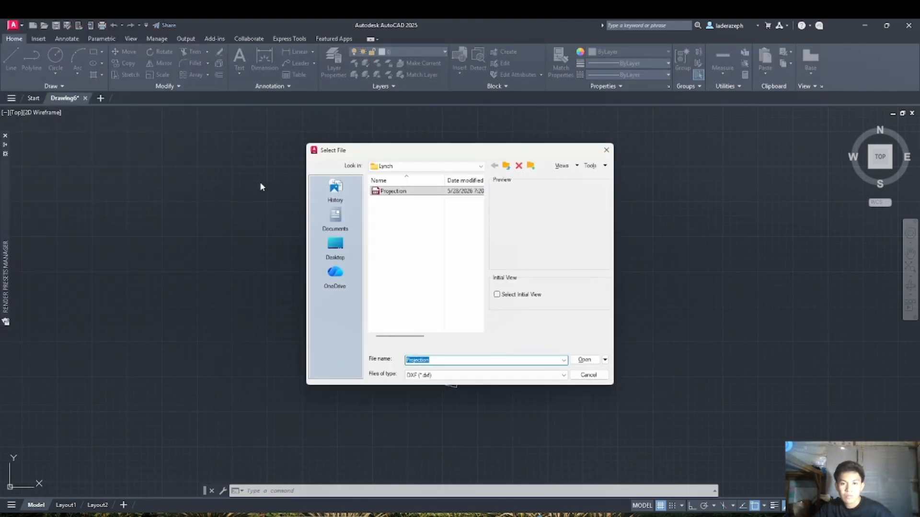
click(407, 165)
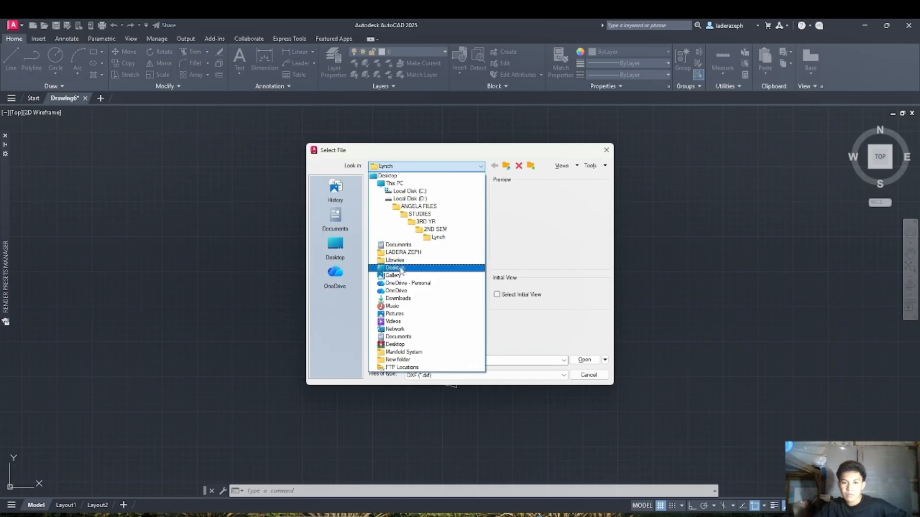
click(406, 254)
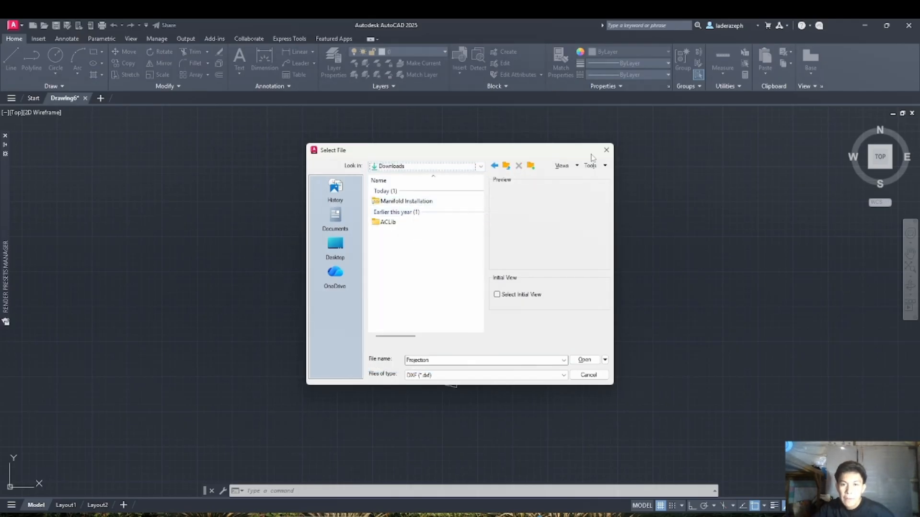
click(606, 150)
Open the USTP Sketch Plan Template (1) drawing from the Downloads folder, ignoring unresolved references, and show its model space
click(512, 483)
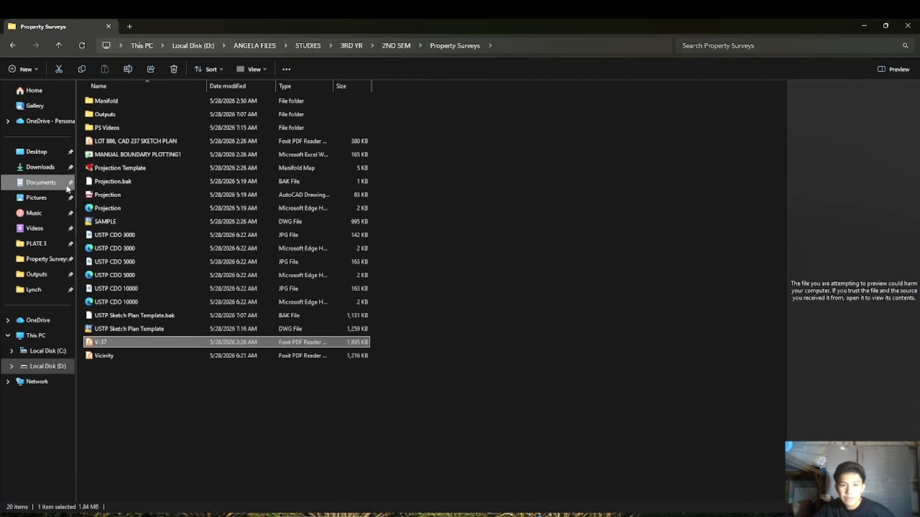
click(59, 169)
double_click(102, 115)
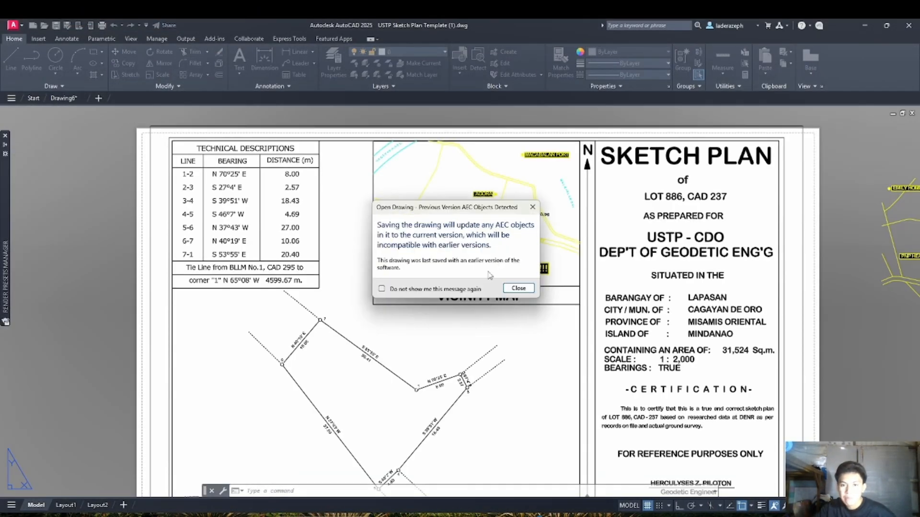
click(518, 291)
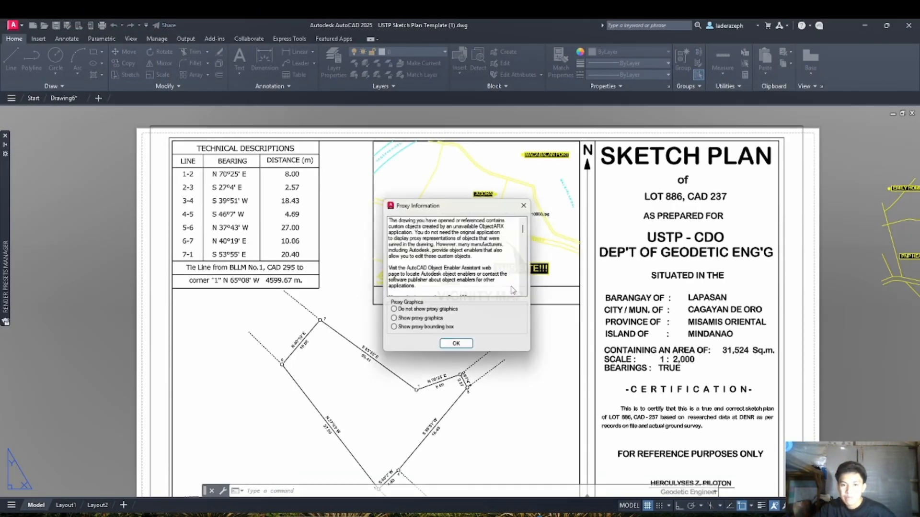
click(457, 347)
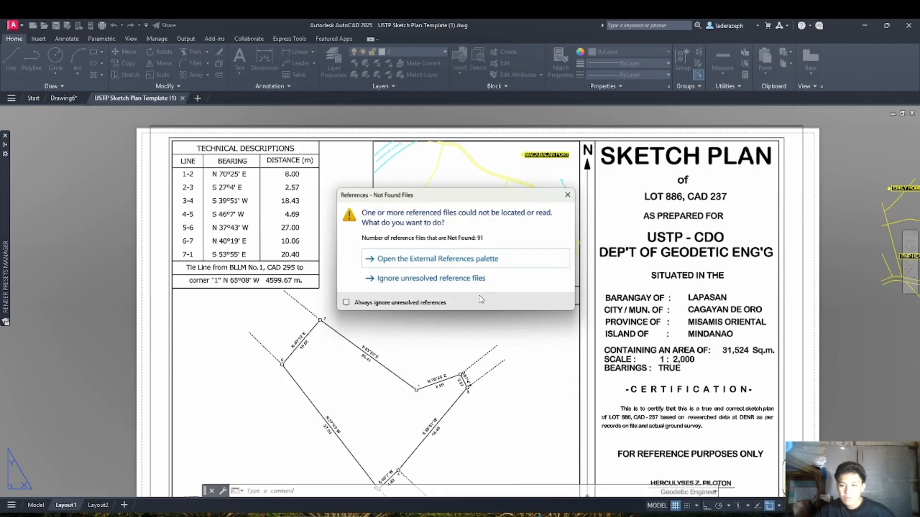
click(453, 279)
scroll(453, 269, down, 3)
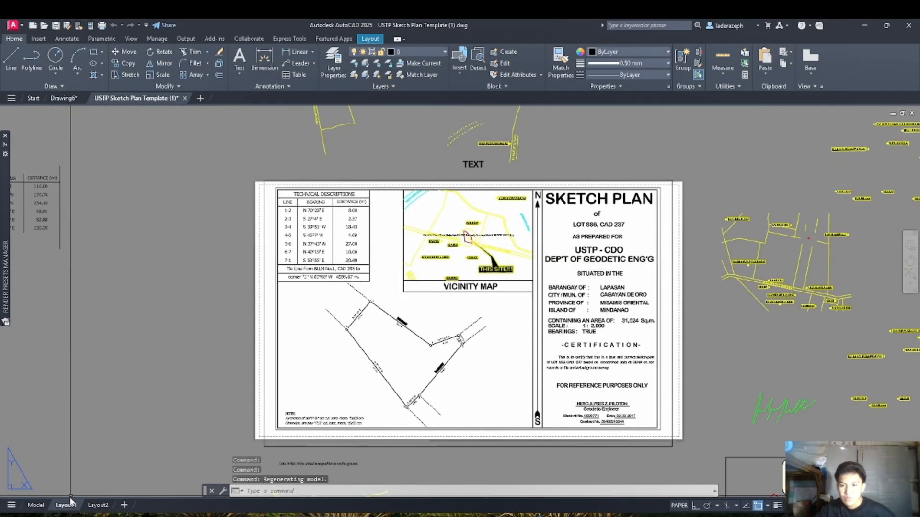
click(36, 505)
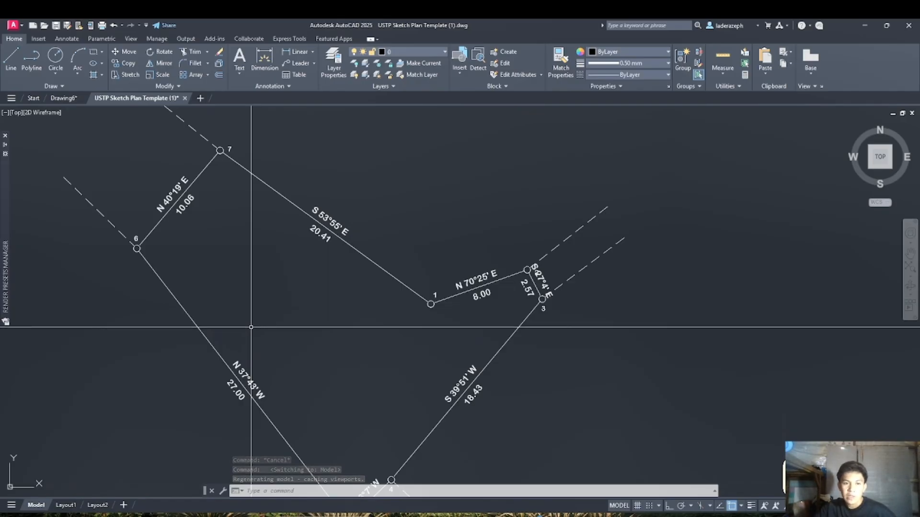
Switch to Drawing6 and load the roryvf application from the Downloads folder with APPLOAD
click(64, 98)
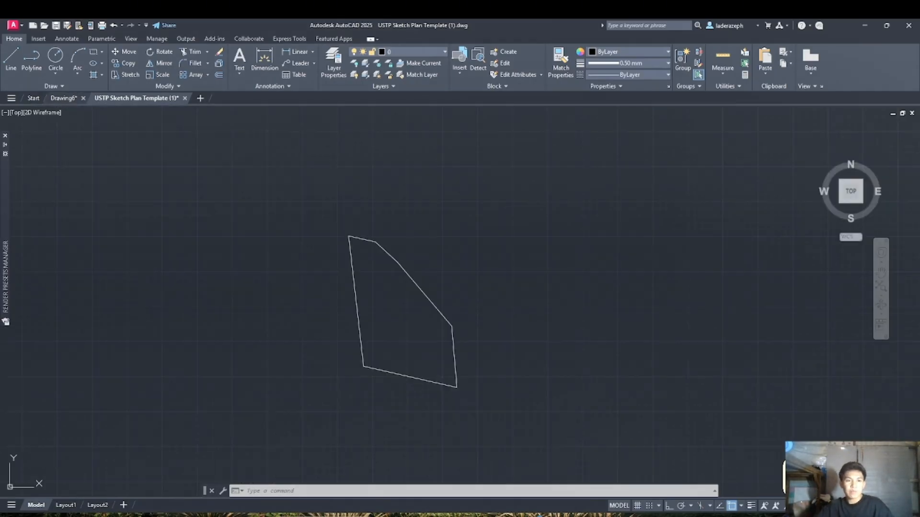
text(A)
text(LOAD)
key(Return)
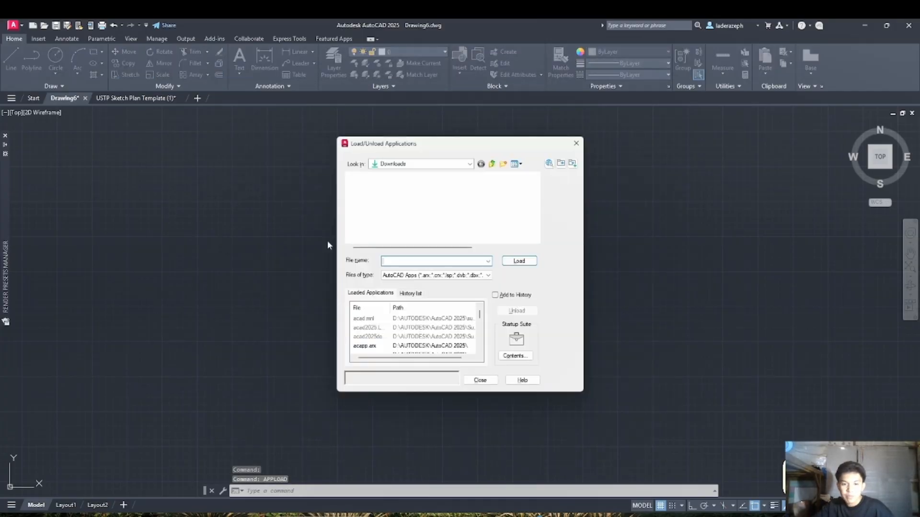
click(431, 198)
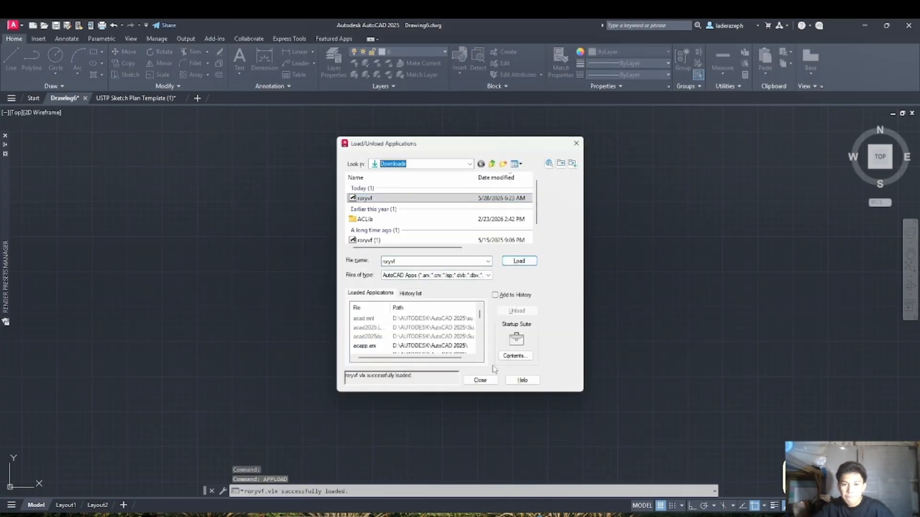
click(480, 379)
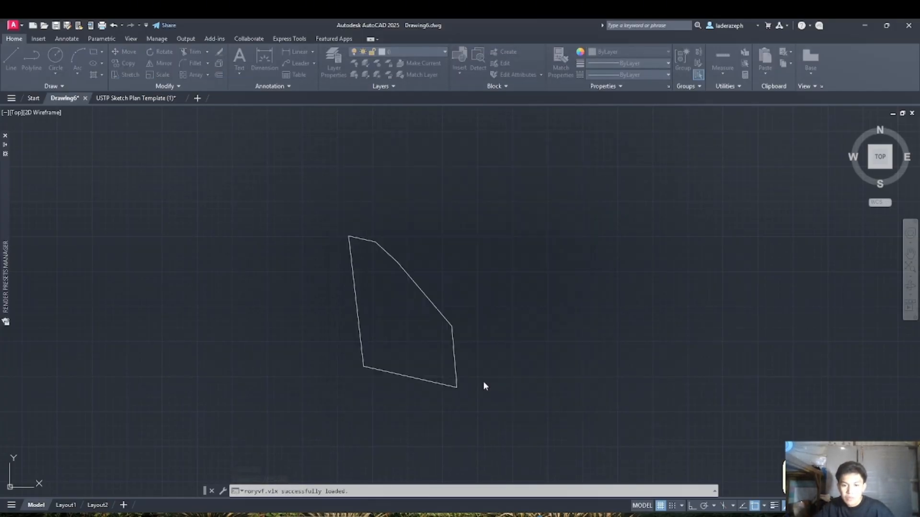
Start the lot labelling routine with the Points option and check the corner numbering of lot 886 in V-37.pdf
text(R)
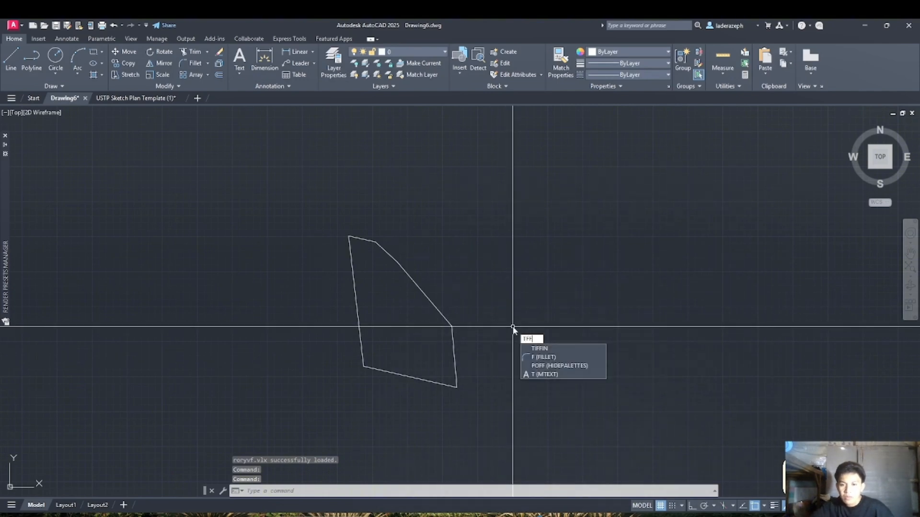
text(D)
key(Return)
text(P)
key(Return)
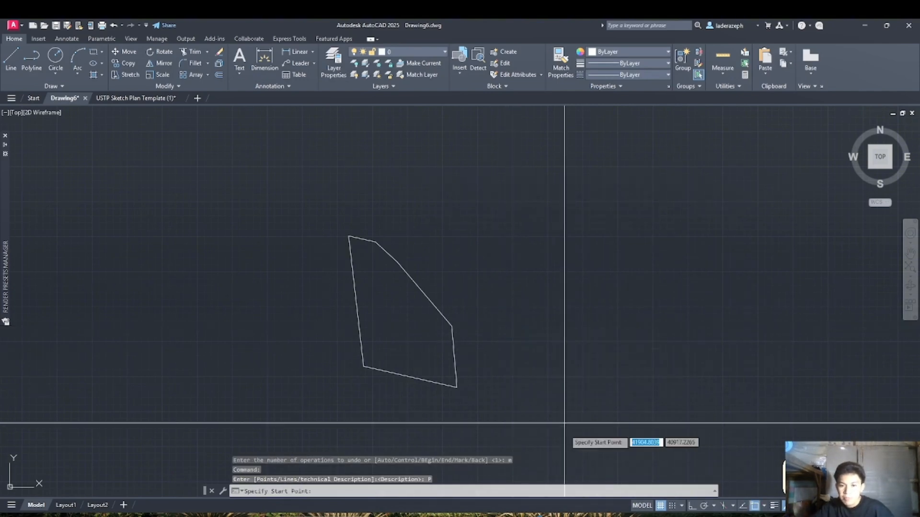
key(alt+Tab)
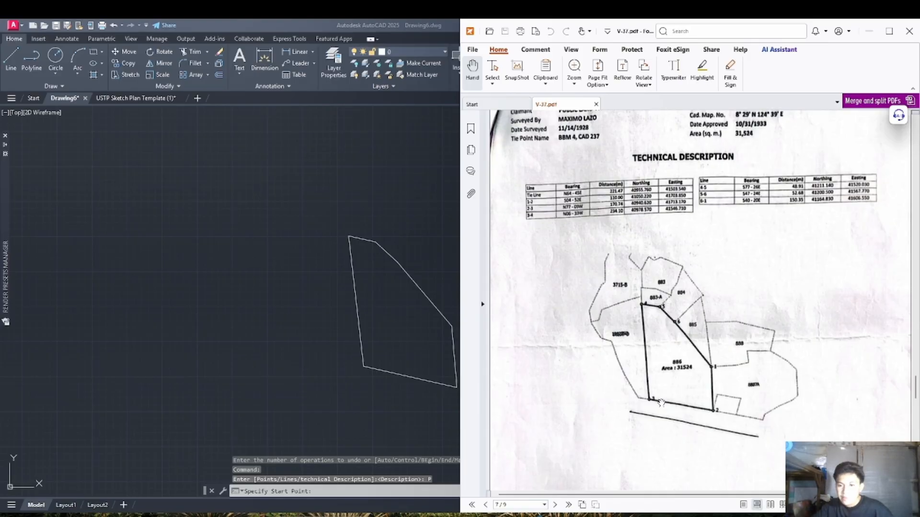
click(869, 31)
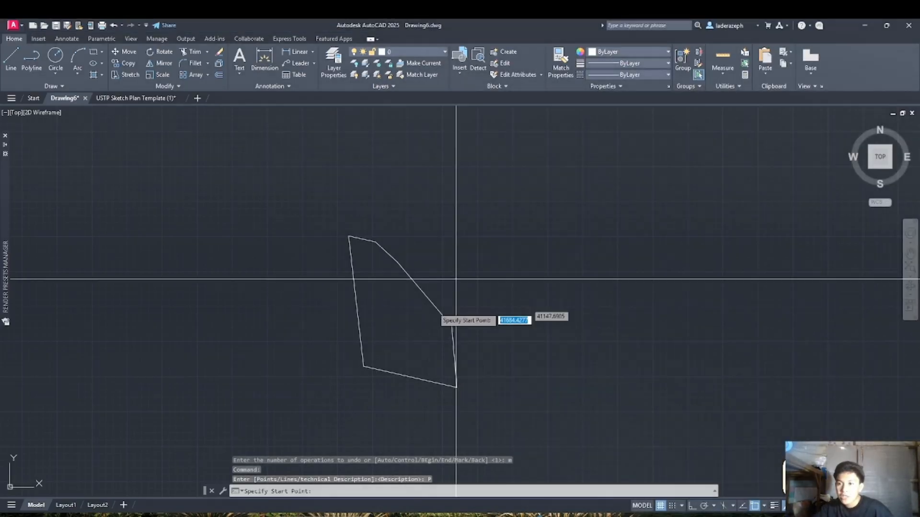
Label the lot's bearings, distances and corners by picking the vertices clockwise from the eastern corner 1 through 6 and back to 1
scroll(460, 321, up, 2)
click(452, 330)
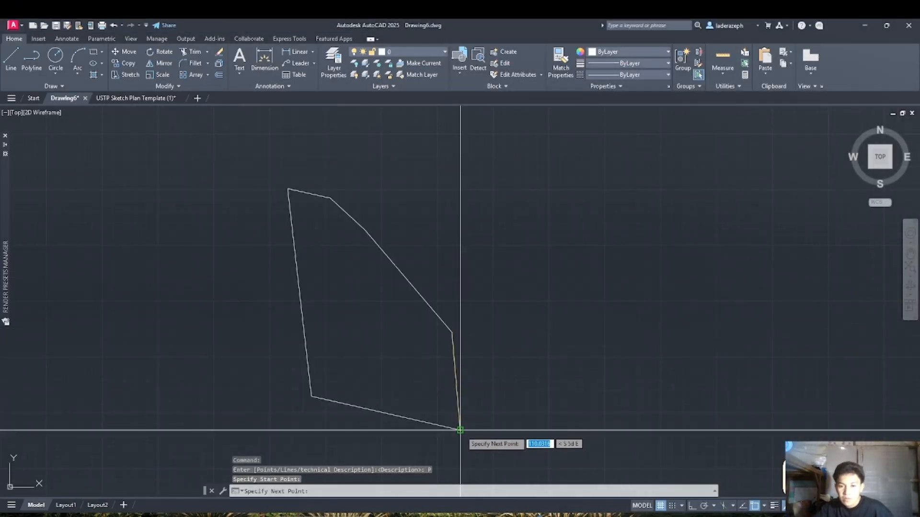
click(460, 430)
click(309, 396)
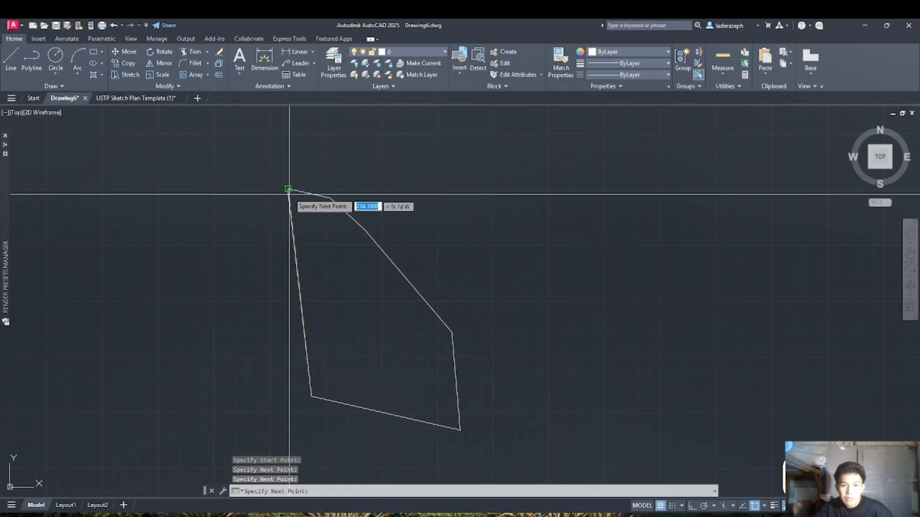
click(288, 189)
click(331, 198)
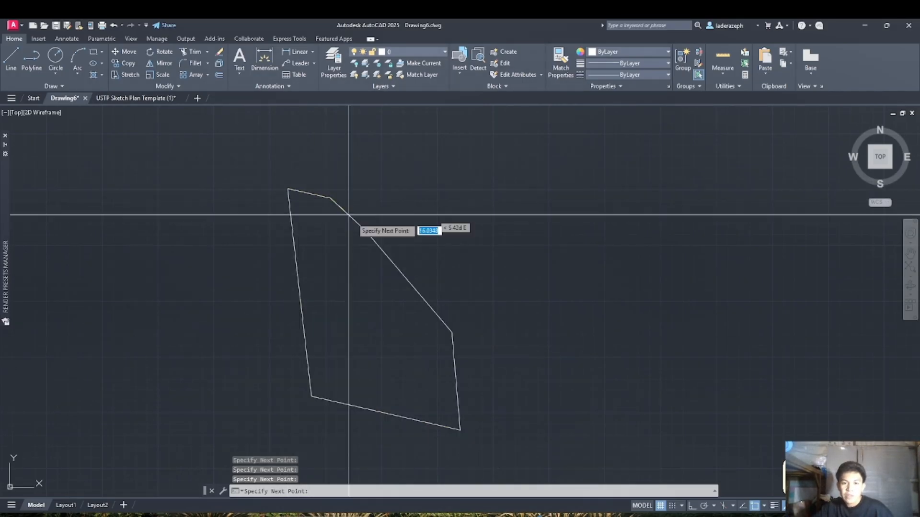
click(366, 230)
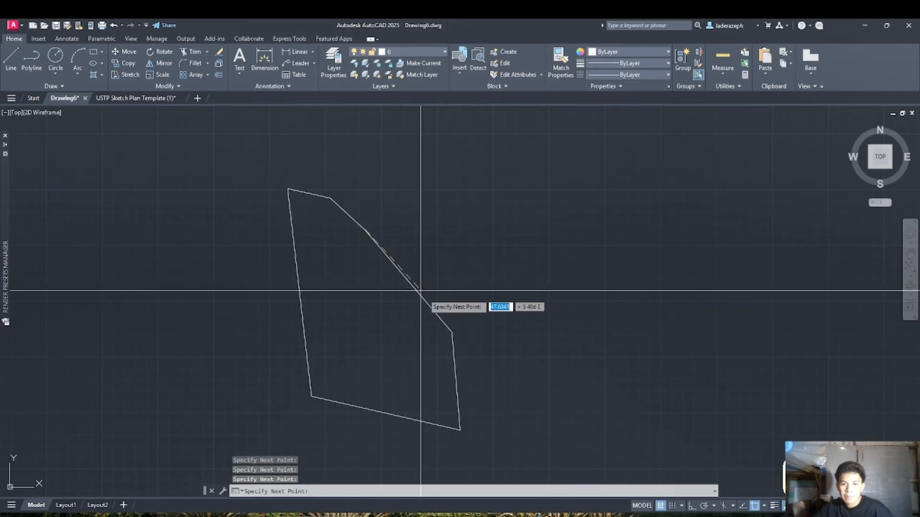
click(452, 331)
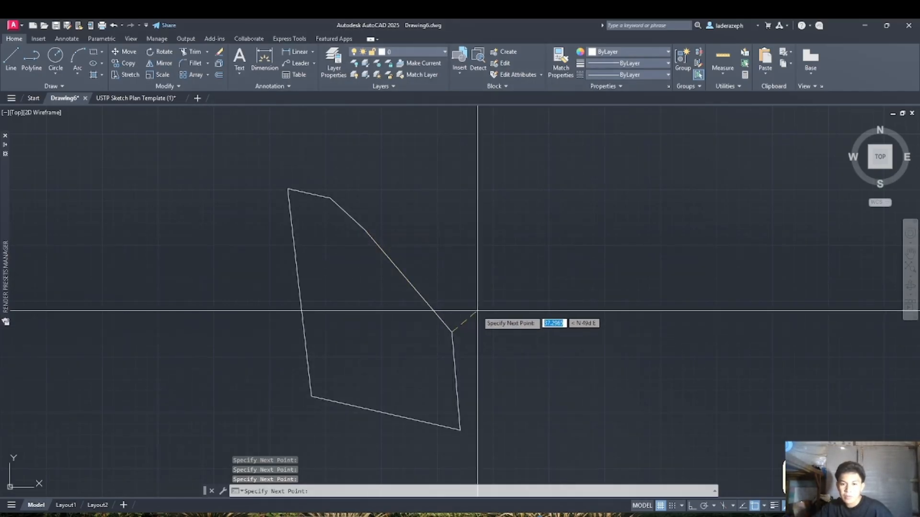
key(Return)
click(498, 337)
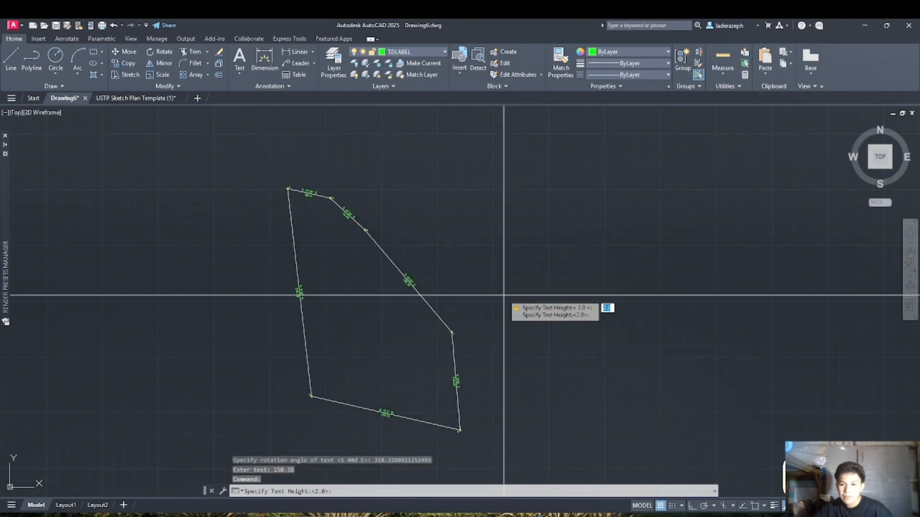
Place the technical description table northeast of the lot with text height 2 and distance unit m, cancelling the coordinate table
text(2)
key(Return)
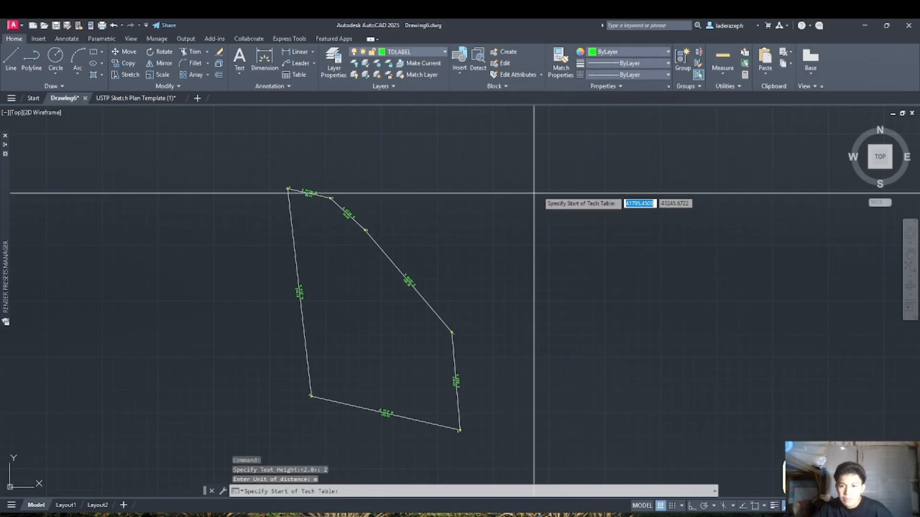
scroll(582, 194, up, 3)
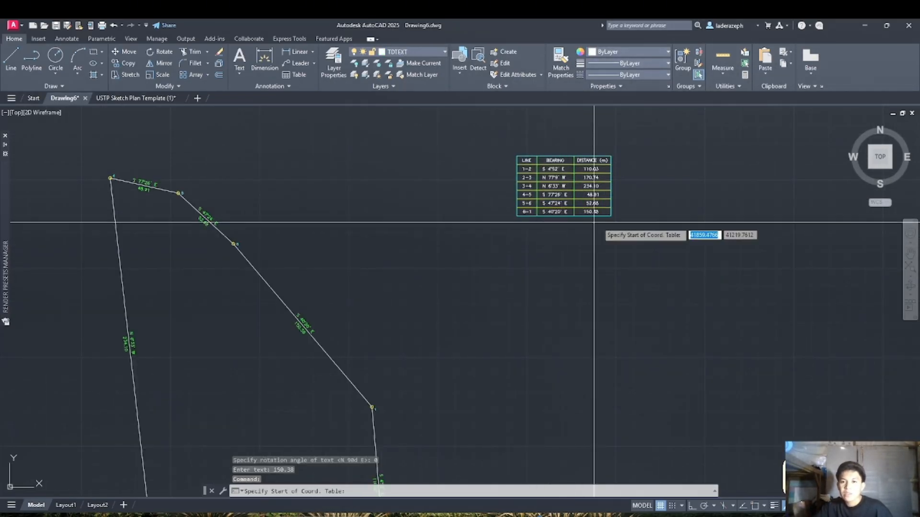
scroll(579, 196, down, 2)
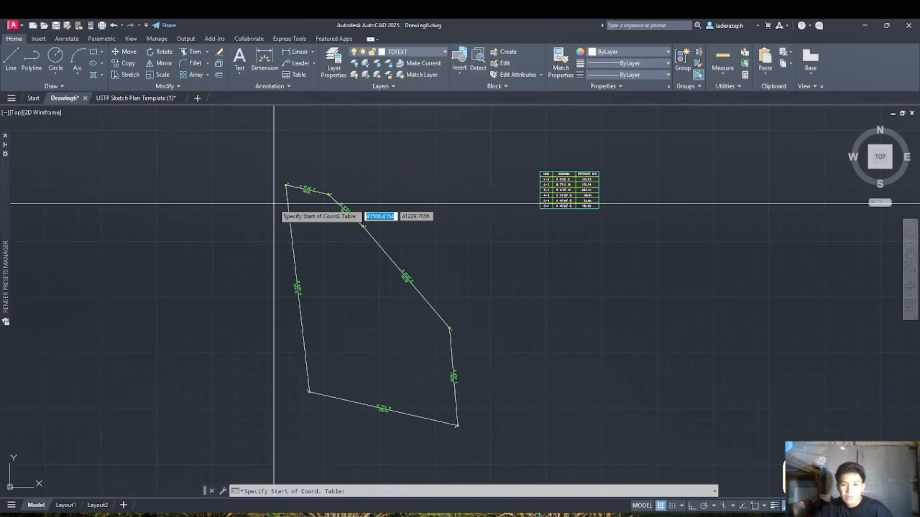
scroll(326, 206, up, 10)
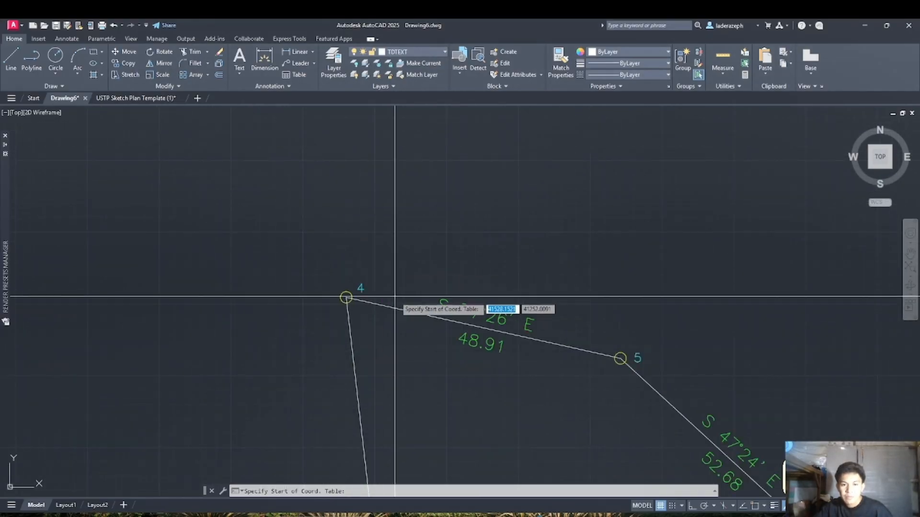
text(r)
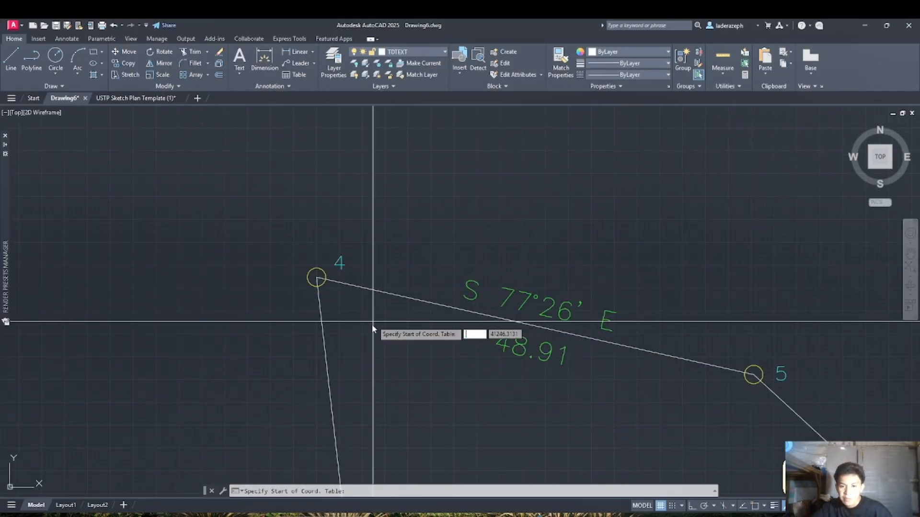
key(Escape)
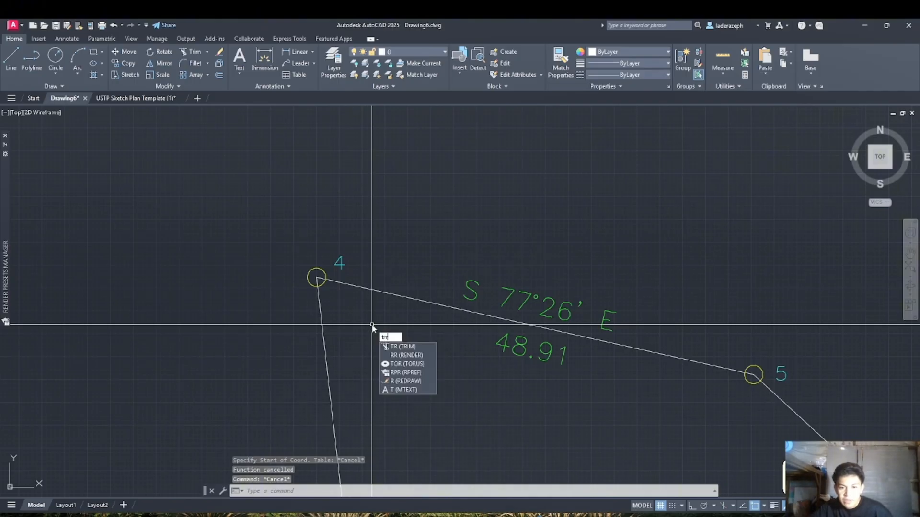
Trim the boundary line ends that lie inside the circles at corners 4 and 5 of the lot
key(Return)
scroll(342, 276, up, 4)
click(290, 272)
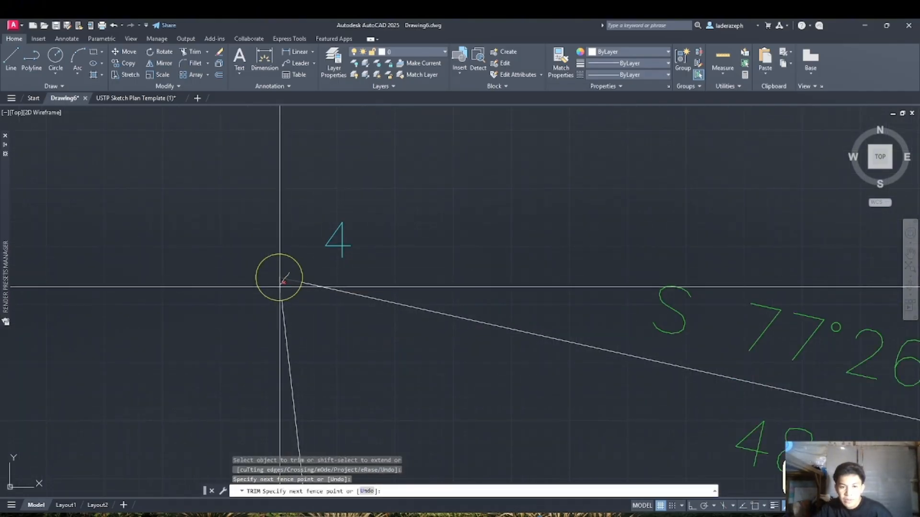
click(274, 290)
scroll(513, 387, down, 12)
scroll(613, 429, up, 5)
scroll(237, 192, down, 1)
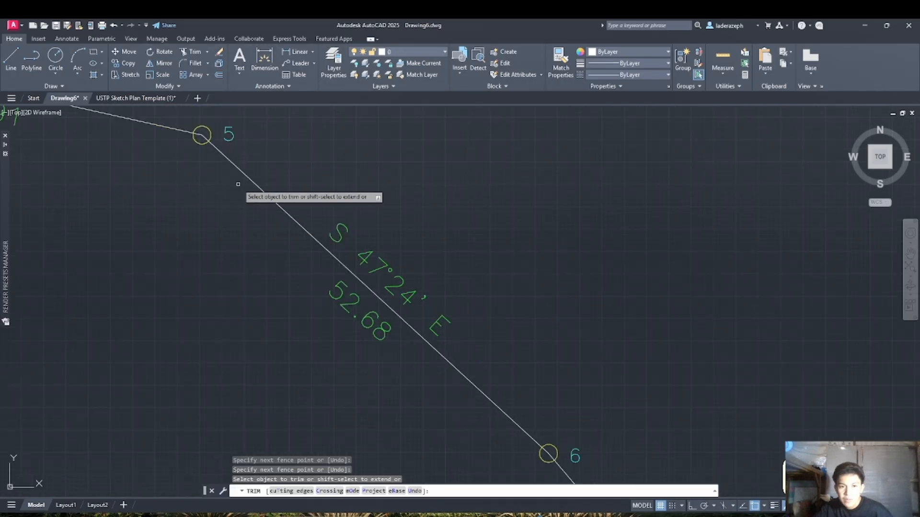
scroll(177, 115, up, 2)
click(223, 150)
click(225, 171)
scroll(481, 303, down, 7)
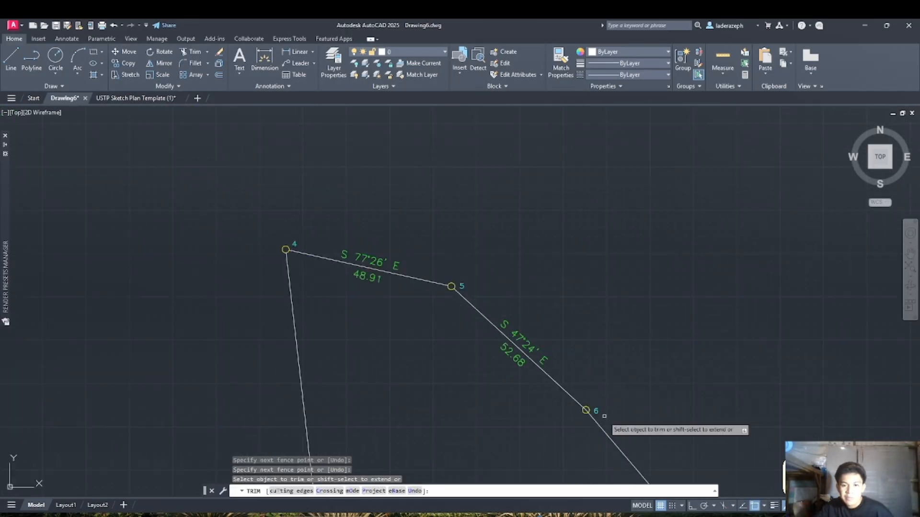
Trim the boundary line ends inside the circles at the remaining corners 6, 1, 2 and 3
scroll(603, 415, up, 7)
scroll(599, 431, down, 8)
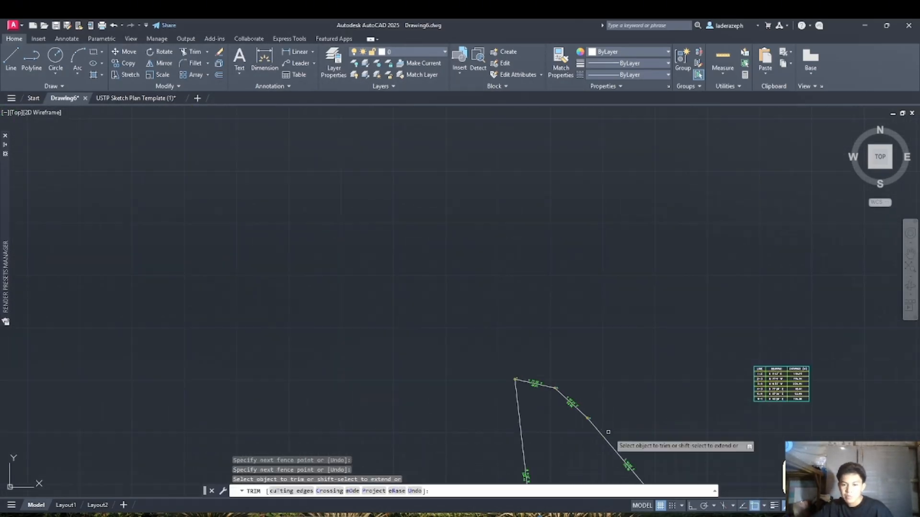
scroll(644, 470, up, 4)
scroll(644, 470, up, 8)
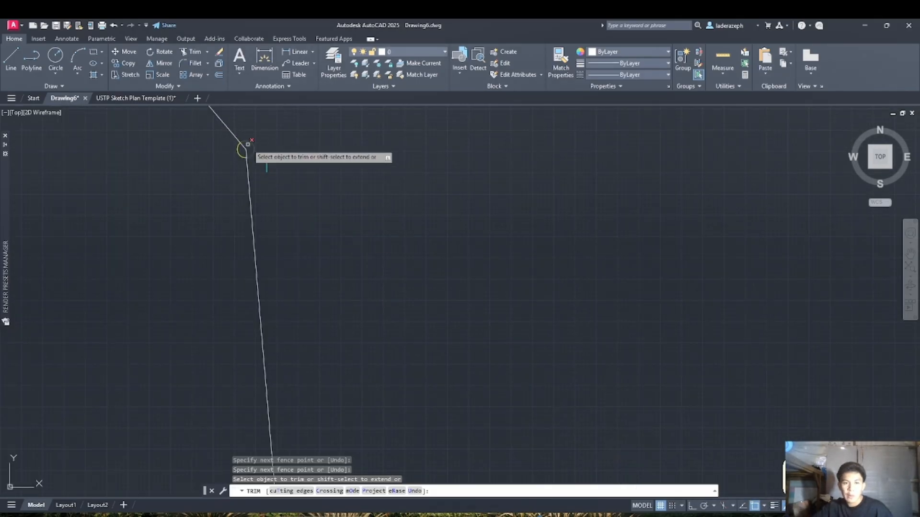
scroll(417, 247, down, 7)
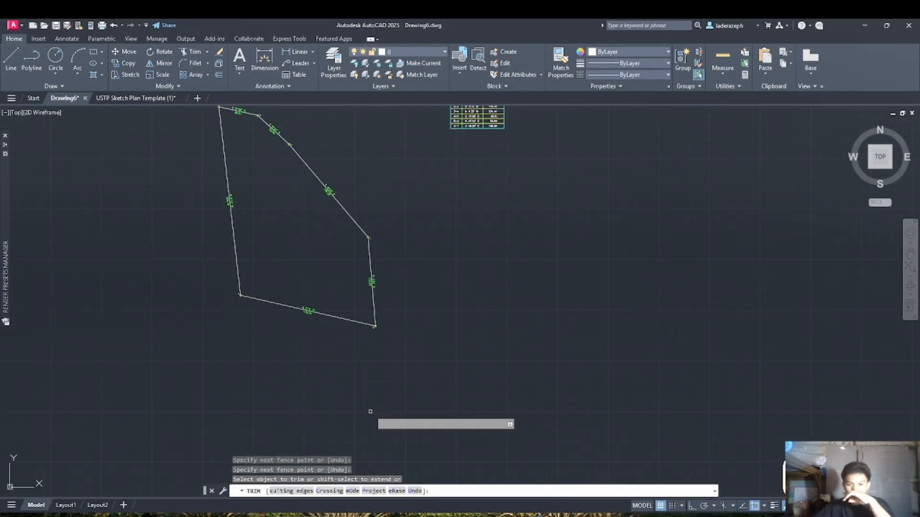
scroll(376, 325, up, 5)
click(360, 336)
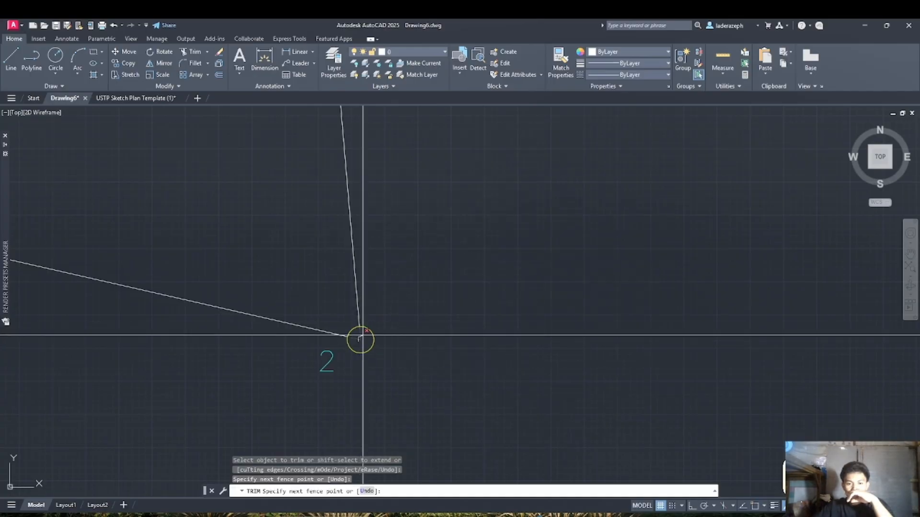
click(362, 335)
scroll(358, 332, down, 7)
scroll(357, 343, up, 7)
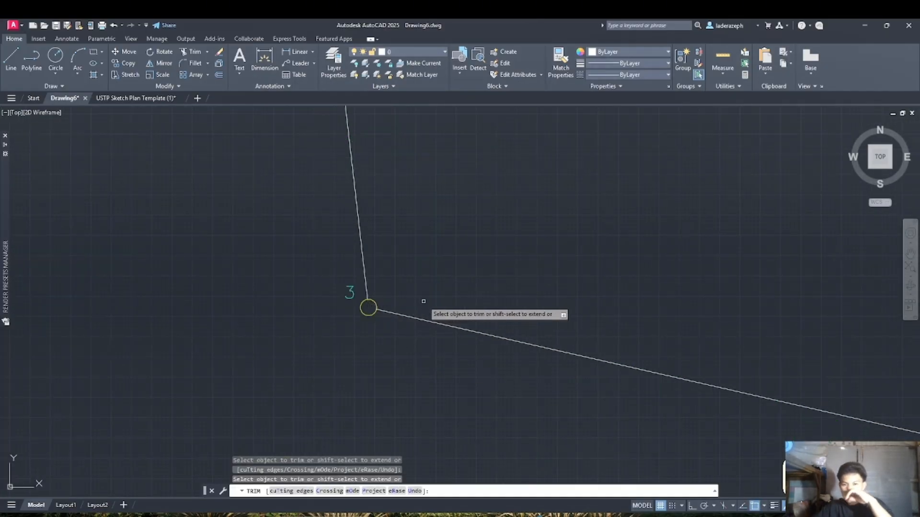
Inspect the lot's corner circles for leftover untrimmed line ends
key(space)
key(space)
scroll(433, 288, down, 11)
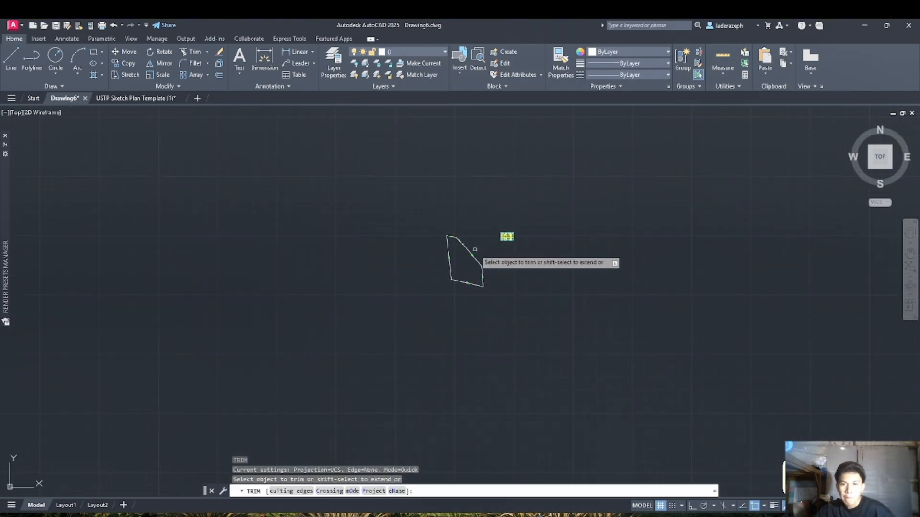
scroll(476, 251, up, 8)
scroll(522, 367, down, 8)
scroll(308, 181, up, 6)
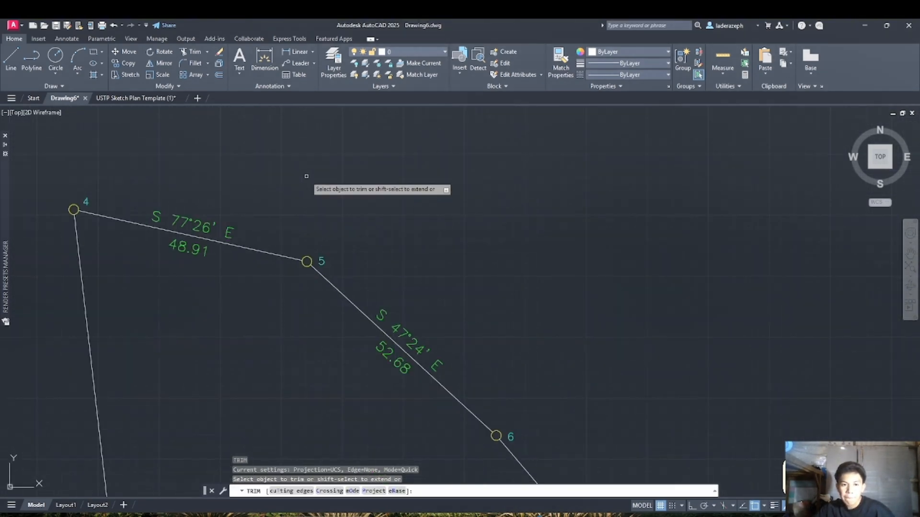
scroll(386, 300, down, 10)
scroll(386, 300, up, 5)
scroll(324, 228, down, 4)
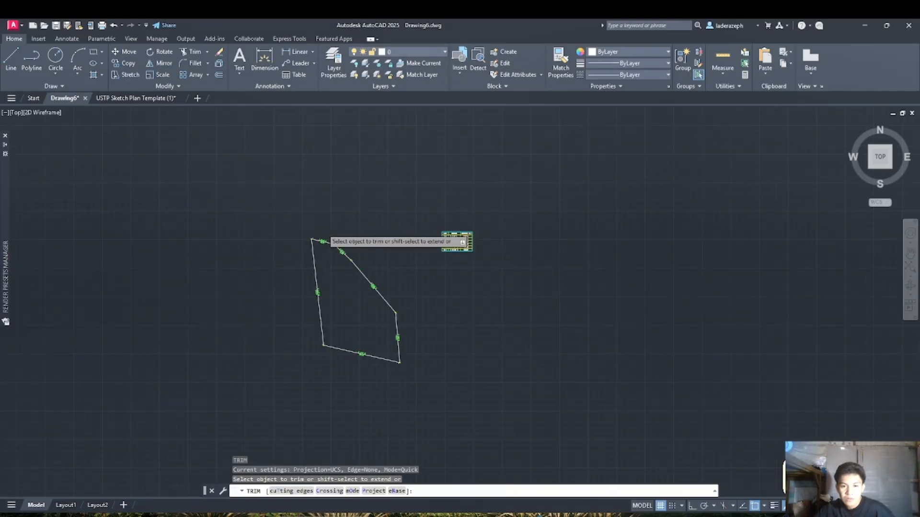
scroll(434, 346, up, 1)
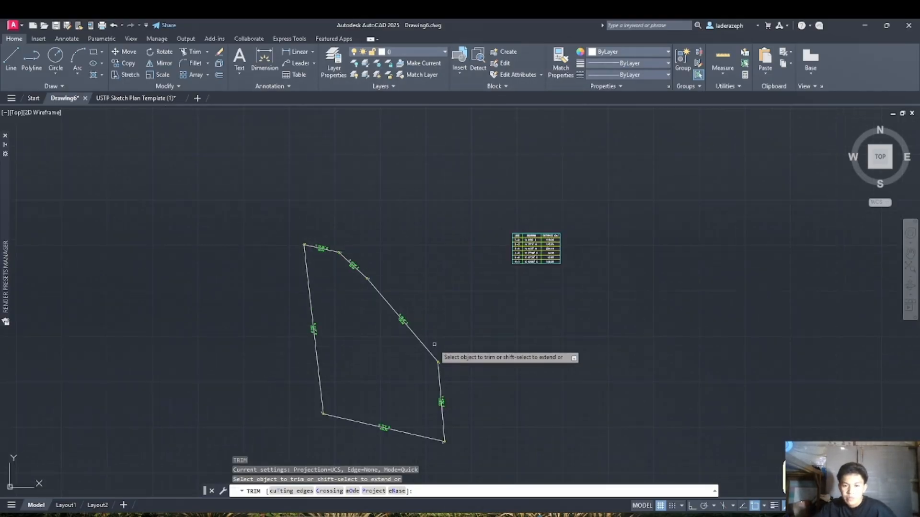
Review the sketch plan sheet in Layout1 of the USTP Sketch Plan Template, restore its model space and return to Drawing6
click(117, 98)
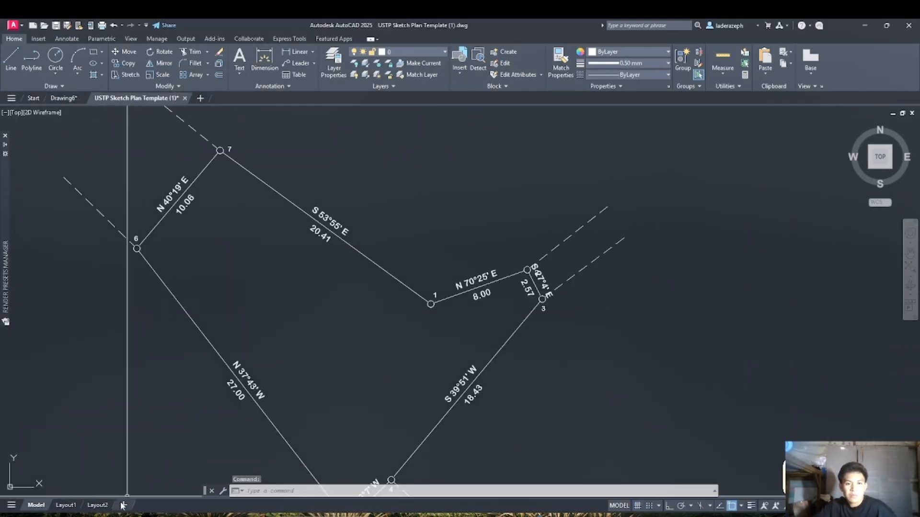
click(71, 505)
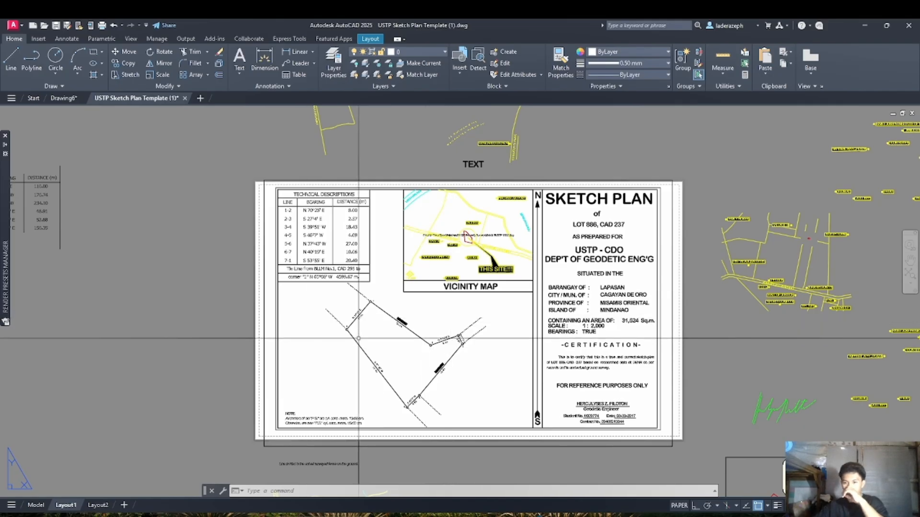
click(36, 506)
click(67, 99)
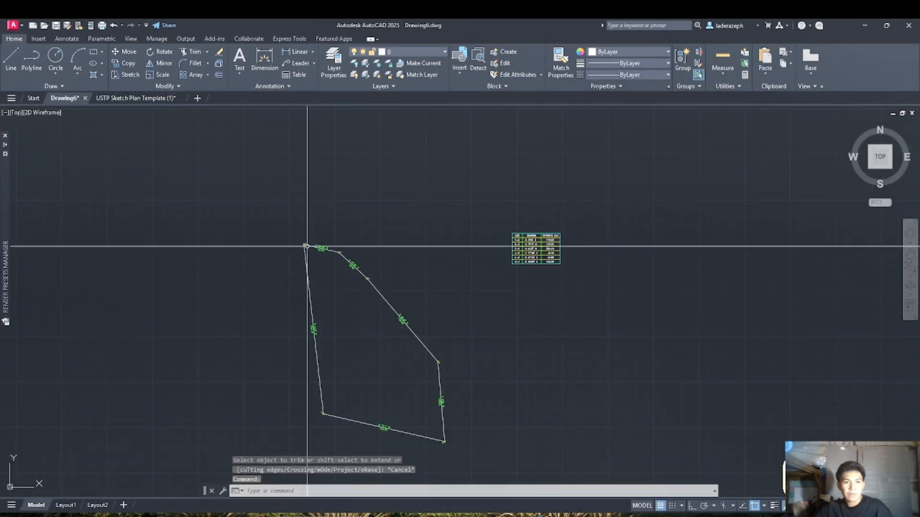
Copy the labelled lot boundary together with its technical description table to the clipboard
click(273, 226)
click(609, 451)
key(ctrl+c)
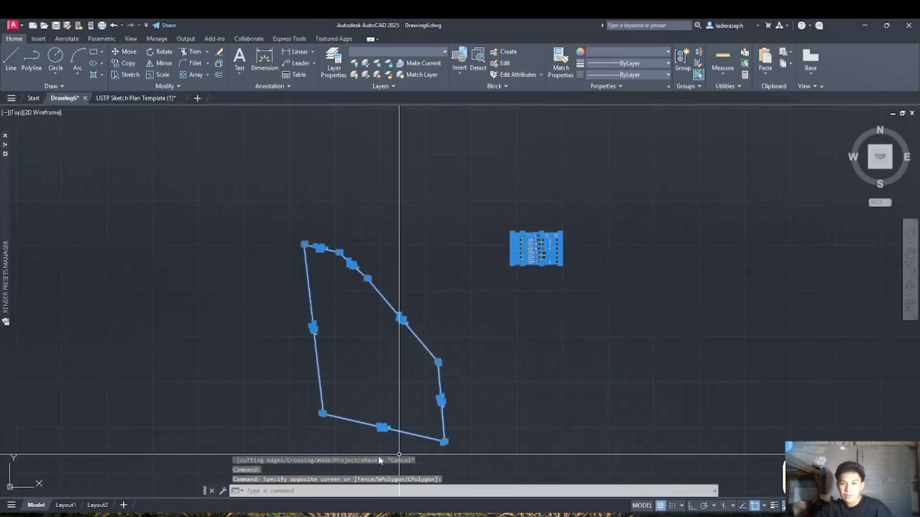
Switch to the USTP Sketch Plan Template and delete the old sample lot with its labels from model space
click(129, 98)
scroll(460, 297, down, 5)
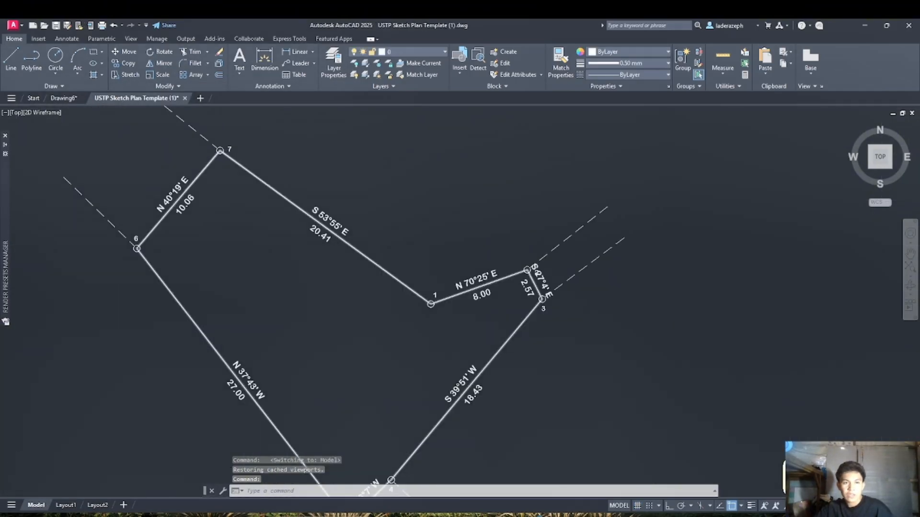
click(180, 270)
click(554, 387)
key(Delete)
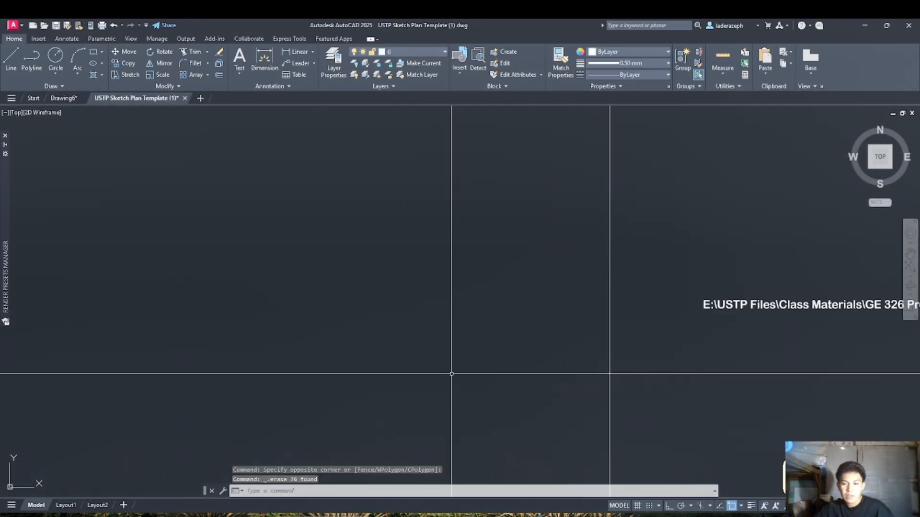
Paste the copied lot and table into the template's model space, west of the Vicinity frame
key(ctrl+v)
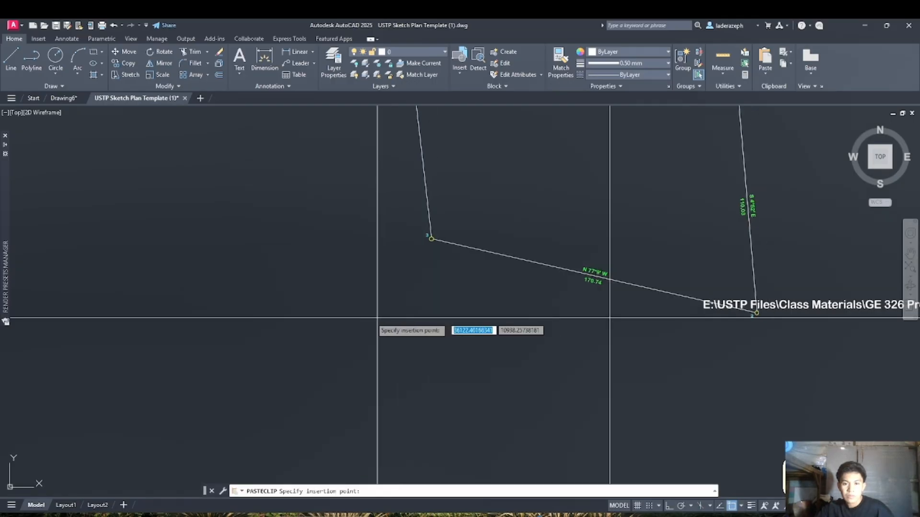
scroll(139, 425, down, 3)
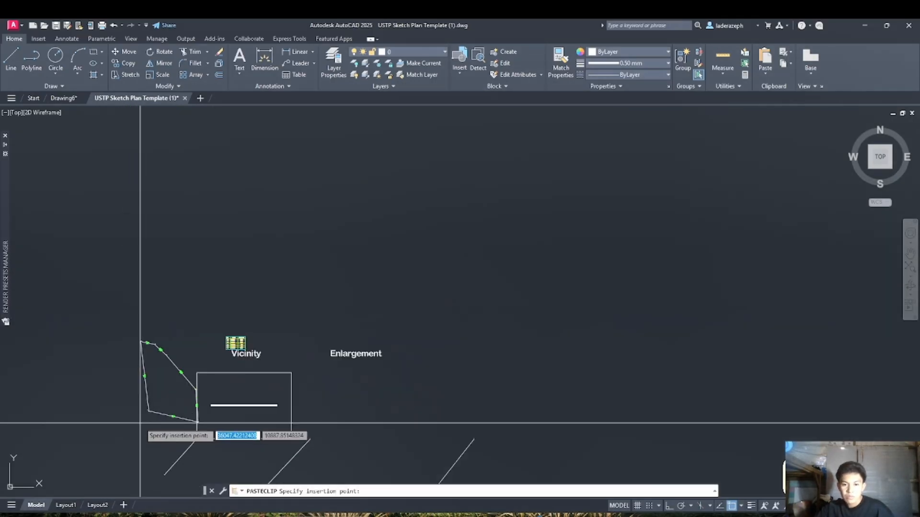
click(63, 474)
scroll(107, 414, down, 6)
scroll(82, 423, up, 8)
Move the pasted lot northwest, away from its table, using corner 4 as the base point
click(150, 263)
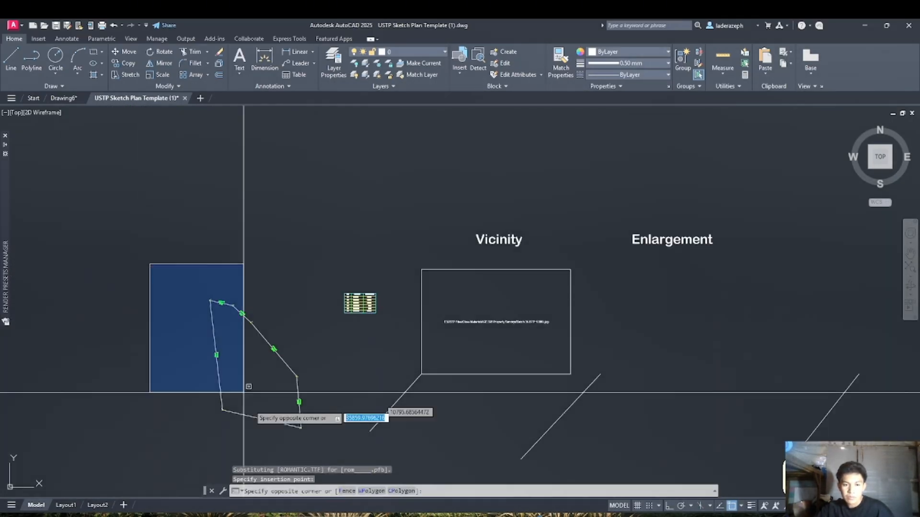
click(324, 438)
click(125, 52)
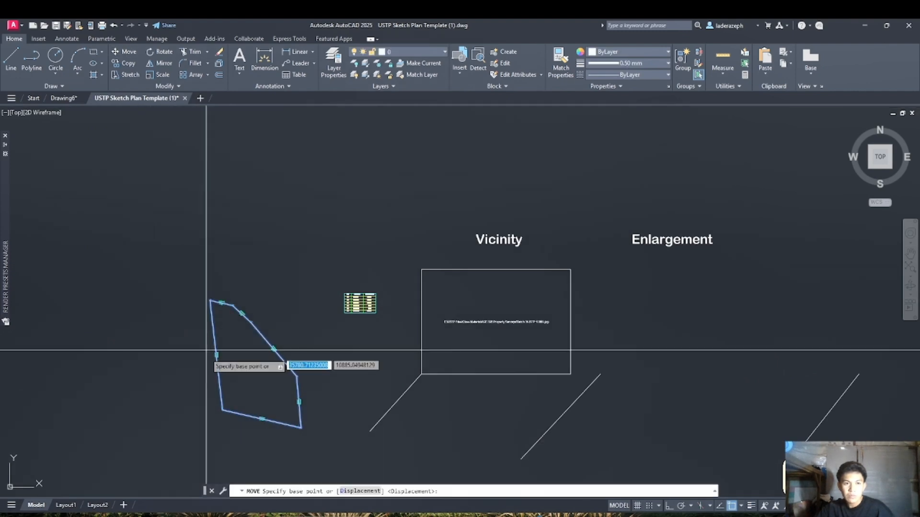
click(211, 301)
click(55, 246)
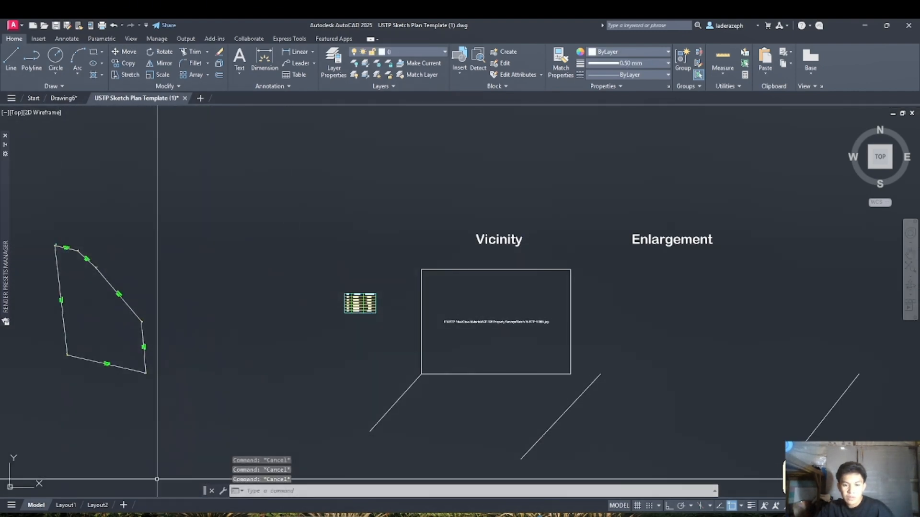
Delete the leftover bearing and distance table lying outside the sheet in Layout1, beside the drawing frame
click(66, 505)
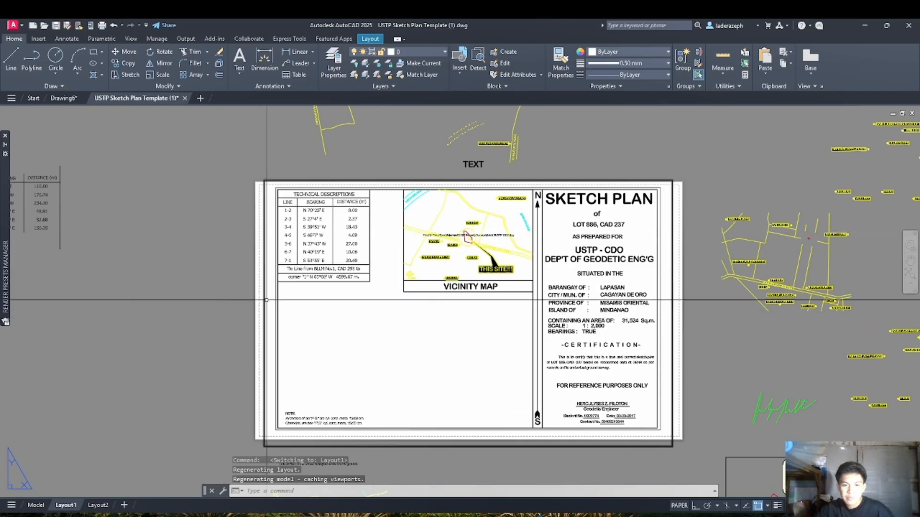
scroll(144, 277, down, 2)
click(119, 180)
click(19, 275)
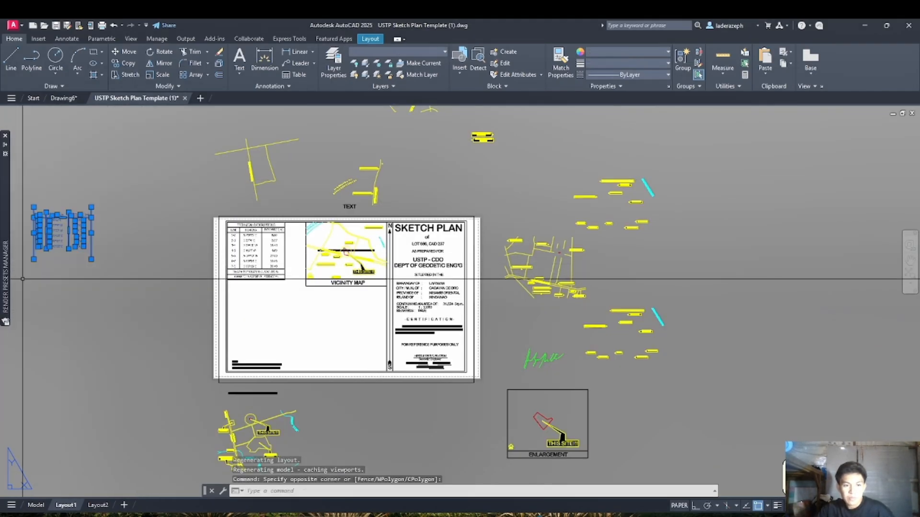
key(Delete)
Copy the technical description table from model space and paste it in Layout1 beside the sheet
click(93, 506)
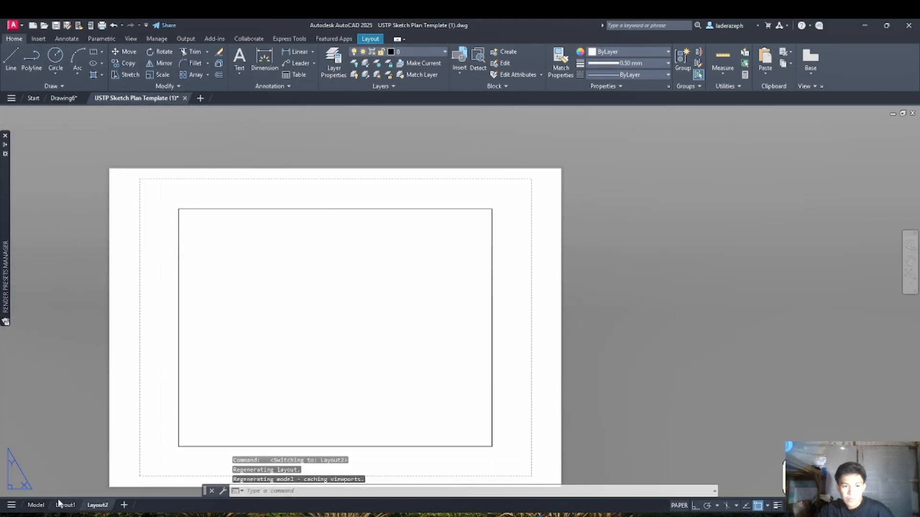
click(36, 505)
click(342, 291)
key(ctrl+c)
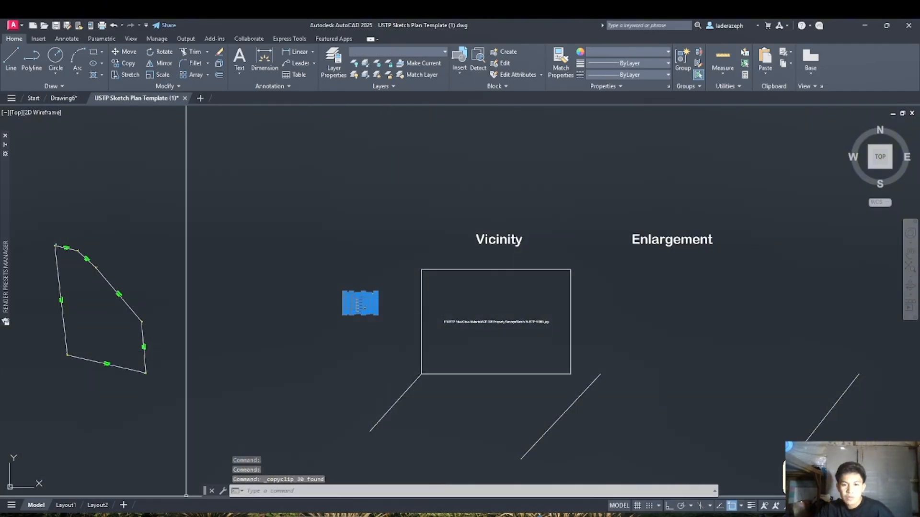
click(70, 505)
click(169, 284)
key(ctrl+v)
click(131, 253)
scroll(134, 258, up, 4)
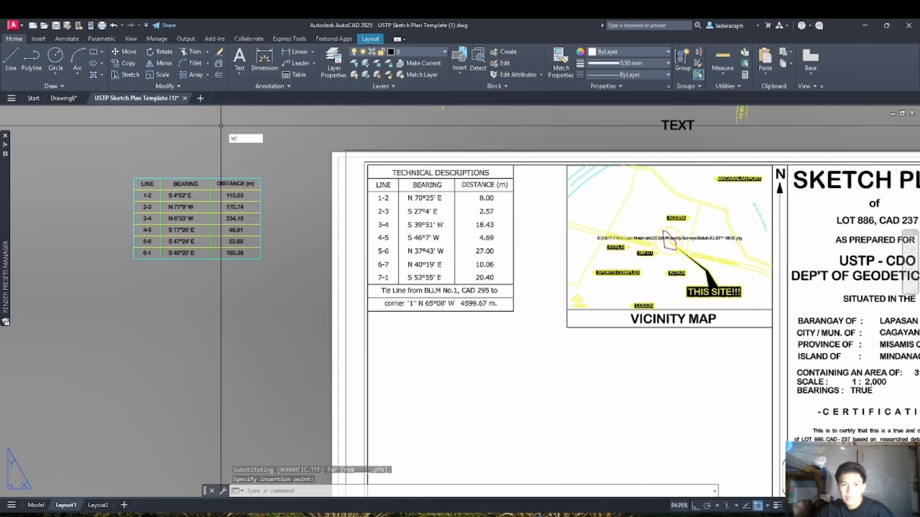
text(sc)
key(Return)
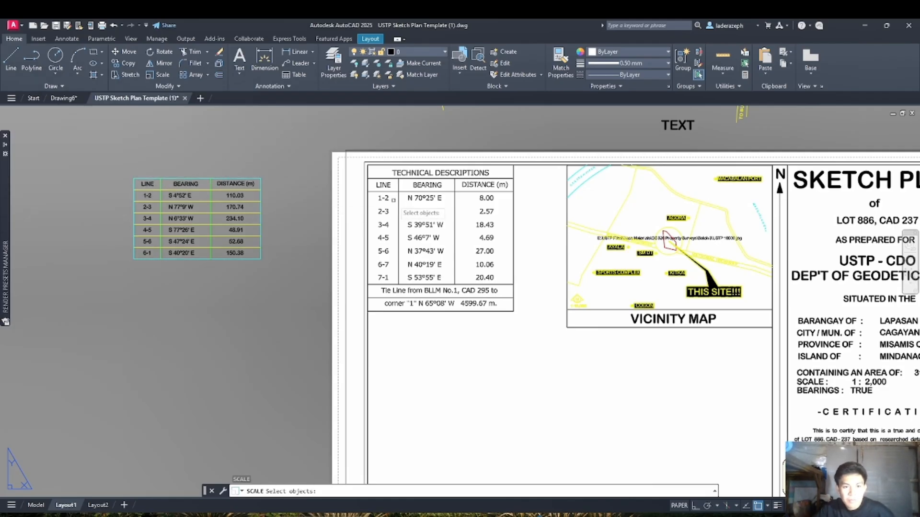
click(125, 171)
click(280, 278)
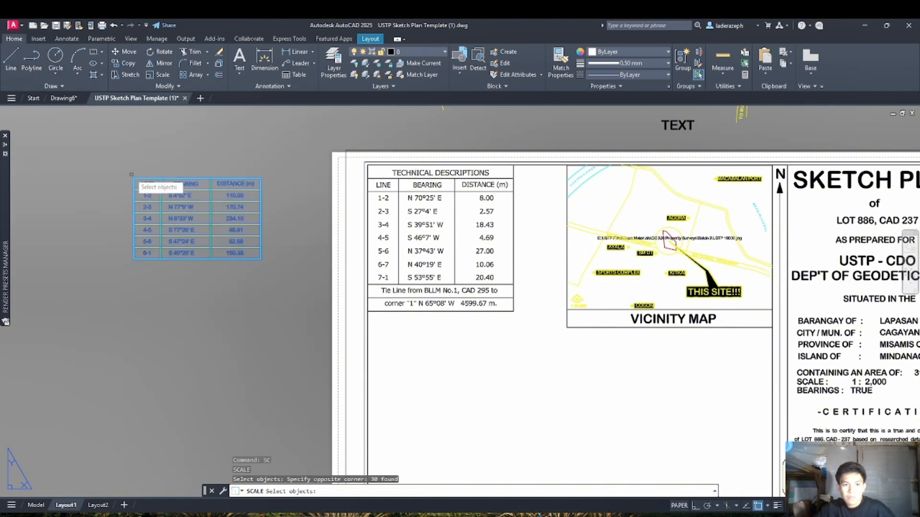
key(Escape)
key(Escape)
key(Escape)
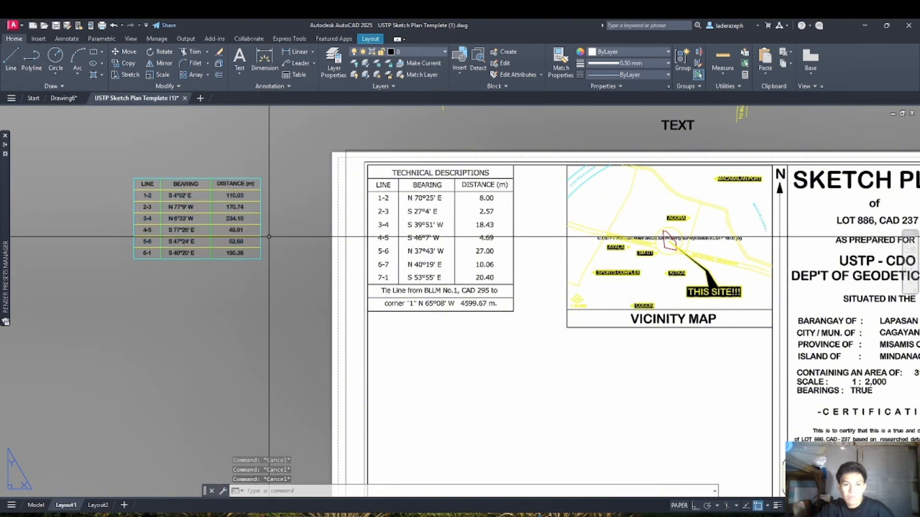
Scale the pasted bearing and distance table by reference from its upper-left corner, matching its width to the template's technical descriptions table
text(sc)
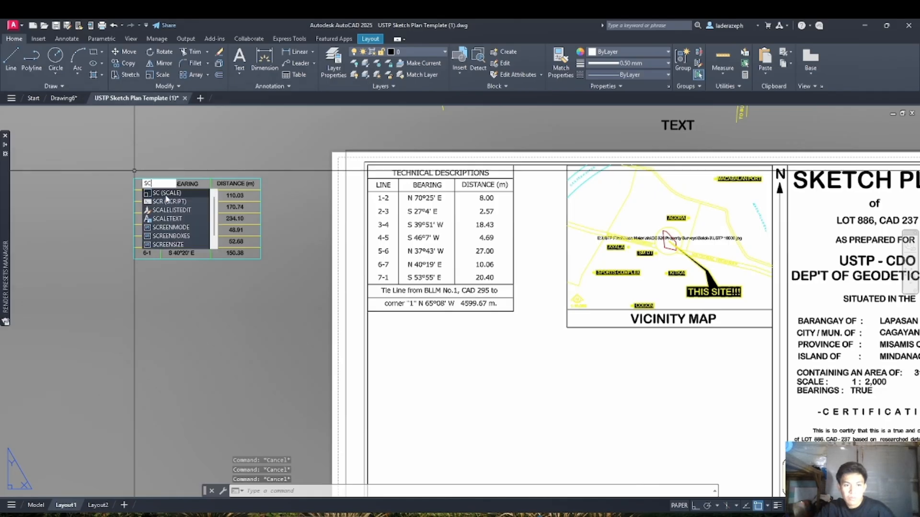
key(Return)
click(127, 172)
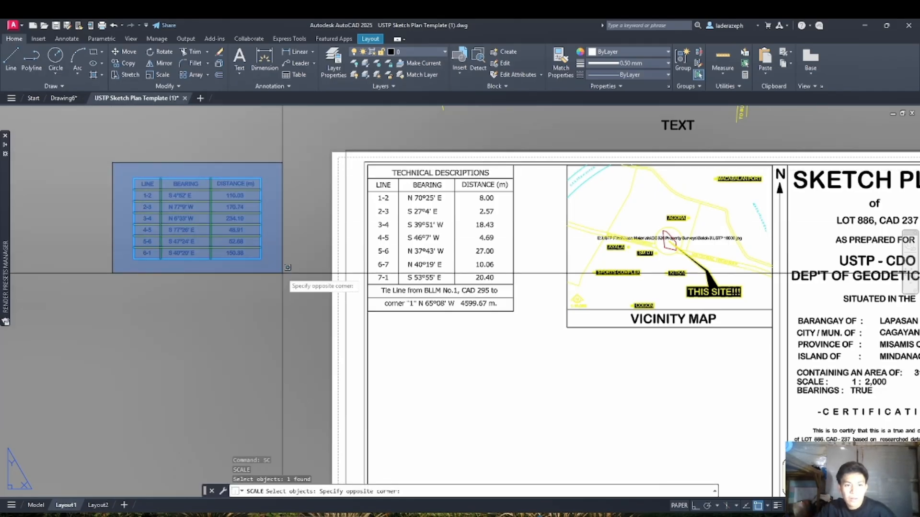
click(282, 273)
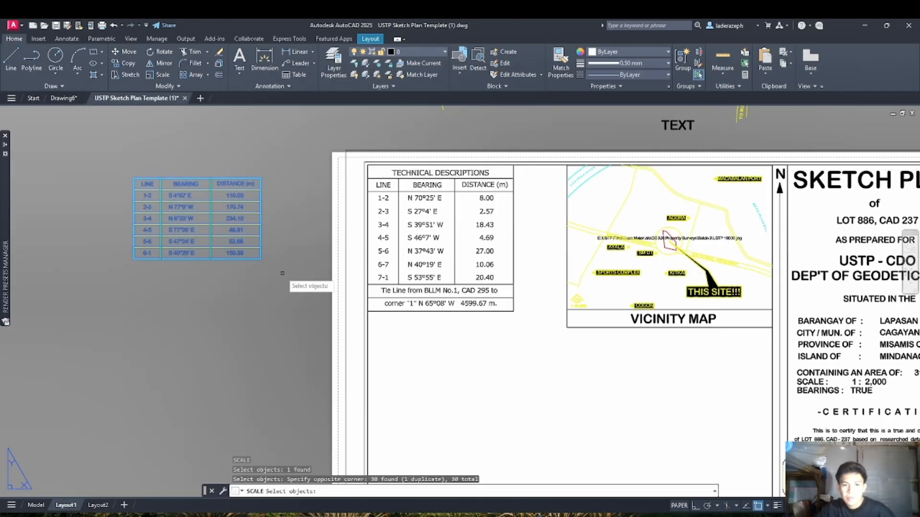
click(115, 156)
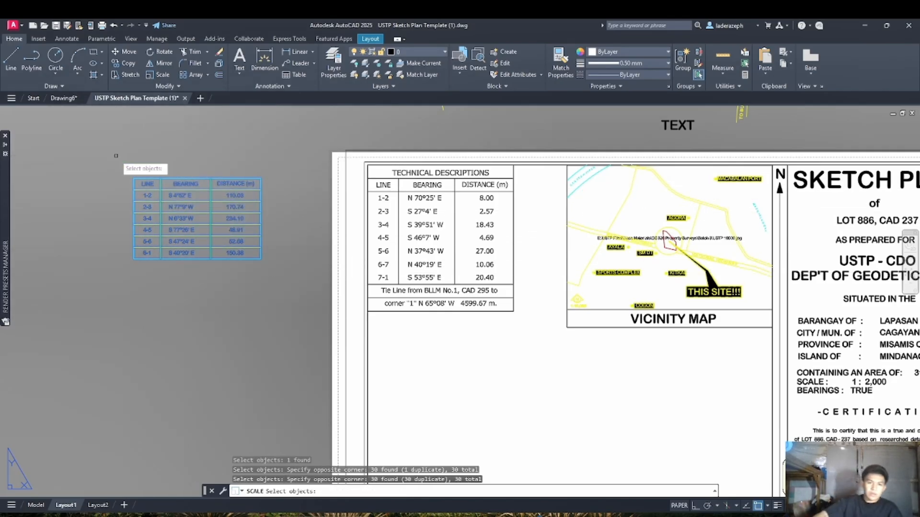
key(Return)
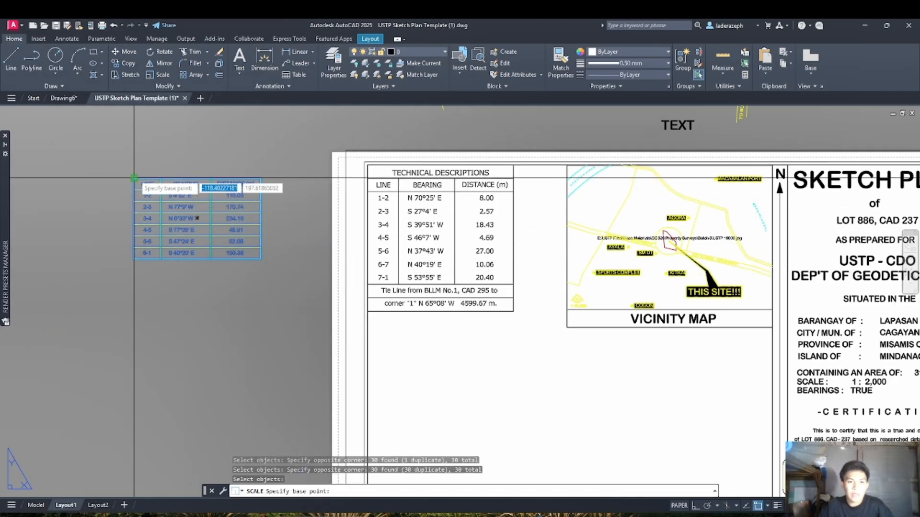
click(135, 179)
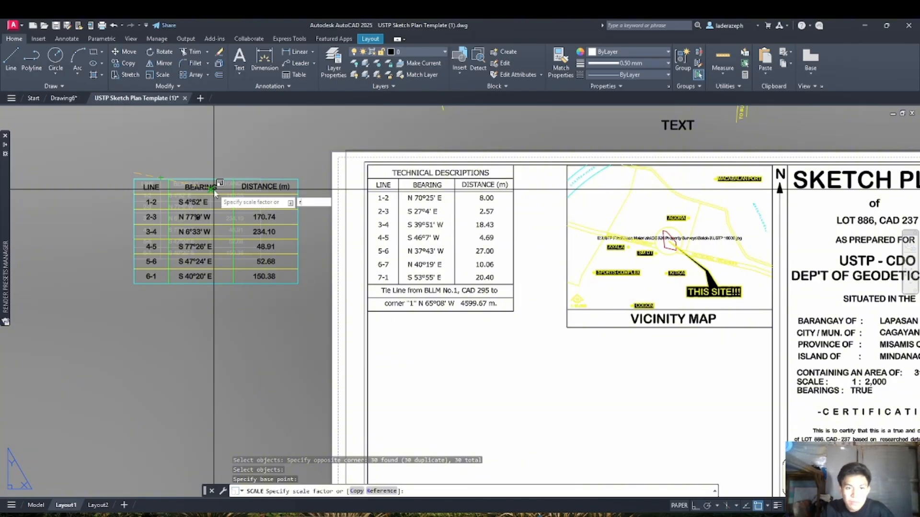
key(Return)
click(134, 177)
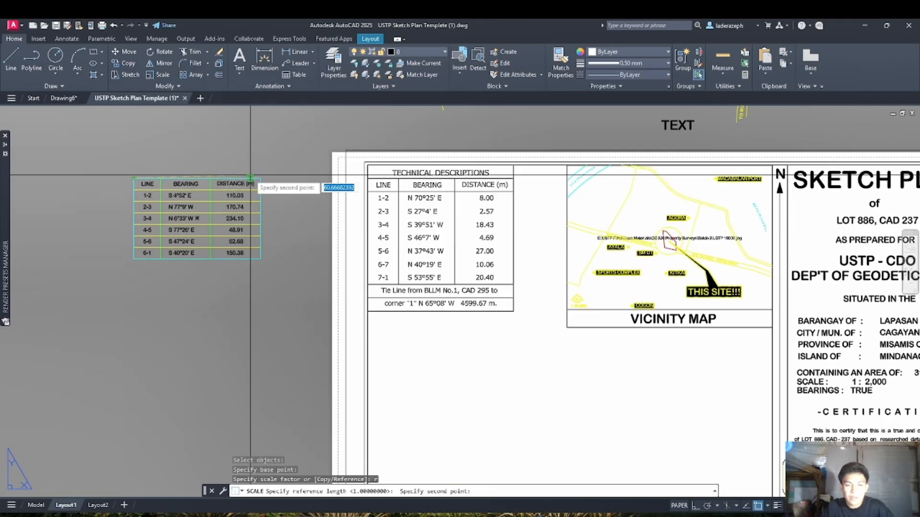
click(261, 177)
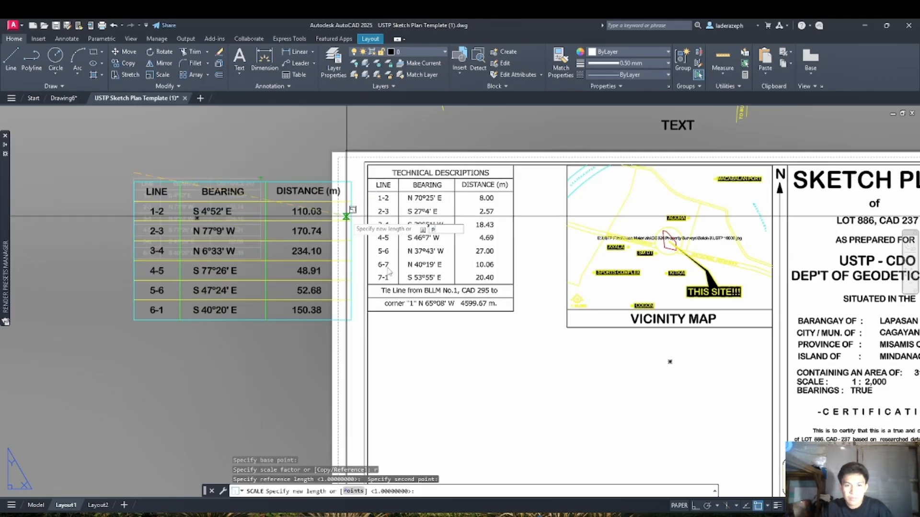
text(p)
key(Return)
scroll(383, 296, up, 4)
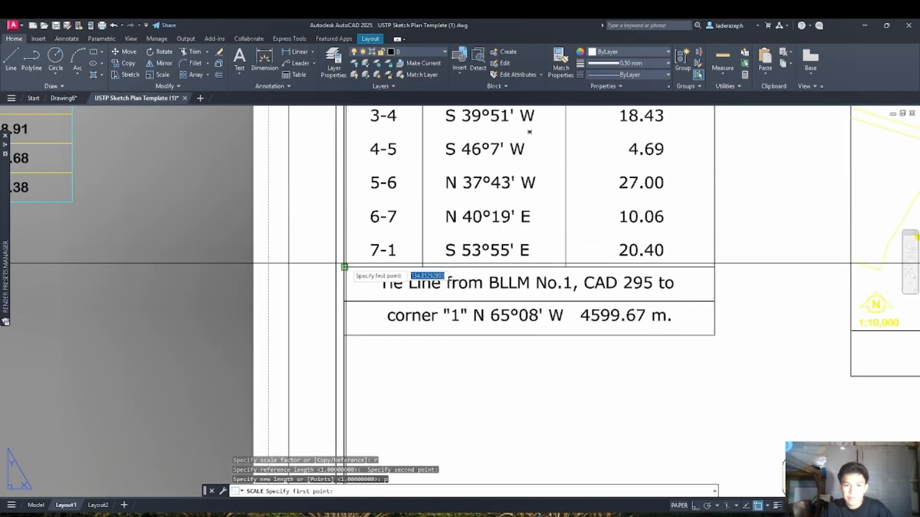
click(345, 271)
click(714, 271)
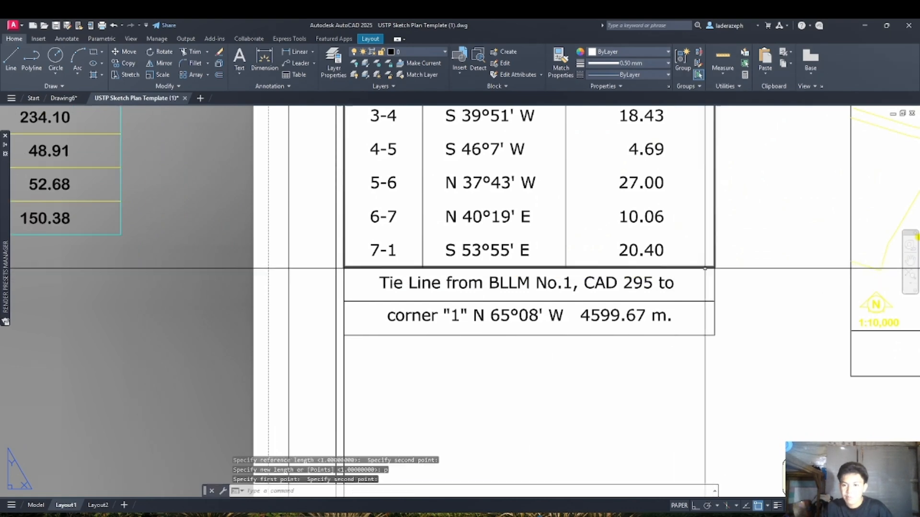
key(Return)
scroll(361, 287, down, 4)
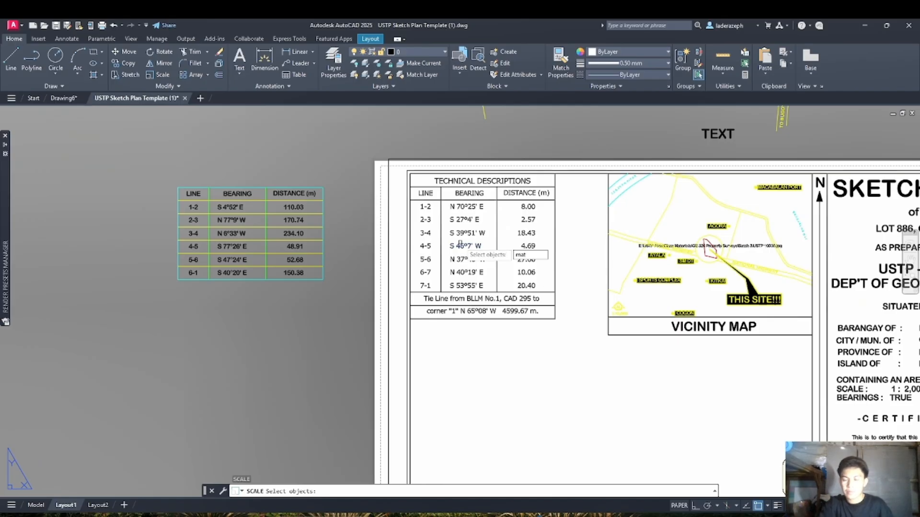
key(Escape)
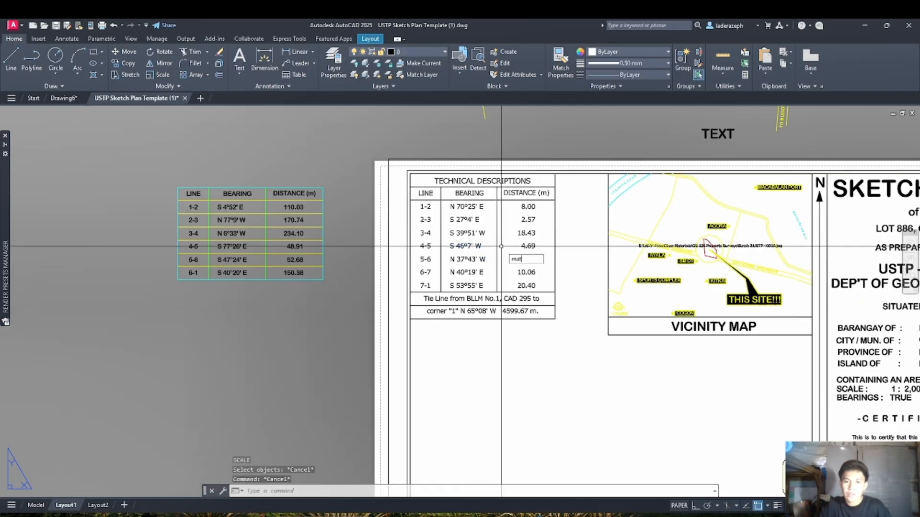
Match the properties of the template table's bearing text onto the whole pasted table outside the sheet
key(Return)
click(478, 239)
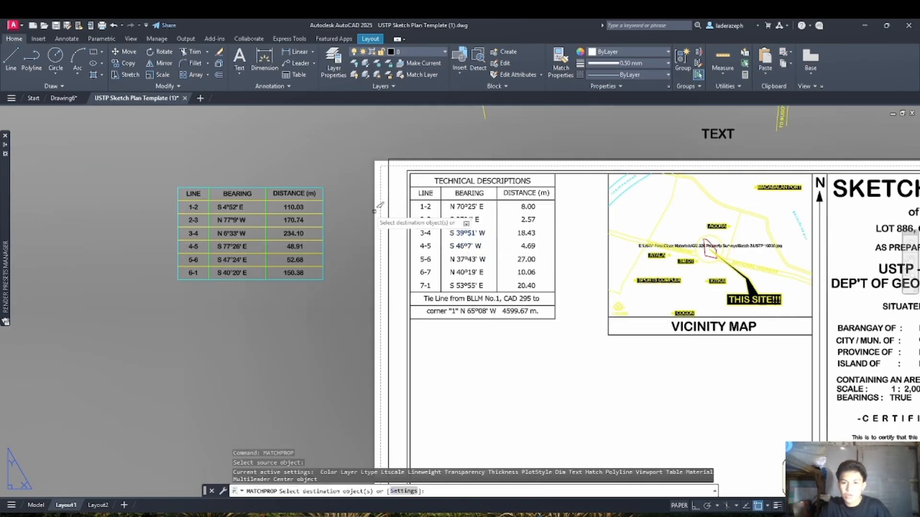
click(173, 181)
click(344, 311)
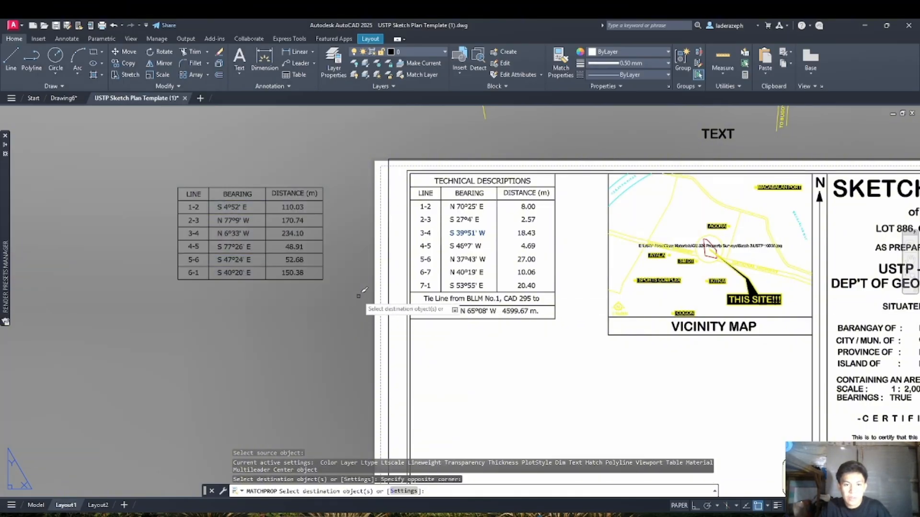
key(Escape)
click(569, 293)
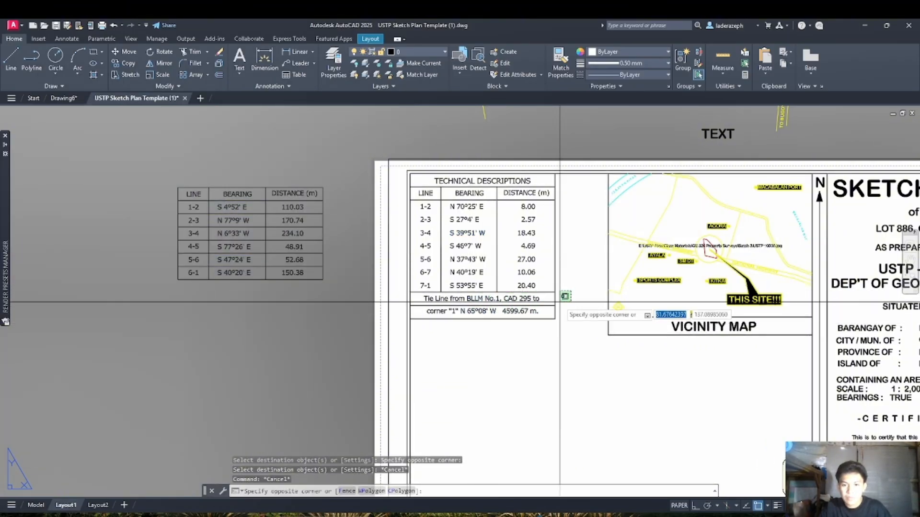
key(Escape)
click(417, 298)
key(Escape)
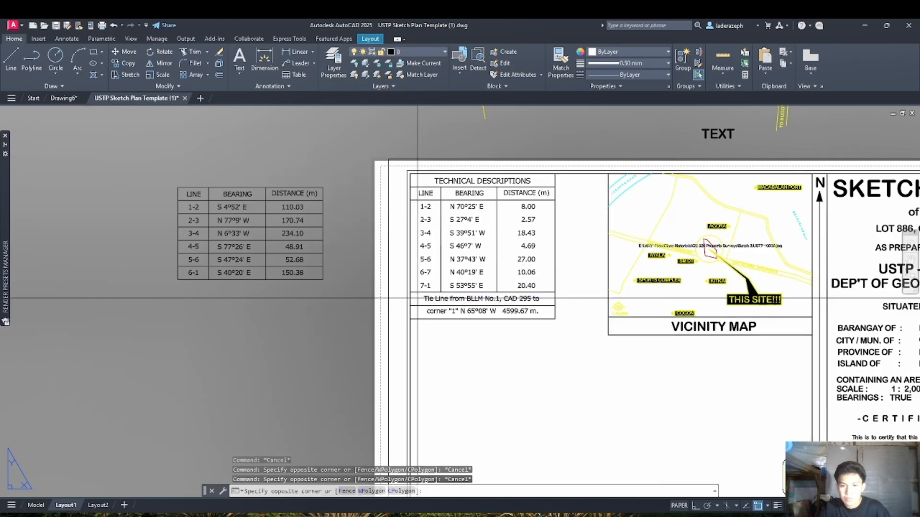
click(548, 317)
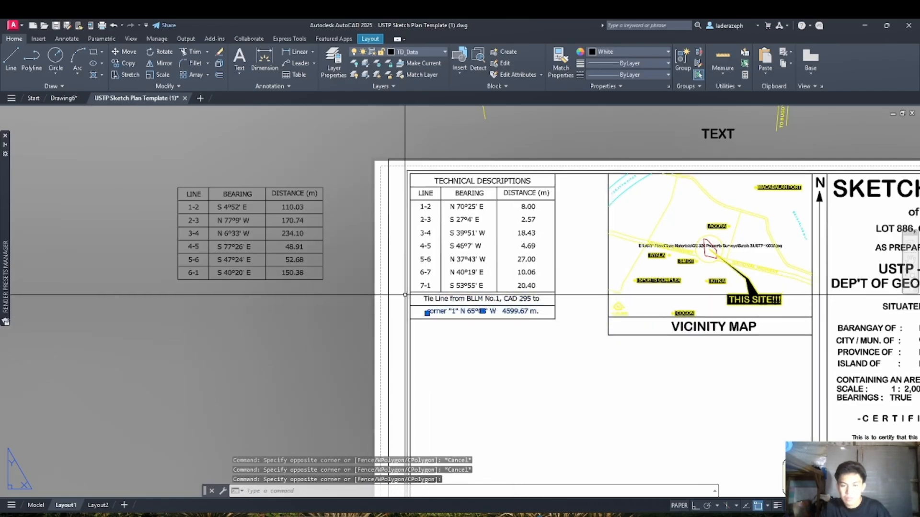
click(406, 295)
key(Escape)
Copy the template's two tie line text rows with their divider line and paste them directly beneath the scaled table
click(437, 299)
click(432, 306)
click(435, 313)
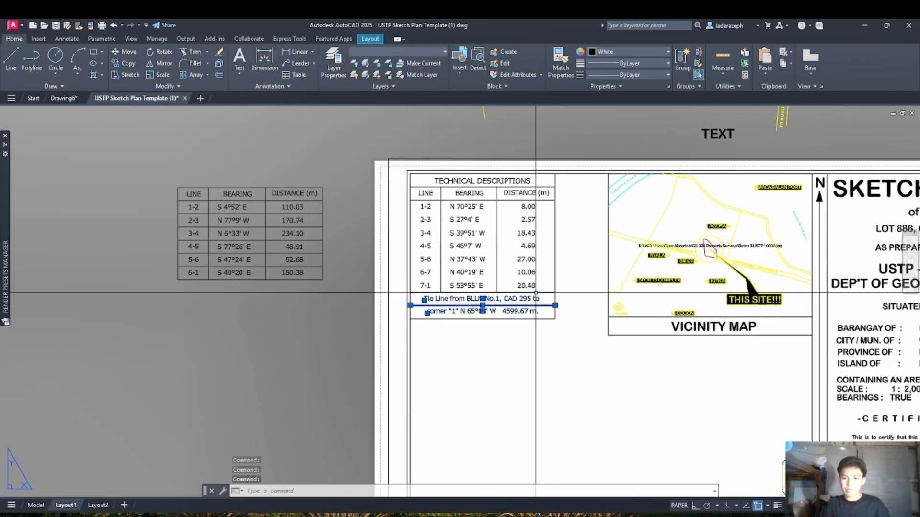
key(ctrl+v)
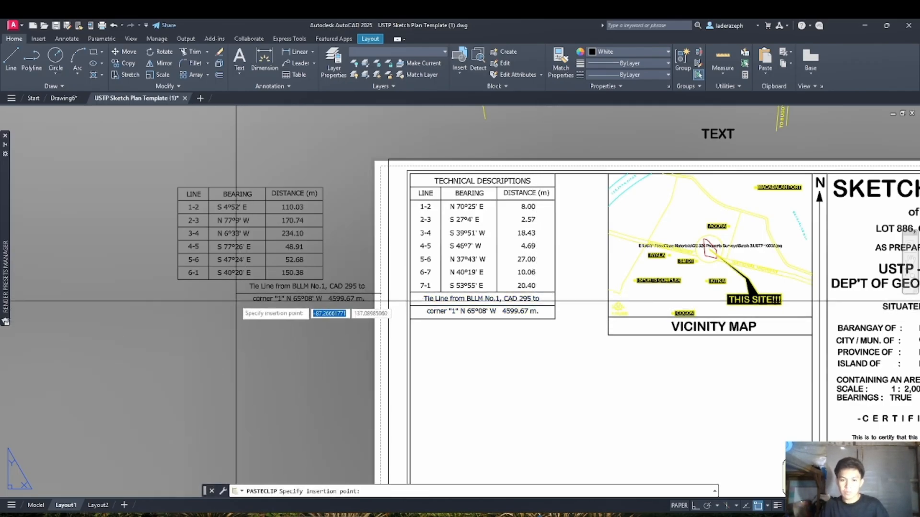
click(177, 300)
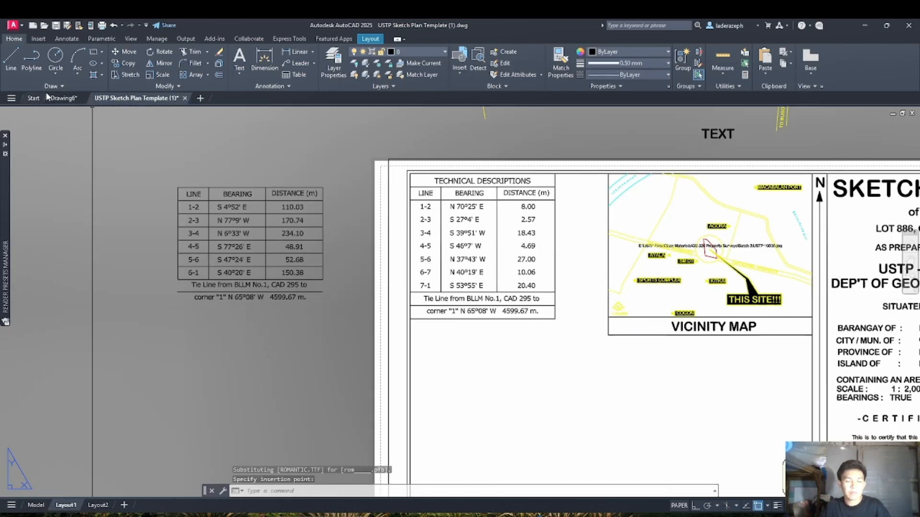
Move the pasted tie line texts and divider line slightly down from the table's bottom edge
click(167, 286)
click(314, 307)
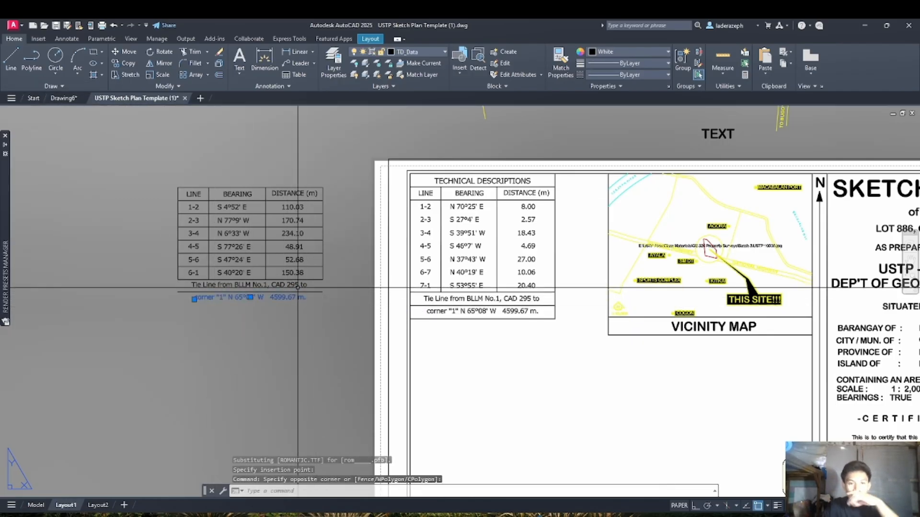
click(297, 288)
click(220, 287)
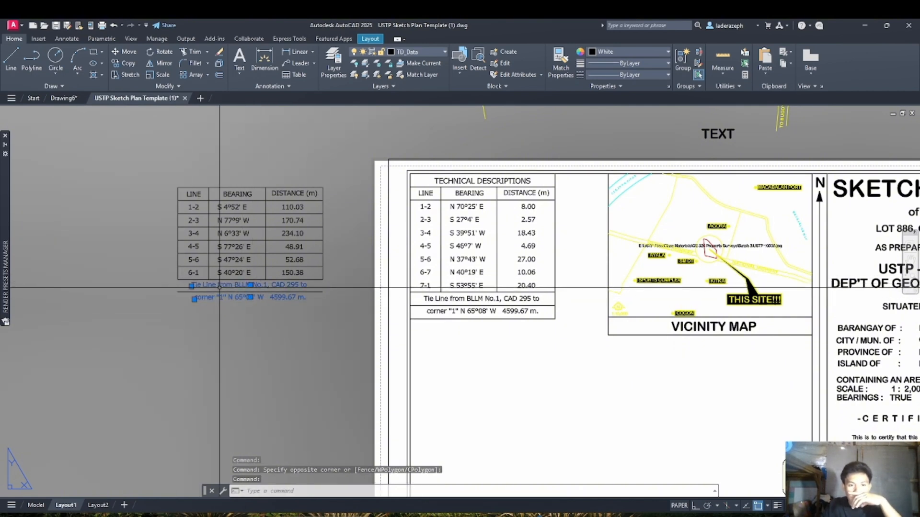
click(224, 291)
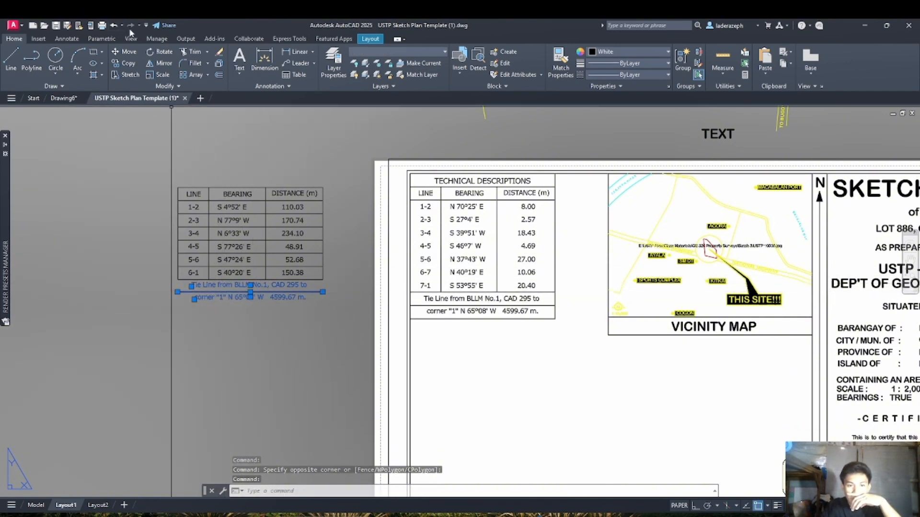
text(m)
key(Return)
click(177, 292)
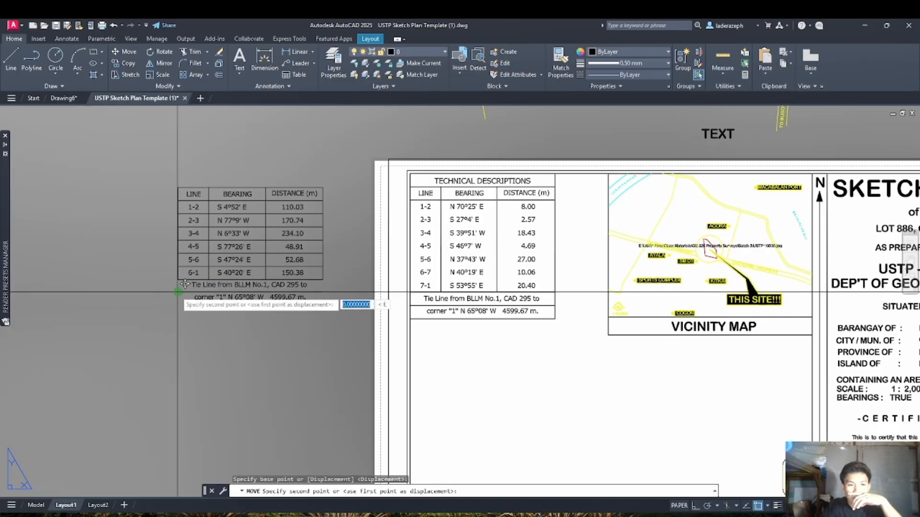
scroll(179, 297, up, 2)
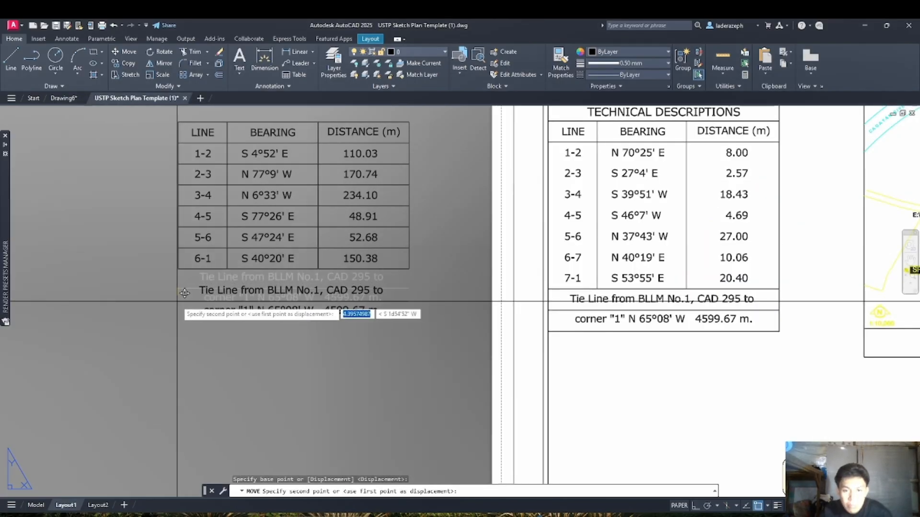
key(Escape)
key(Escape)
key(Escape)
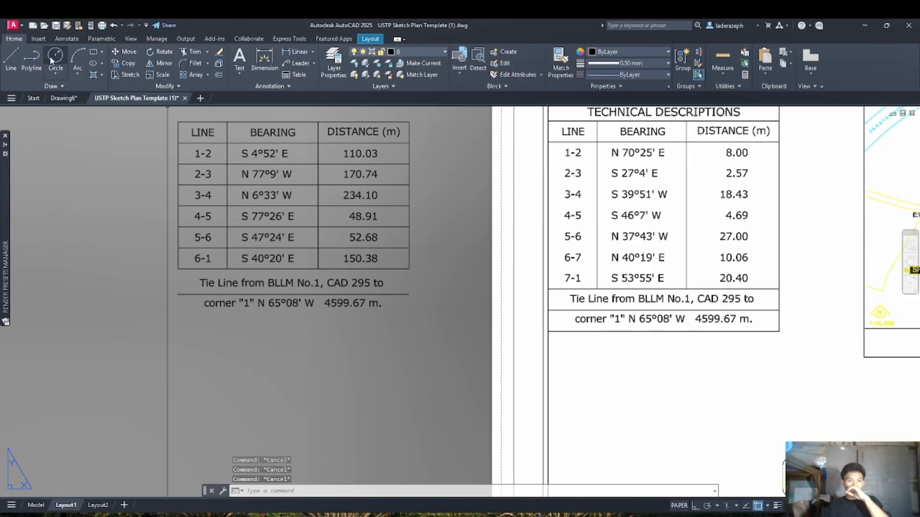
Try to draw the left and bottom border lines around the tie line rows without Ortho, and undo both segments
click(11, 58)
click(178, 269)
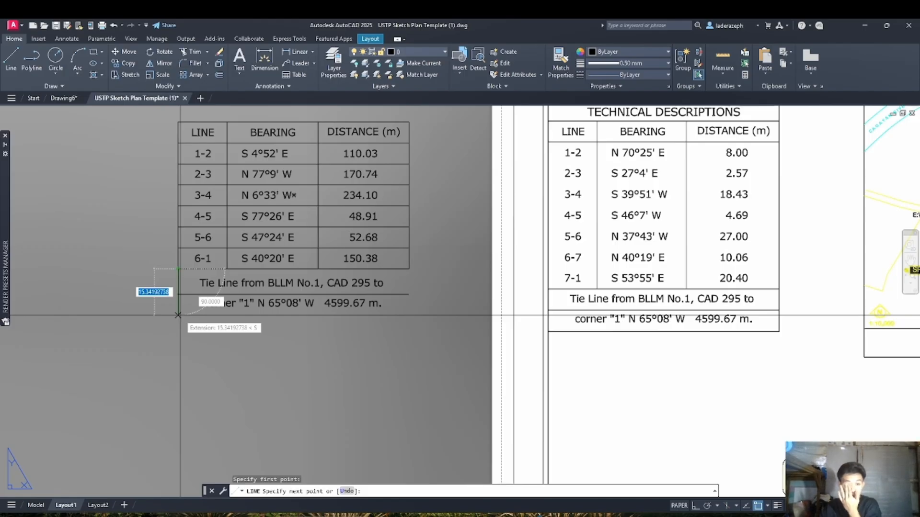
click(178, 315)
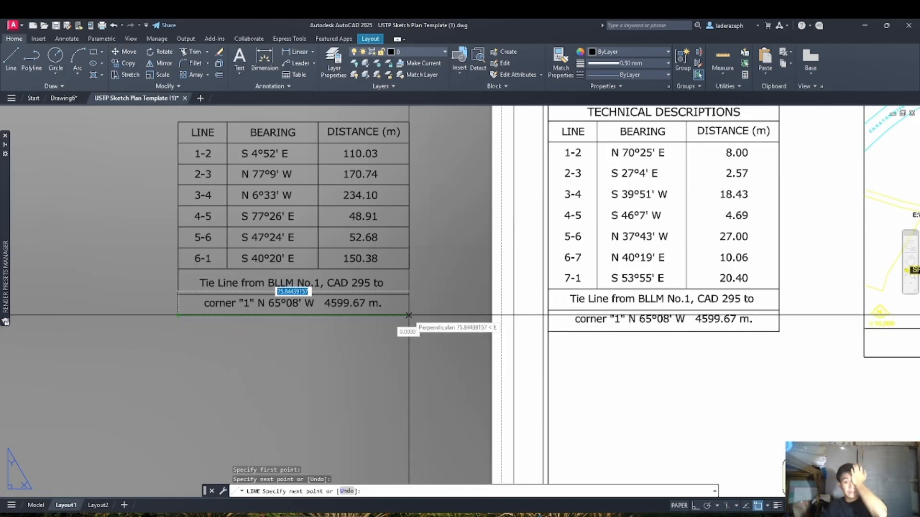
click(409, 315)
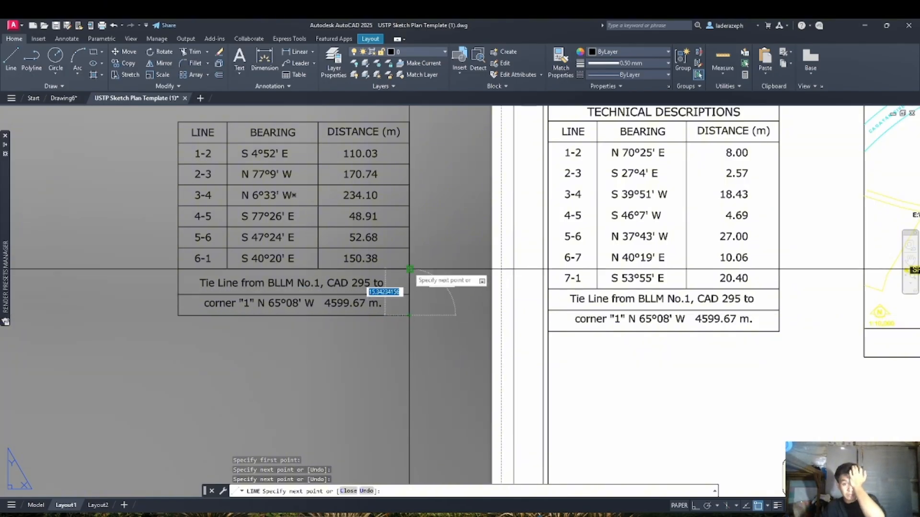
key(ctrl+z)
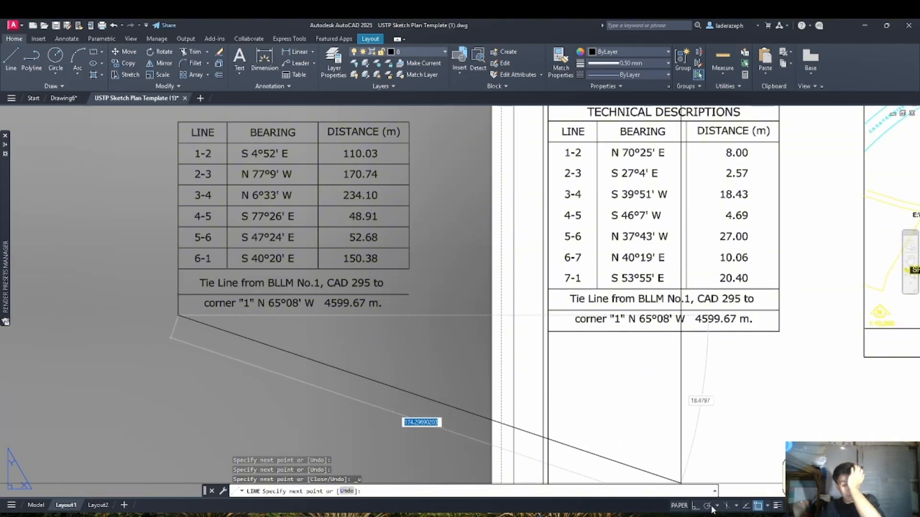
click(693, 505)
key(ctrl+z)
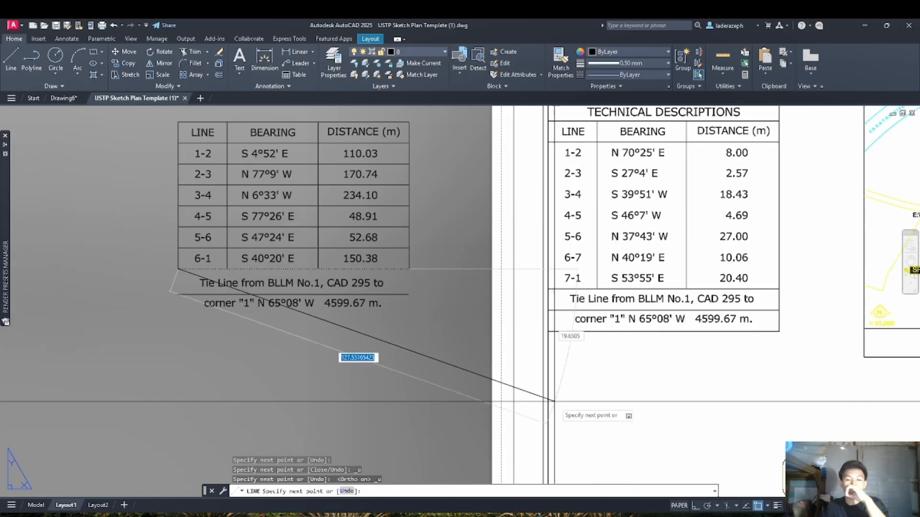
Turn on Ortho and draw the left, bottom and right border lines enclosing the tie line rows beneath the table
click(693, 506)
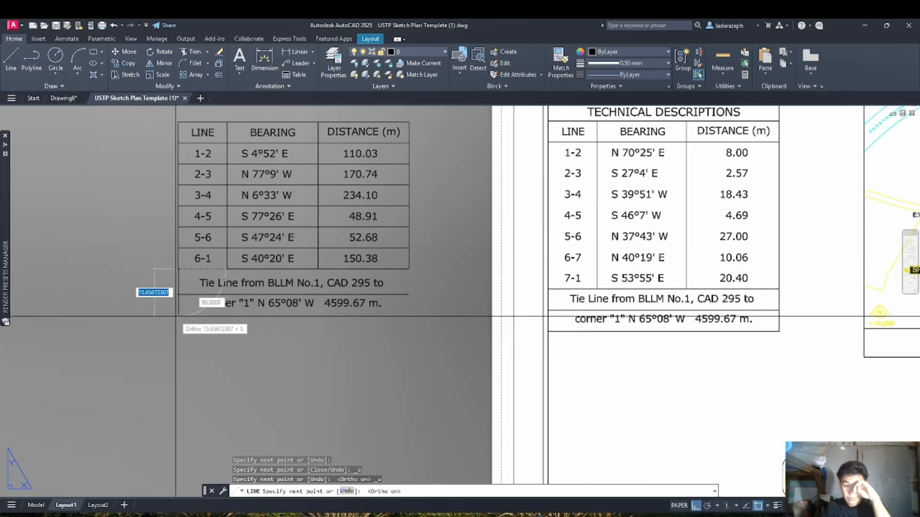
click(177, 316)
click(408, 315)
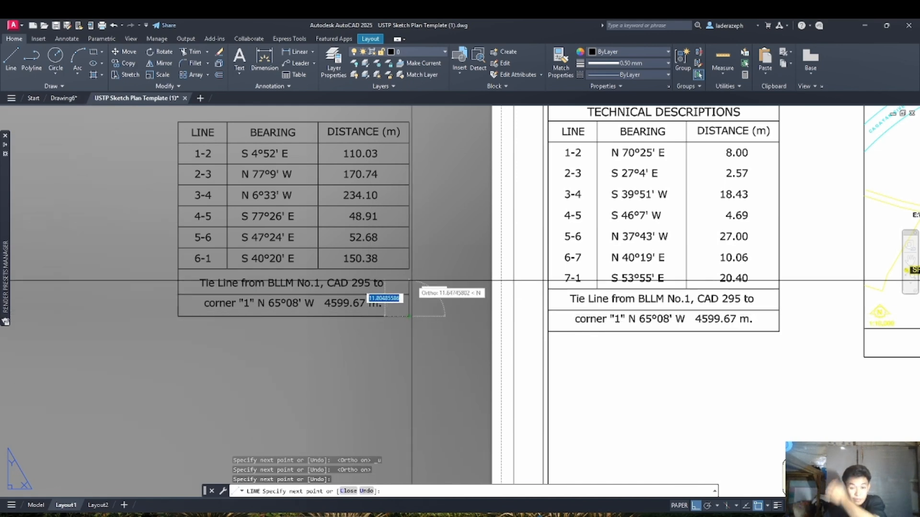
key(Return)
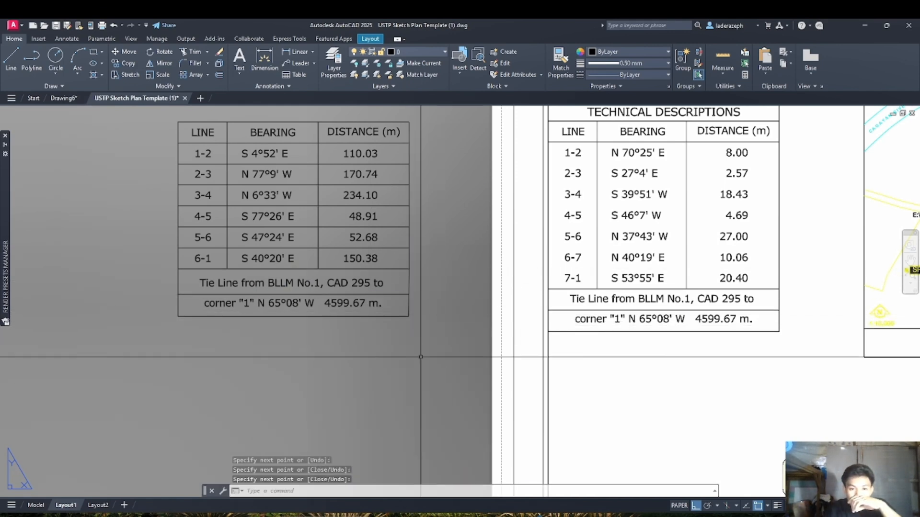
key(Return)
key(Return)
key(Escape)
key(Escape)
scroll(465, 257, down, 2)
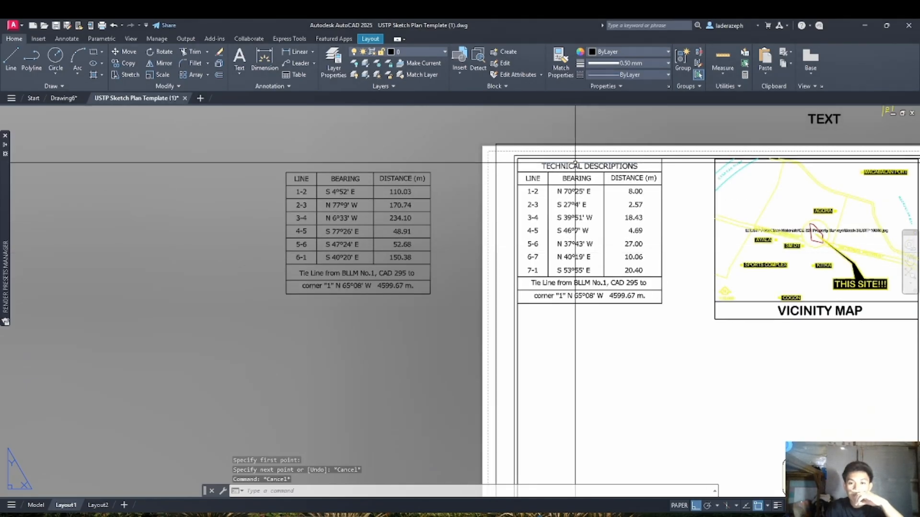
Paste the TECHNICAL DESCRIPTIONS title centred above the header row of the scaled table
key(ctrl+v)
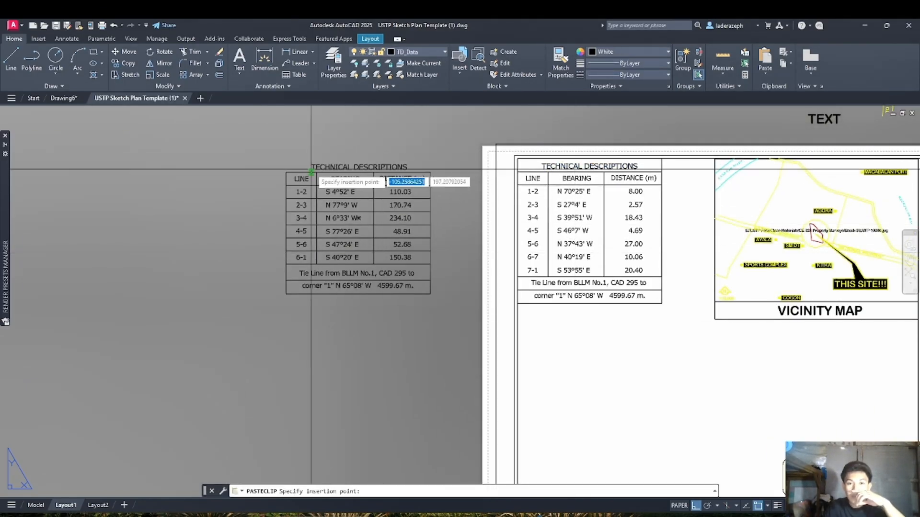
scroll(314, 168, up, 3)
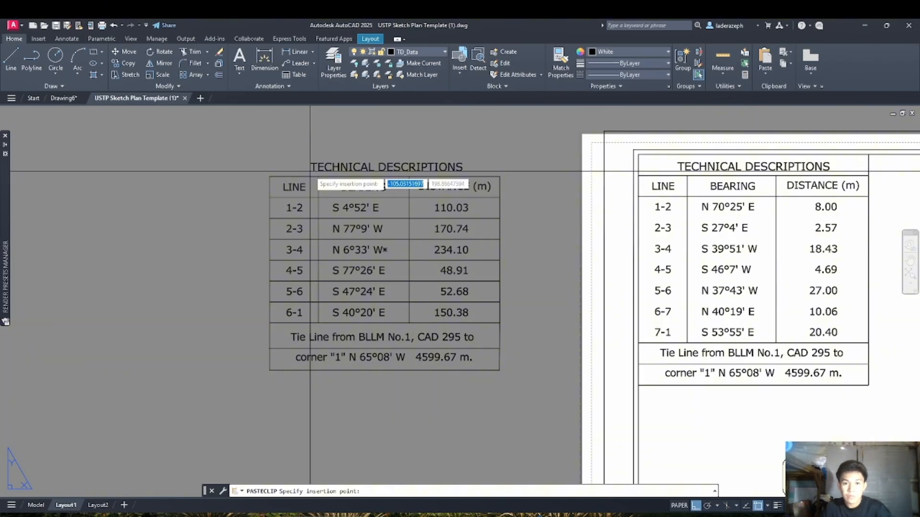
click(310, 171)
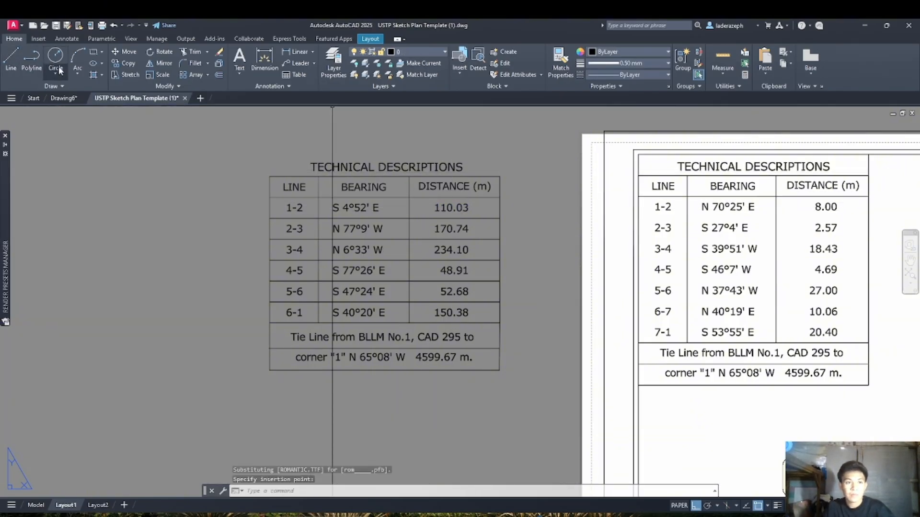
Draw the left, top and right border lines enclosing the TECHNICAL DESCRIPTIONS title above the scaled table
click(11, 60)
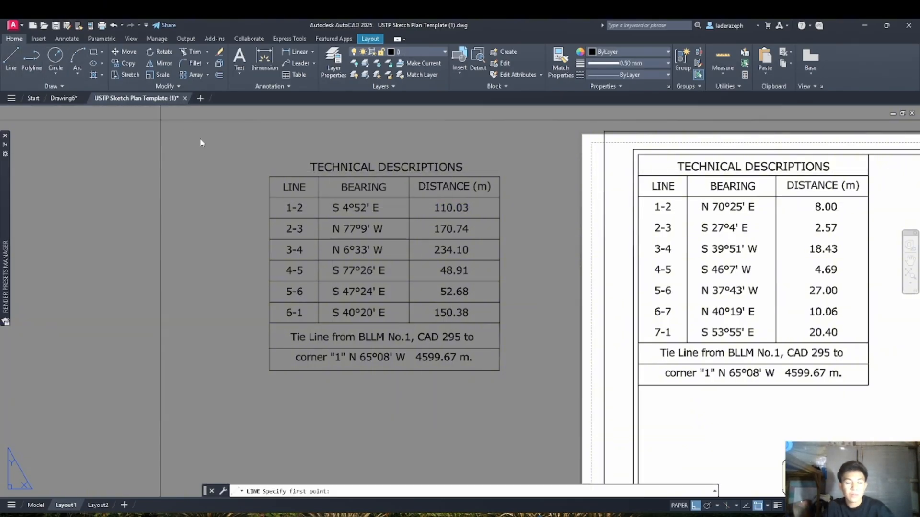
click(270, 177)
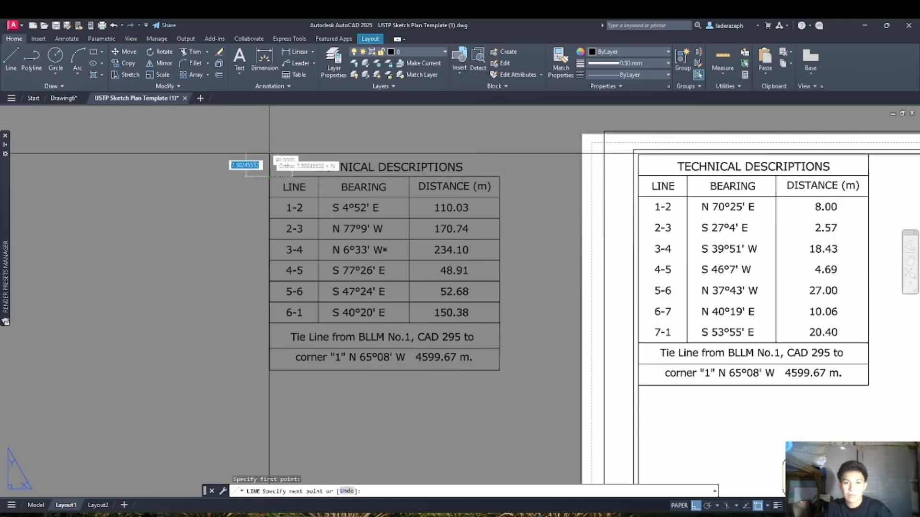
click(270, 154)
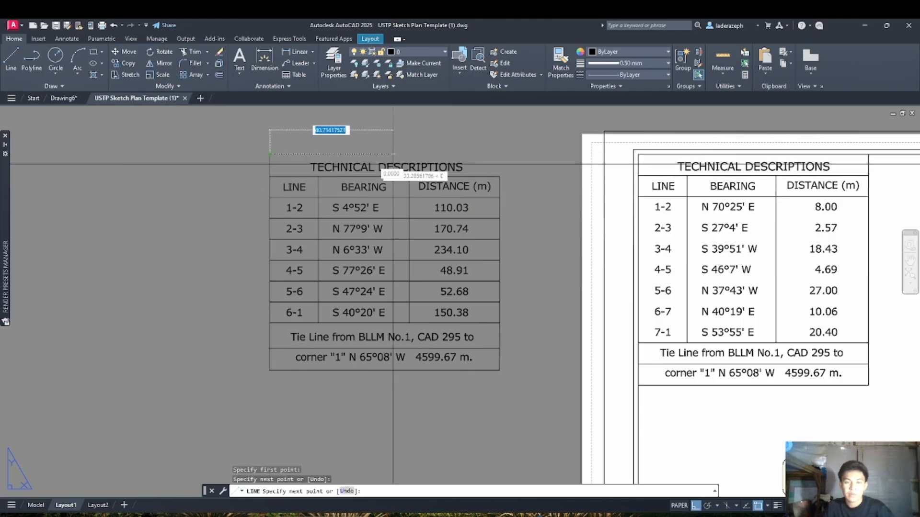
click(499, 154)
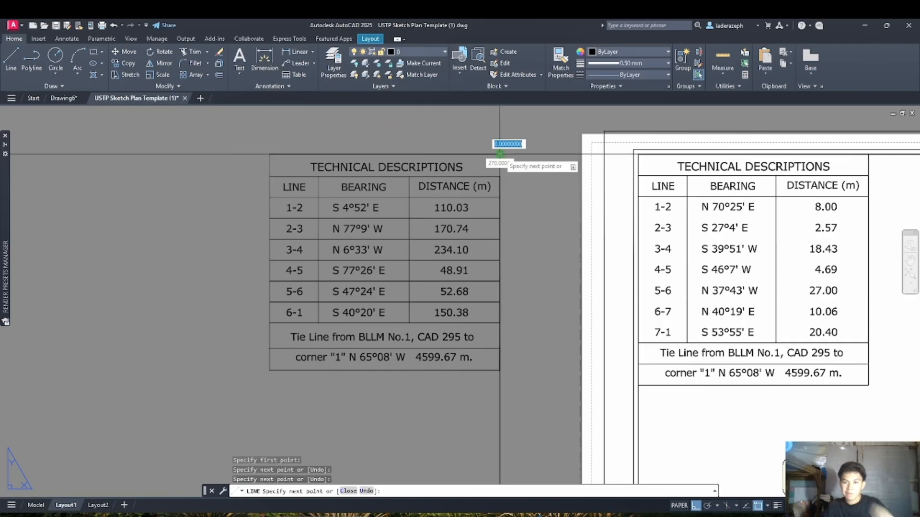
scroll(496, 152, up, 4)
key(Escape)
key(Escape)
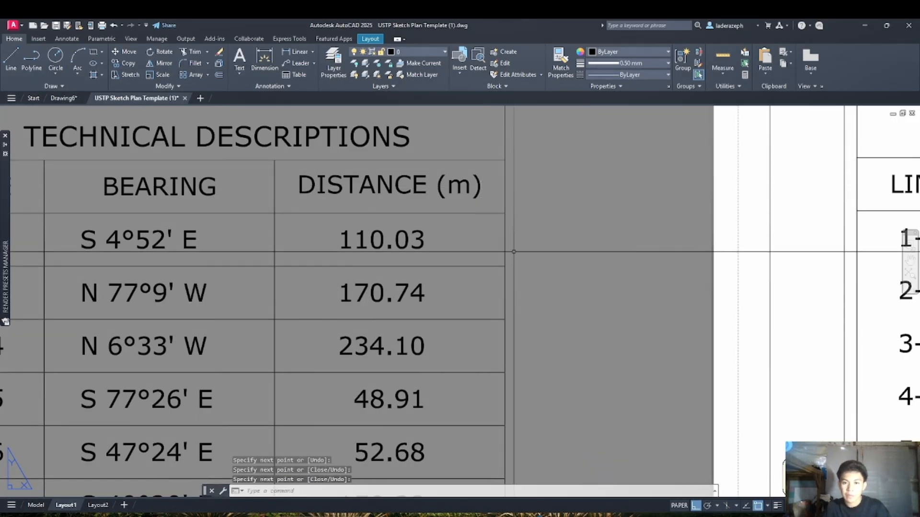
Delete the old technical descriptions texts and their divider lines from the template's upper-left table area
scroll(533, 329, down, 8)
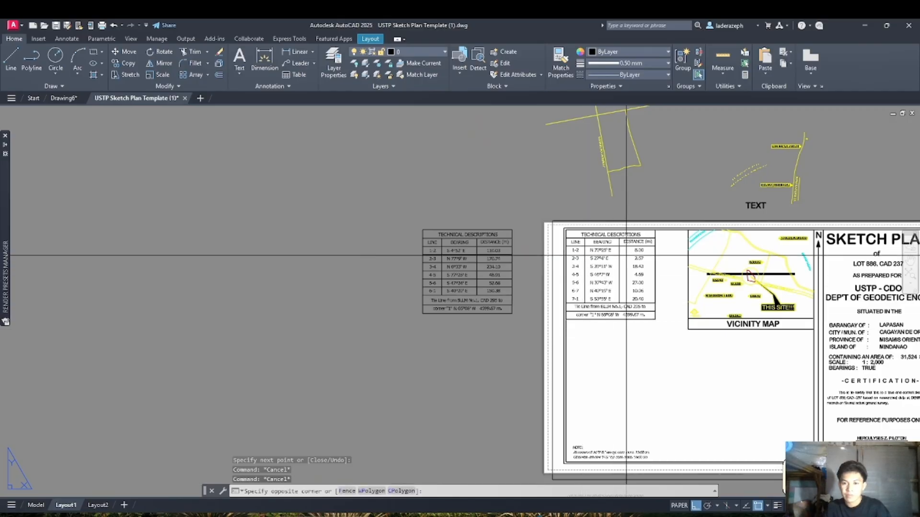
click(638, 250)
click(564, 233)
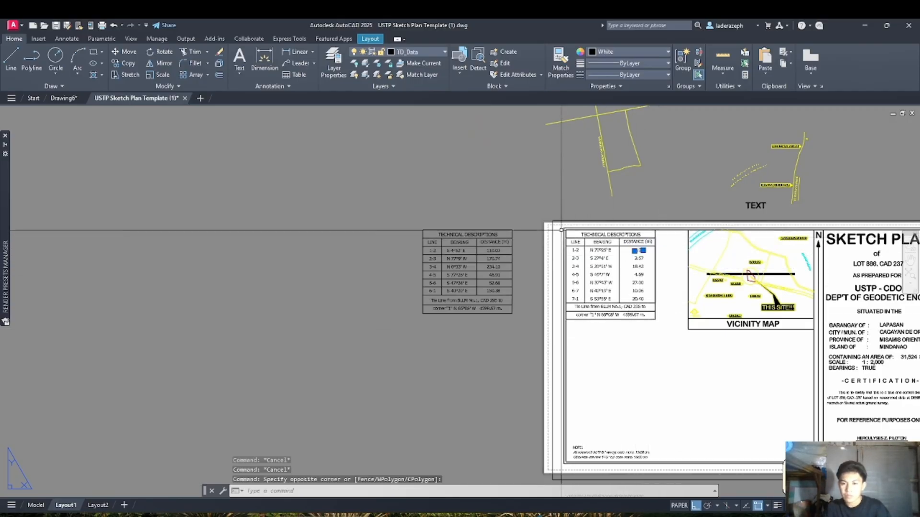
click(647, 317)
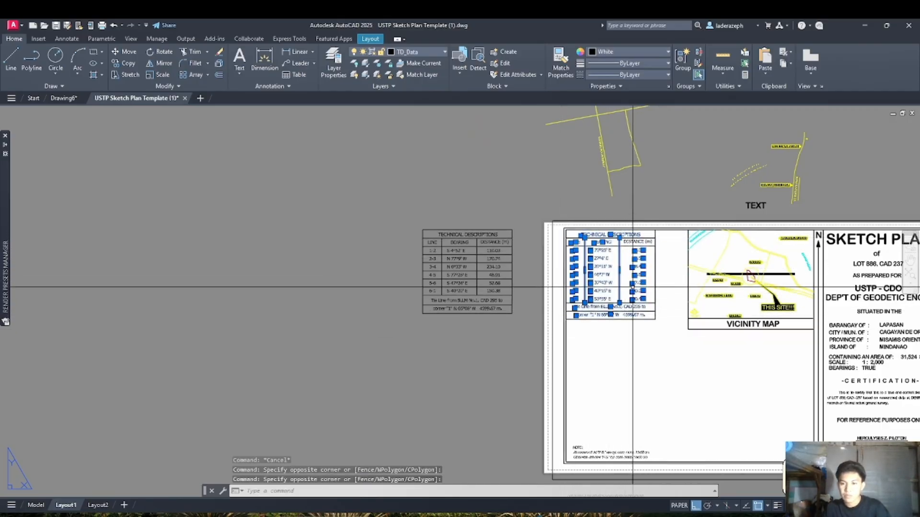
key(Delete)
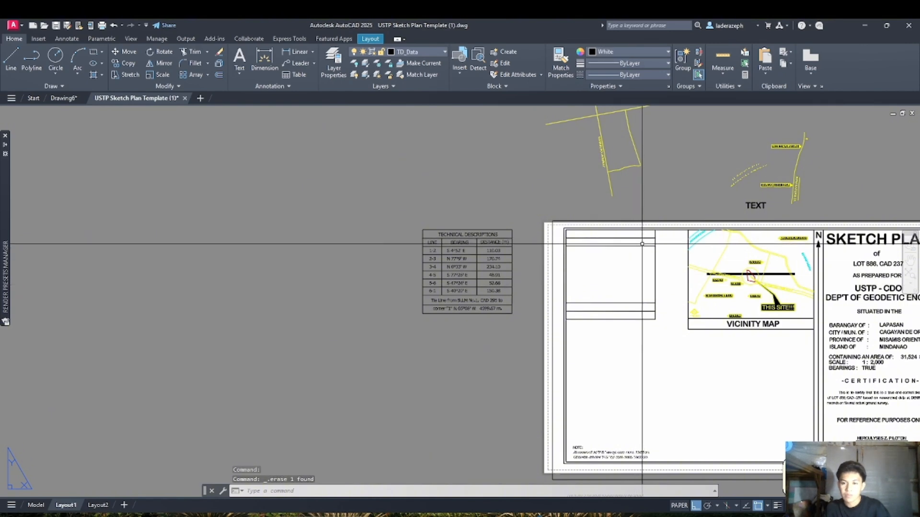
key(Delete)
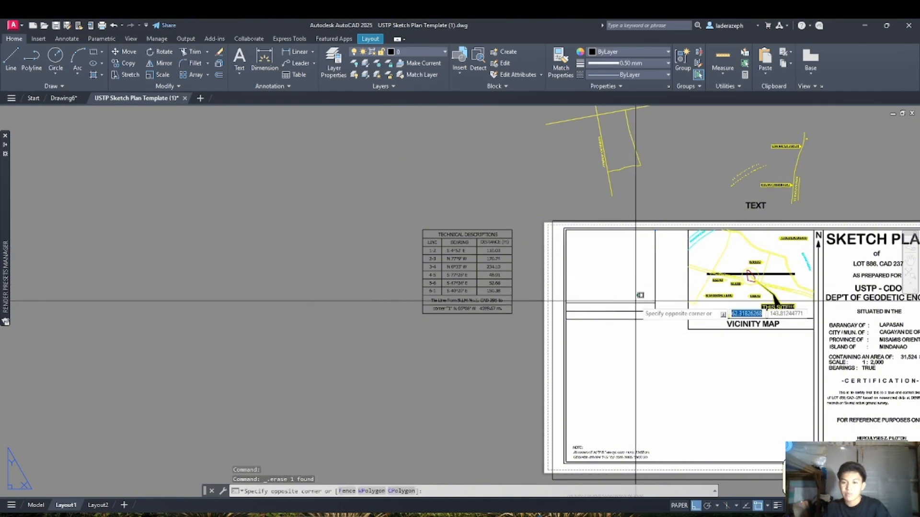
click(652, 316)
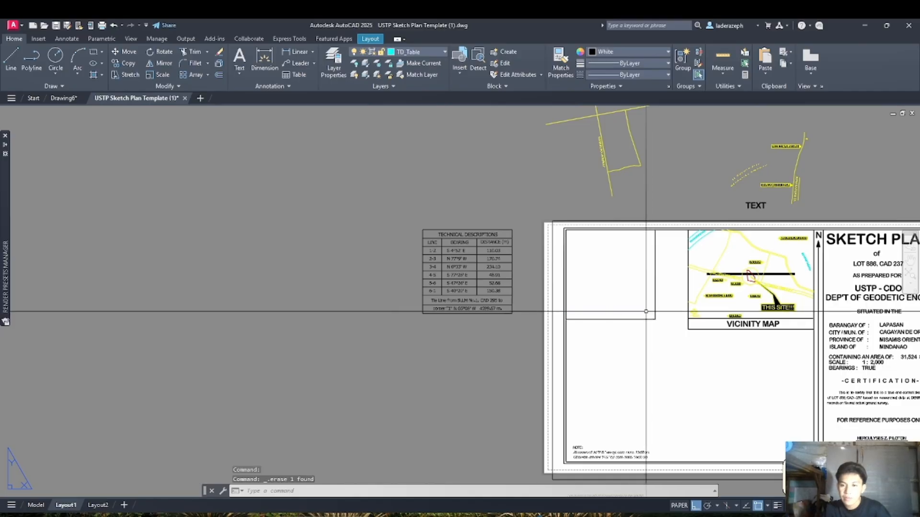
Stretch the drawing area boundary's inner corner to the frame's upper-left corner and erase the selected boundary objects
click(828, 339)
click(666, 326)
click(655, 319)
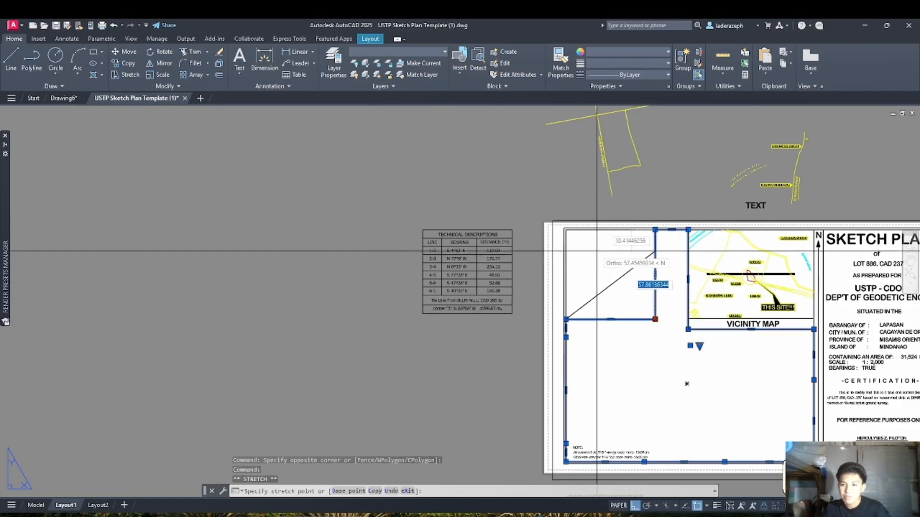
click(566, 230)
scroll(568, 230, up, 8)
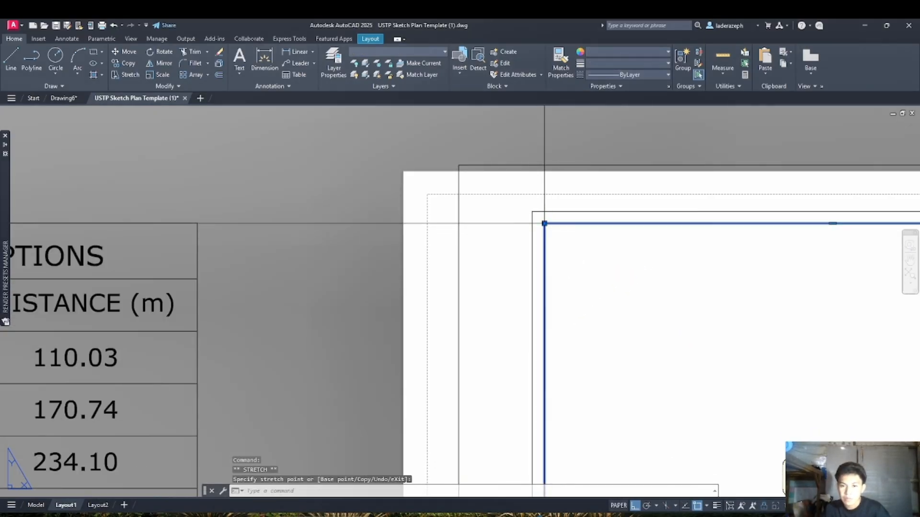
scroll(712, 358, down, 8)
scroll(760, 365, up, 4)
key(Delete)
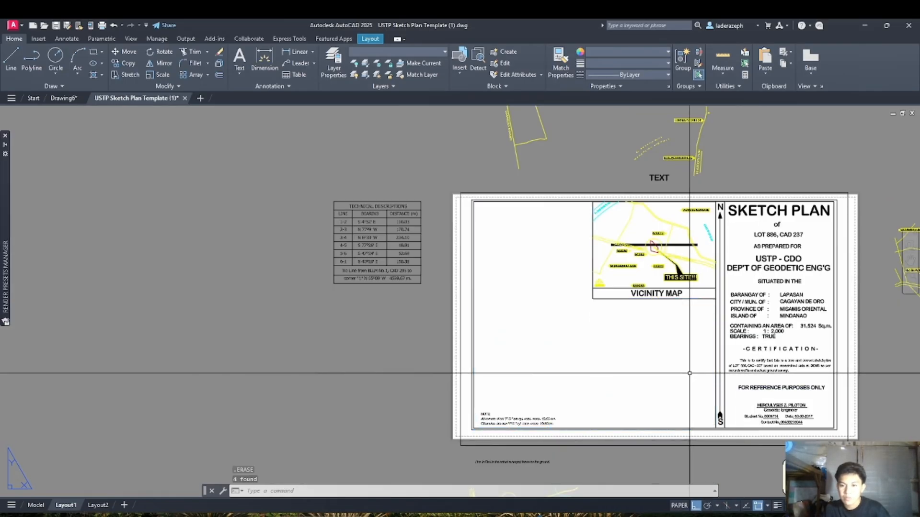
Try to move the new technical descriptions table to the drawing area's lower-right corner with Ortho off, and undo the move
click(312, 187)
click(426, 307)
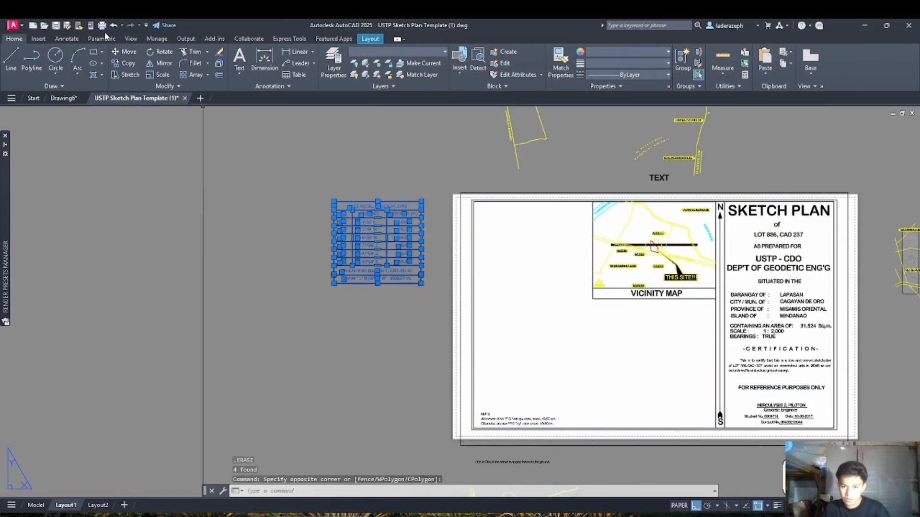
click(124, 51)
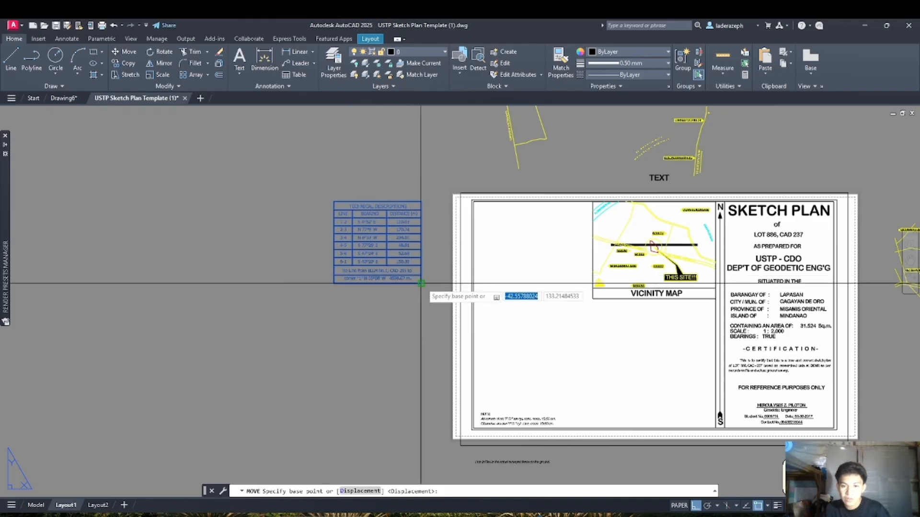
click(421, 283)
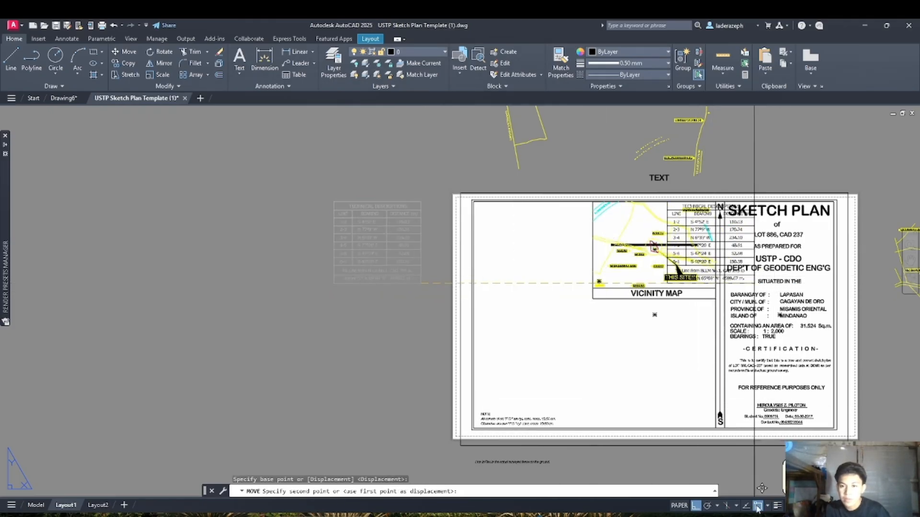
click(696, 506)
scroll(719, 412, up, 8)
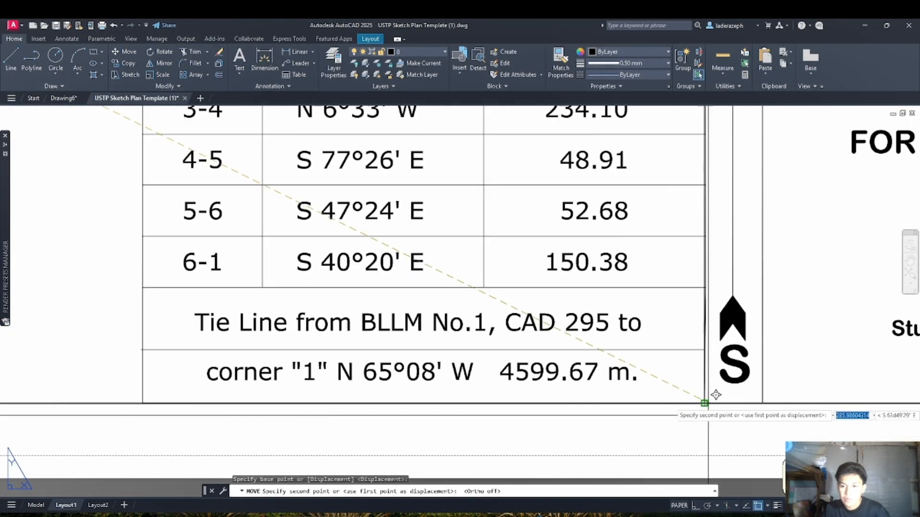
click(708, 400)
key(ctrl+z)
scroll(706, 400, down, 5)
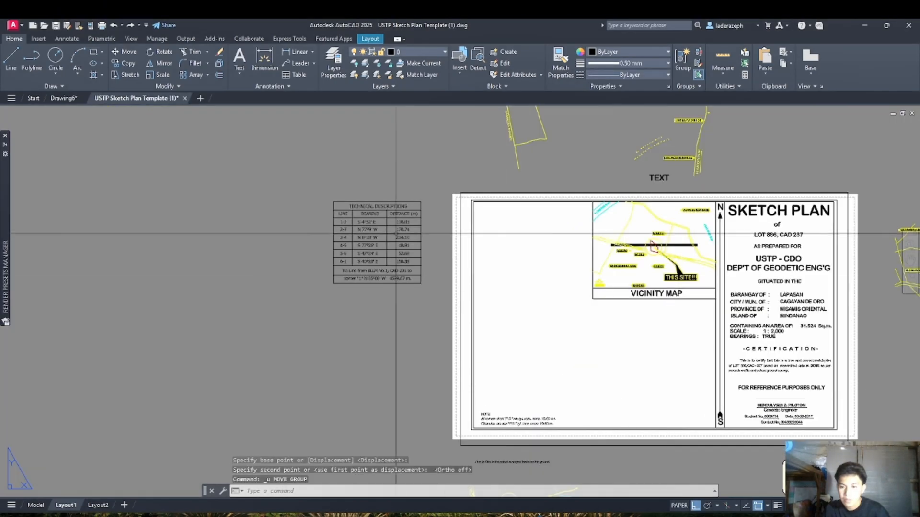
Move the whole new table again by its lower-right corner, snapping it to the drawing area's lower-right corner beside the north arrow
drag(329, 187, 430, 295)
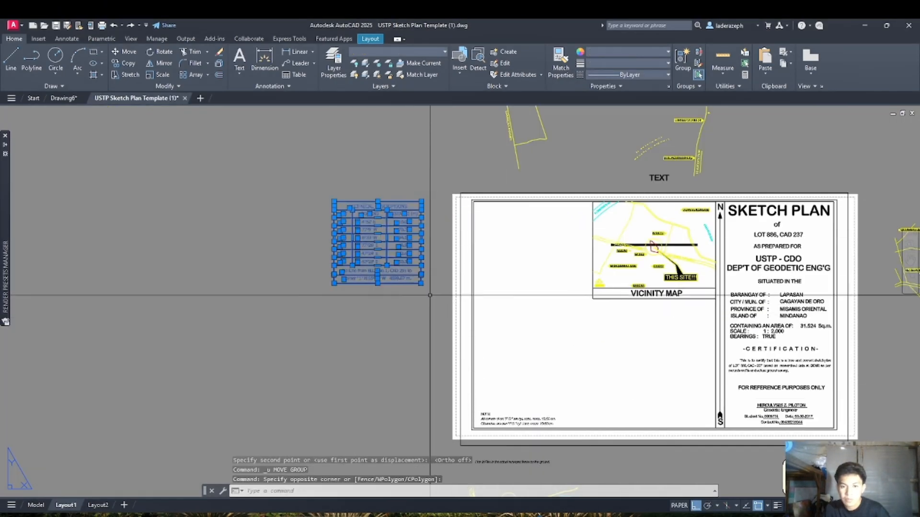
click(132, 53)
click(422, 284)
scroll(699, 432, up, 5)
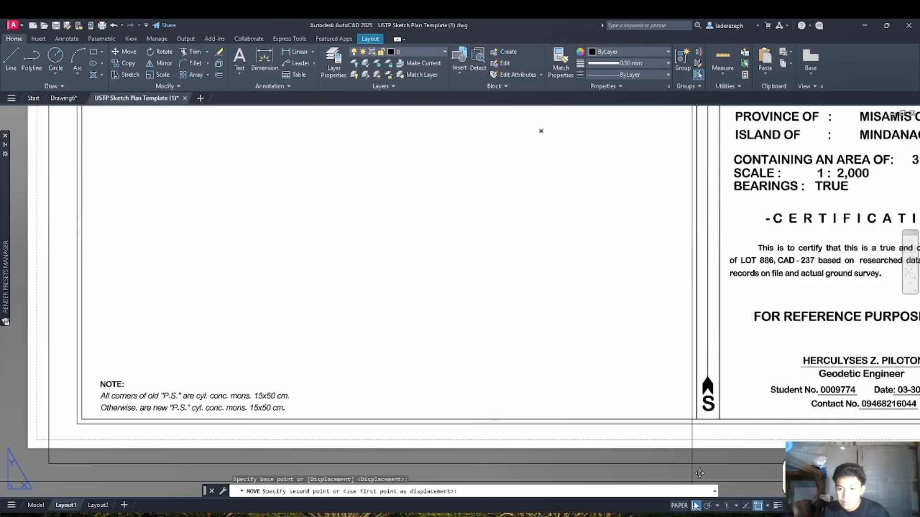
scroll(714, 405, up, 5)
key(F8)
click(696, 419)
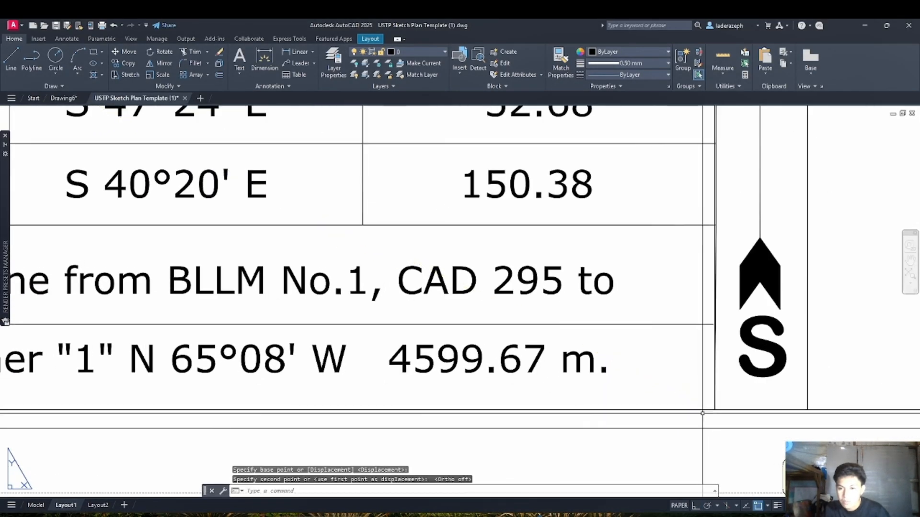
scroll(702, 413, down, 10)
scroll(674, 353, up, 3)
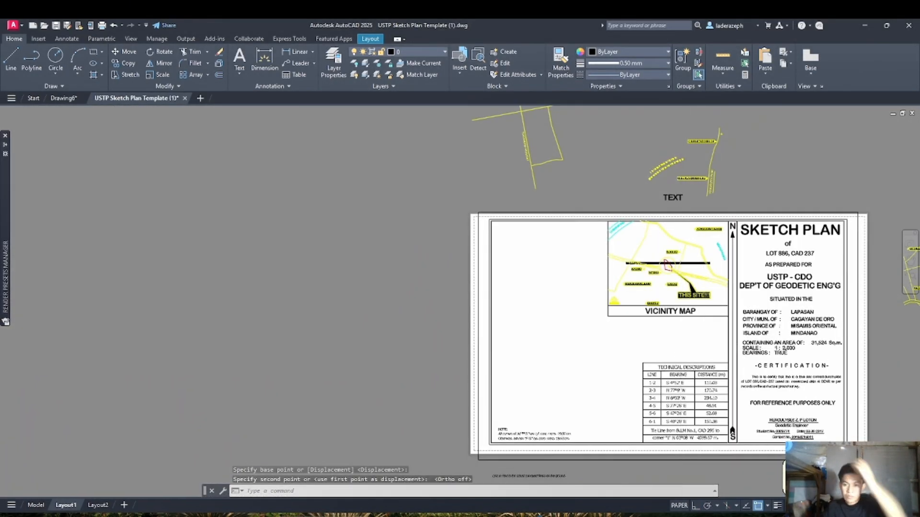
middle_drag(688, 455, 622, 435)
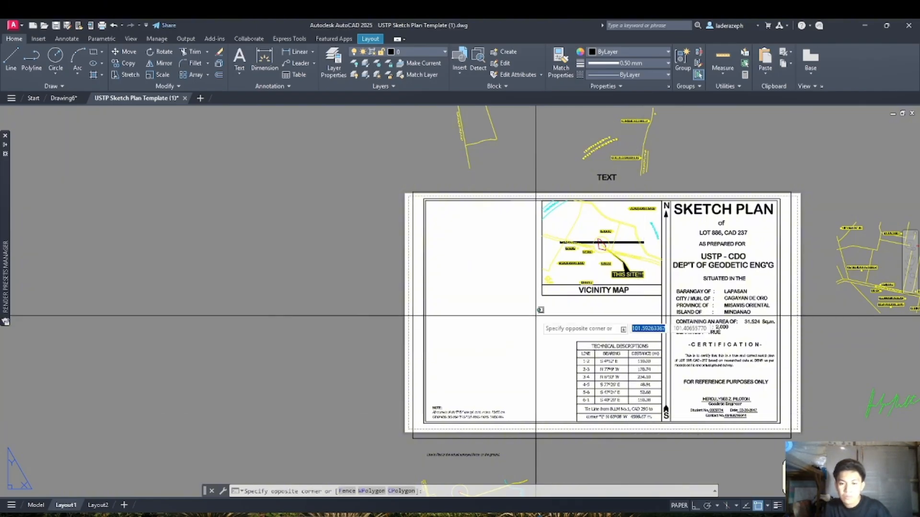
key(Escape)
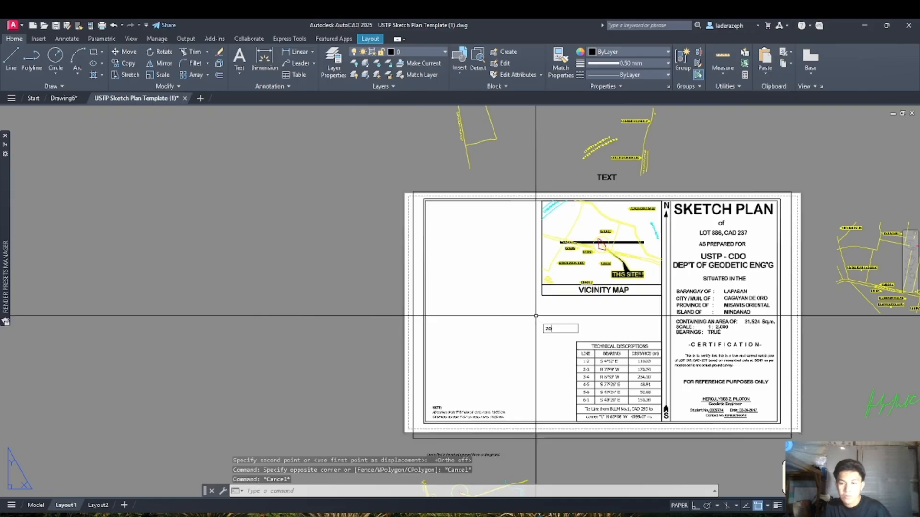
key(Return)
key(Escape)
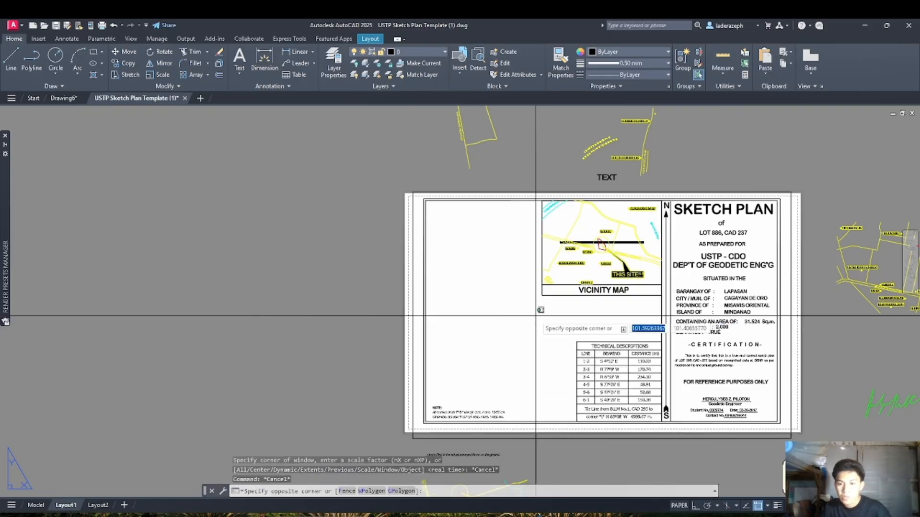
click(535, 316)
click(535, 315)
click(535, 314)
double_click(483, 277)
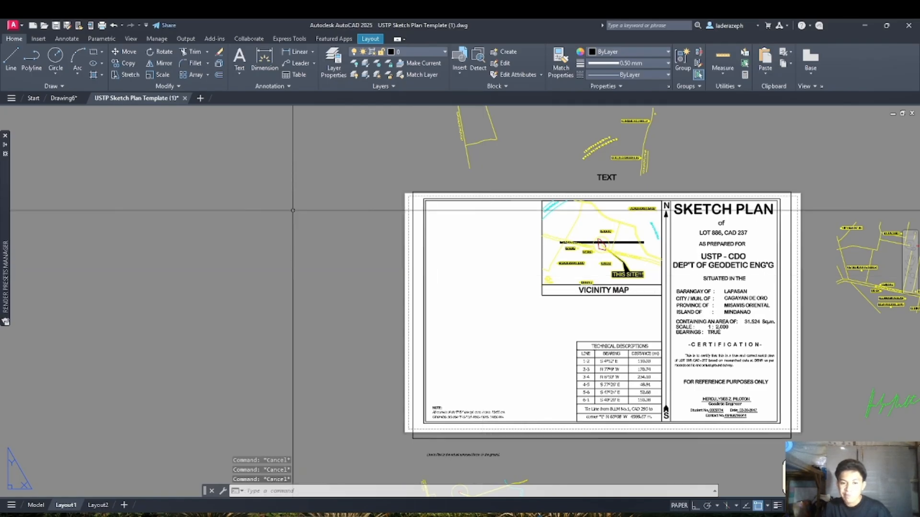
click(65, 98)
click(136, 98)
double_click(310, 222)
Try to erase the border object at the upper-left corner of the empty drawing area
click(379, 171)
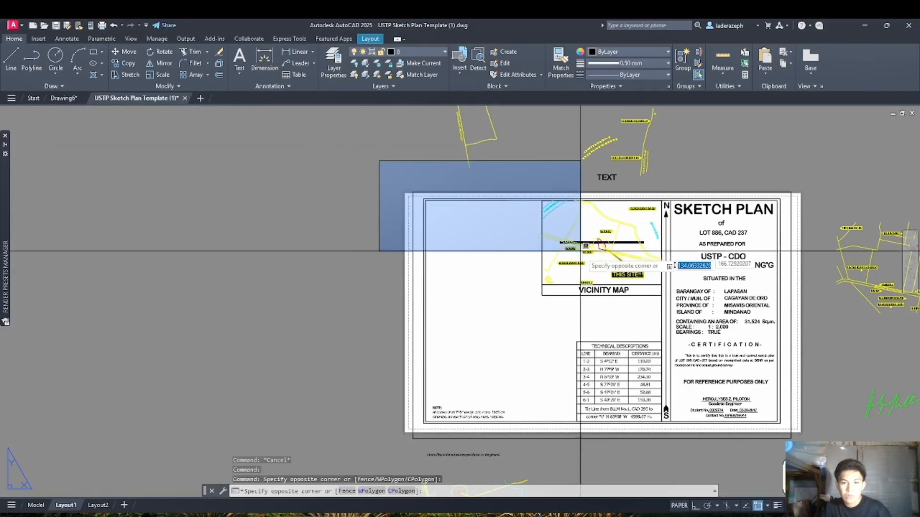
click(430, 199)
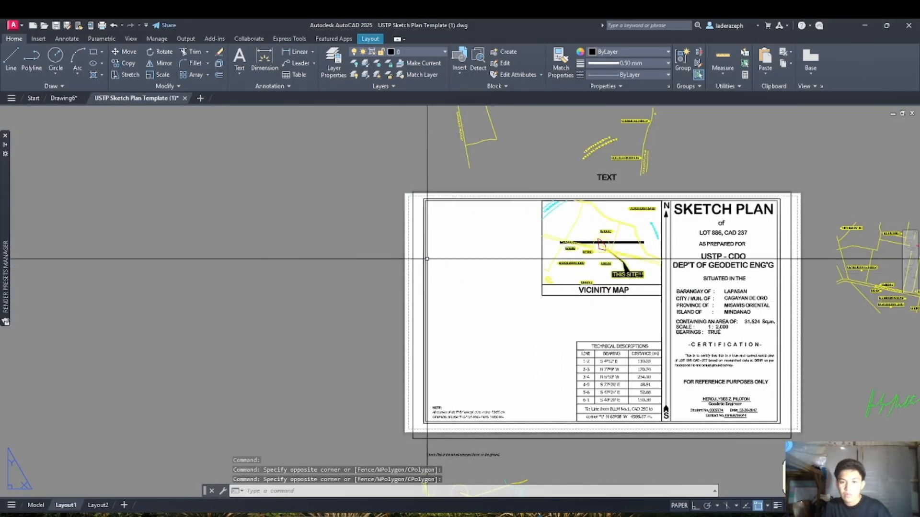
click(430, 200)
key(Delete)
scroll(494, 243, up, 3)
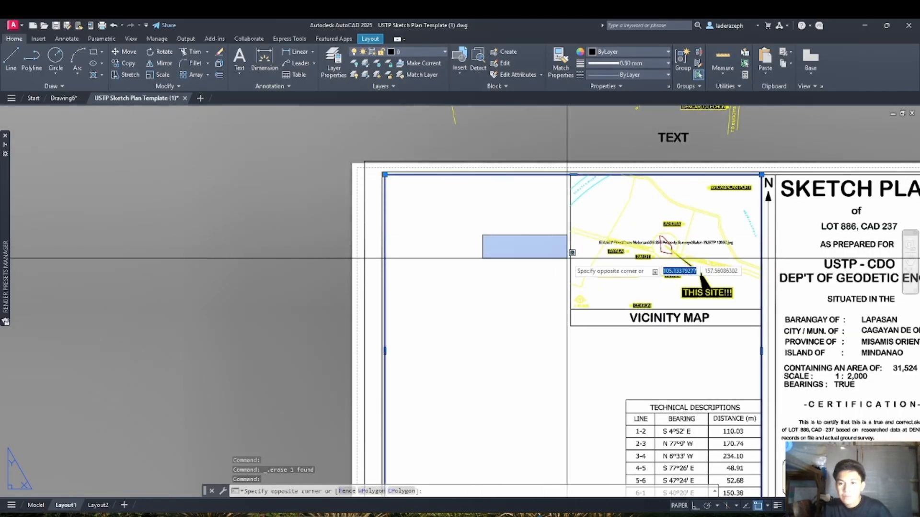
key(Escape)
key(Escape)
Undo the recent erasures, the table's move and the boundary stretch, back to the old table's outline in the template
key(ctrl+z)
key(ctrl+z)
key(ctrl+z)
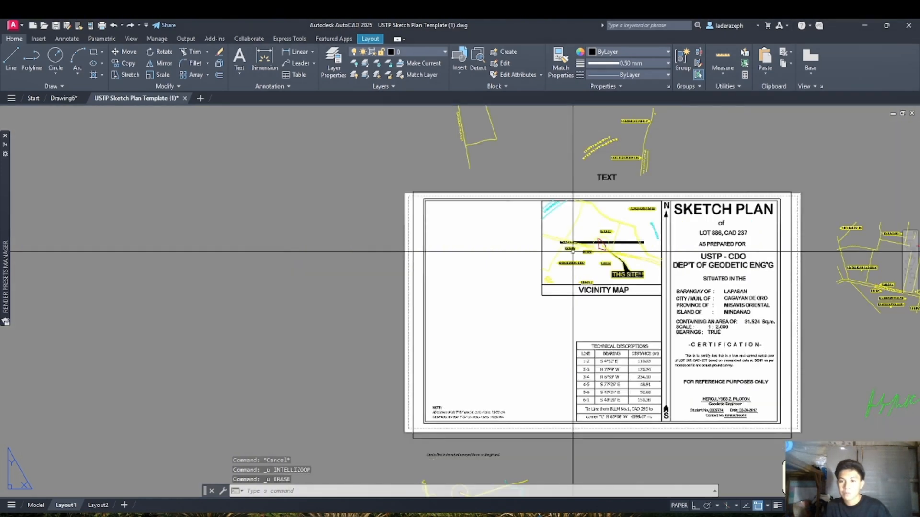
key(ctrl+z)
key(ctrl+z)
key(ctrl+z)
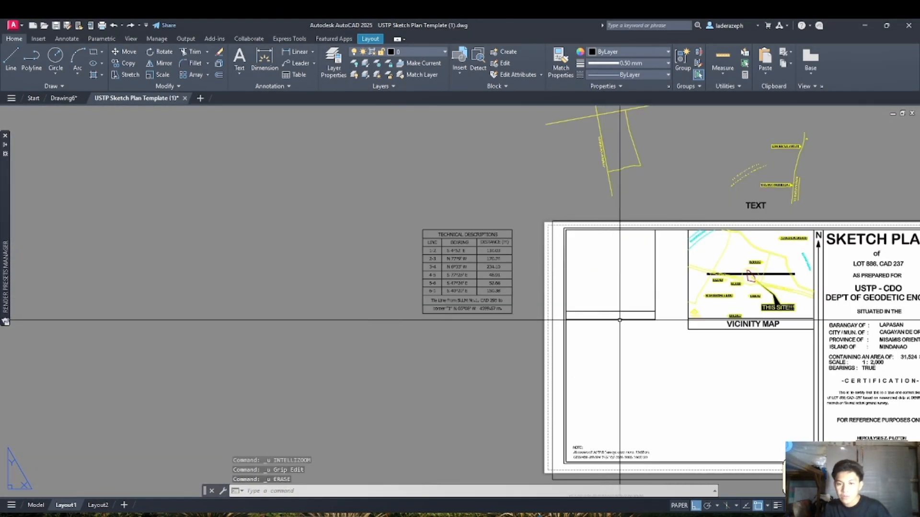
Continue undoing the earlier edits until the old technical descriptions table is restored in the template, staying in paper space
key(ctrl+z)
key(ctrl+z)
key(ctrl+z)
key(ctrl+z)
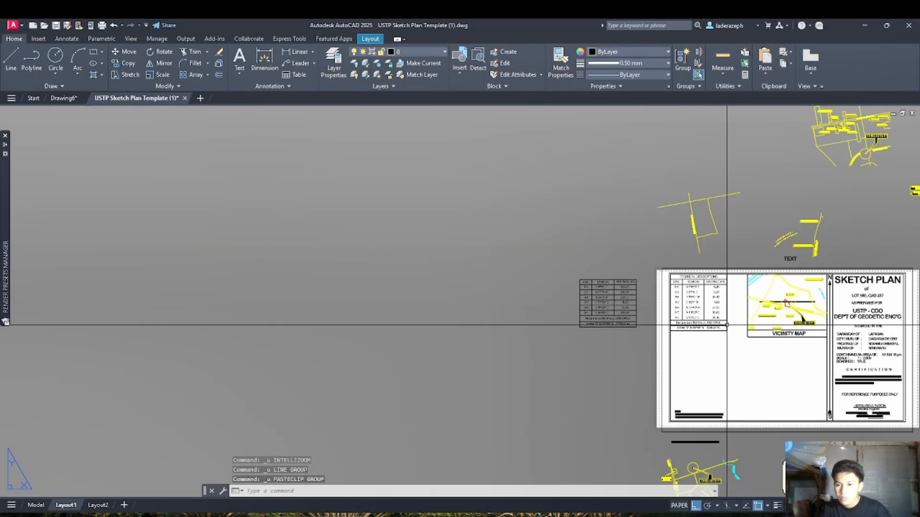
double_click(729, 335)
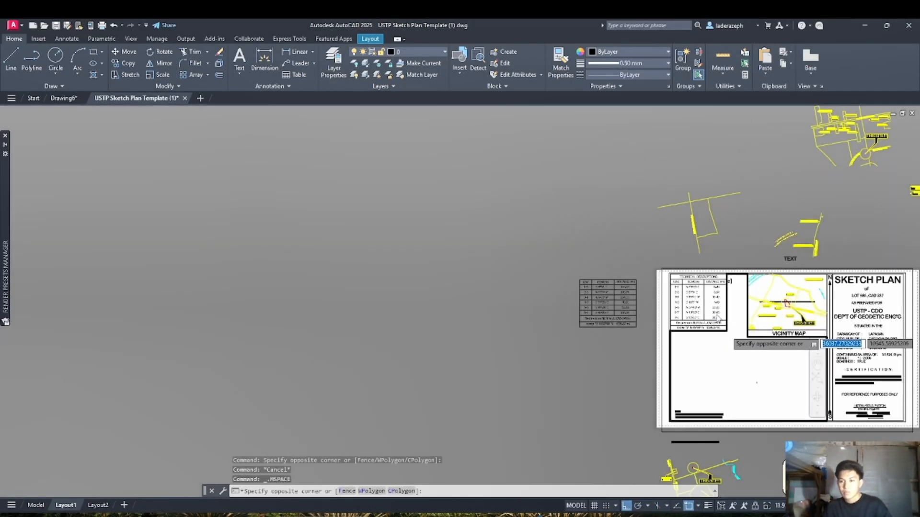
key(Escape)
key(Escape)
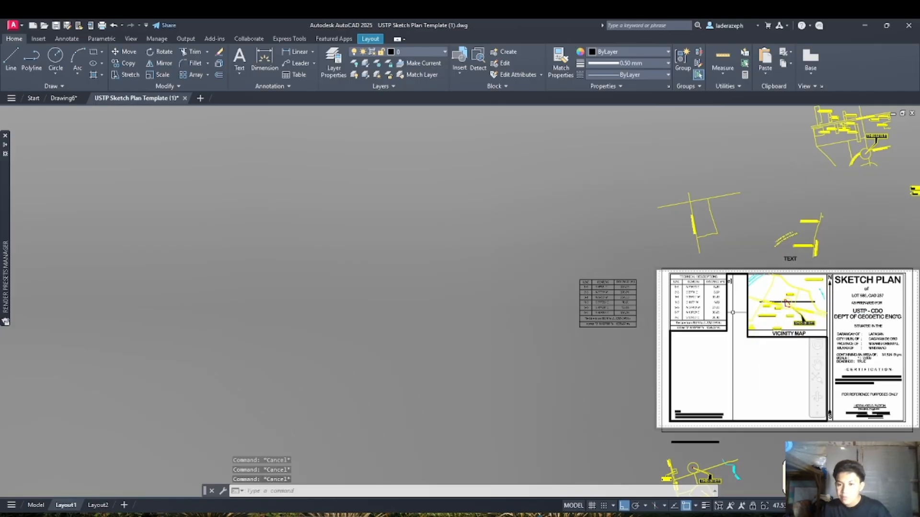
double_click(737, 248)
Erase the contents of the old technical descriptions table inside the template with a window selection
scroll(740, 278, up, 6)
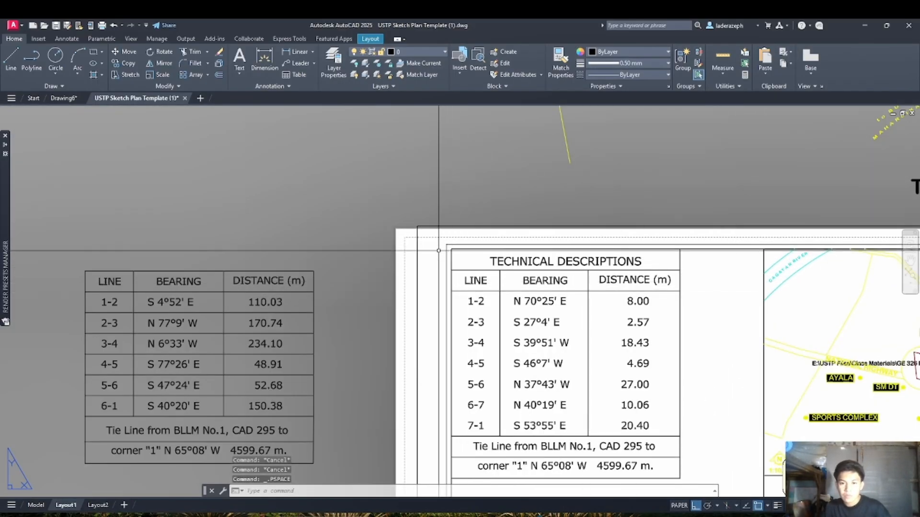
click(667, 272)
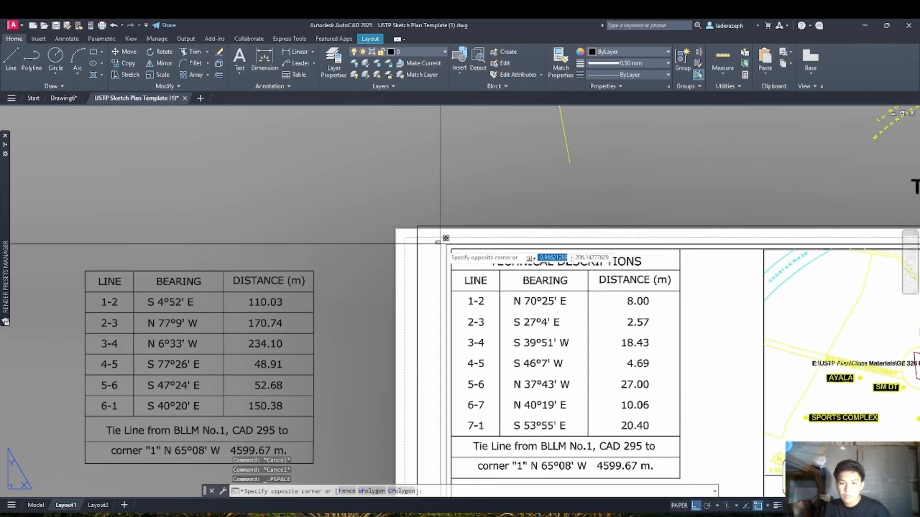
click(679, 471)
key(Delete)
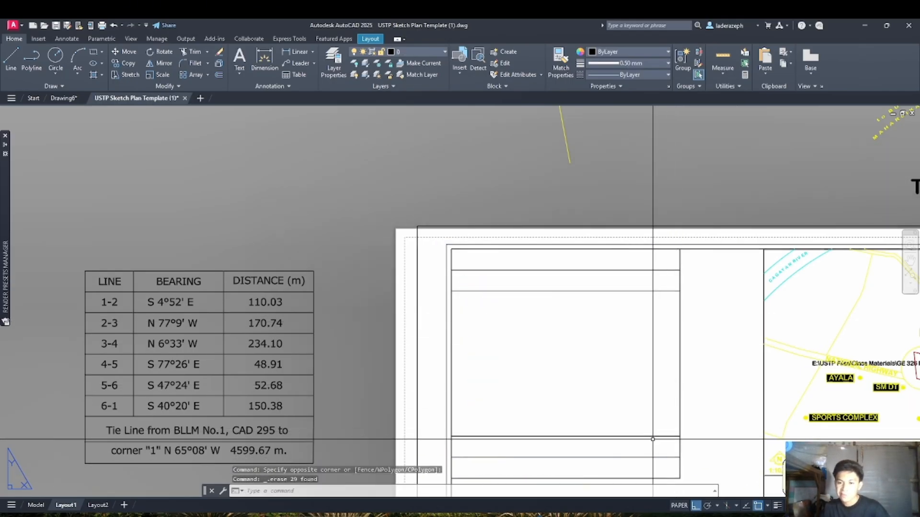
Erase the remaining border and row lines of the old table from the template in paper space
click(680, 481)
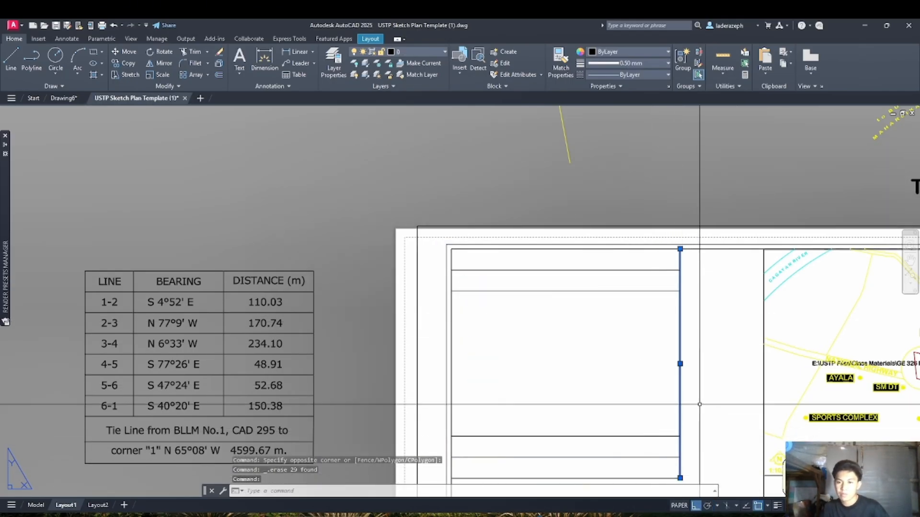
key(Delete)
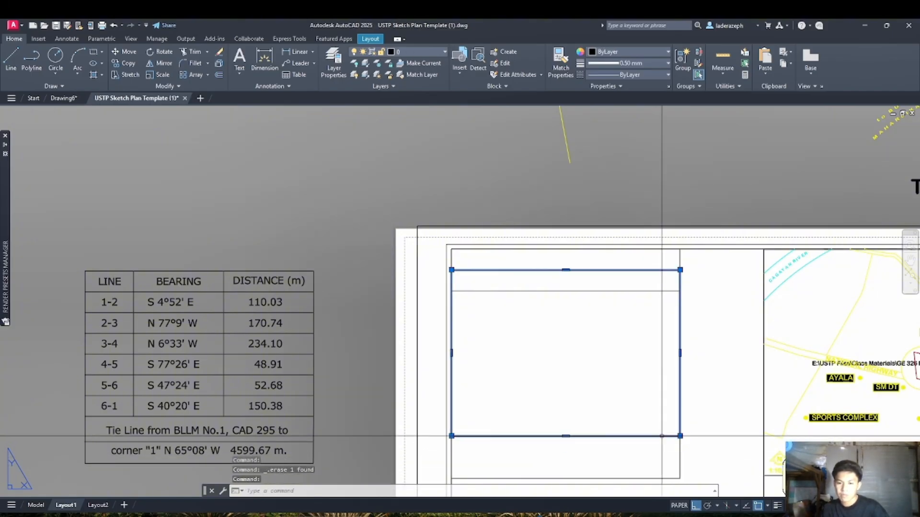
double_click(709, 426)
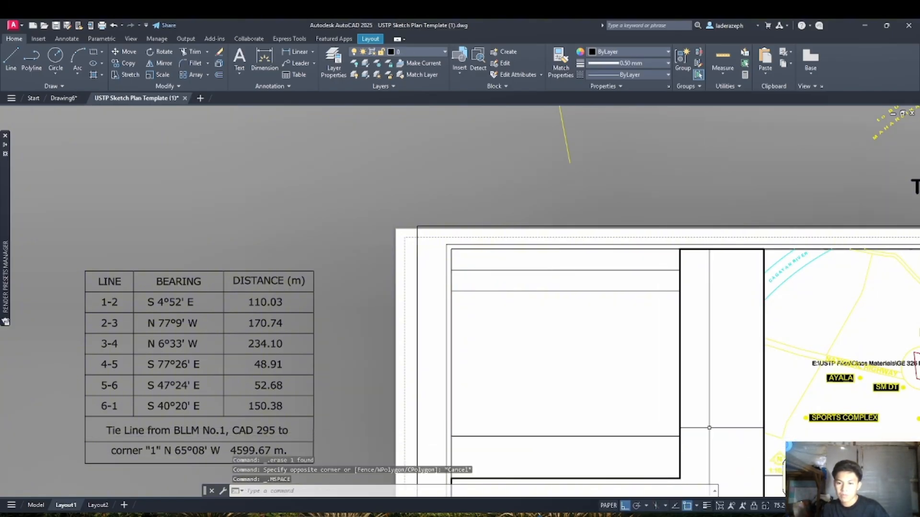
double_click(644, 191)
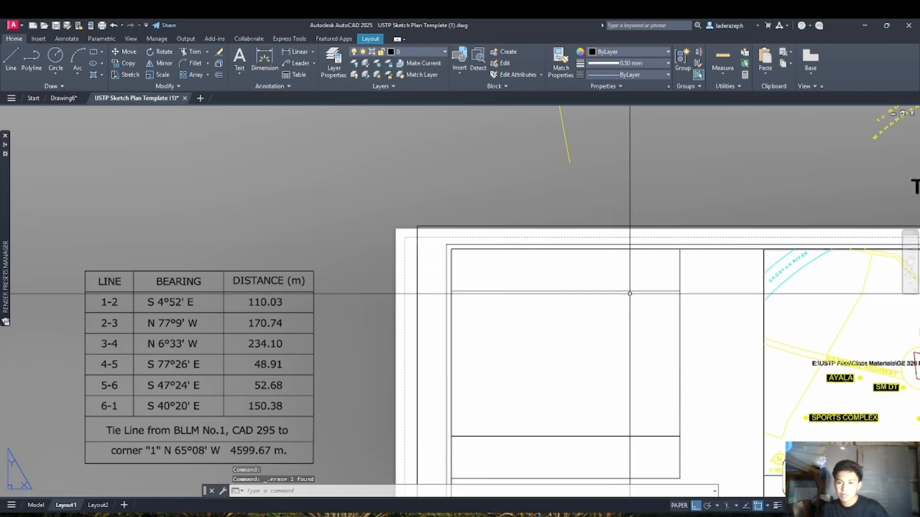
click(631, 293)
click(629, 288)
key(Delete)
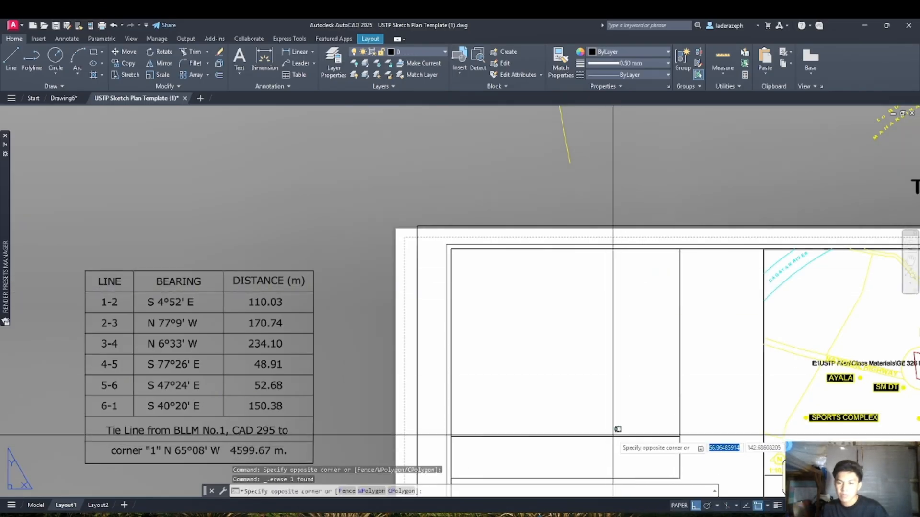
click(603, 436)
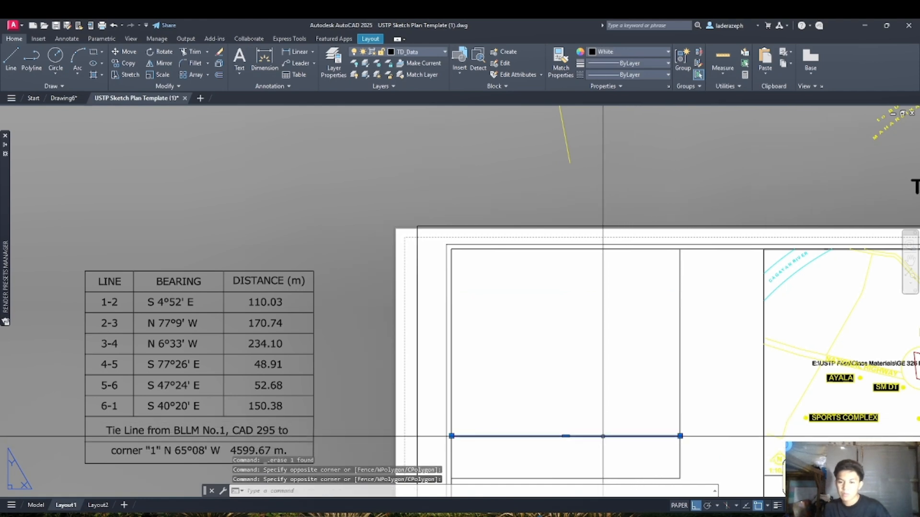
key(Delete)
Stretch the viewport boundary's inner corner to the upper-left corner of the template's drawing area
click(680, 364)
click(680, 479)
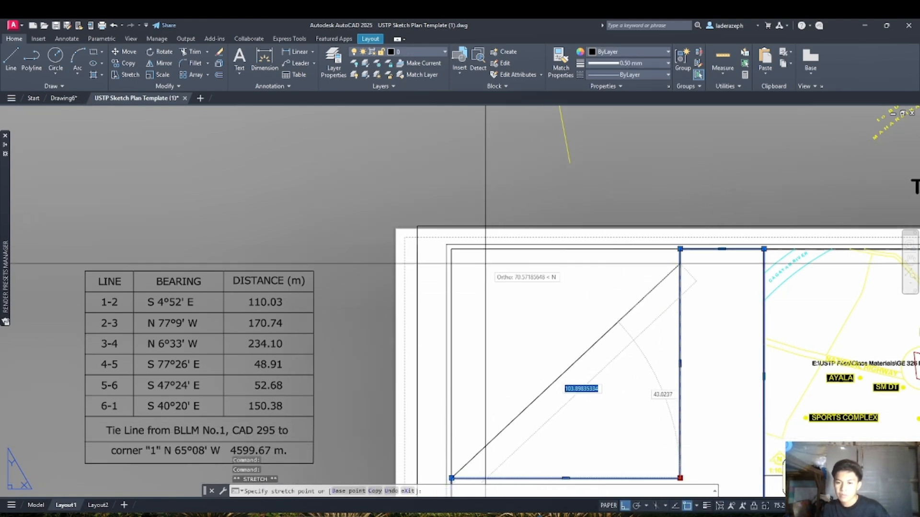
click(452, 248)
key(Escape)
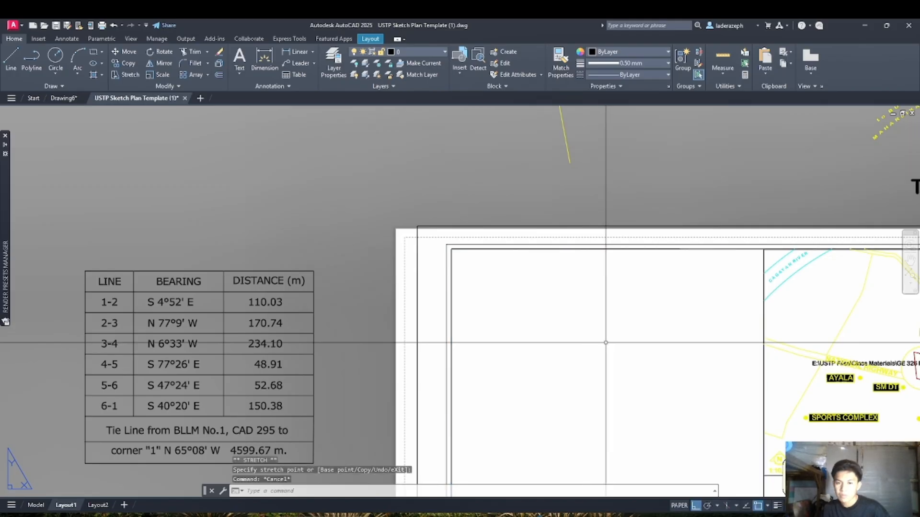
Activate the main viewport in the template and zoom it to the drawing extents
scroll(607, 343, down, 8)
double_click(625, 390)
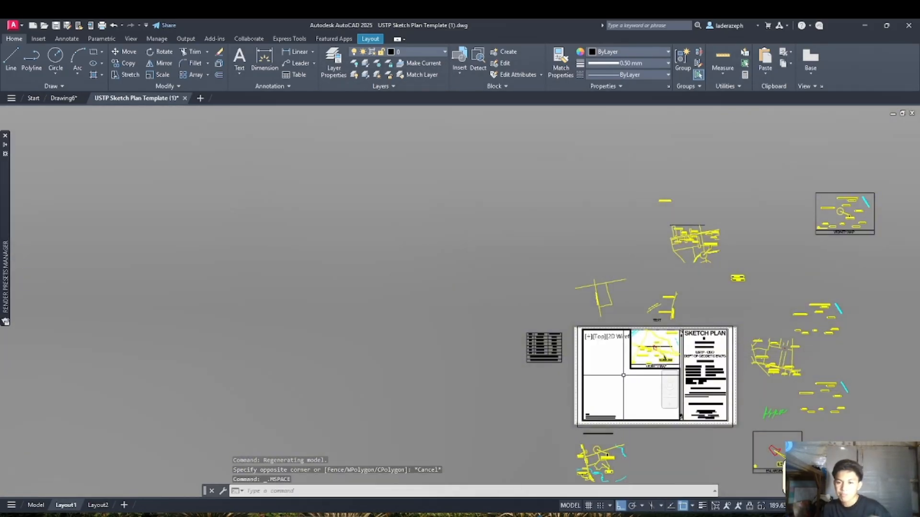
text(zoom)
key(Return)
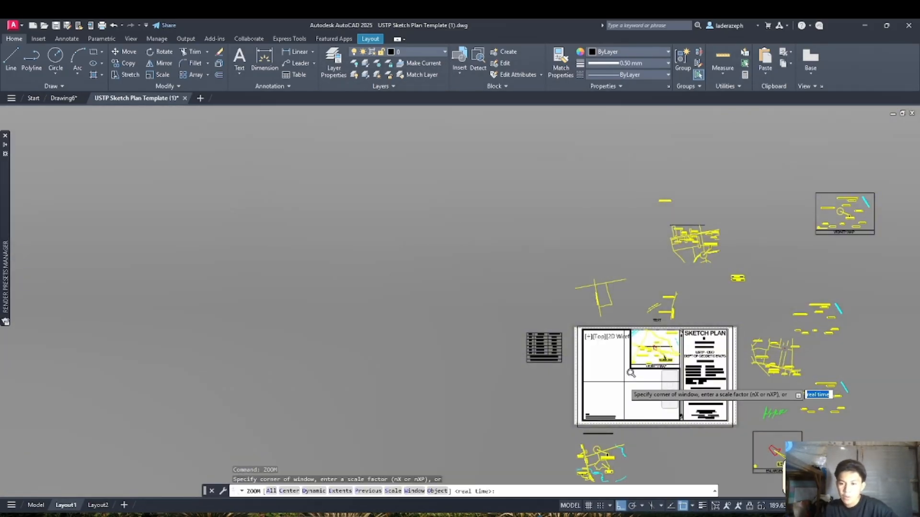
text(e)
key(Return)
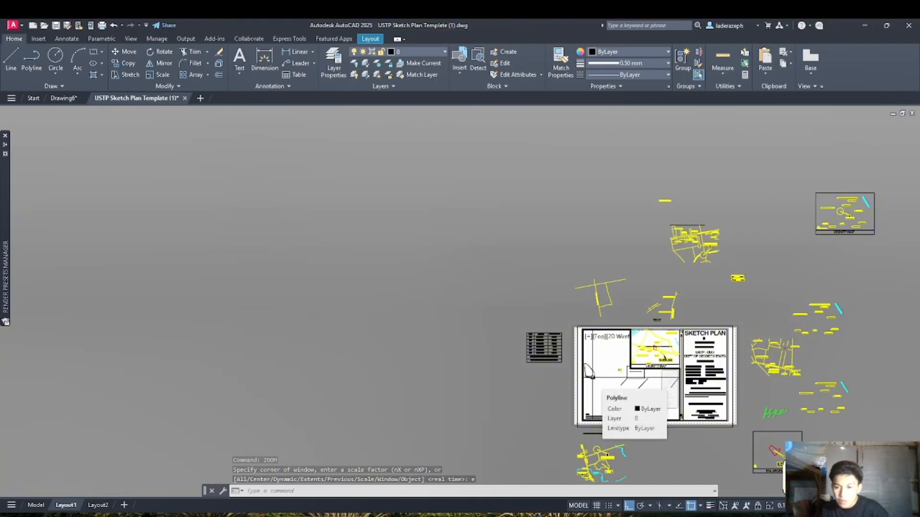
Try a viewport zoom scale of 1000/1000xp and pan the lot boundary toward the middle of the viewport
key(BackSpace)
key(BackSpace)
text(z)
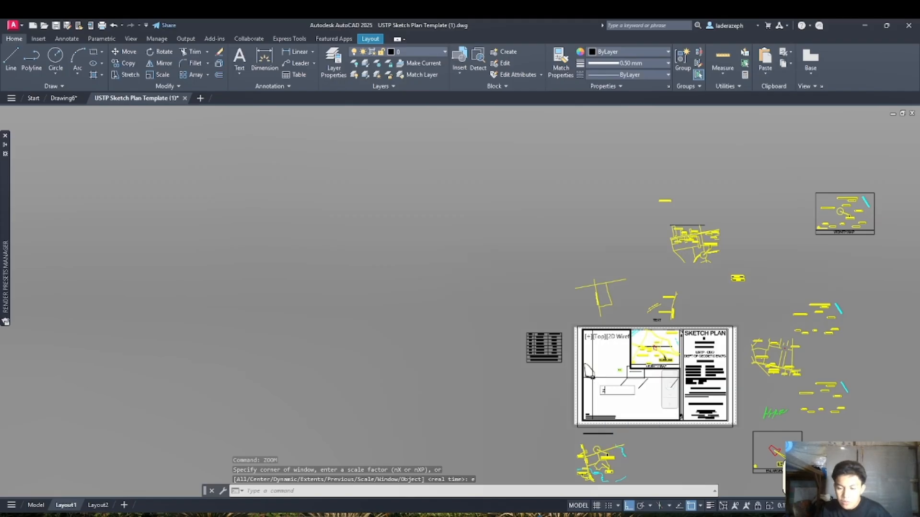
text(oom)
key(Return)
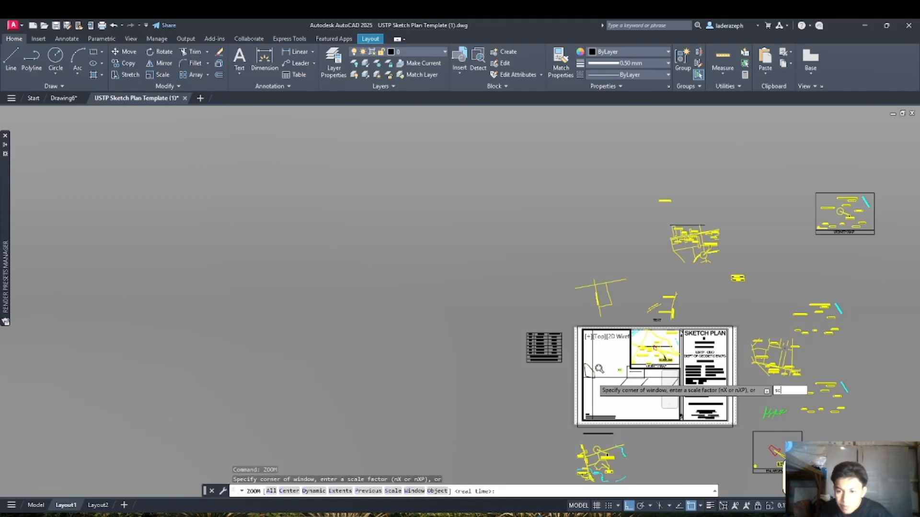
key(Return)
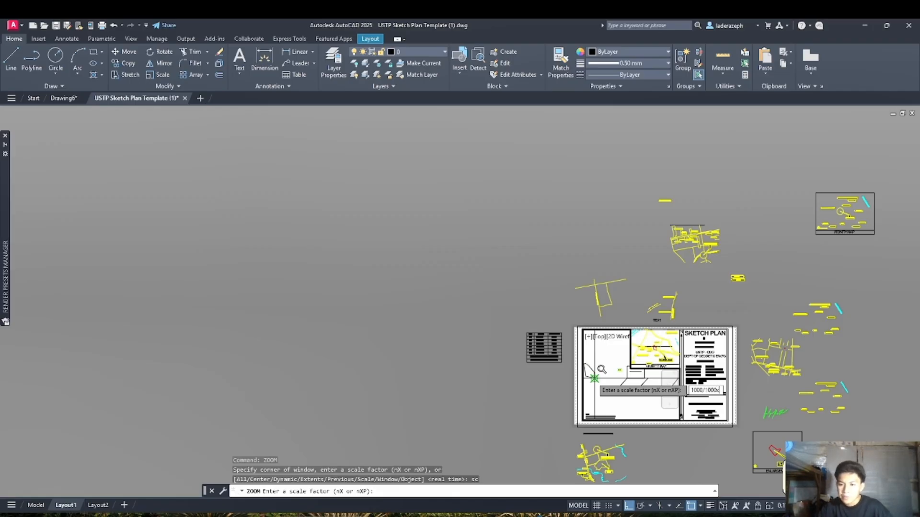
key(Return)
right_click(613, 372)
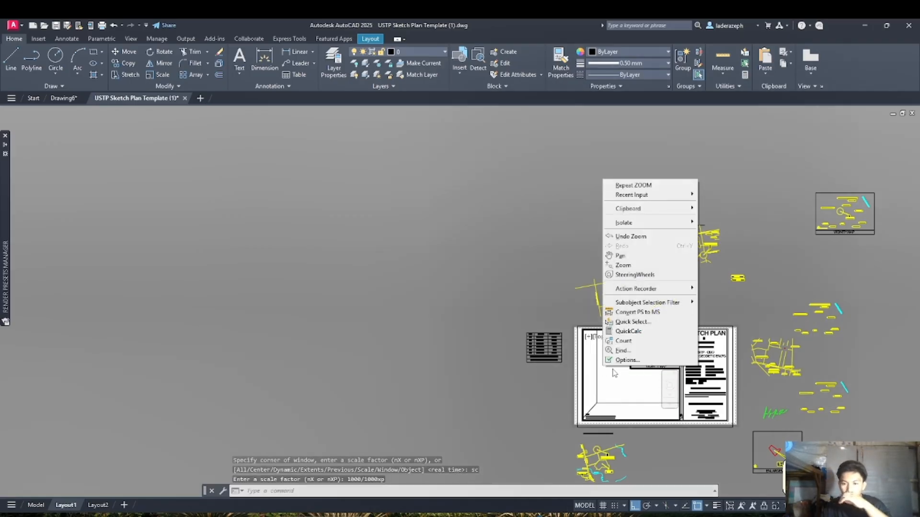
click(620, 256)
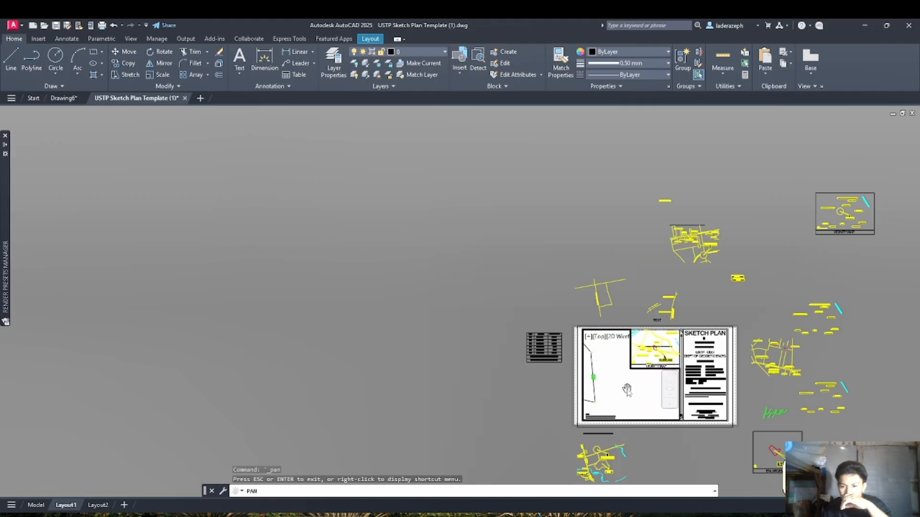
right_click(607, 382)
click(615, 366)
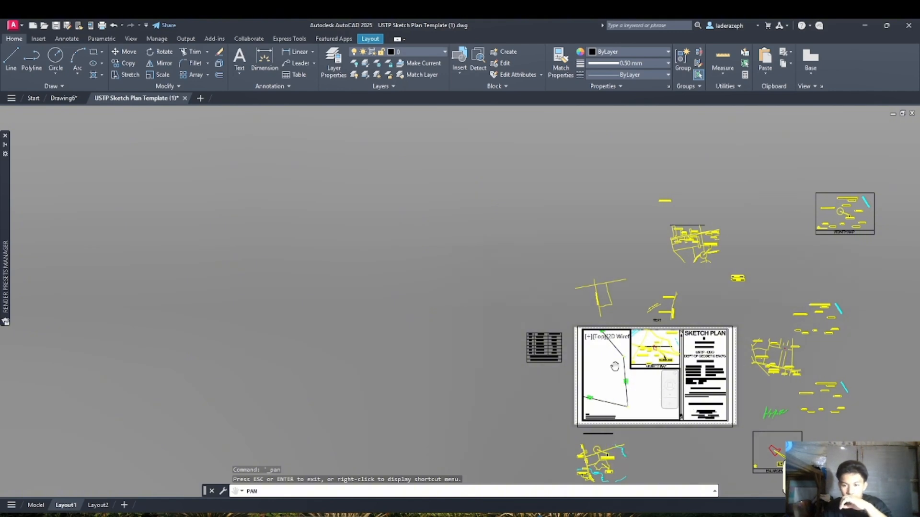
right_click(616, 391)
click(639, 398)
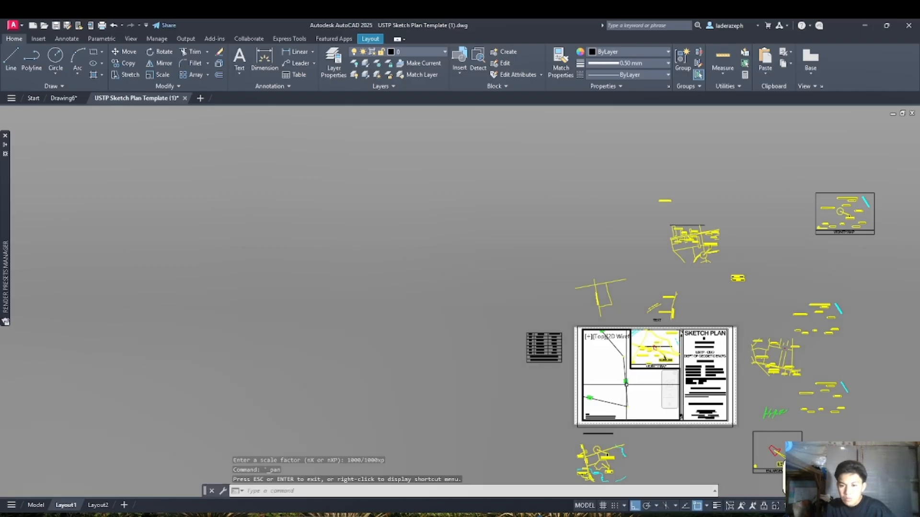
Set the viewport's zoom scale factor to 1000/2000xp
text(om)
key(Return)
text(sc)
key(Return)
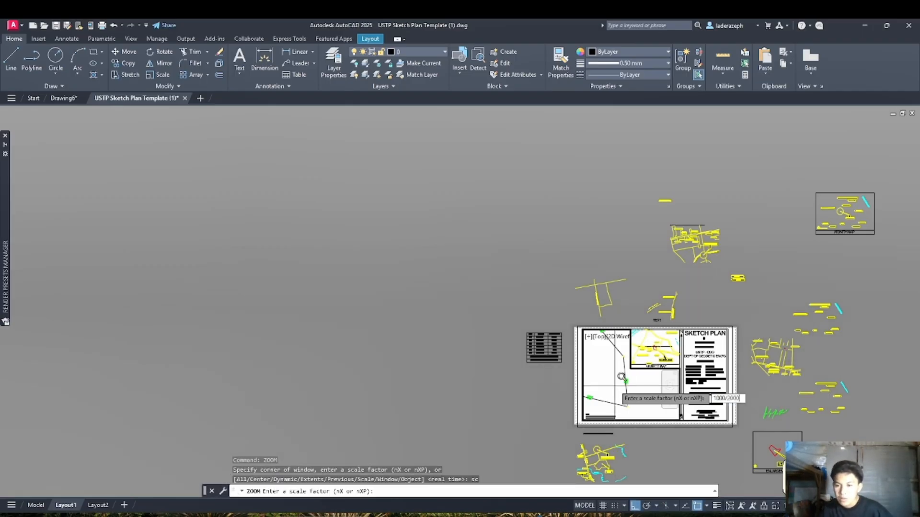
text(1000/2000xp)
key(Return)
Pan the lot boundary into the open area beside the vicinity map and return to paper space
right_click(614, 368)
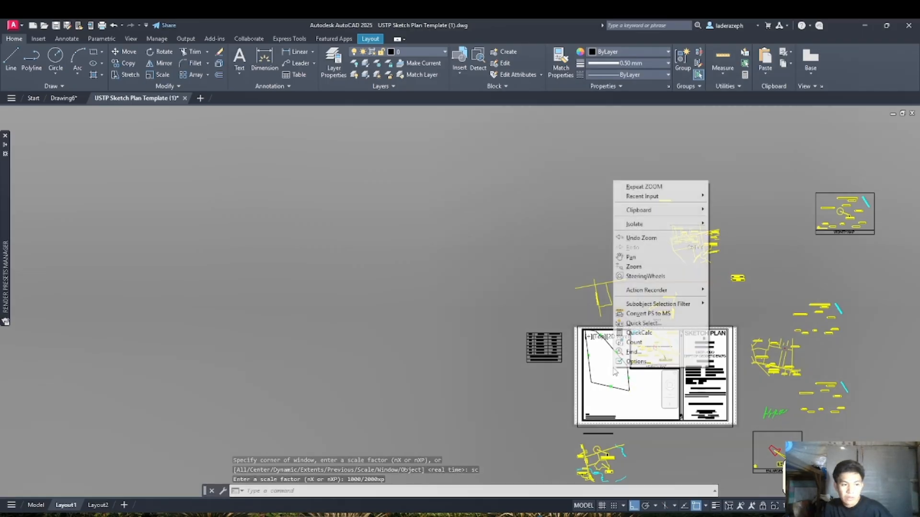
click(631, 257)
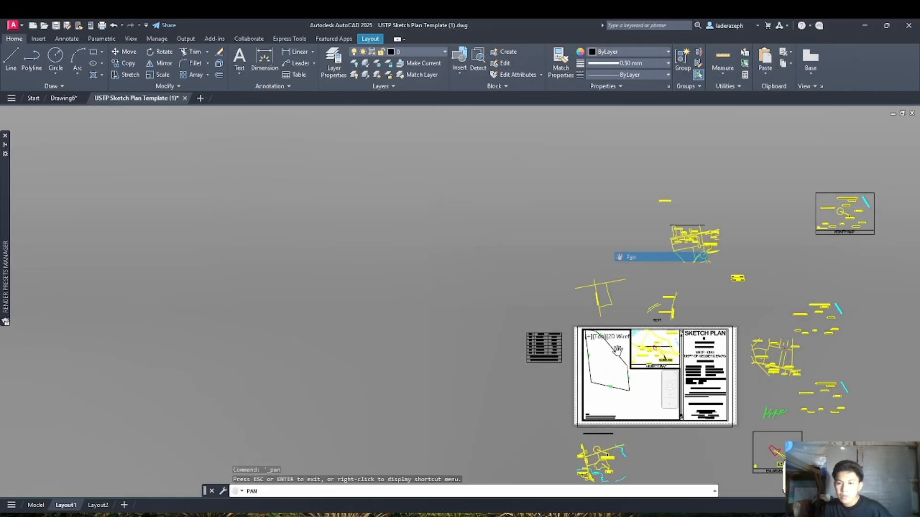
right_click(621, 384)
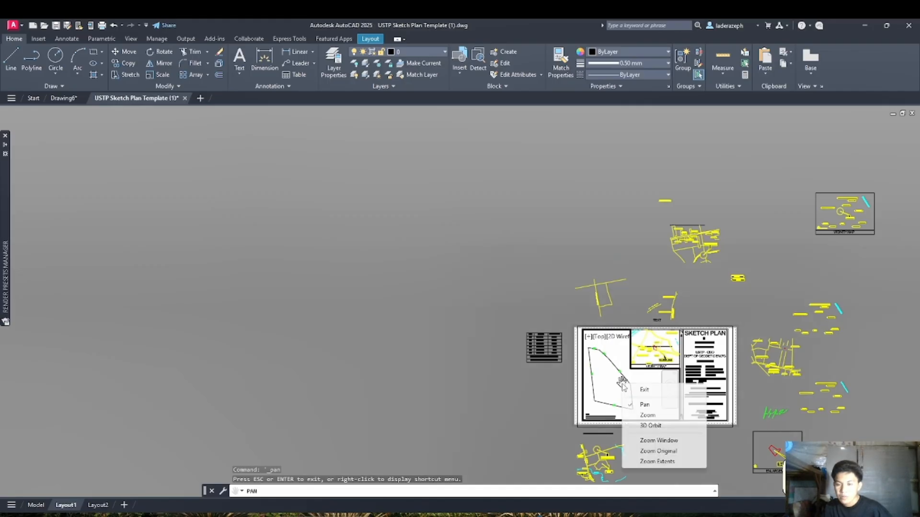
click(640, 385)
double_click(560, 359)
Move the new technical descriptions table by its lower-right corner to the drawing area's lower-right corner, with Ortho off
scroll(610, 367, up, 2)
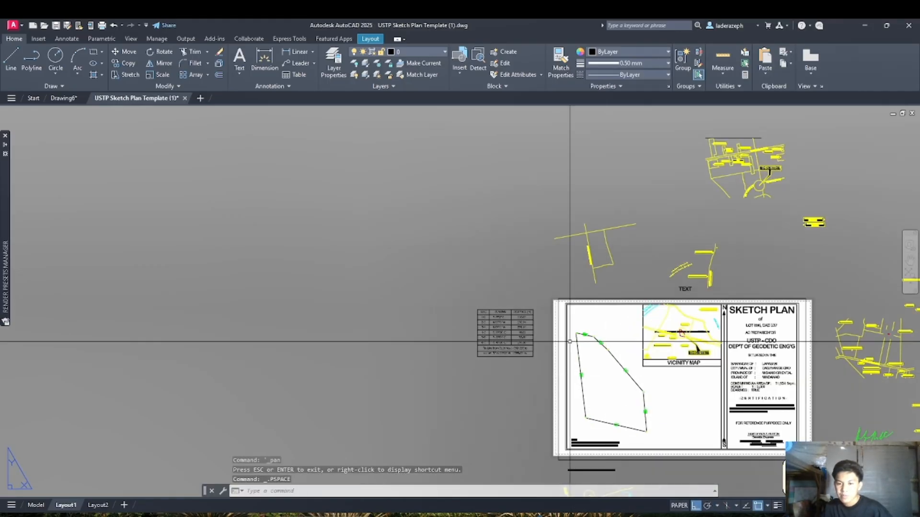
click(538, 368)
click(457, 300)
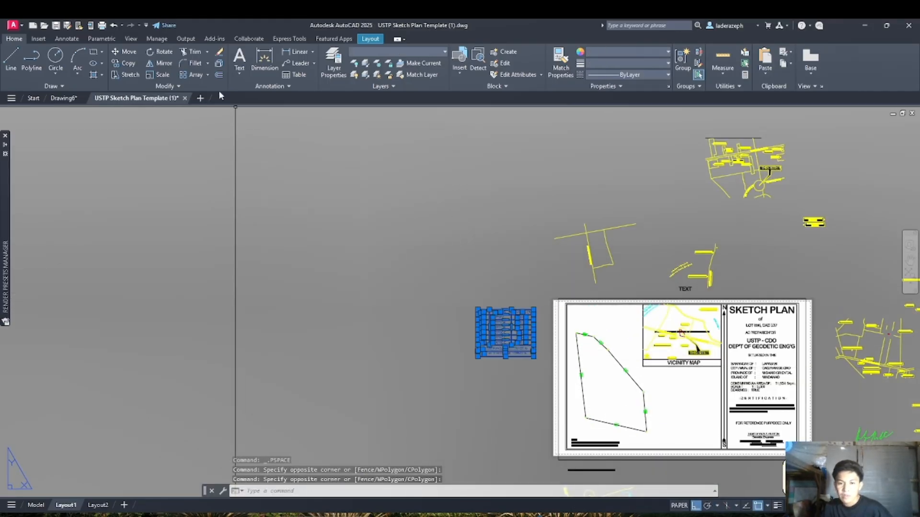
click(126, 52)
click(536, 358)
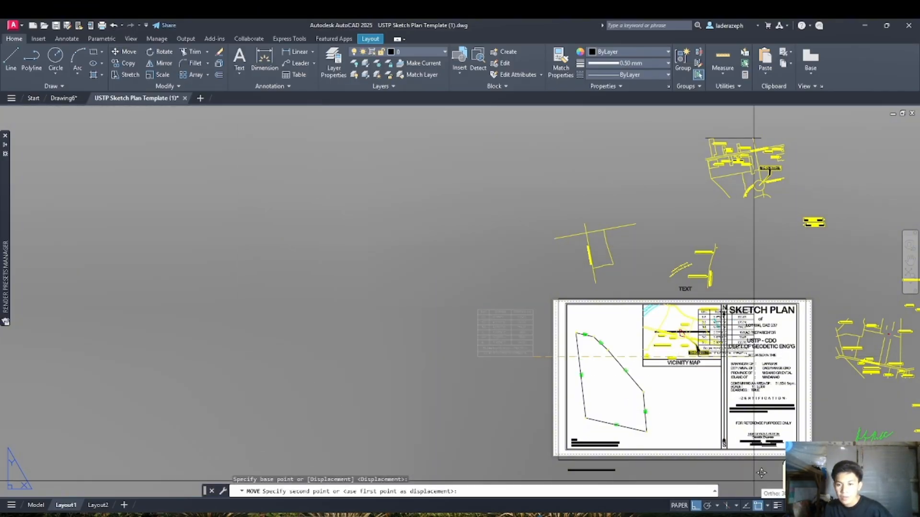
scroll(740, 484, up, 3)
key(F8)
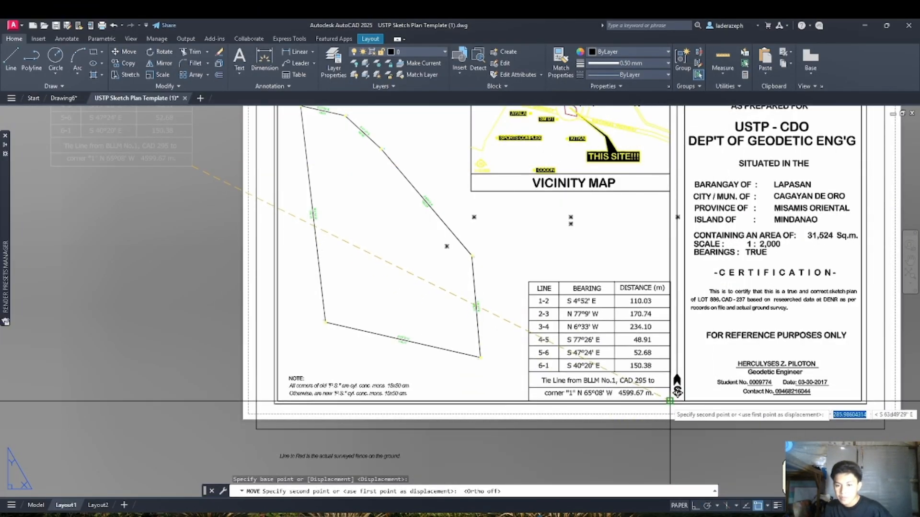
click(721, 416)
key(Return)
Check the placed table and lot boundary in the layout and switch to model space
scroll(541, 242, down, 3)
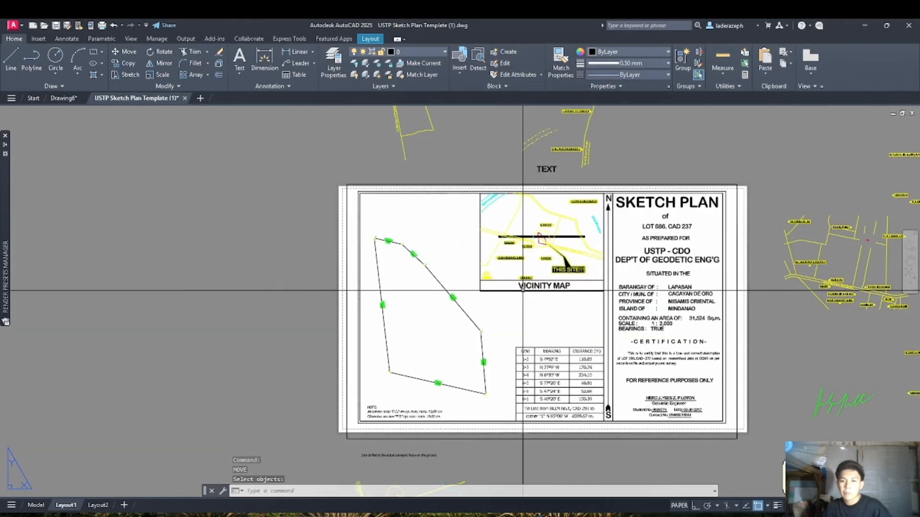
scroll(550, 243, up, 4)
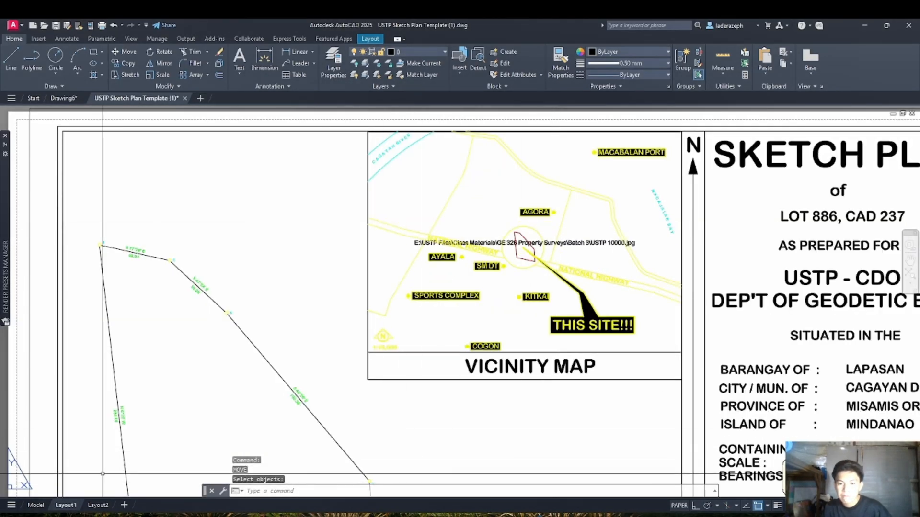
click(36, 505)
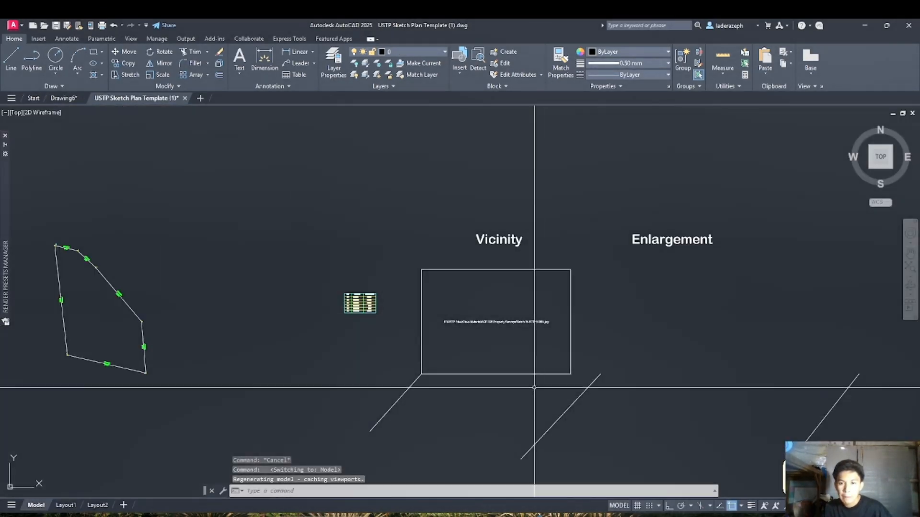
Try to attach the image ustp 10000 by file name over the Vicinity image frame in model space
scroll(534, 381, up, 2)
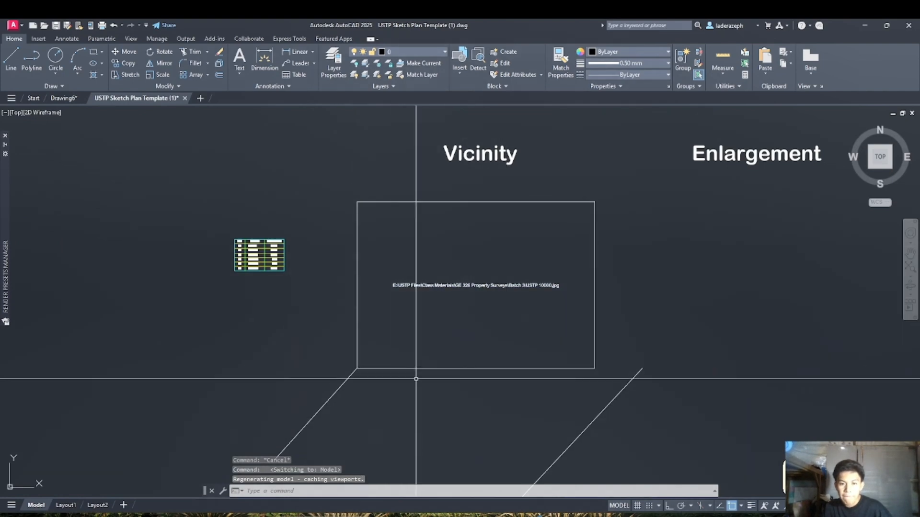
right_click(534, 335)
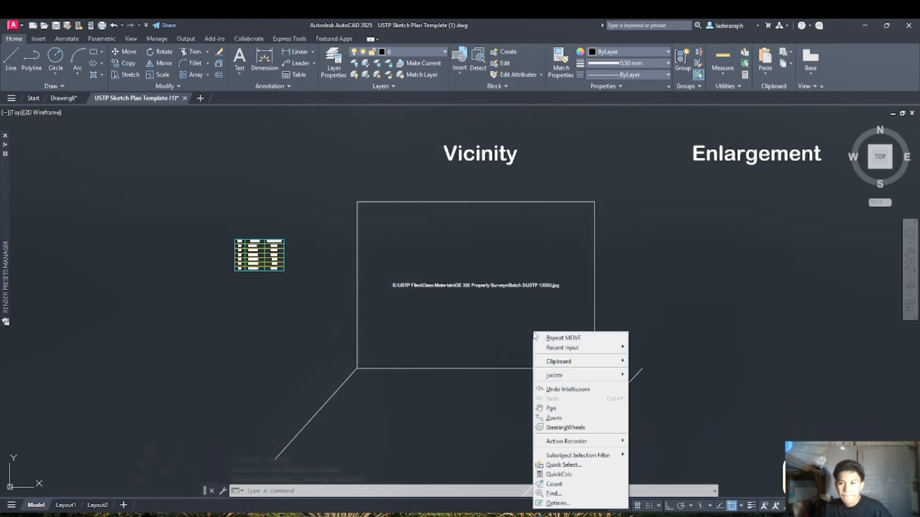
key(Escape)
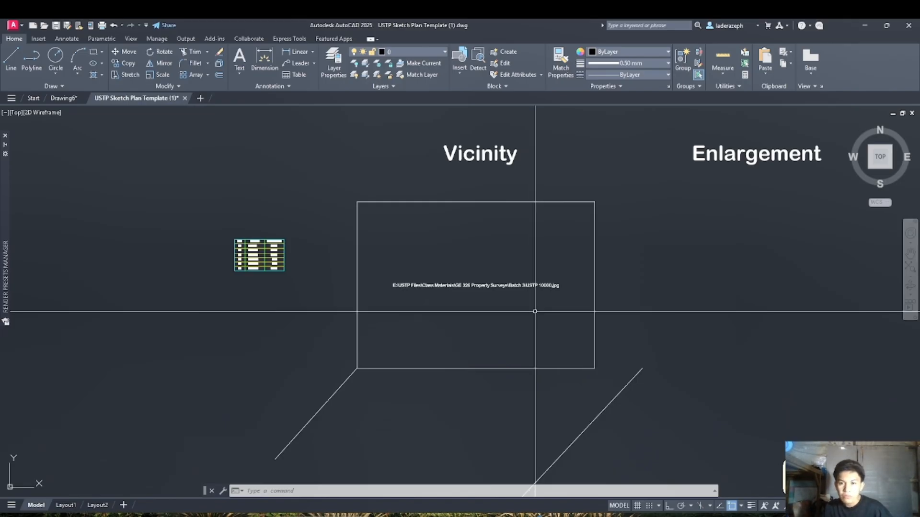
mouse_move(514, 515)
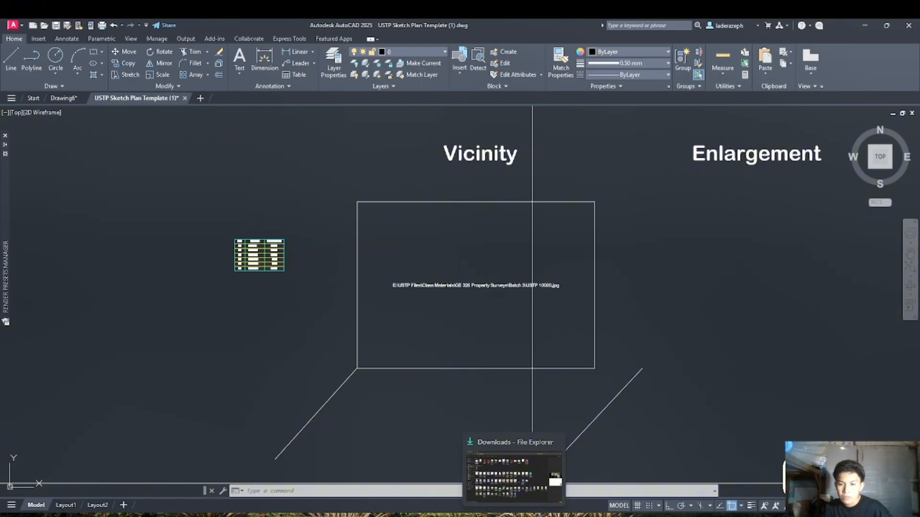
click(514, 515)
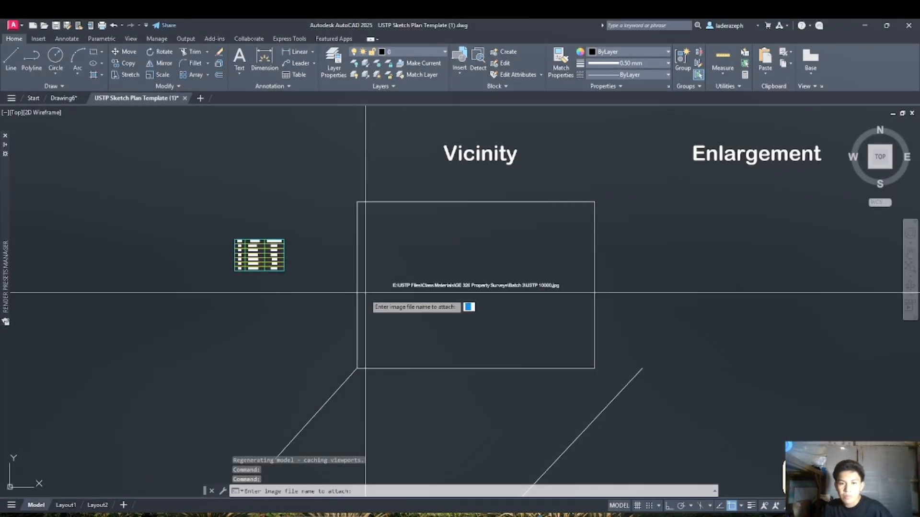
scroll(357, 369, up, 2)
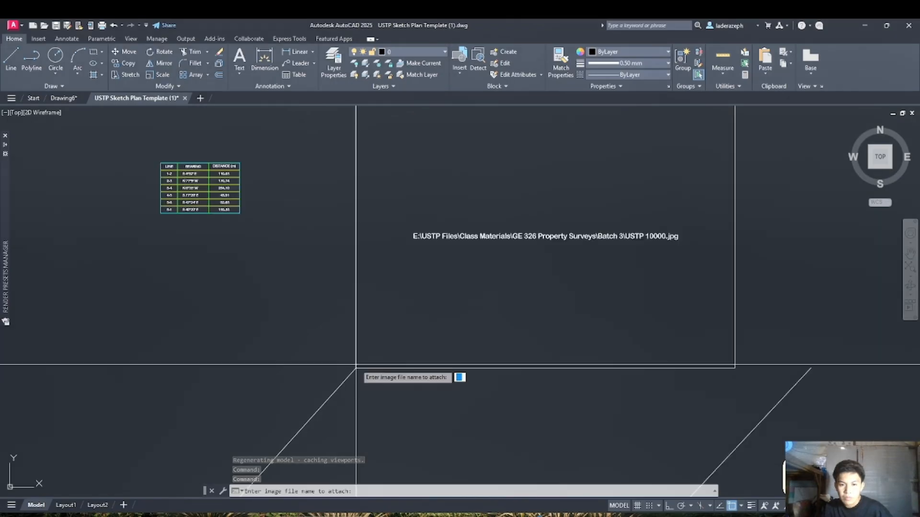
key(Return)
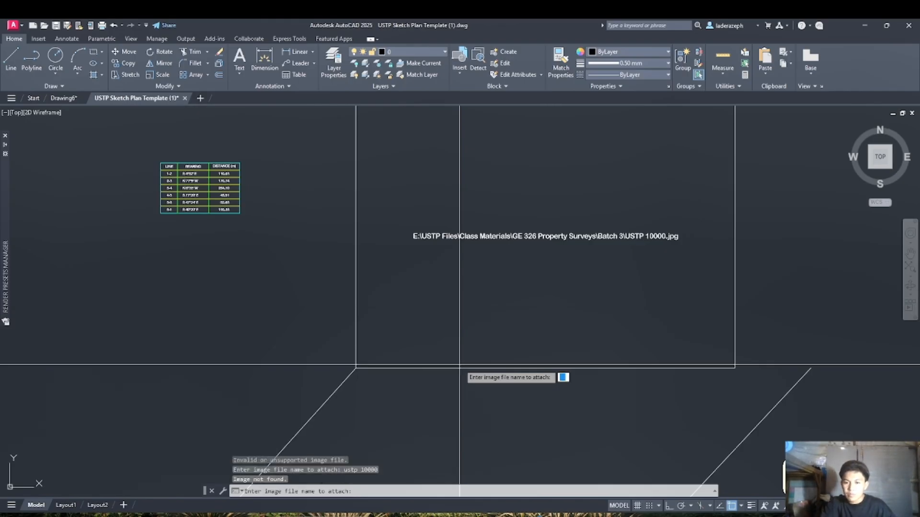
key(Escape)
key(Escape)
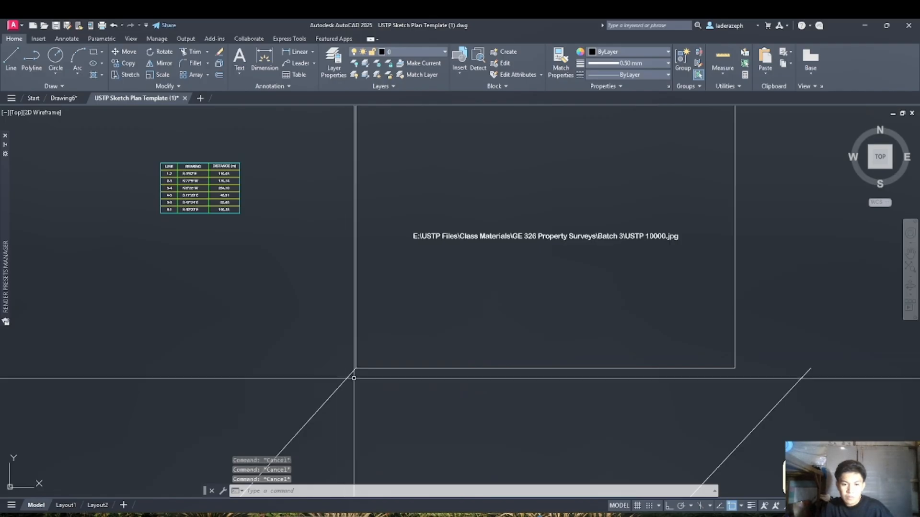
click(514, 474)
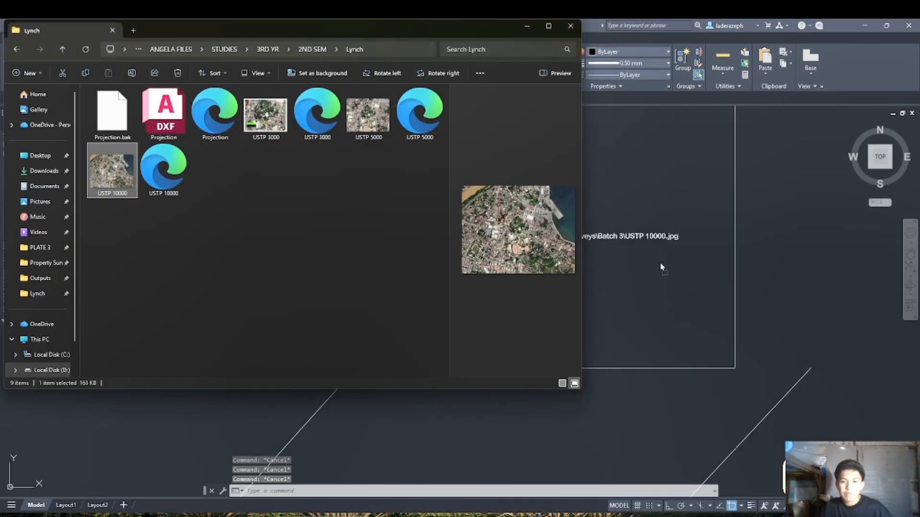
click(729, 367)
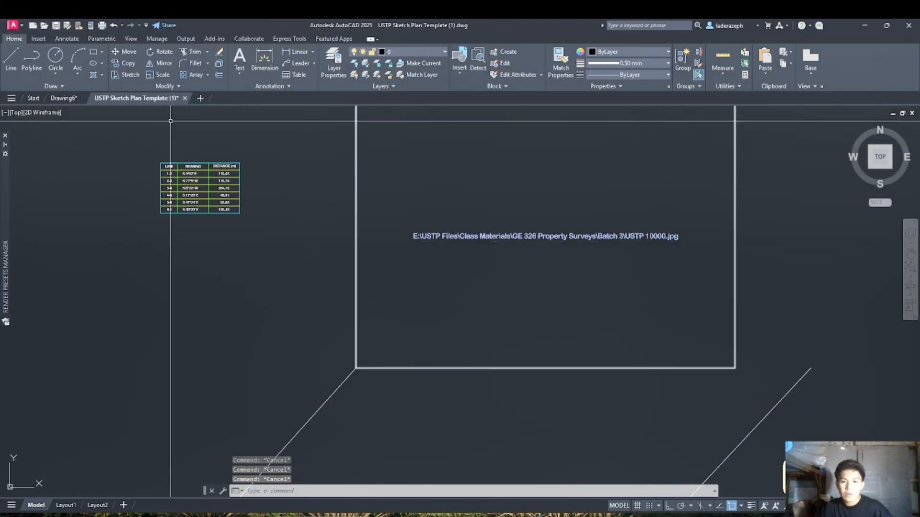
click(48, 38)
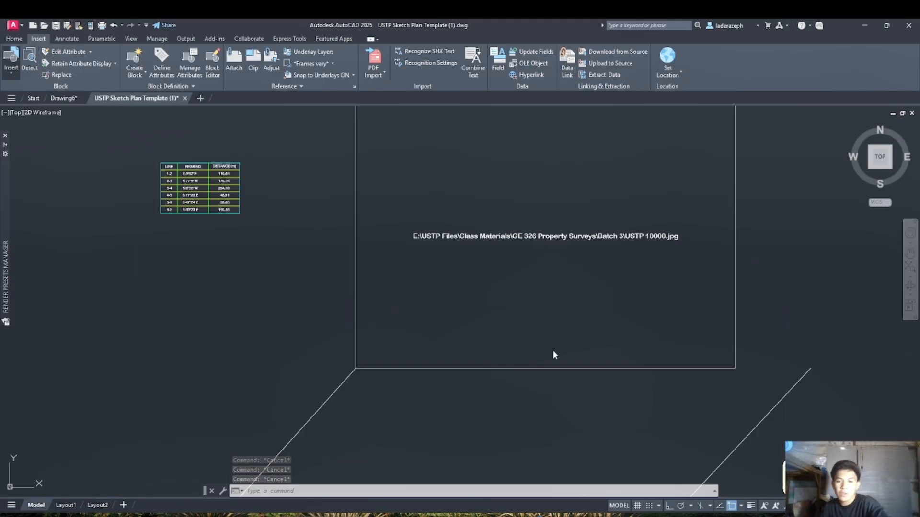
click(576, 516)
click(909, 413)
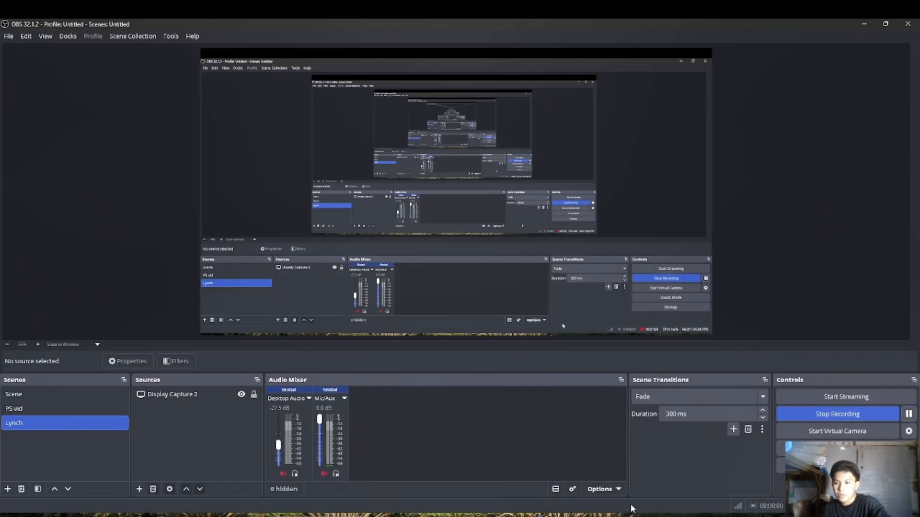
mouse_move(555, 516)
click(492, 516)
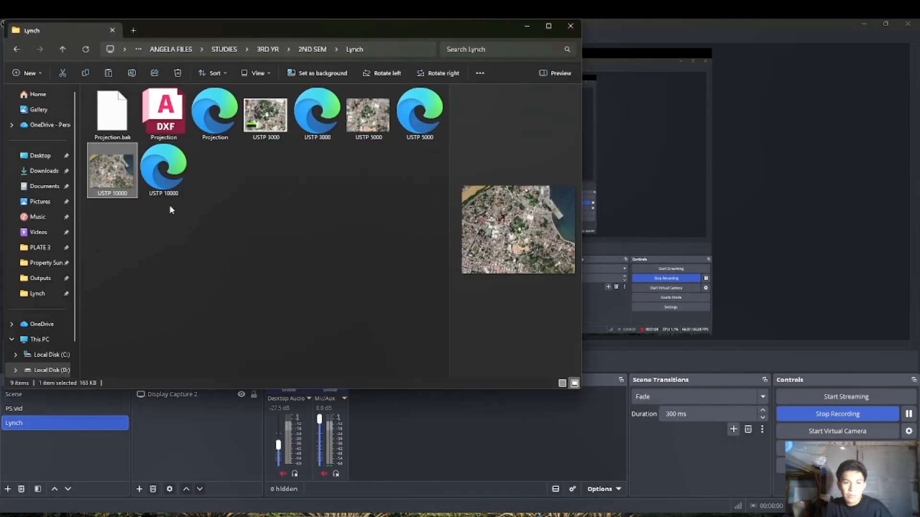
right_click(120, 146)
key(Escape)
click(527, 25)
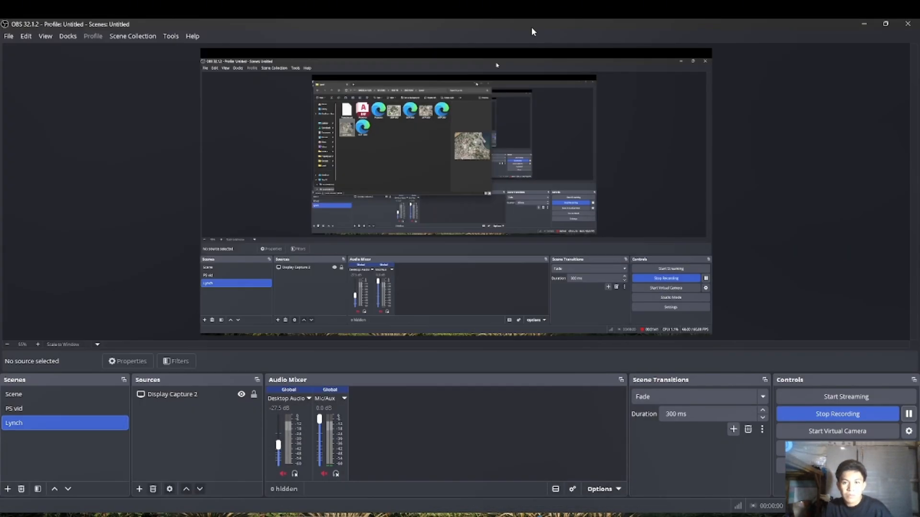
click(535, 516)
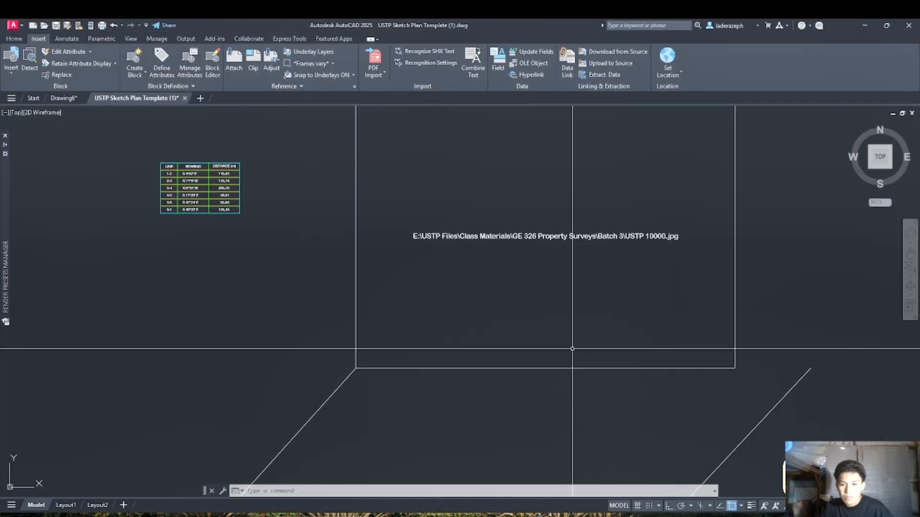
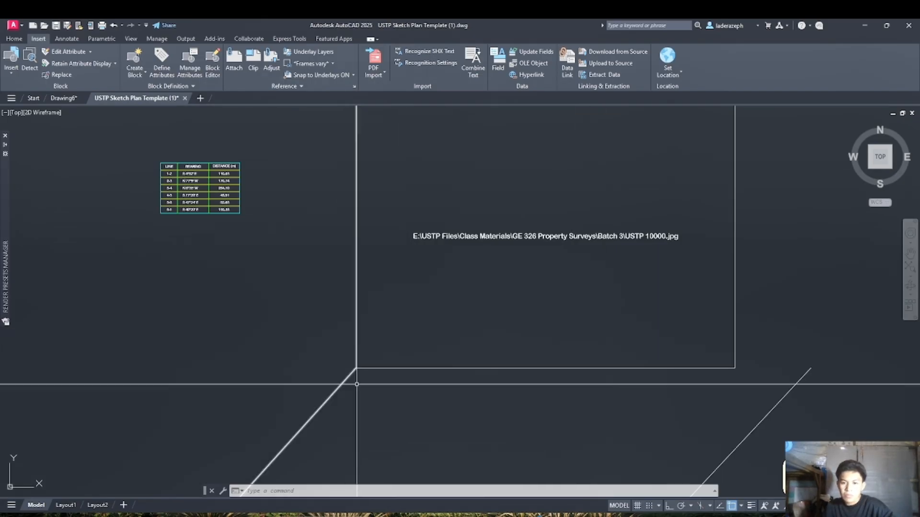
Copy the USTP 10000 aerial image from the Lynch folder in File Explorer
key(ctrl+v)
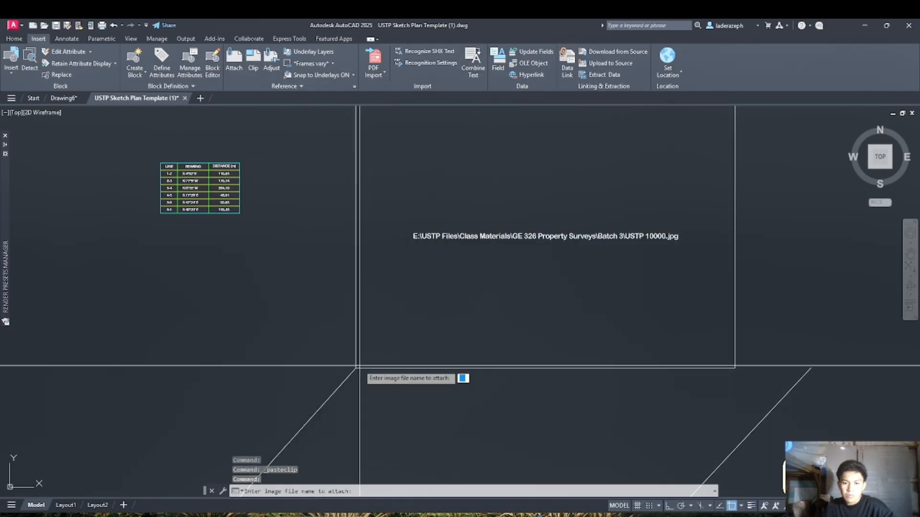
key(Escape)
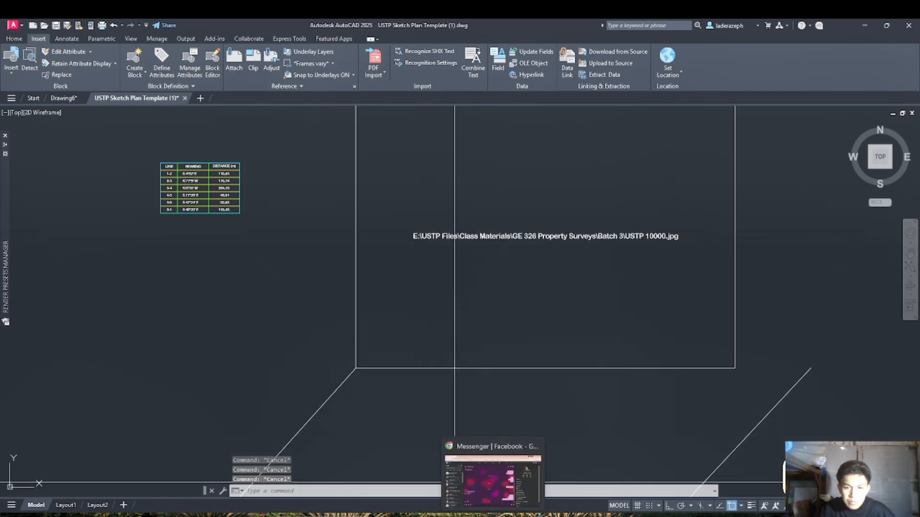
click(492, 516)
click(493, 516)
click(469, 516)
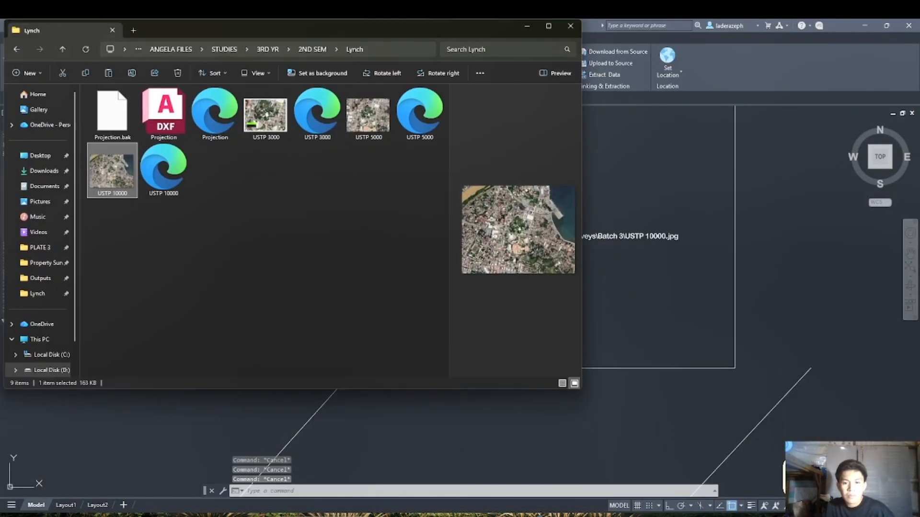
right_click(121, 183)
click(164, 128)
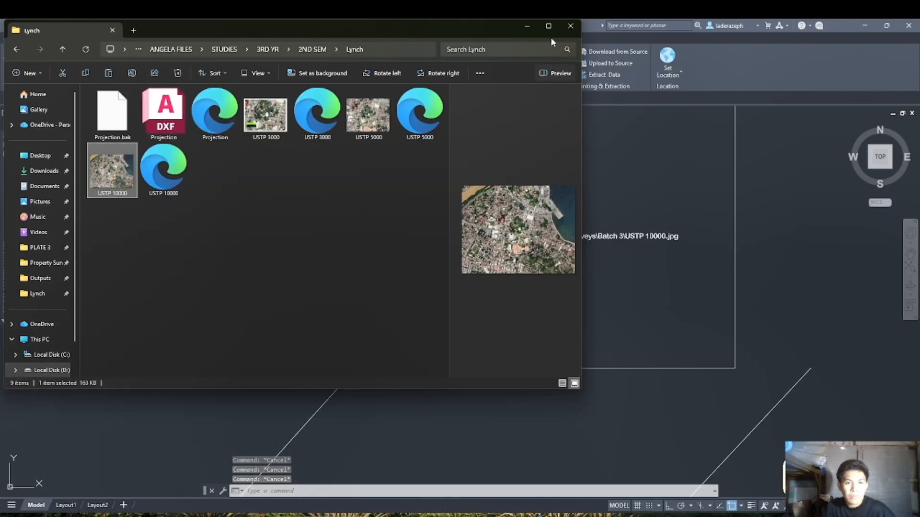
right_drag(121, 173, 125, 174)
click(242, 237)
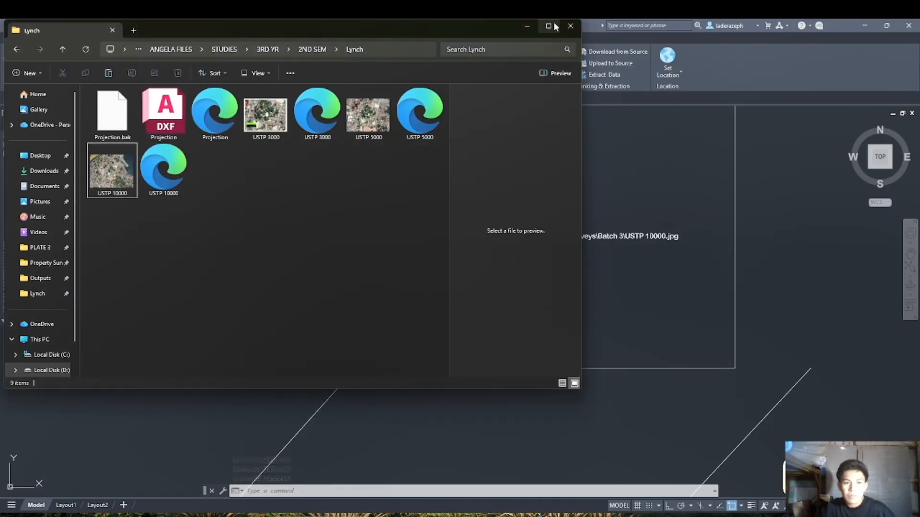
Return to the AutoCAD drawing and try to paste the copied USTP 10000 image into model space
click(569, 25)
key(ctrl+v)
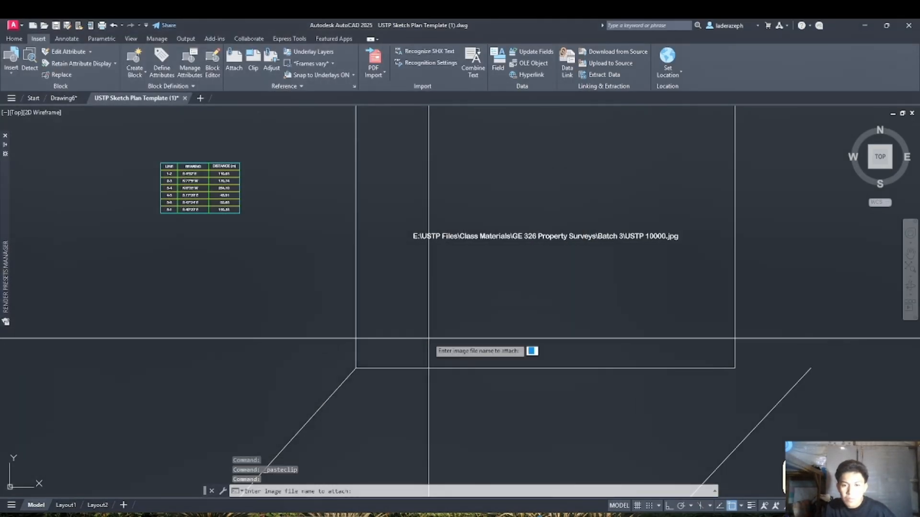
key(Escape)
key(Escape)
key(Escape)
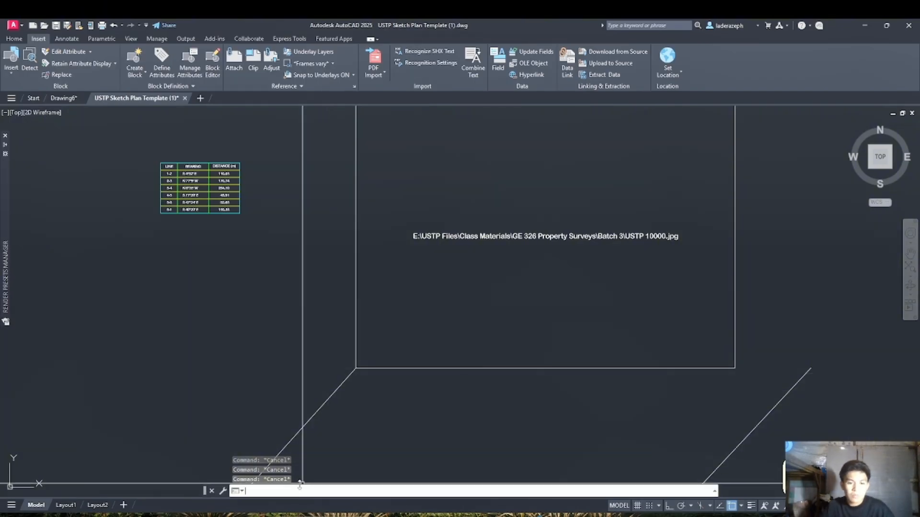
right_click(396, 291)
mouse_move(460, 317)
click(513, 360)
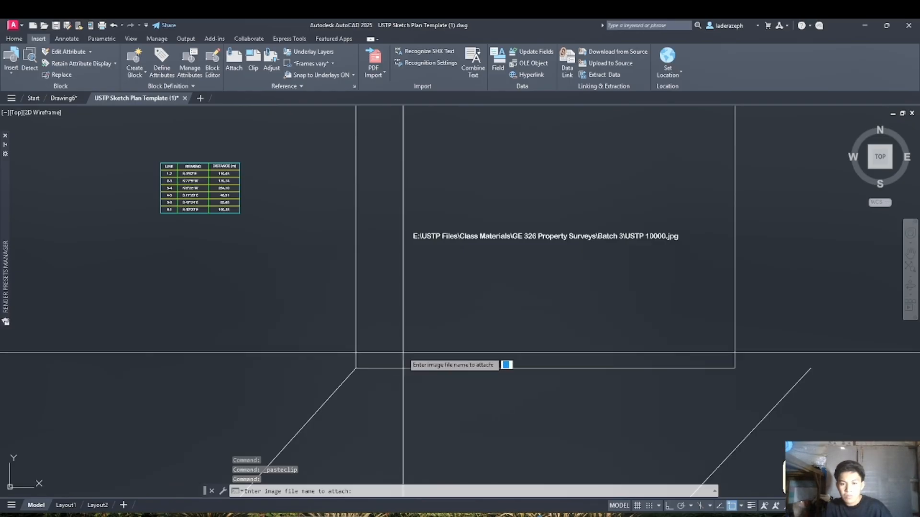
click(544, 512)
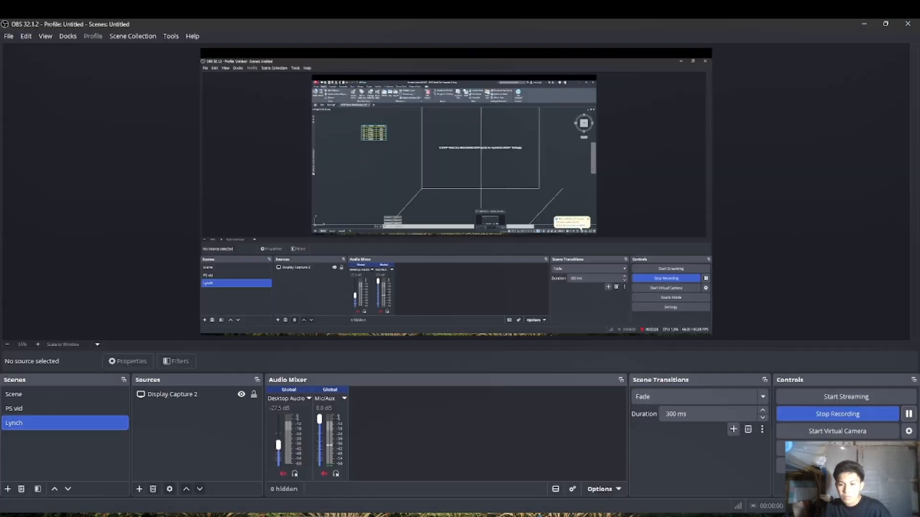
mouse_move(537, 512)
click(582, 476)
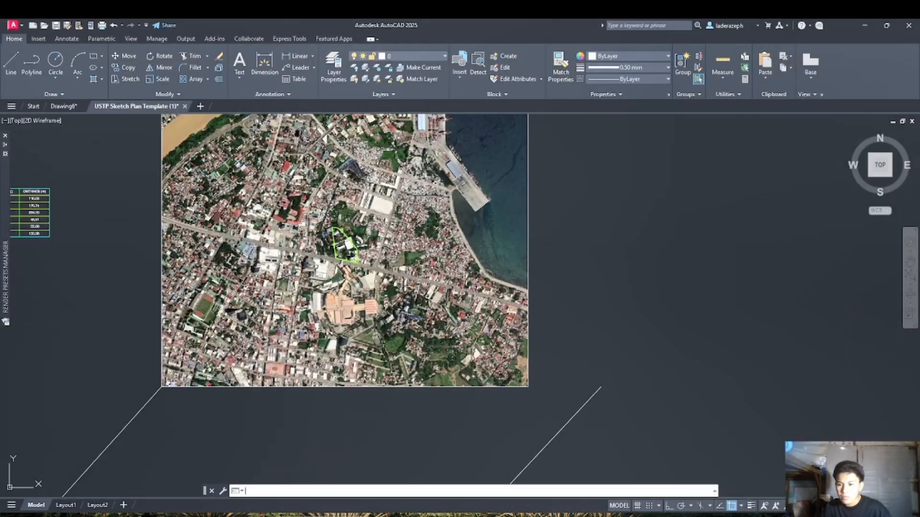
Examine the attached aerial image in model space and inspect its fit within the vicinity map on Layout1
scroll(369, 240, up, 2)
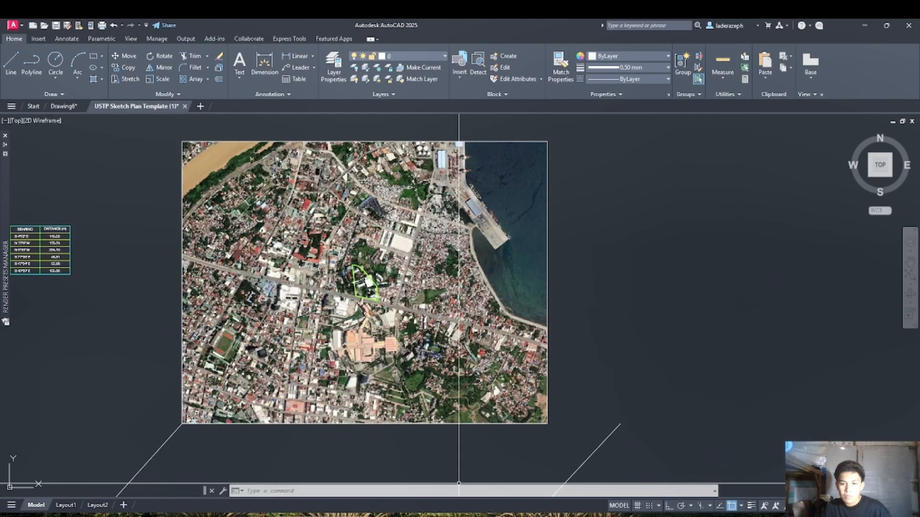
click(66, 505)
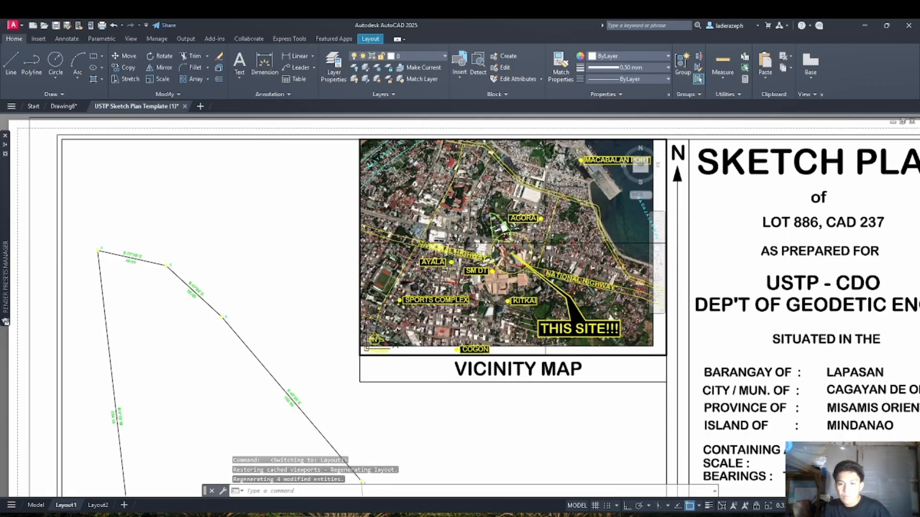
right_click(557, 233)
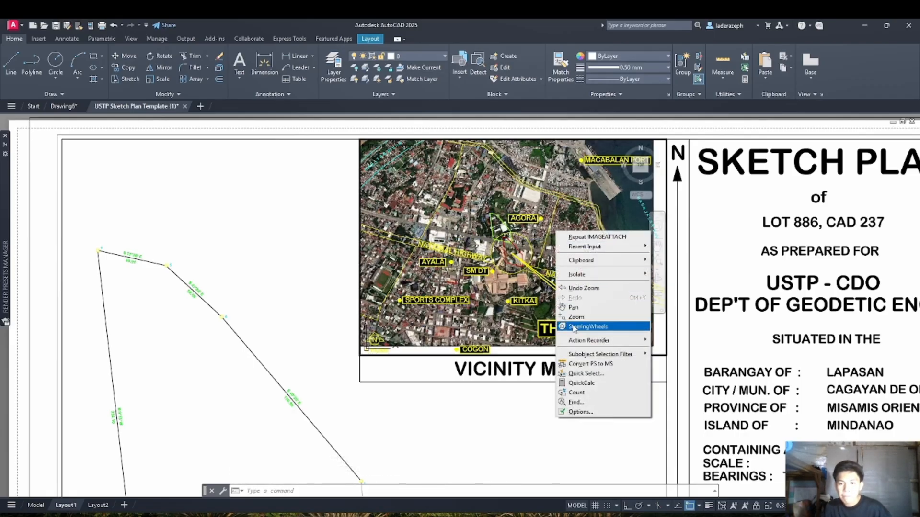
click(591, 308)
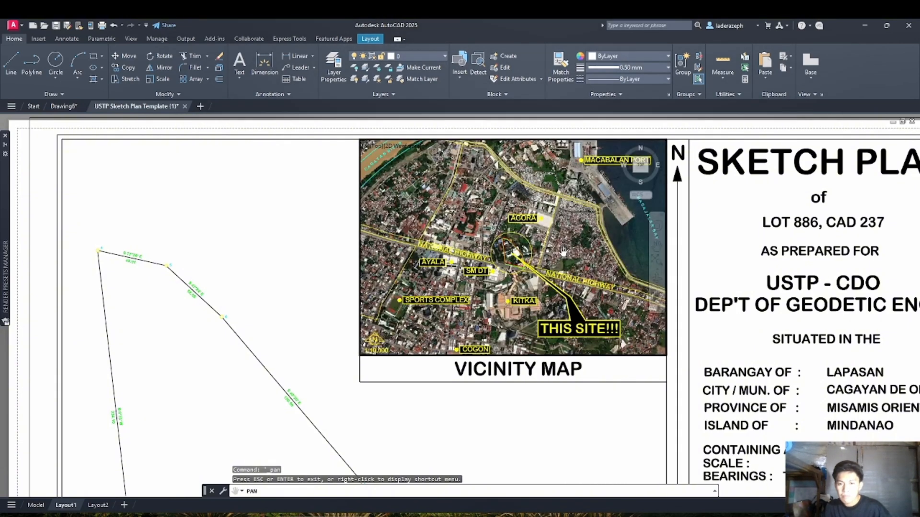
right_click(563, 253)
click(585, 259)
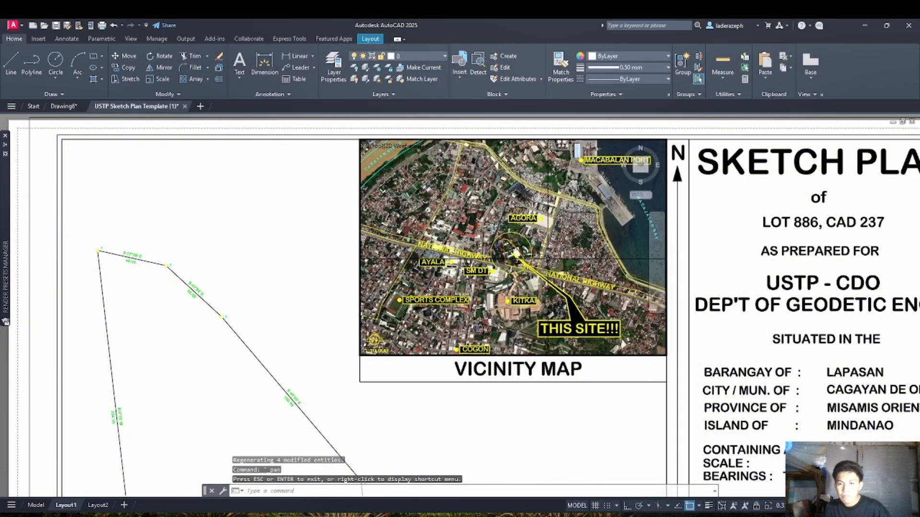
right_click(544, 260)
click(570, 322)
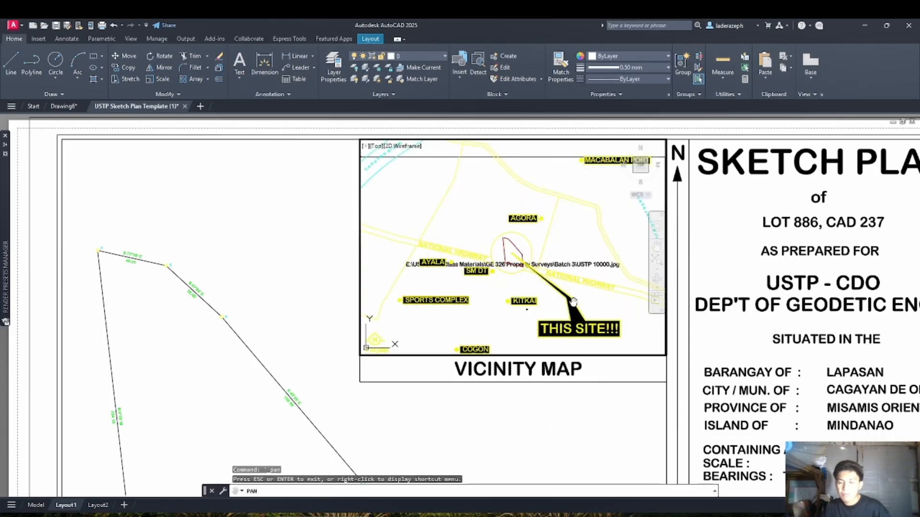
key(Escape)
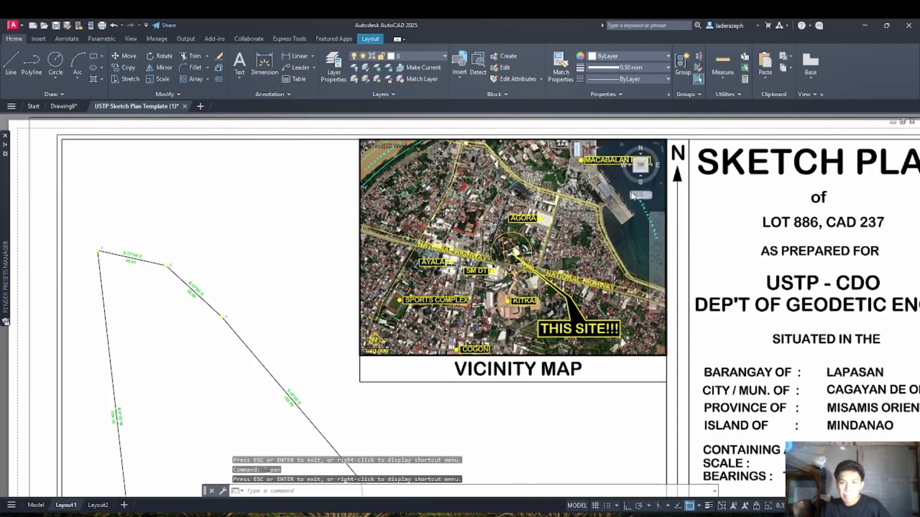
click(590, 230)
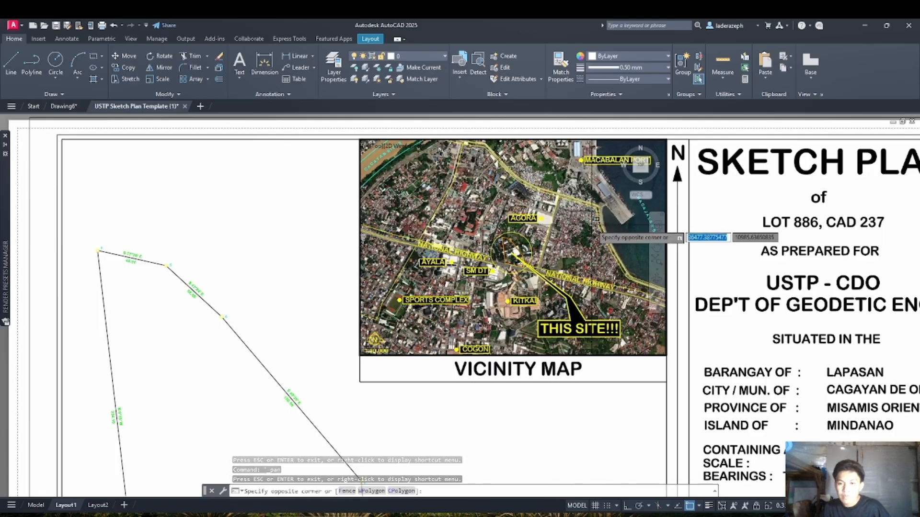
click(623, 218)
key(Escape)
key(Escape)
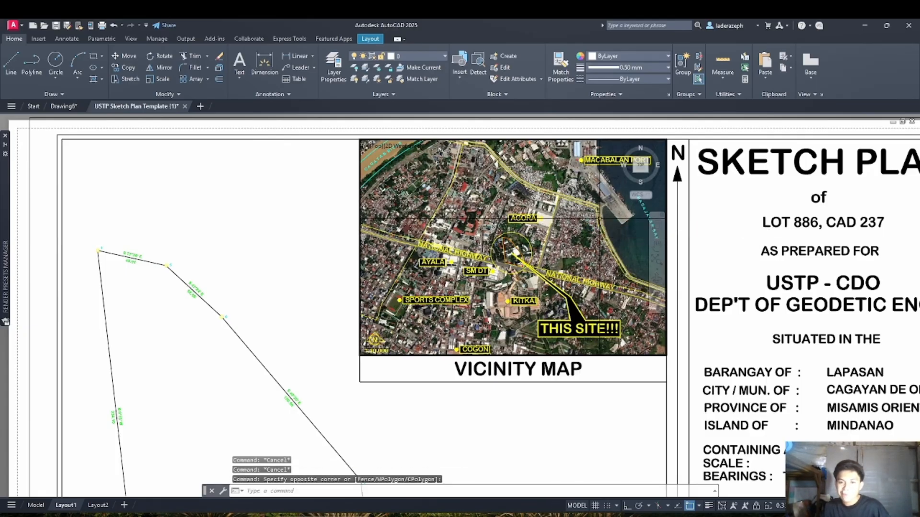
Leave the active viewport and return to paper space on Layout1 at the vicinity map annotations
key(Escape)
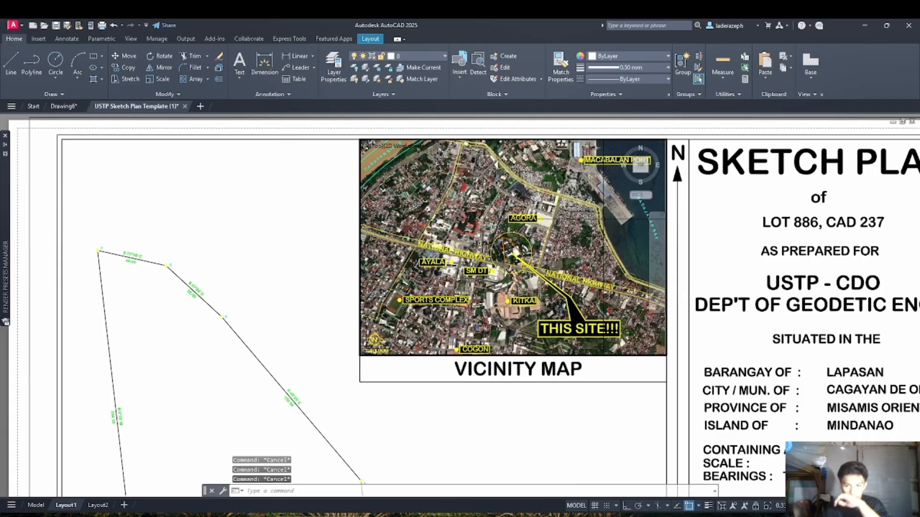
right_click(604, 222)
double_click(567, 129)
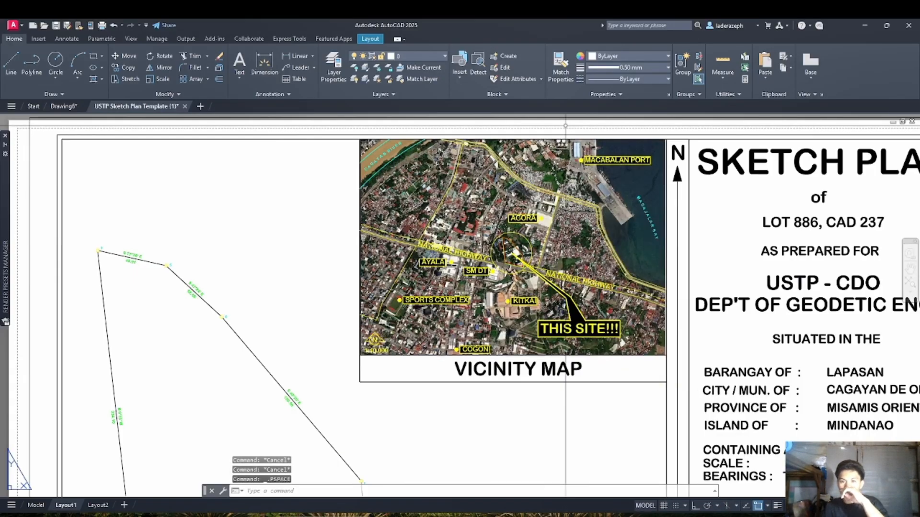
click(630, 234)
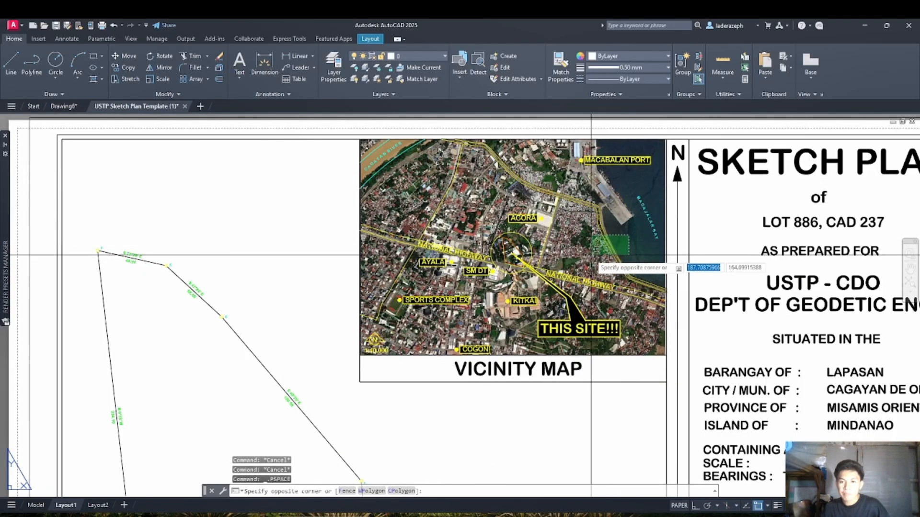
click(593, 255)
scroll(611, 244, up, 4)
key(Escape)
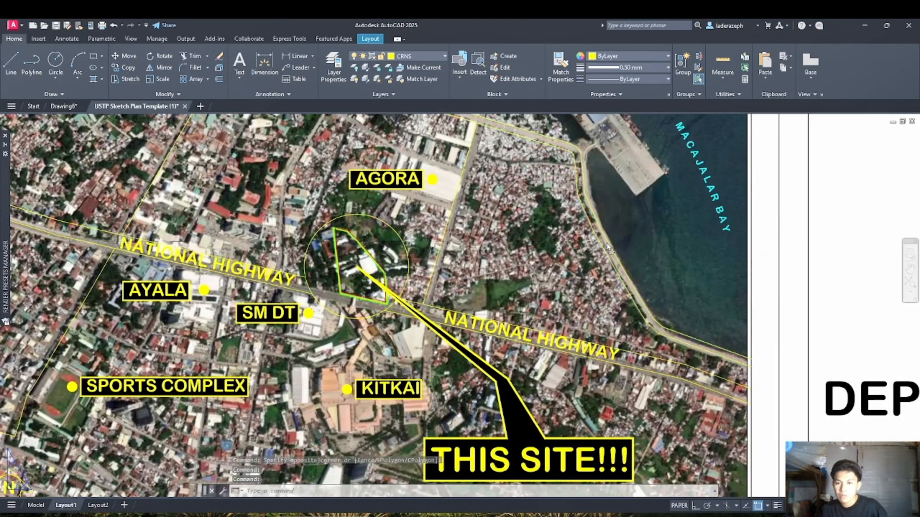
Move the yellow road line east of the AGORA label slightly so it follows the road in the aerial image
click(465, 165)
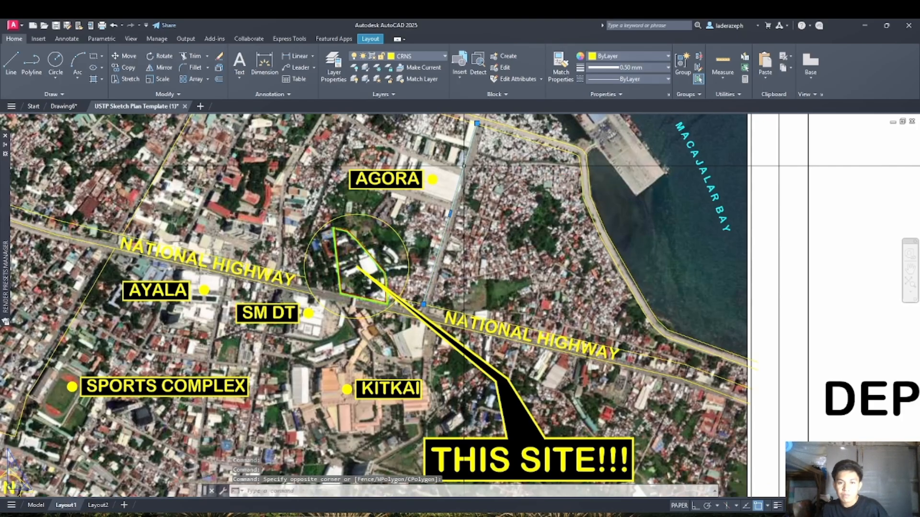
click(123, 61)
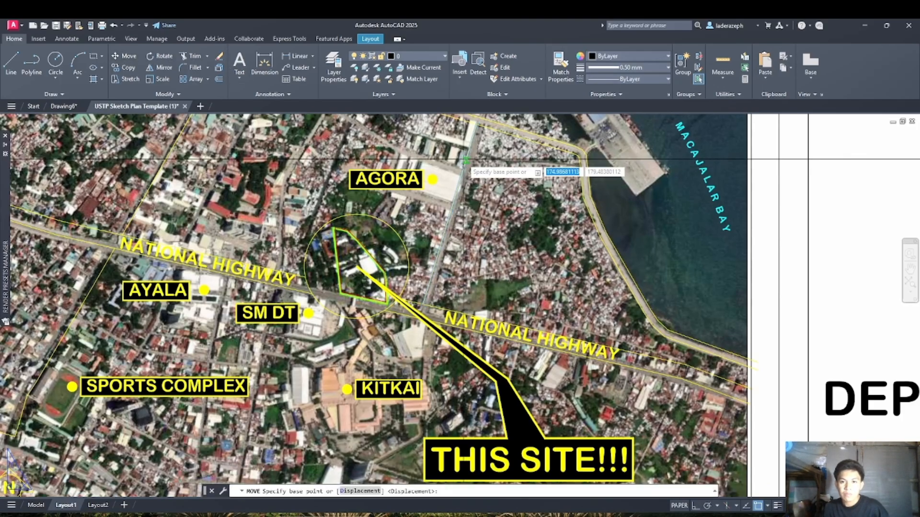
click(465, 165)
click(469, 166)
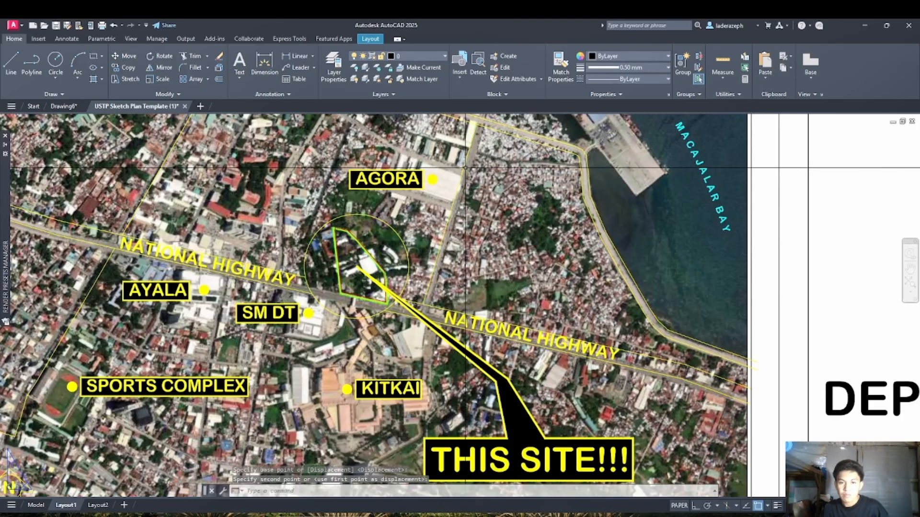
Move both NATIONAL HIGHWAY labels and their parallel road lines together onto the highway in the aerial image
click(121, 237)
click(110, 213)
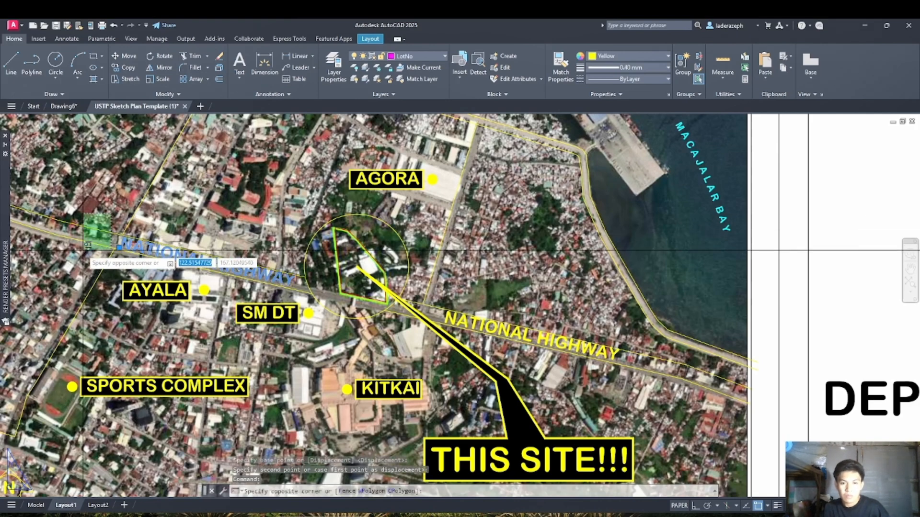
click(81, 257)
click(587, 310)
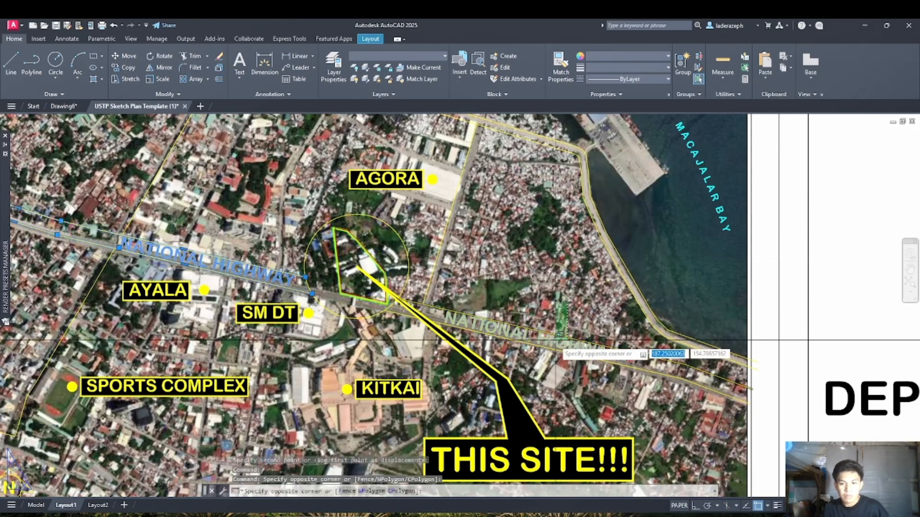
click(540, 362)
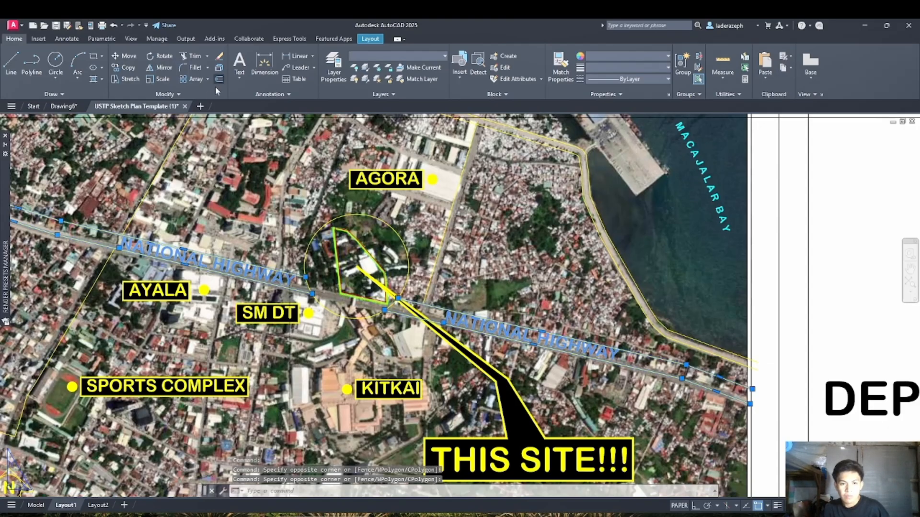
click(125, 56)
click(269, 275)
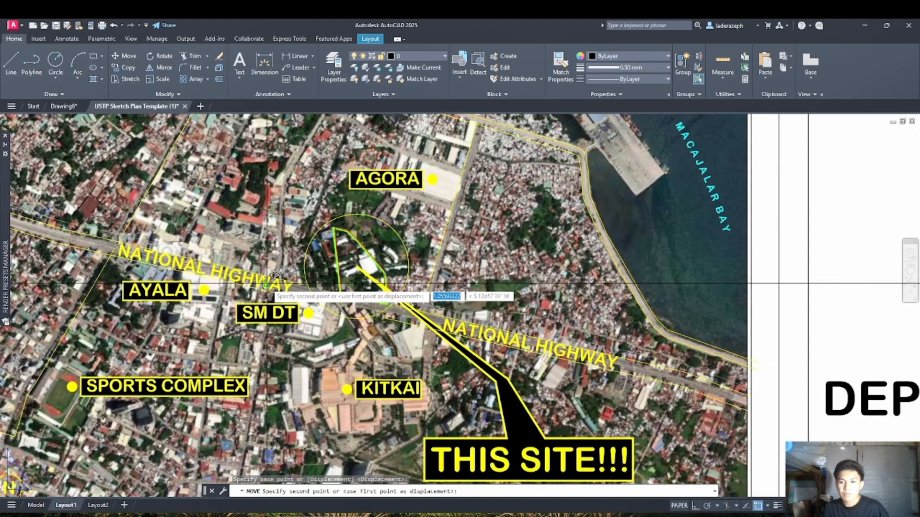
click(267, 284)
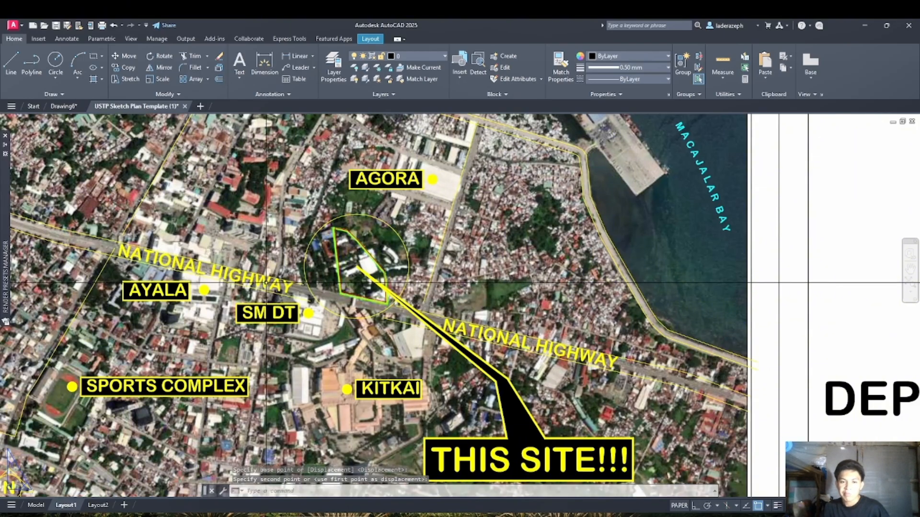
Stretch the ends of the highway lines and the AGORA side-road line near the site to match the aerial roads
click(388, 319)
scroll(388, 320, up, 4)
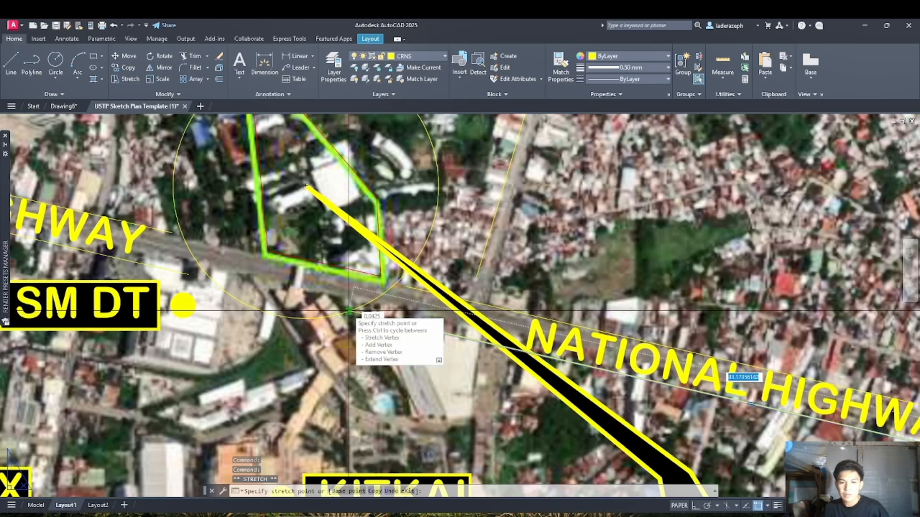
click(373, 316)
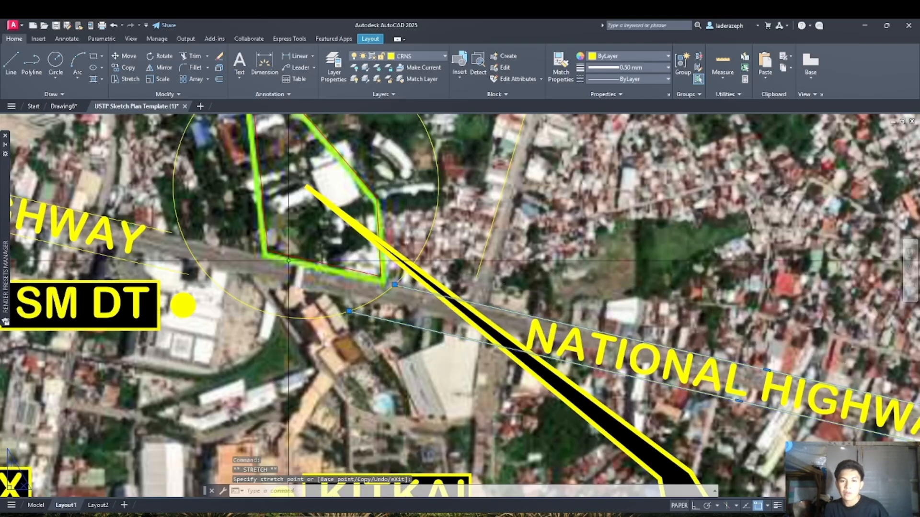
click(183, 235)
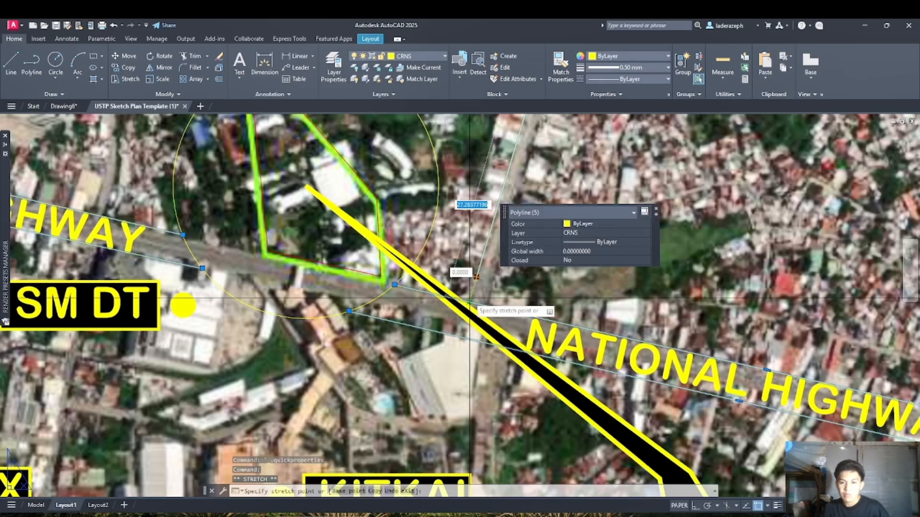
scroll(477, 277, down, 8)
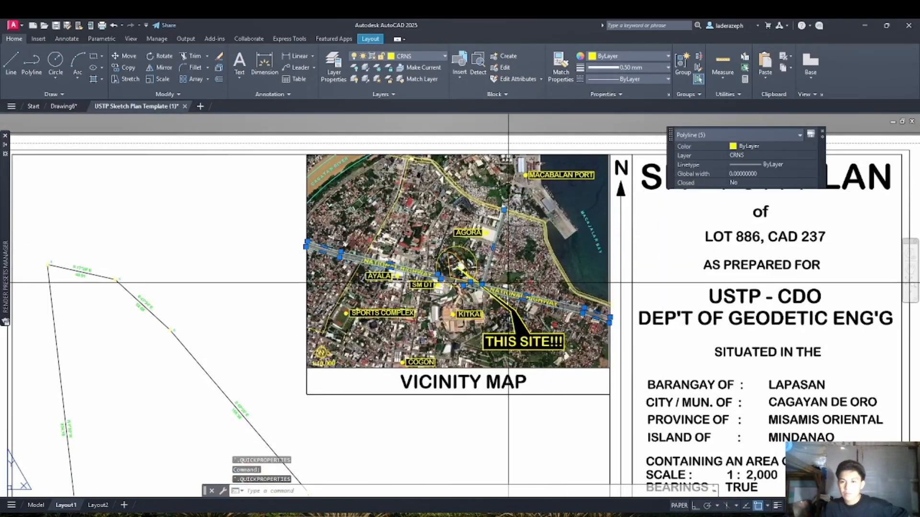
scroll(492, 288, up, 4)
click(821, 131)
click(595, 270)
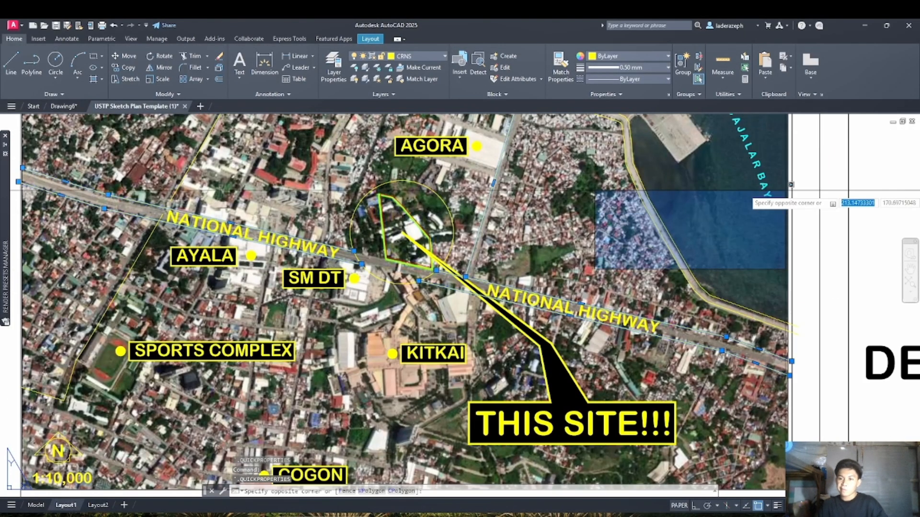
key(Escape)
key(Escape)
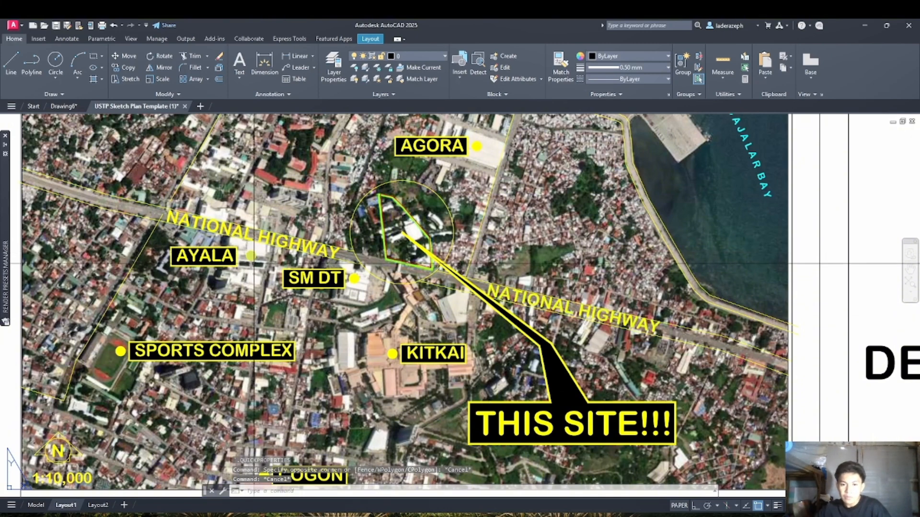
Erase the red lot outline inside the site circle on the vicinity map
scroll(254, 263, down, 2)
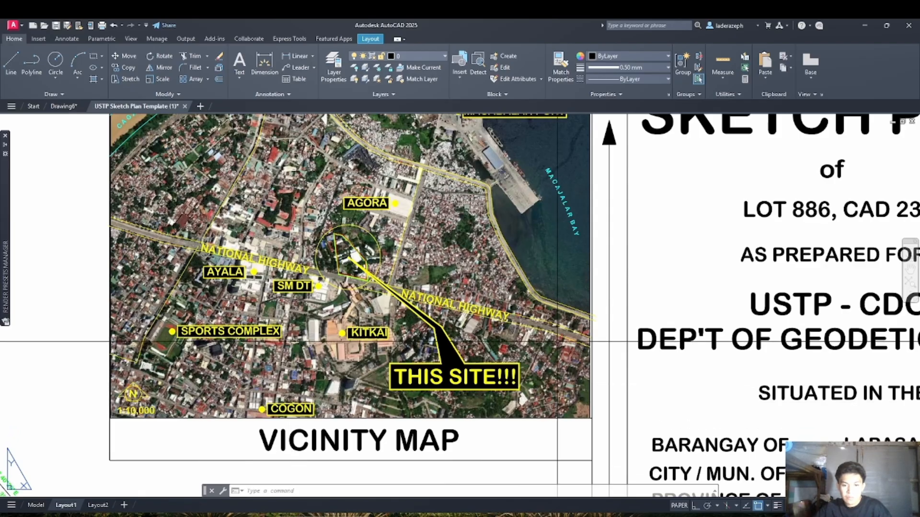
scroll(259, 390, down, 2)
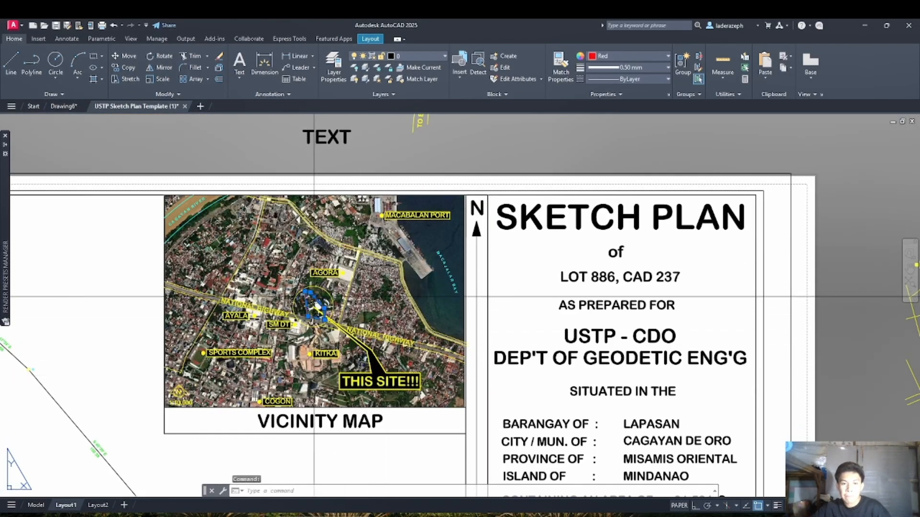
mouse_move(314, 297)
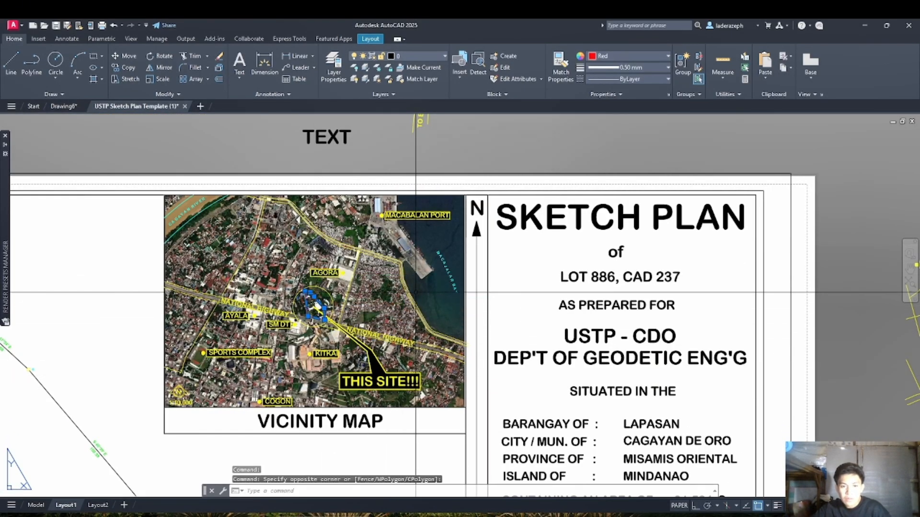
click(315, 301)
key(Escape)
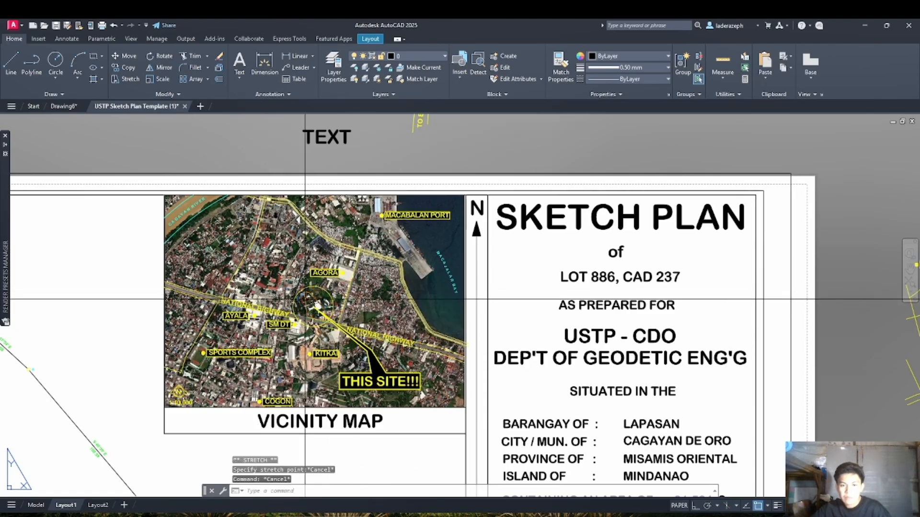
scroll(316, 303, up, 2)
key(Delete)
scroll(314, 306, down, 8)
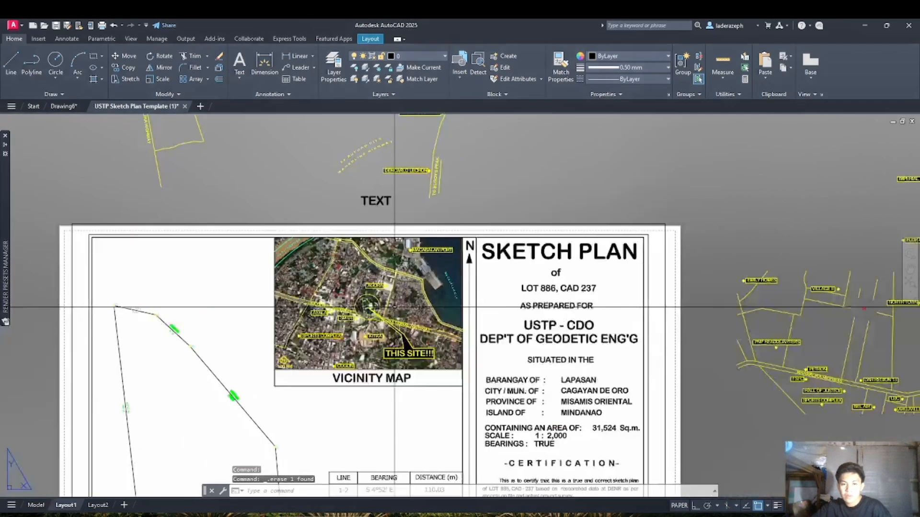
Switch from Layout1 to model space and locate the lot boundary beside the Vicinity image
scroll(387, 474, up, 6)
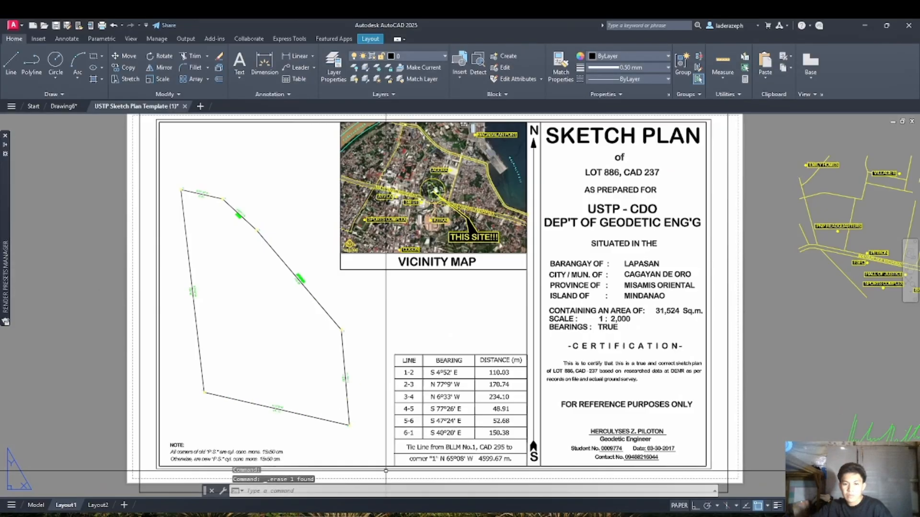
click(36, 505)
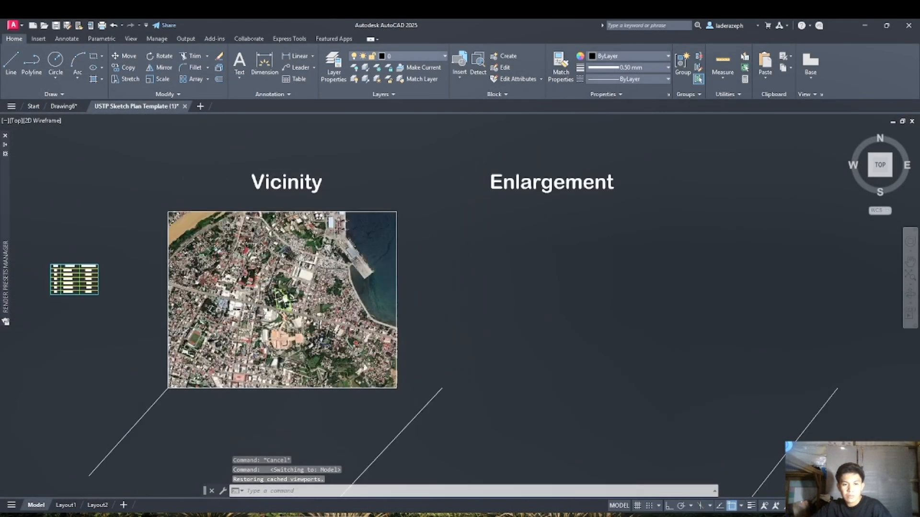
scroll(123, 317, down, 8)
scroll(62, 319, down, 3)
scroll(252, 369, up, 6)
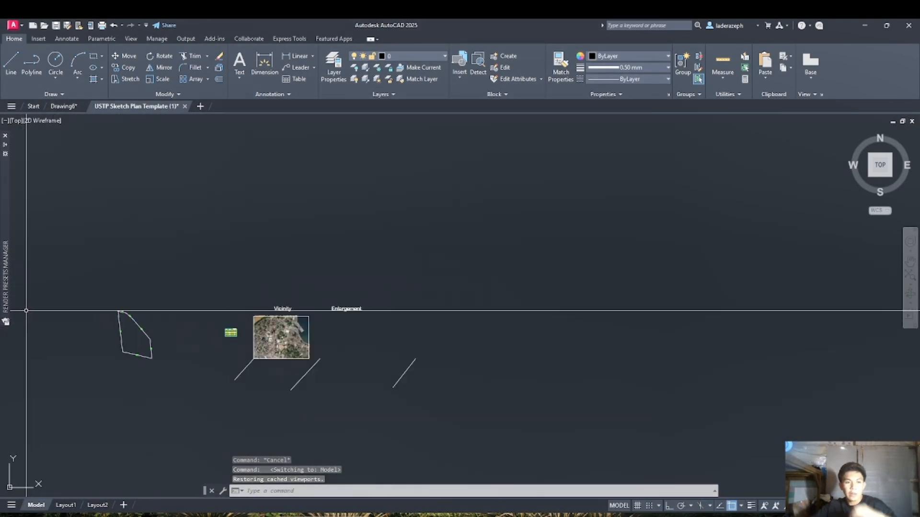
Try erasing the whole lot boundary with its labels in model space, and undo the erasure
click(224, 290)
click(348, 468)
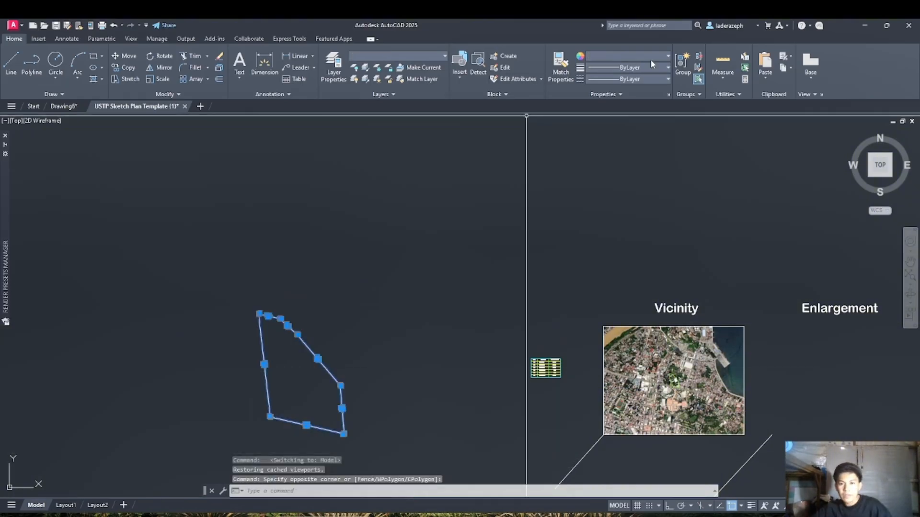
key(Delete)
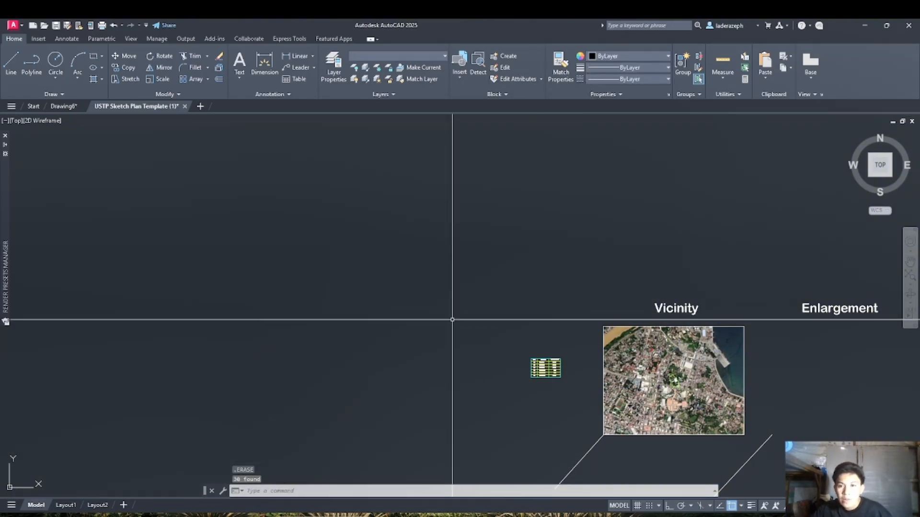
key(ctrl+z)
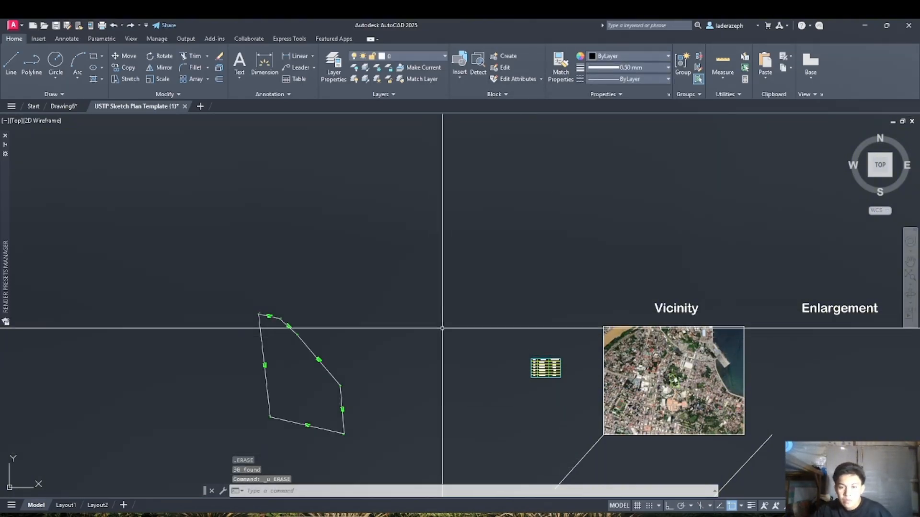
click(402, 314)
key(Escape)
key(Escape)
Bring up V-37.pdf in the PDF reader and arrange the AutoCAD window side by side with it
key(alt+Tab)
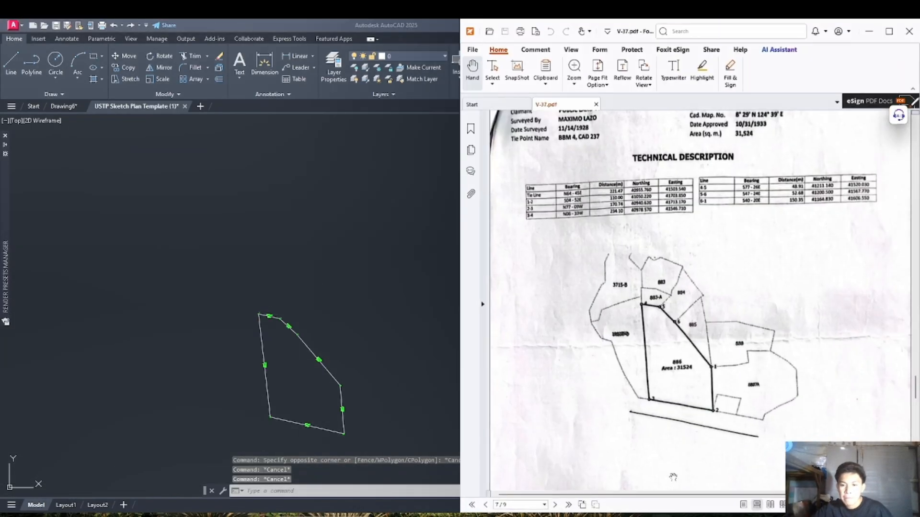
click(307, 329)
key(super+Left)
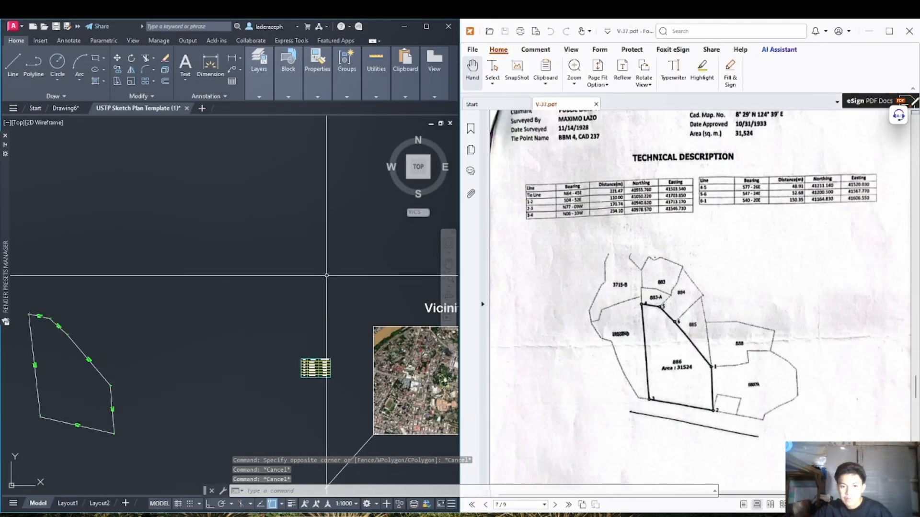
Draw an adjoining lot line straight up from corner 4 of the lot boundary, following the V-37.pdf sketch
scroll(118, 396, down, 3)
scroll(76, 416, up, 6)
click(12, 62)
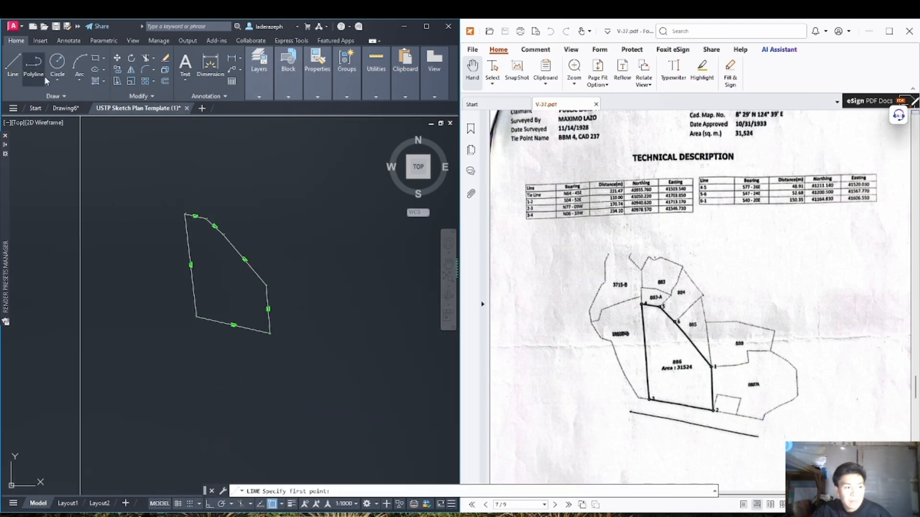
scroll(195, 201, up, 6)
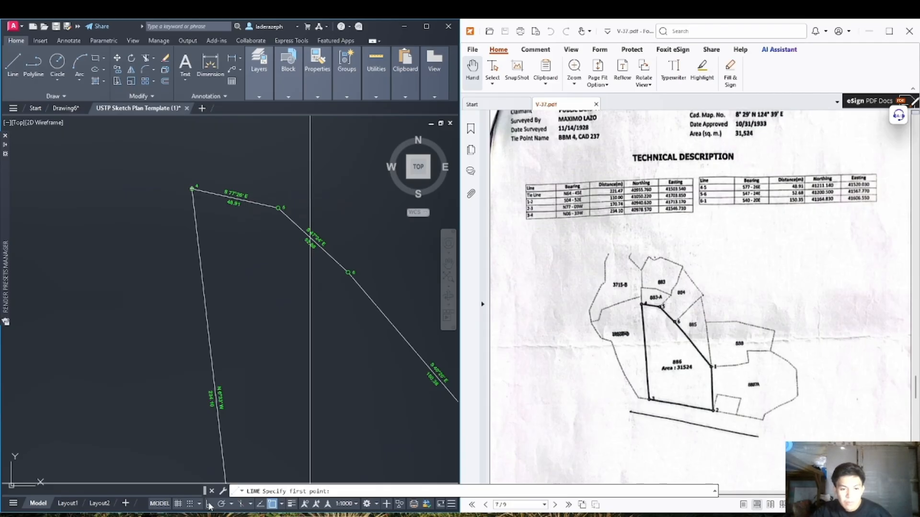
scroll(196, 165, down, 3)
scroll(203, 250, up, 5)
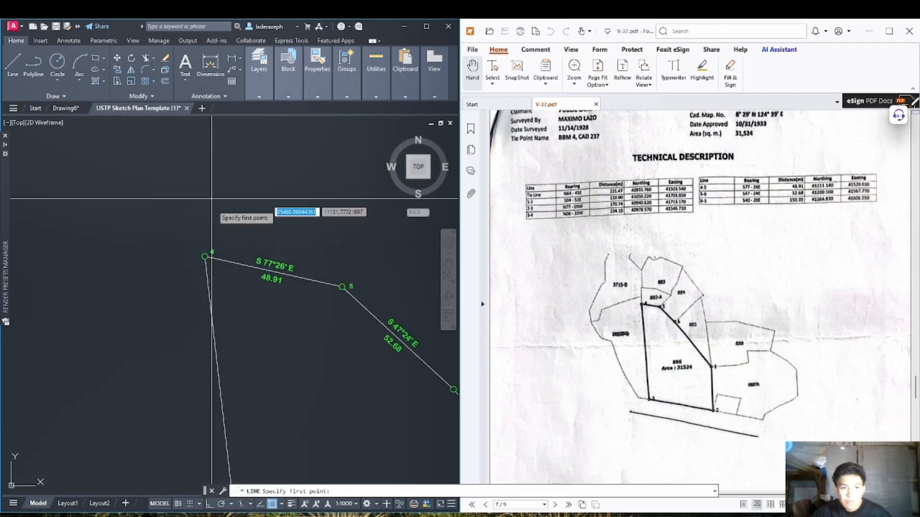
click(204, 255)
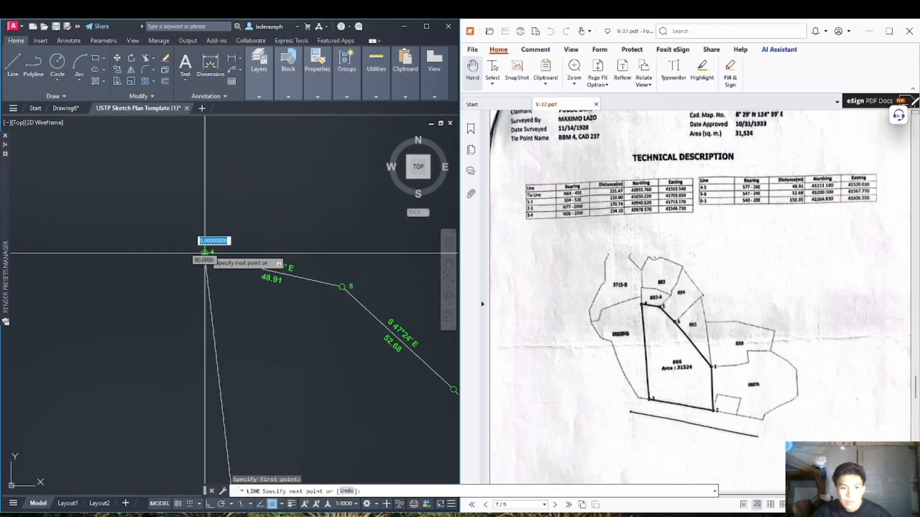
click(205, 127)
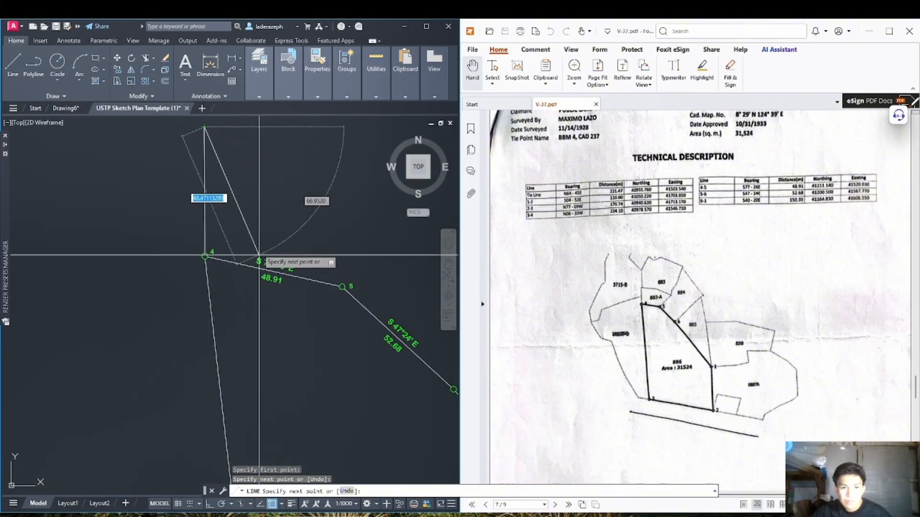
key(Escape)
Draw a short adjoining lot line diagonally up and outward from corner 5, as in the reference sketch
click(14, 67)
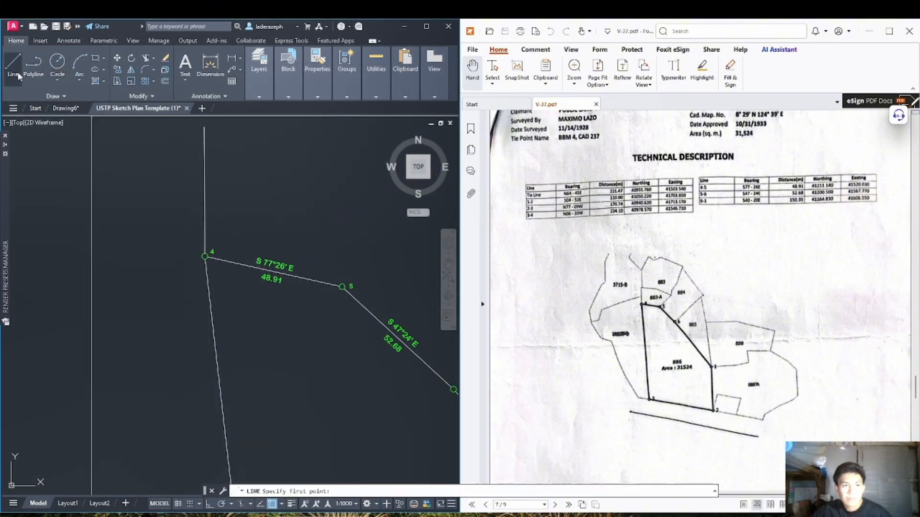
click(342, 286)
scroll(424, 216, down, 6)
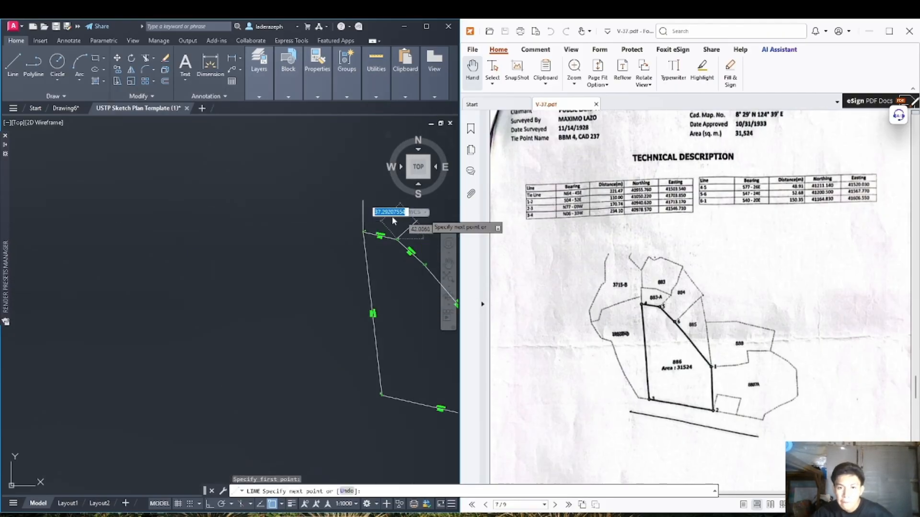
scroll(332, 245, down, 5)
scroll(367, 229, up, 8)
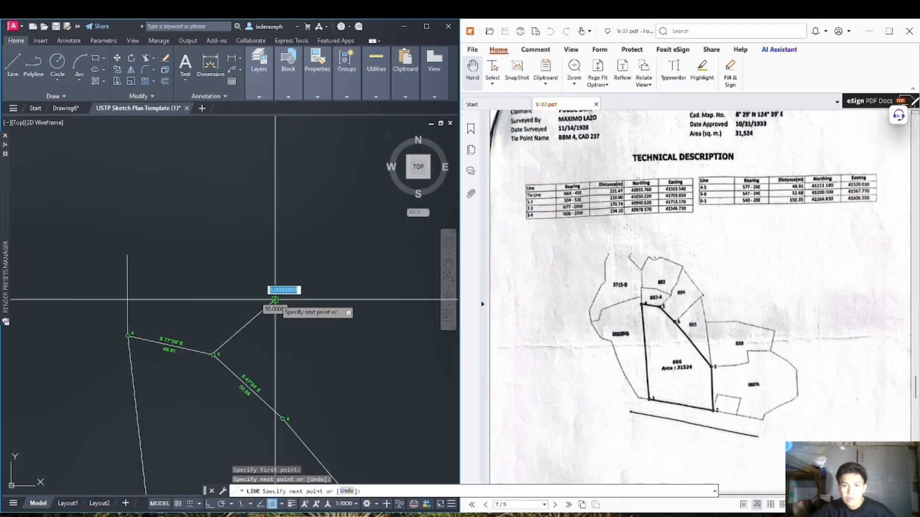
click(275, 300)
key(Return)
Draw an adjoining lot line about 73 units long from corner 6, sloping outward at about 42 degrees
key(Return)
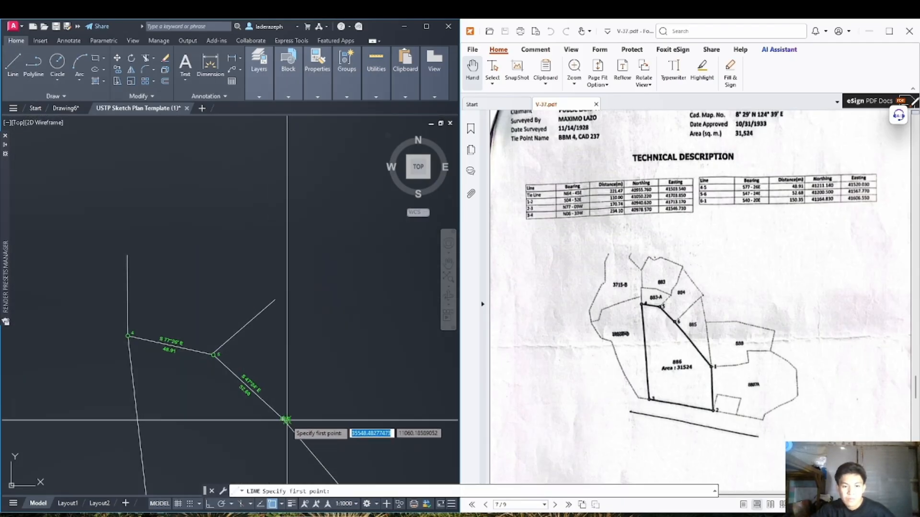
scroll(286, 421, up, 8)
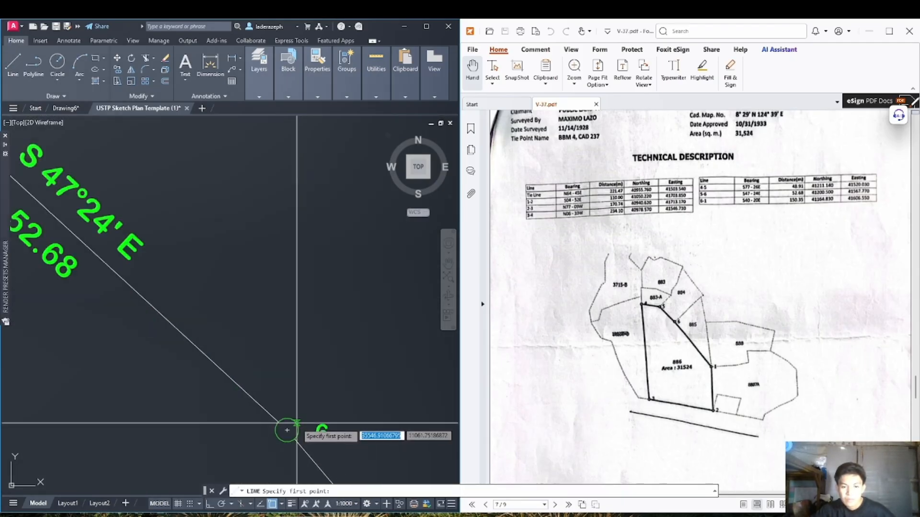
scroll(295, 423, down, 6)
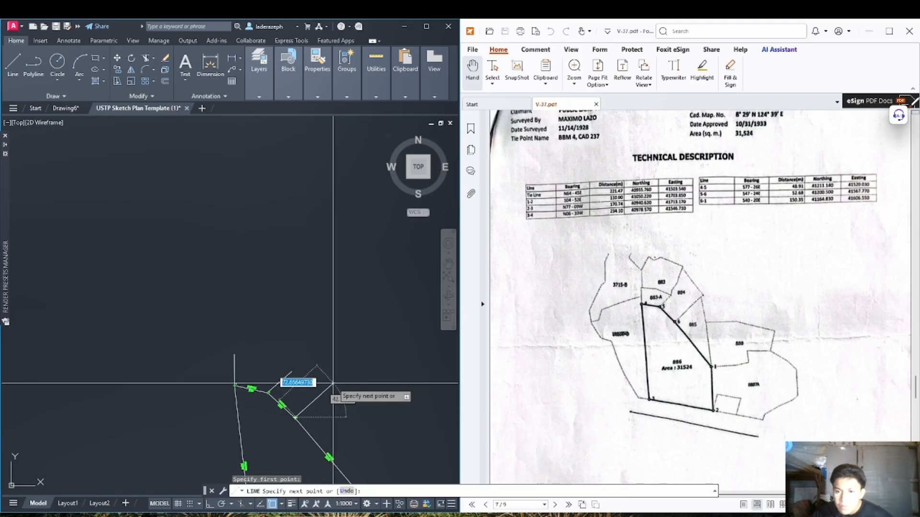
key(Escape)
scroll(339, 403, down, 5)
scroll(369, 447, up, 6)
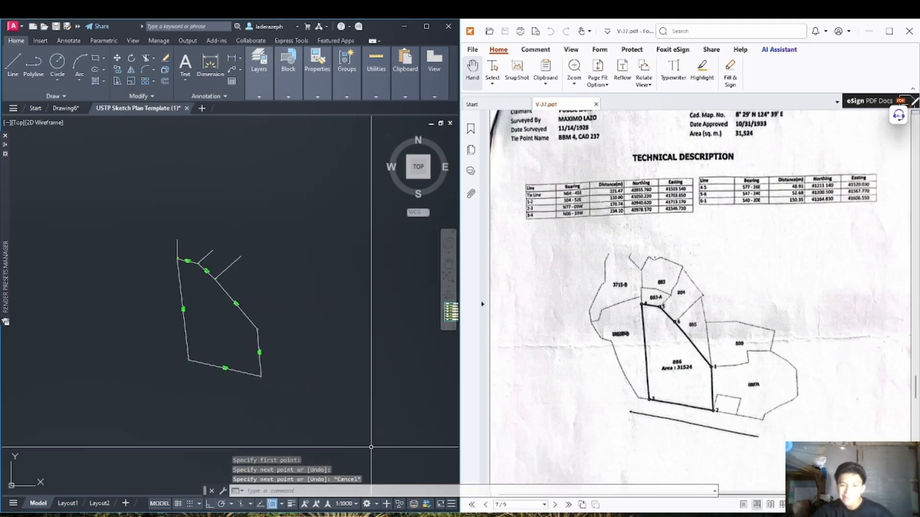
Draw connected lines from corner 1 upward about 107 units, ending at the outer end of the corner 6 line to enclose lot 885
scroll(266, 321, up, 2)
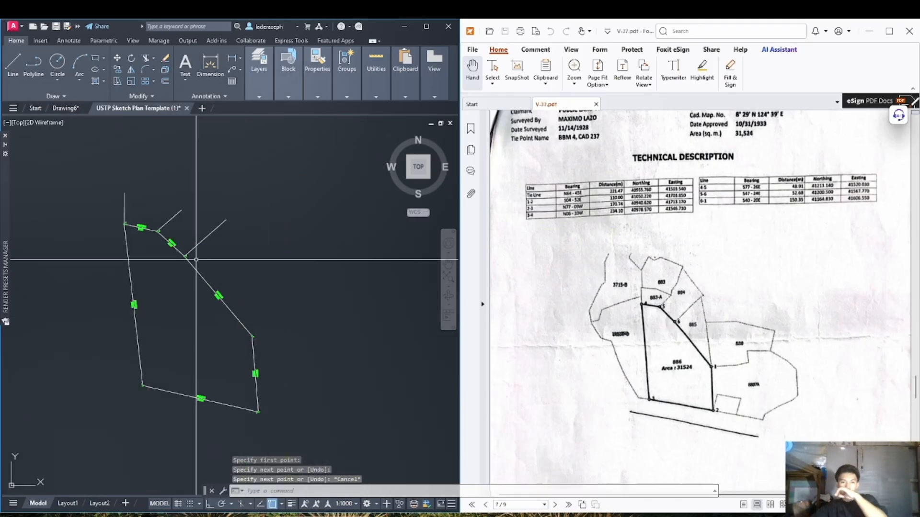
click(13, 68)
scroll(250, 331, up, 5)
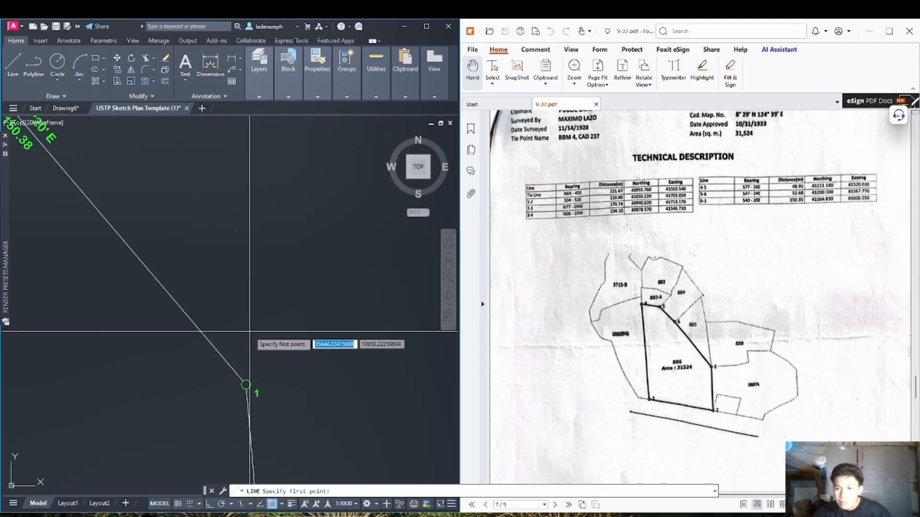
click(245, 384)
scroll(189, 168, down, 3)
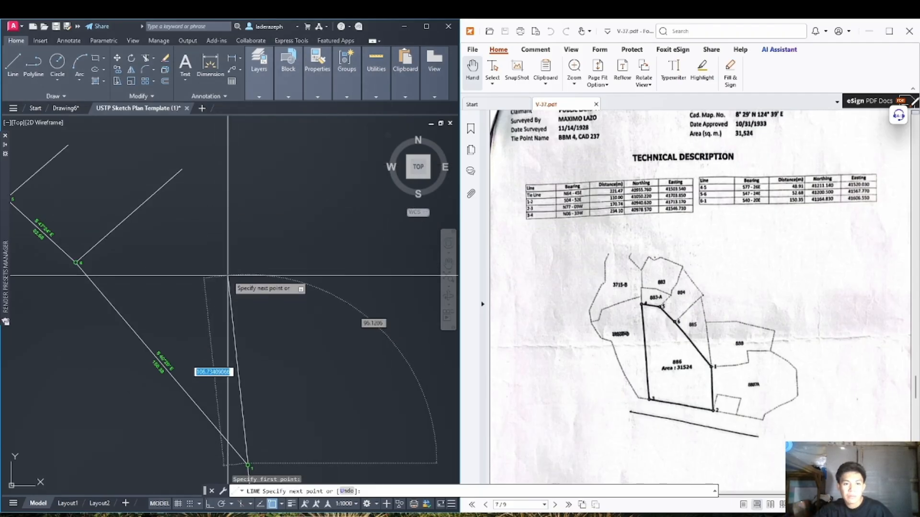
click(227, 274)
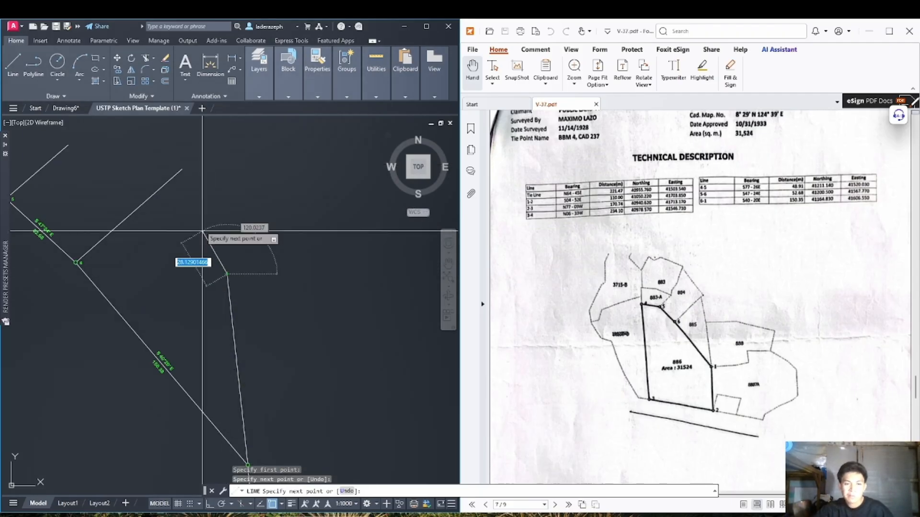
scroll(178, 172, up, 5)
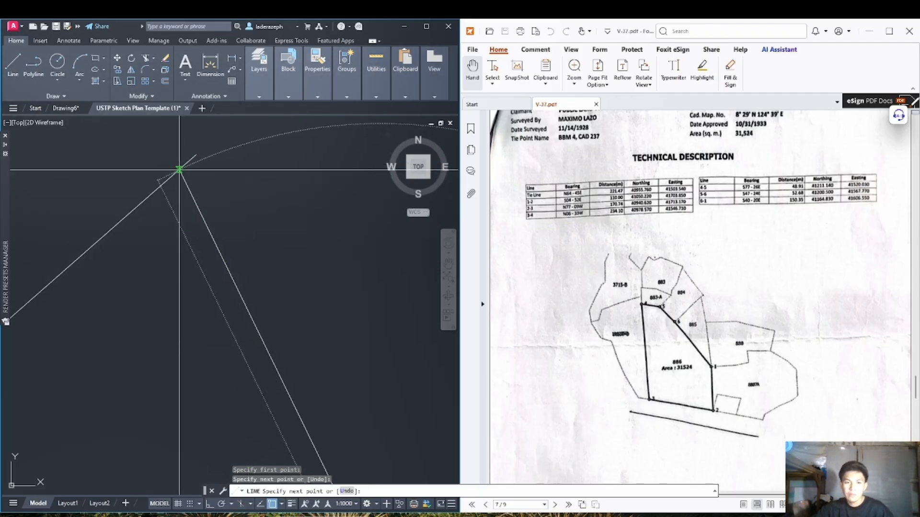
click(180, 170)
key(Escape)
scroll(320, 357, down, 10)
scroll(342, 429, up, 4)
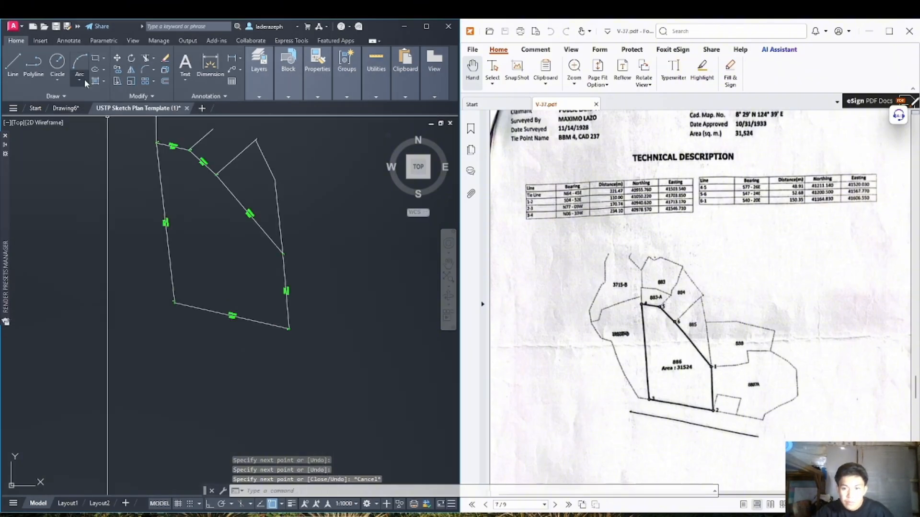
Draw an adjoining lot line from corner 2 outward to the east, sloping slightly downward
click(11, 74)
scroll(287, 326, up, 4)
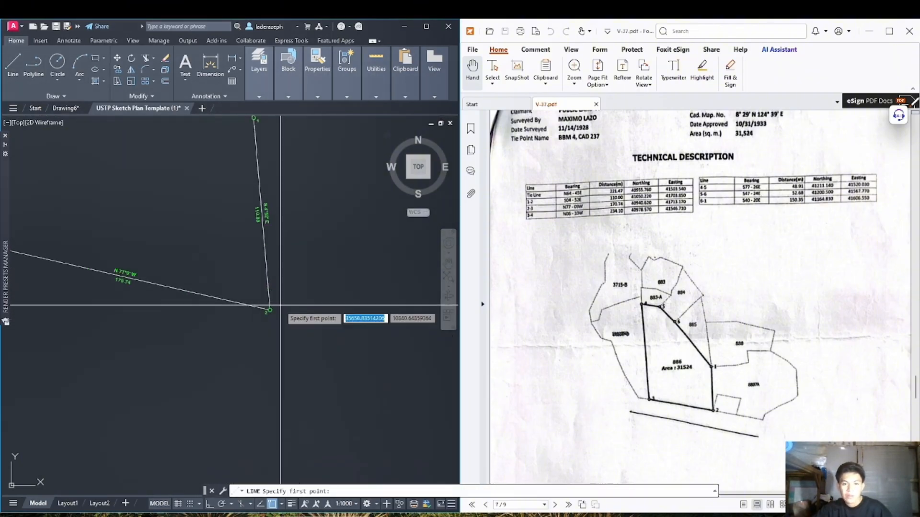
click(271, 311)
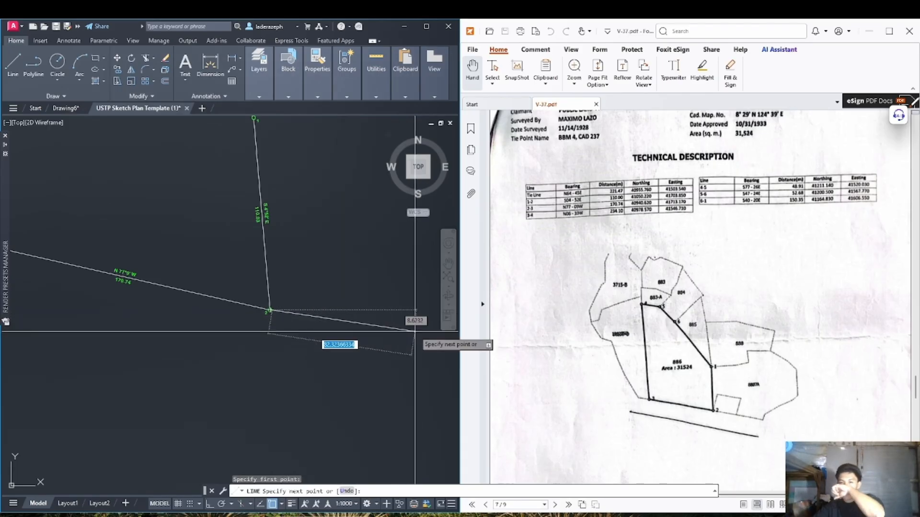
key(Escape)
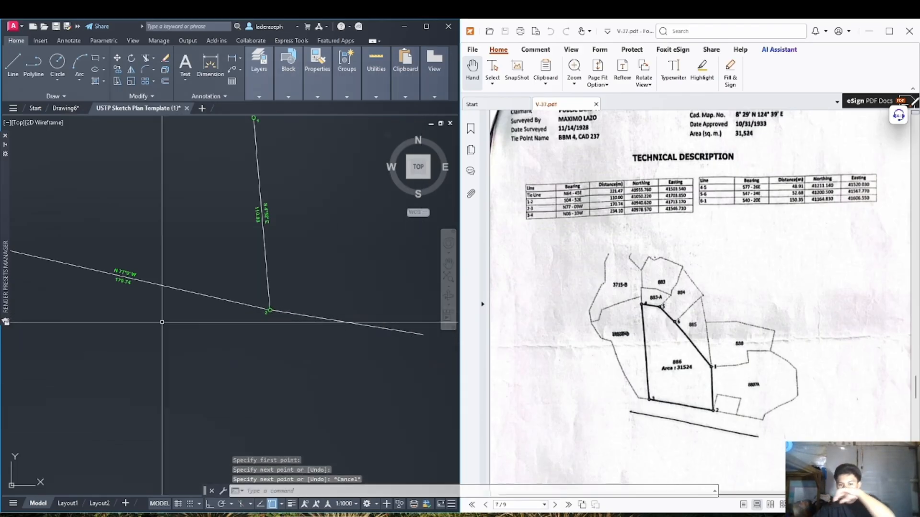
Draw a short adjoining lot line from corner 3 outward to the west, sloping slightly upward
click(18, 75)
scroll(150, 263, down, 5)
scroll(50, 225, up, 4)
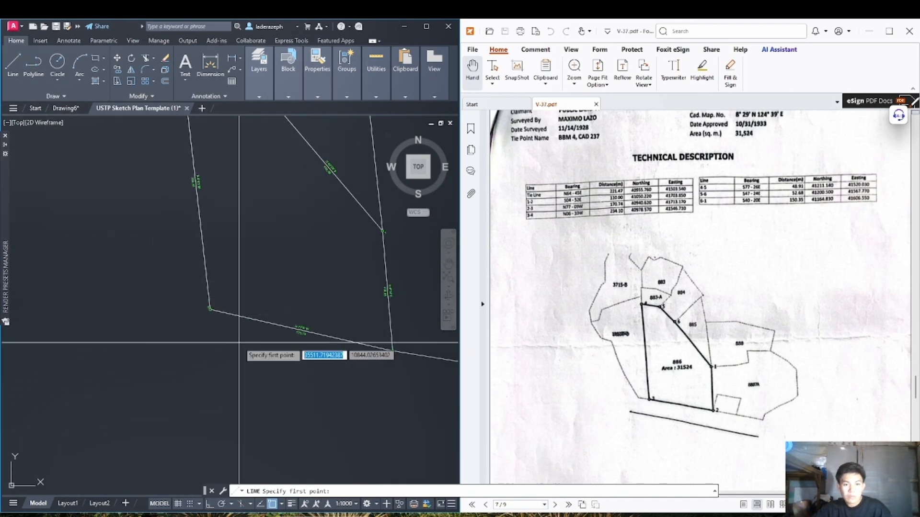
scroll(211, 312, up, 3)
click(210, 309)
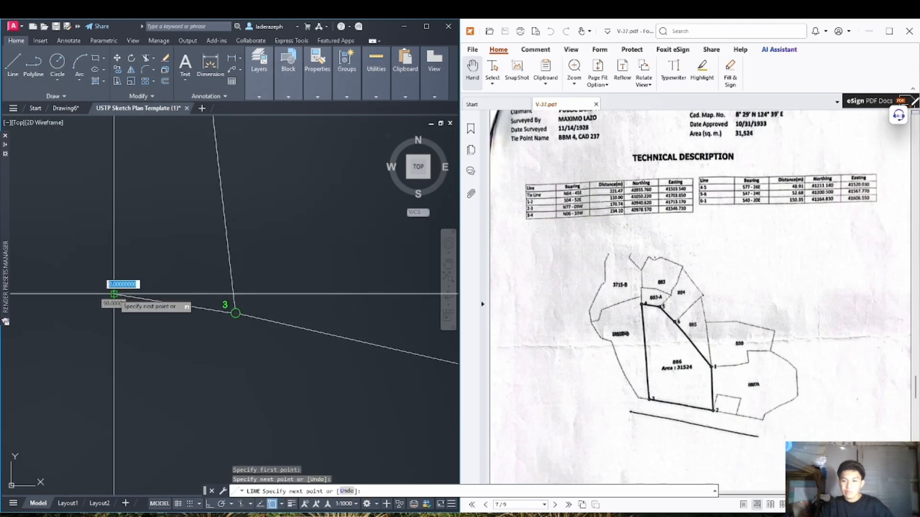
key(Escape)
scroll(143, 297, down, 5)
scroll(81, 332, up, 2)
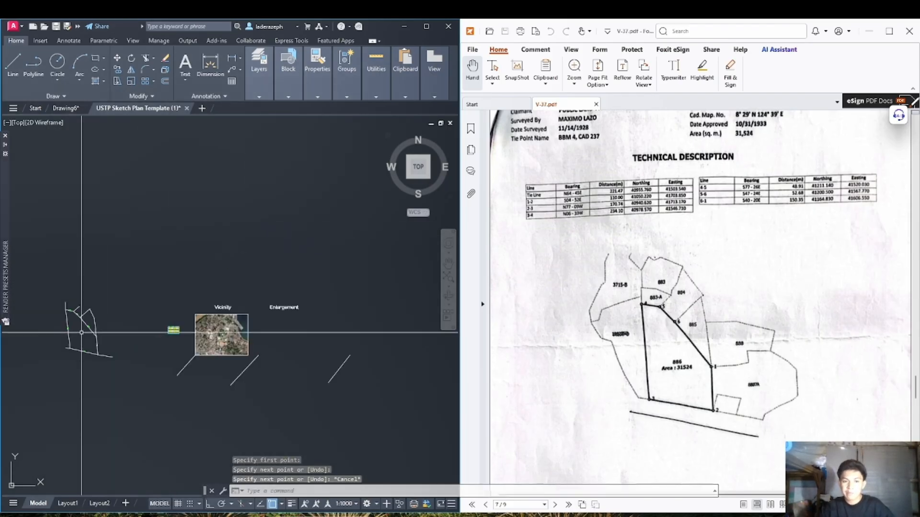
scroll(144, 311, up, 3)
mouse_move(287, 230)
mouse_down()
mouse_move(298, 236)
mouse_move(246, 223)
mouse_up()
click(246, 216)
click(257, 223)
key(Escape)
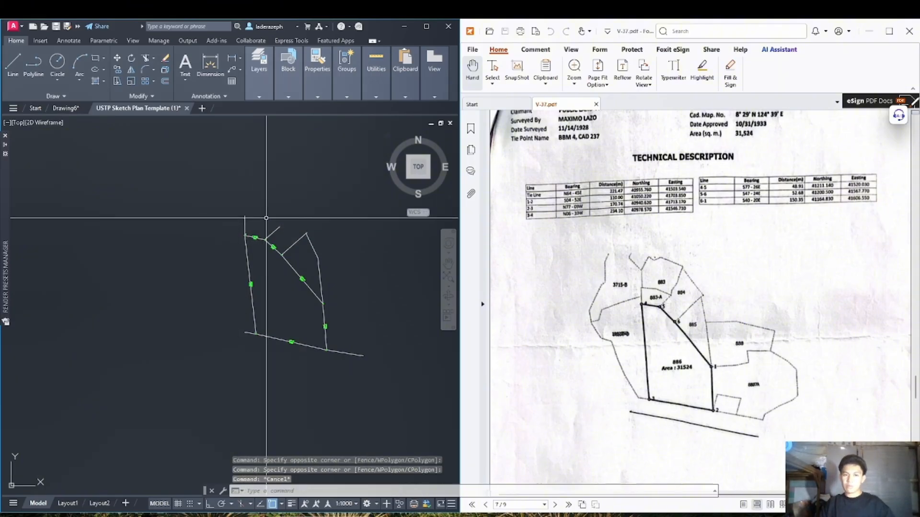
Set the linetype of all adjoining lot lines at corners 1 to 6 to DASHED2, working in the maximized drawing window
scroll(212, 236, up, 2)
click(213, 236)
click(281, 261)
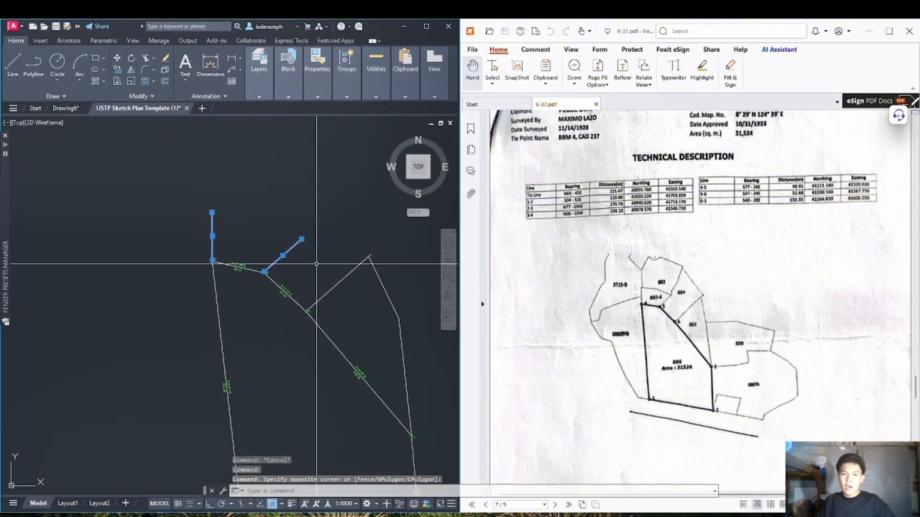
click(341, 280)
click(380, 281)
click(404, 343)
click(400, 345)
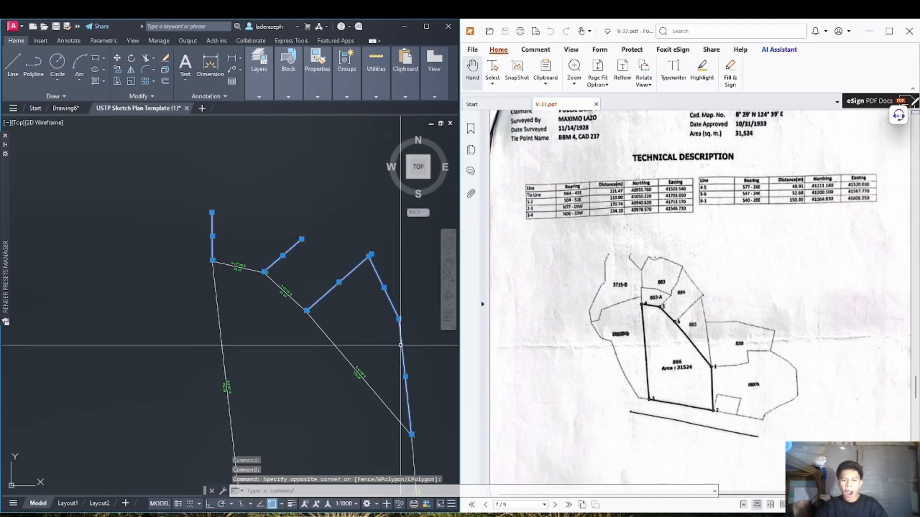
scroll(382, 134, down, 4)
scroll(409, 416, up, 2)
click(418, 251)
click(414, 272)
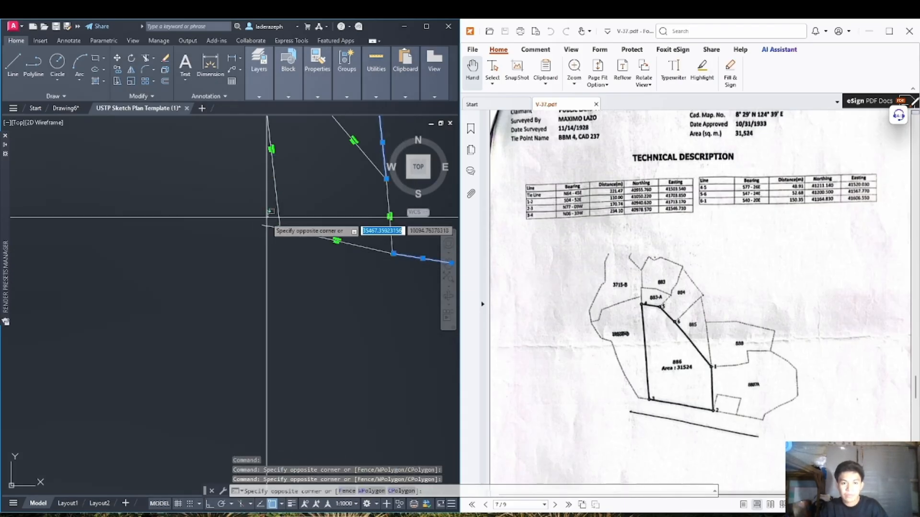
click(269, 226)
click(288, 61)
click(427, 25)
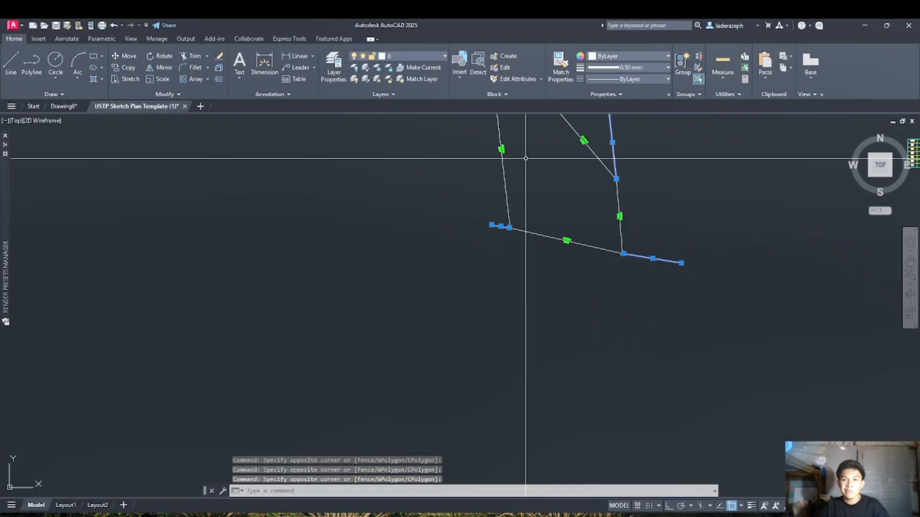
click(623, 79)
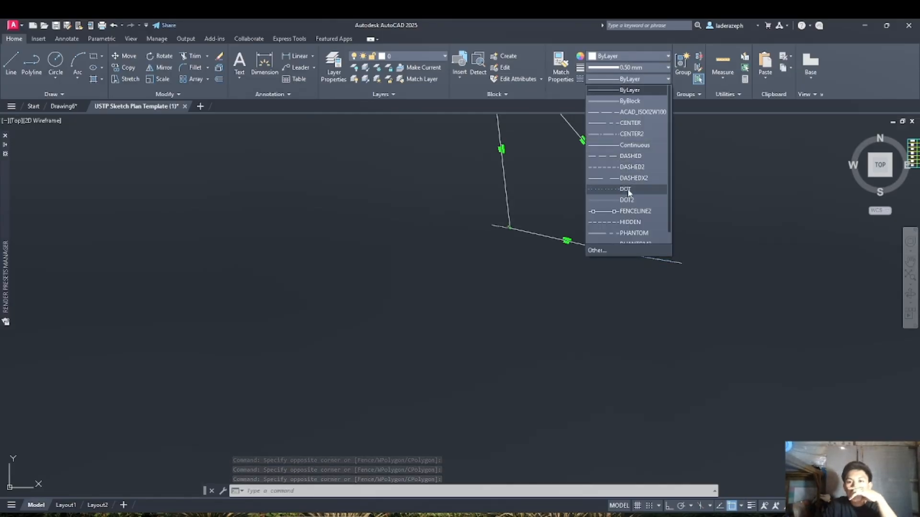
click(623, 168)
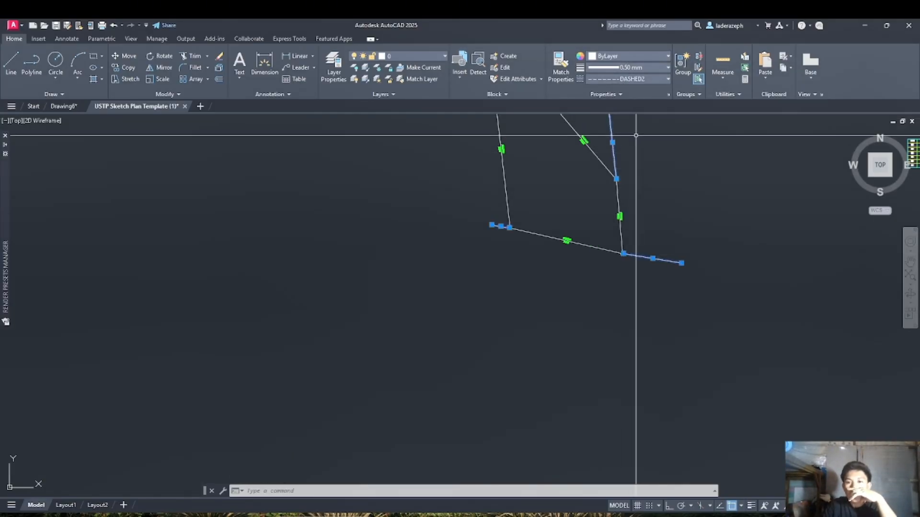
key(Escape)
scroll(660, 165, down, 5)
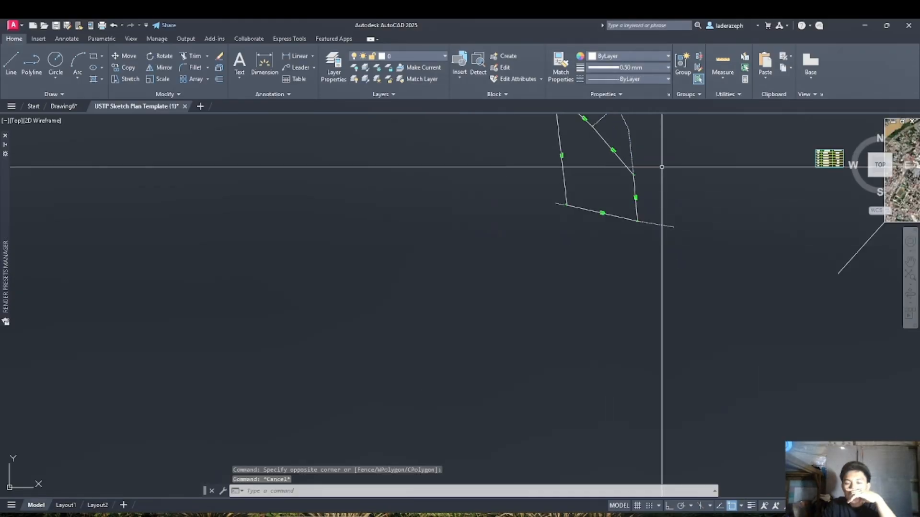
Set the color of all lot 886 boundary lines, adjoining lines and their labels in model space to black (0,0,0)
scroll(662, 136, up, 5)
click(466, 135)
click(676, 382)
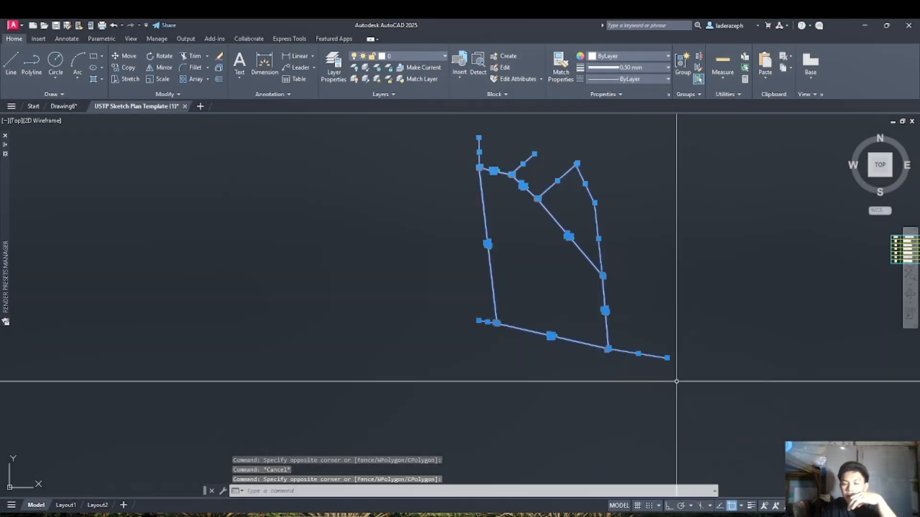
click(621, 56)
click(593, 90)
click(606, 60)
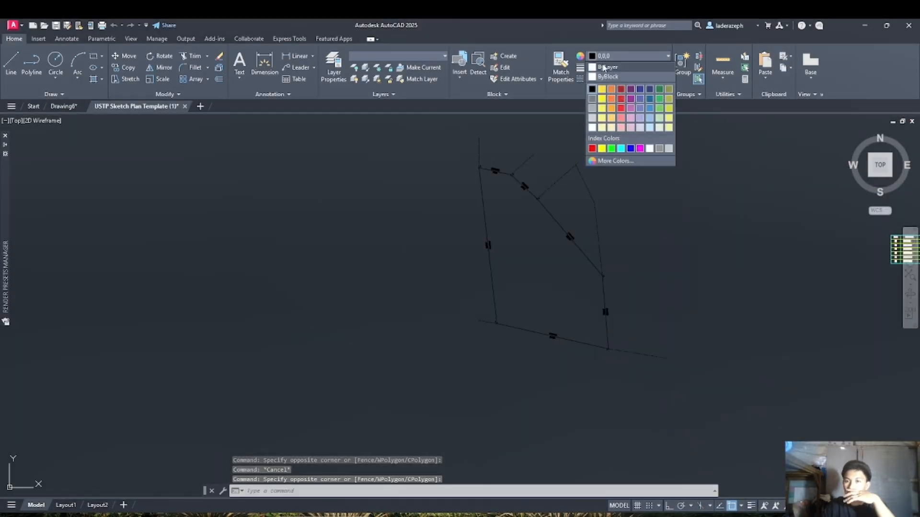
click(605, 66)
click(614, 58)
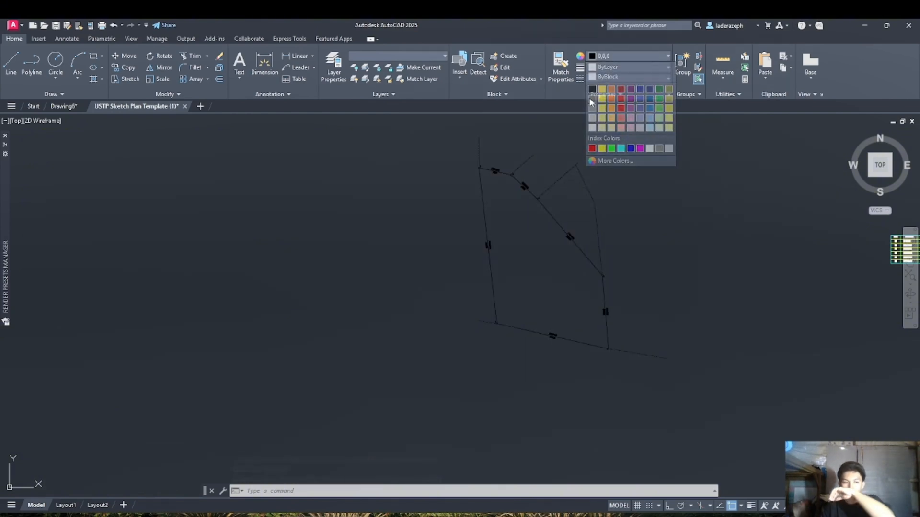
click(594, 90)
Check the recolored lot on the Layout1 sheet and return to model space at corner 2
click(77, 505)
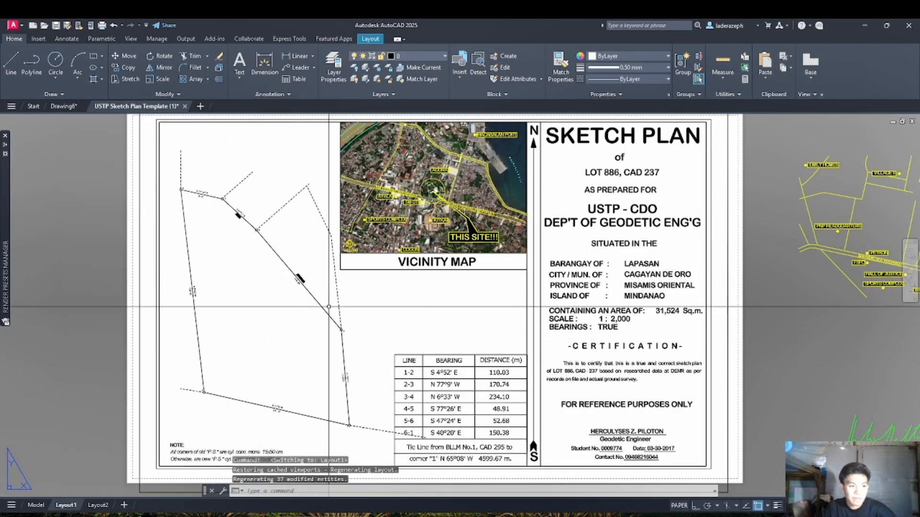
scroll(308, 273, up, 2)
scroll(308, 273, down, 4)
scroll(308, 273, up, 2)
scroll(308, 273, down, 3)
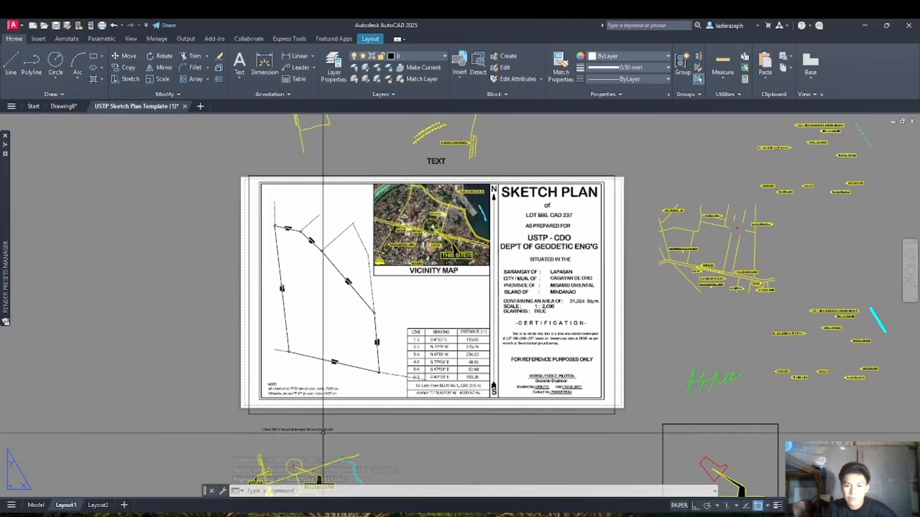
click(36, 506)
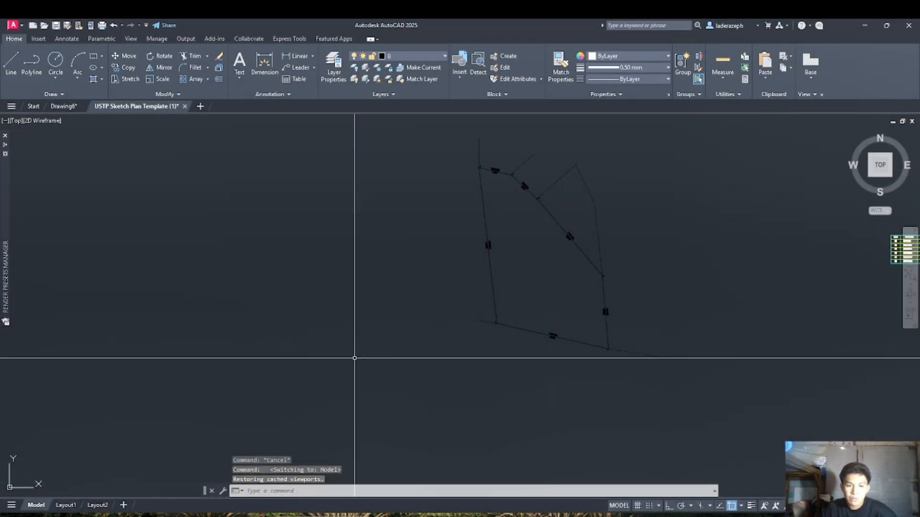
scroll(680, 324, up, 5)
text(tr)
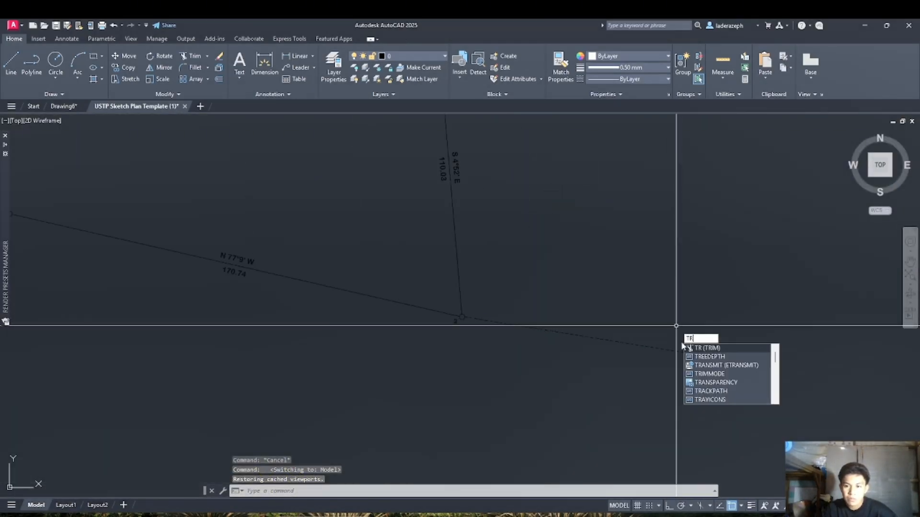
key(Return)
click(657, 341)
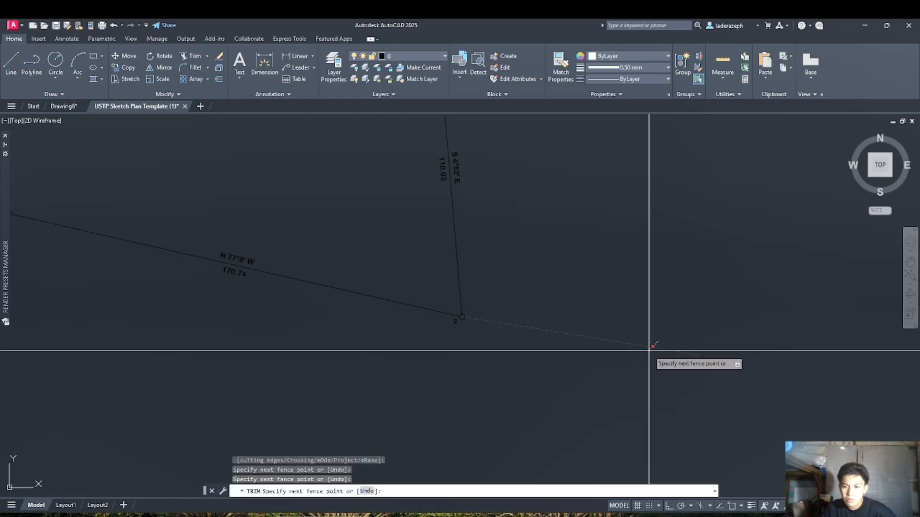
key(Escape)
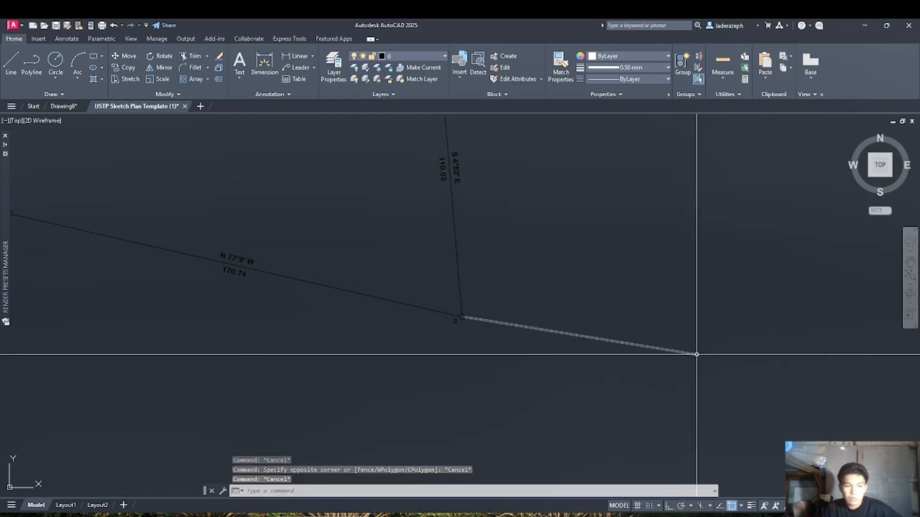
Shorten the dashed adjoining line at corner 2 by pulling in its outer endpoint, and switch to Layout1
click(690, 356)
click(690, 355)
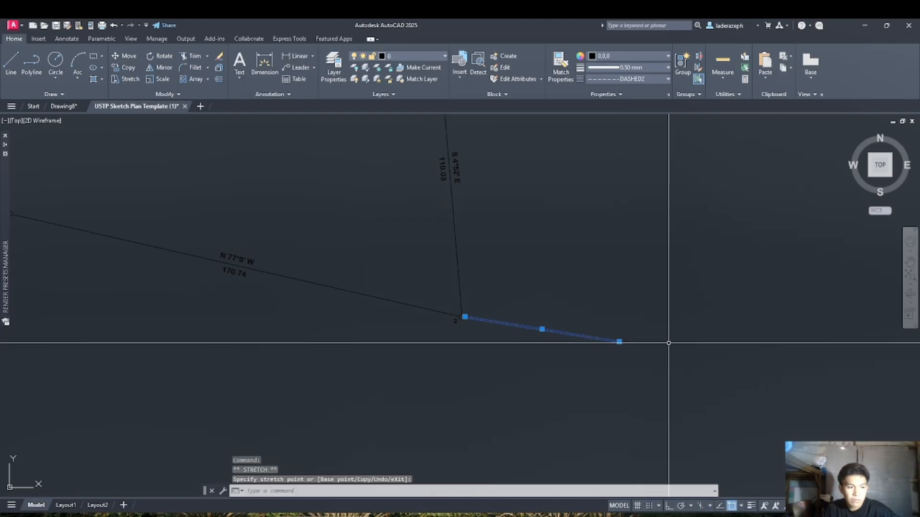
key(Escape)
click(74, 492)
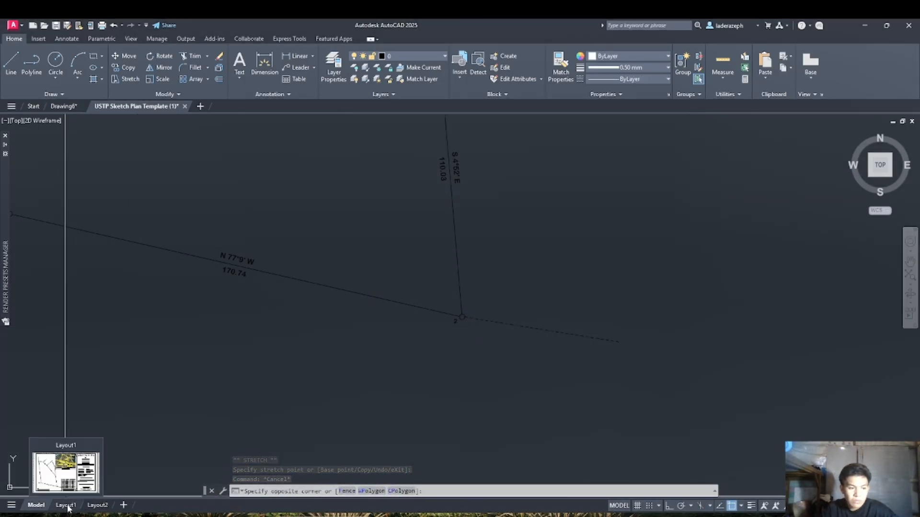
click(66, 505)
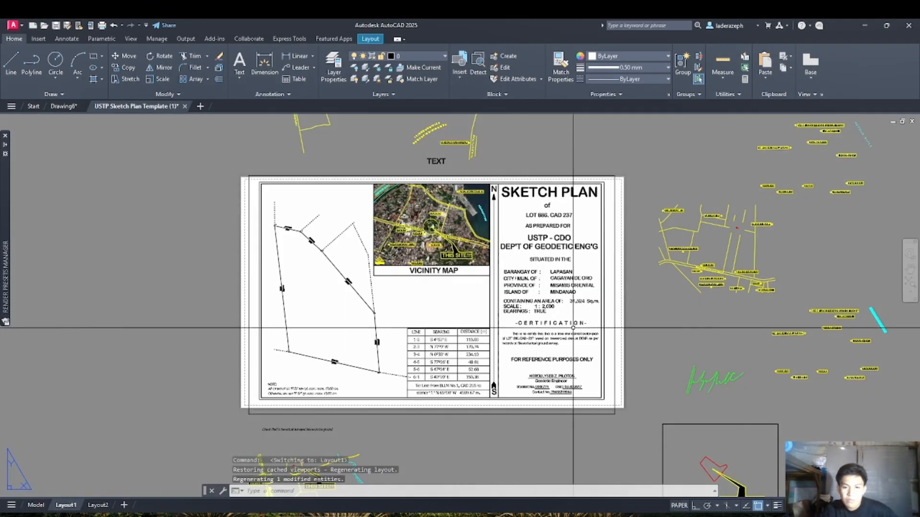
right_click(334, 309)
click(352, 378)
drag(352, 378, 336, 379)
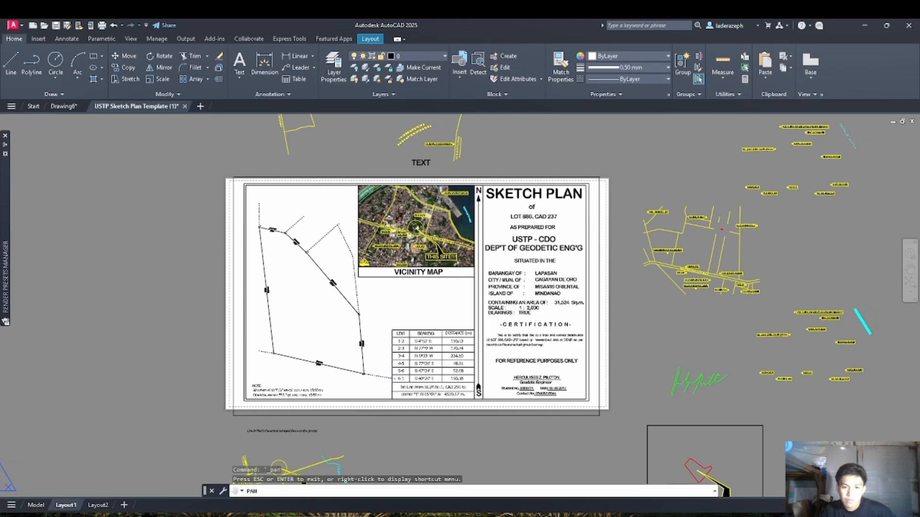
key(Escape)
Shift the lot drawing slightly west inside its layout viewport, away from the technical description table, and return to paper space
double_click(355, 334)
right_click(334, 324)
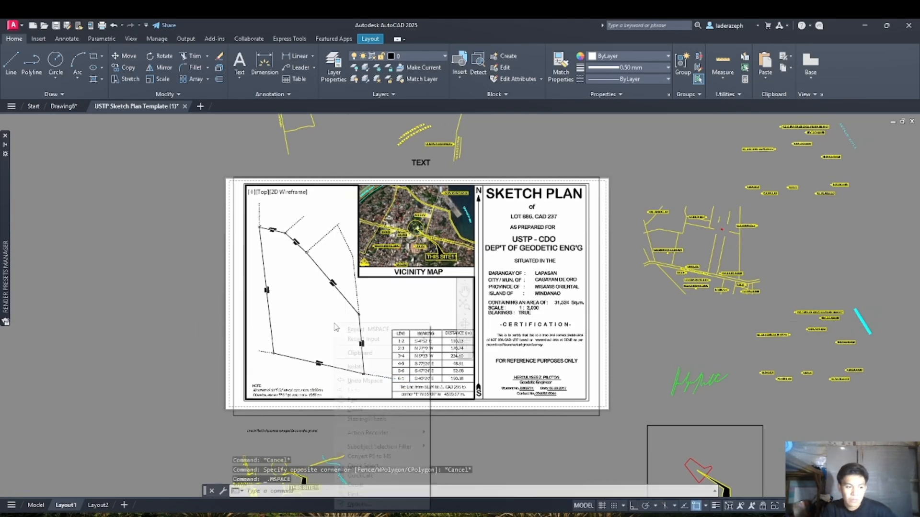
click(359, 399)
key(Escape)
key(Escape)
key(Escape)
key(Escape)
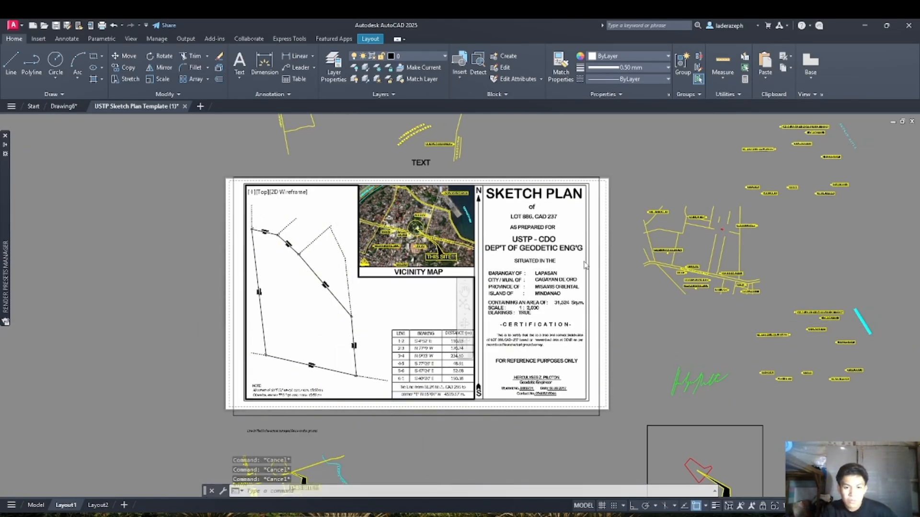
double_click(584, 262)
key(Escape)
key(Escape)
Examine the sketch plan sheet in Layout1, from the vicinity map to the certification and signature block
scroll(440, 182, up, 4)
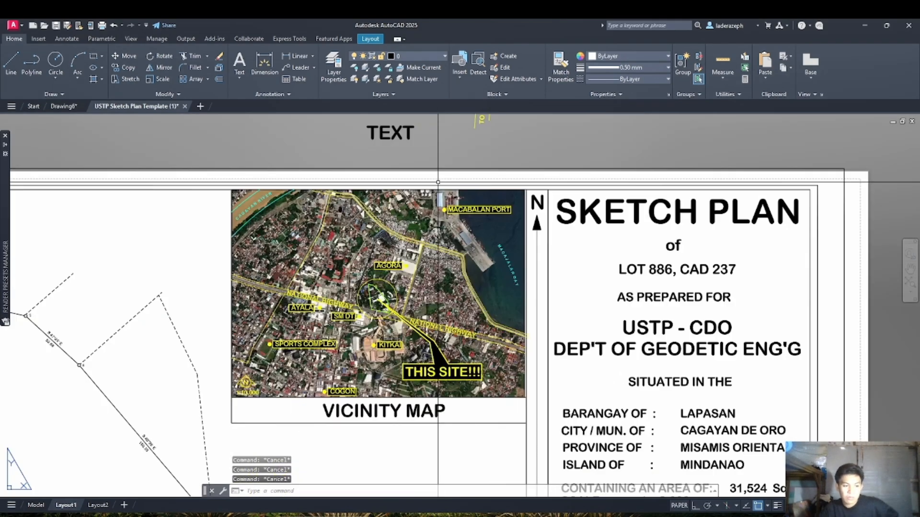
scroll(534, 331, down, 5)
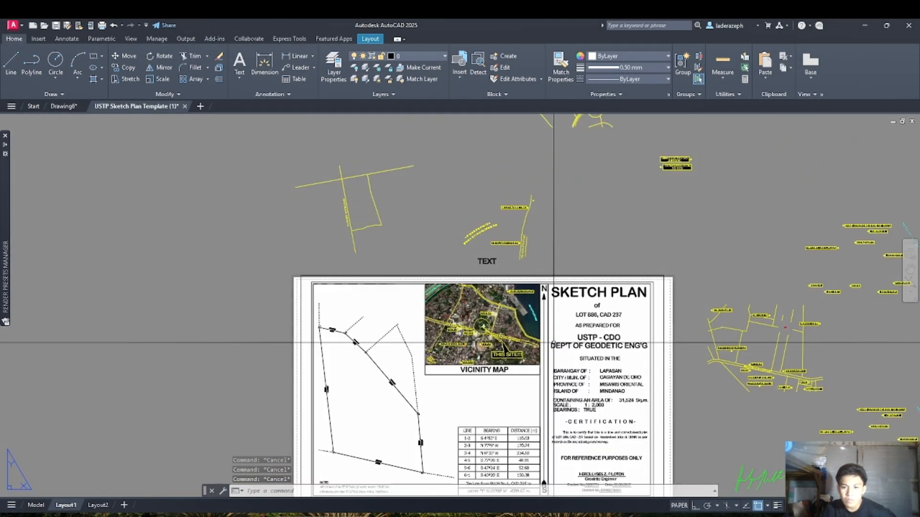
scroll(642, 448, down, 4)
scroll(631, 447, up, 4)
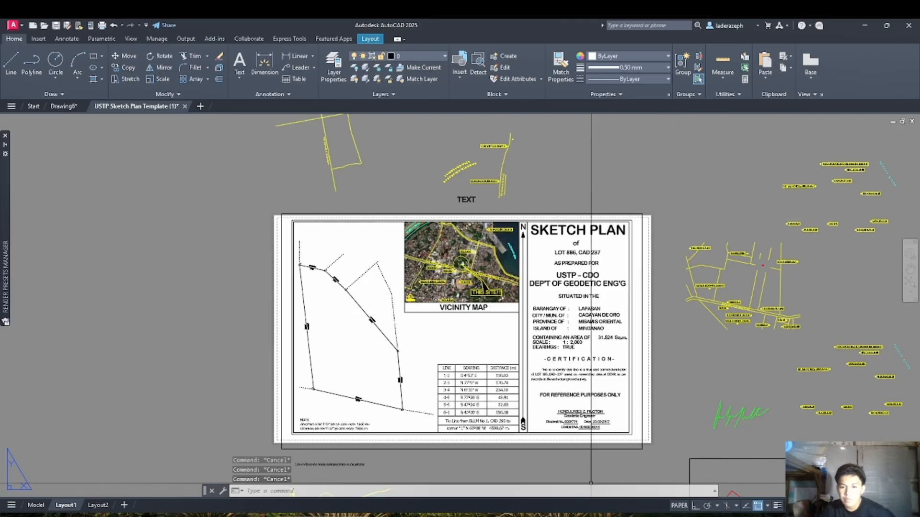
click(579, 516)
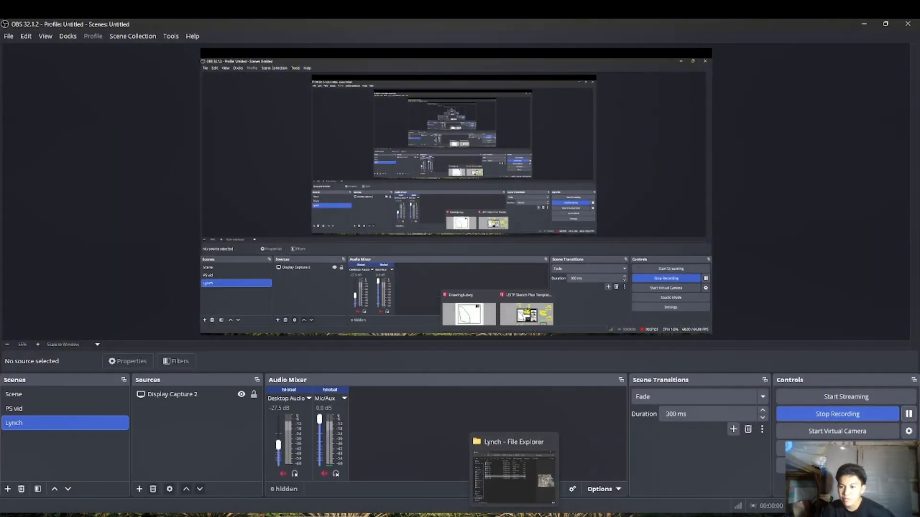
click(515, 515)
click(514, 516)
click(534, 515)
scroll(599, 407, up, 5)
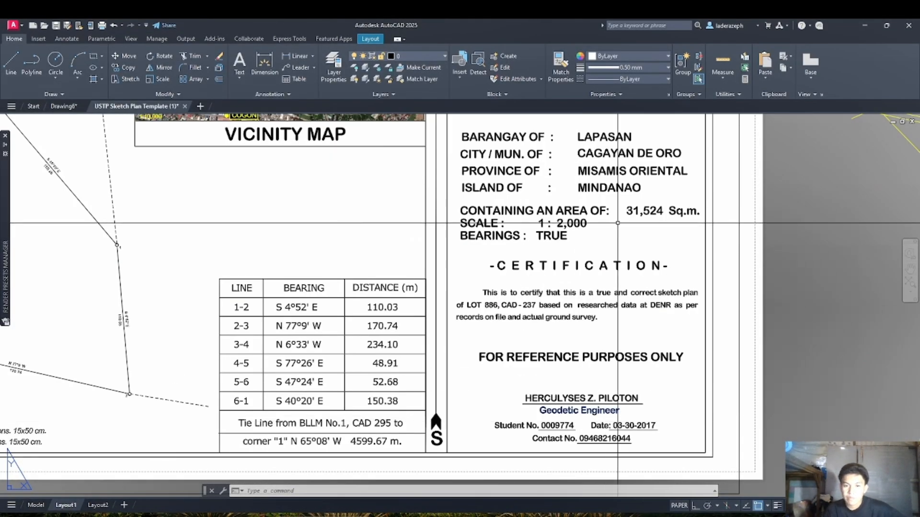
scroll(575, 398, down, 5)
scroll(551, 388, up, 4)
scroll(542, 385, down, 7)
scroll(542, 407, up, 6)
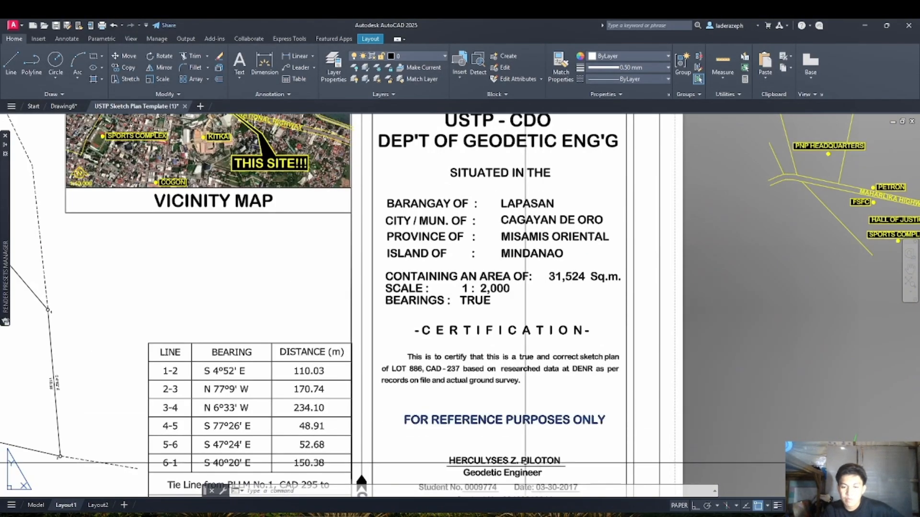
Replace the name above Geodetic Engineer in the signature block with the preparer's full name
double_click(530, 462)
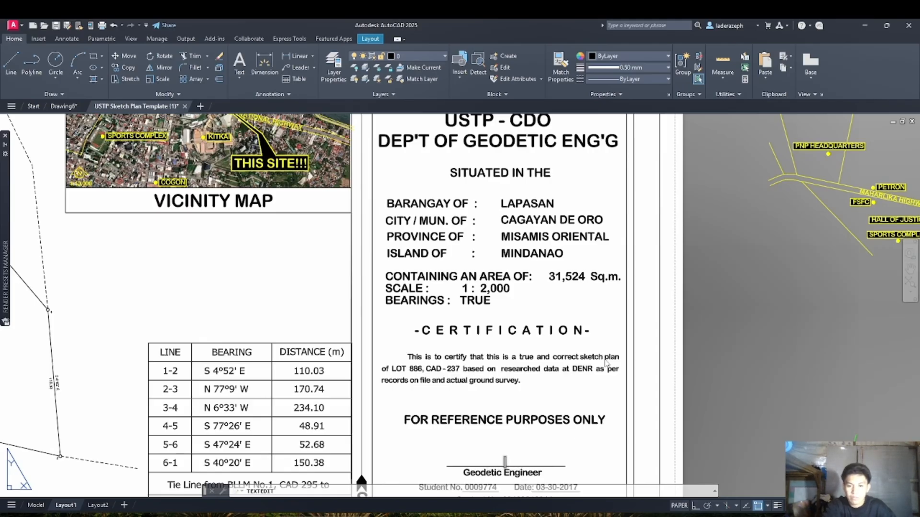
scroll(595, 455, down, 3)
scroll(565, 474, up, 5)
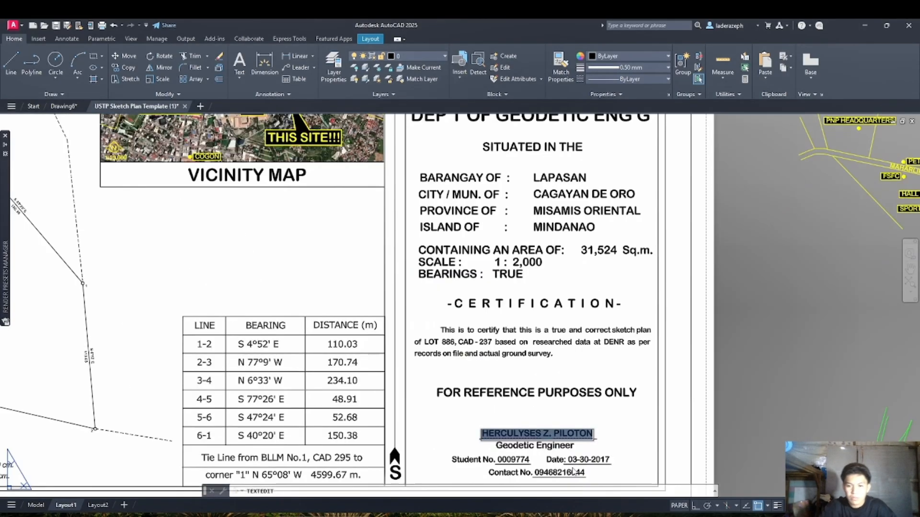
click(549, 456)
click(594, 516)
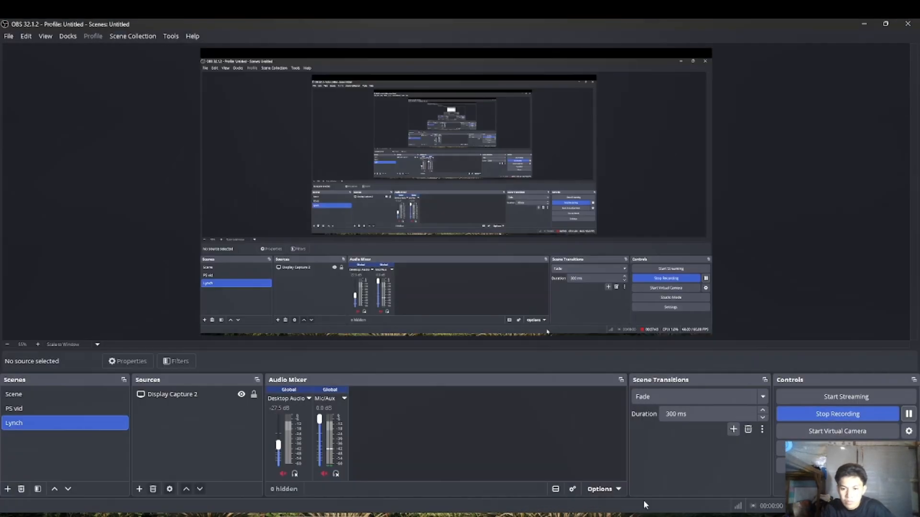
click(578, 516)
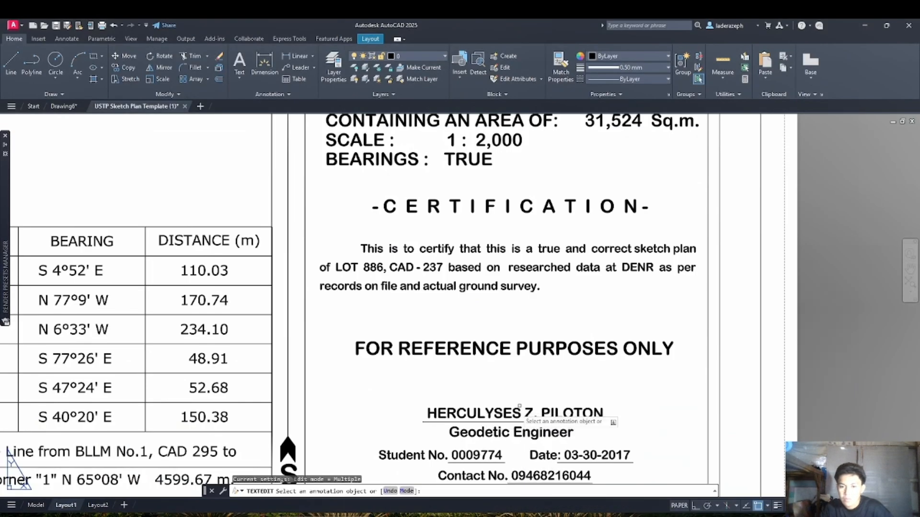
click(512, 417)
text(STEPHEN LYNCH TAGUPA)
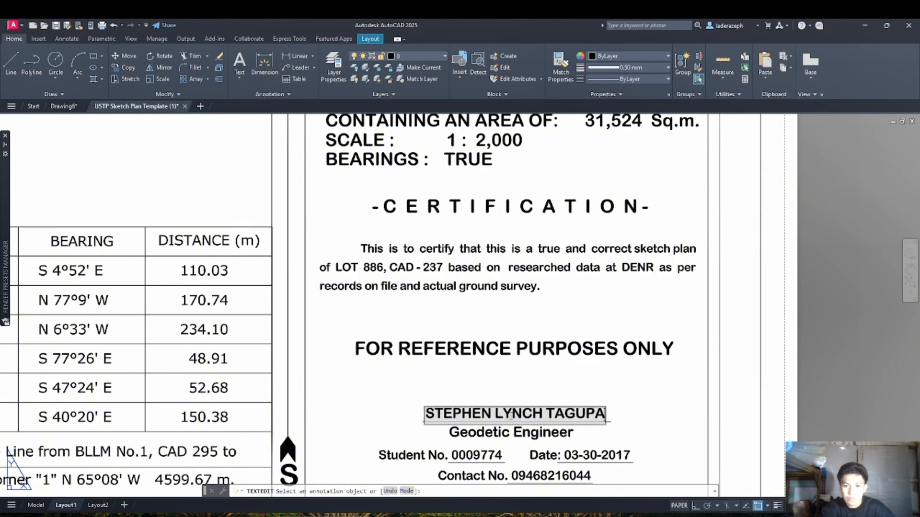
key(Return)
Replace the student number in the signature block with the preparer's own student number
click(481, 452)
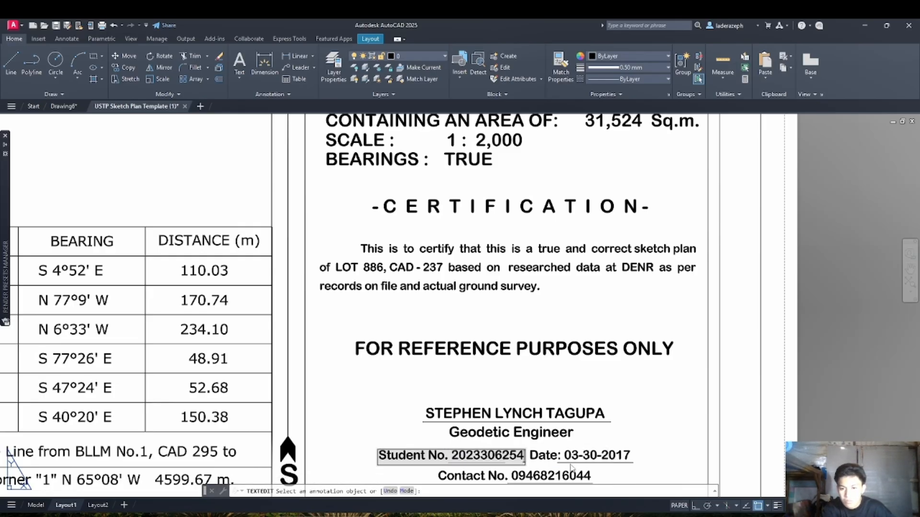
key(Return)
scroll(495, 463, up, 3)
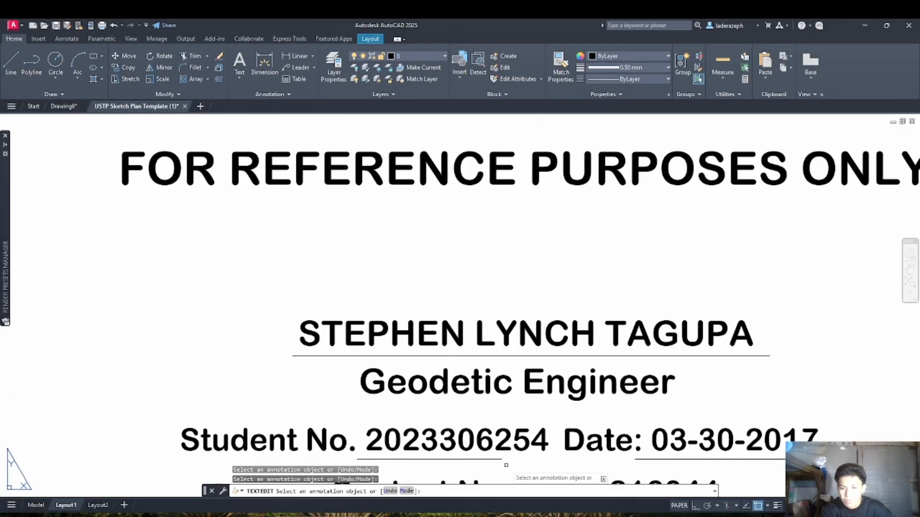
key(Escape)
key(Escape)
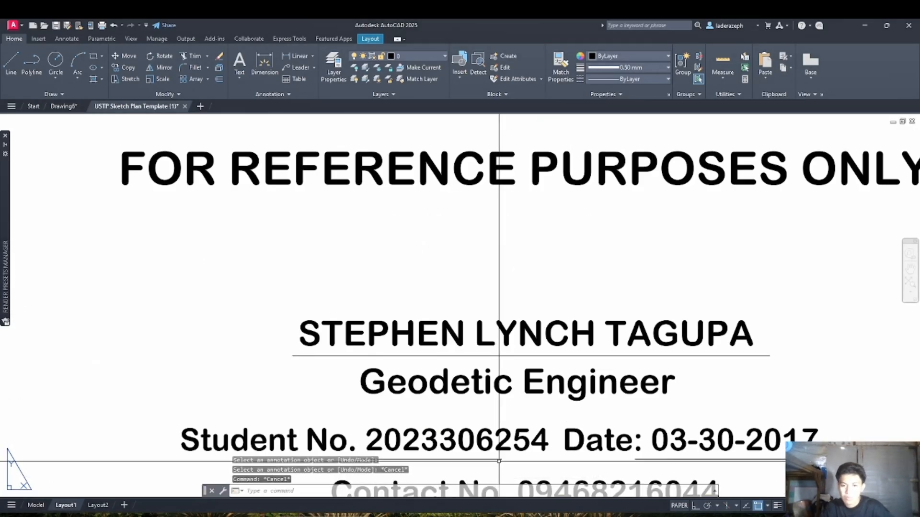
Extend the underline beneath the student number eastward to the end of the new number
click(497, 459)
click(501, 460)
key(Escape)
key(Escape)
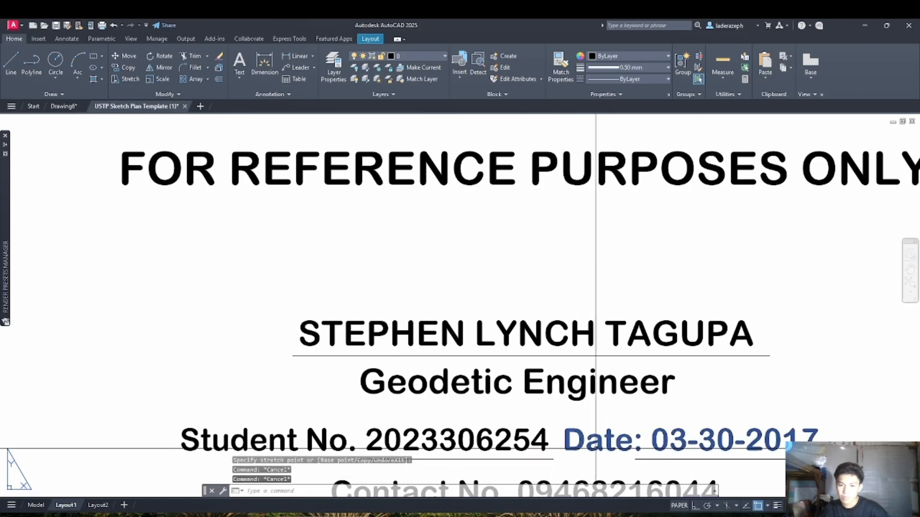
click(655, 459)
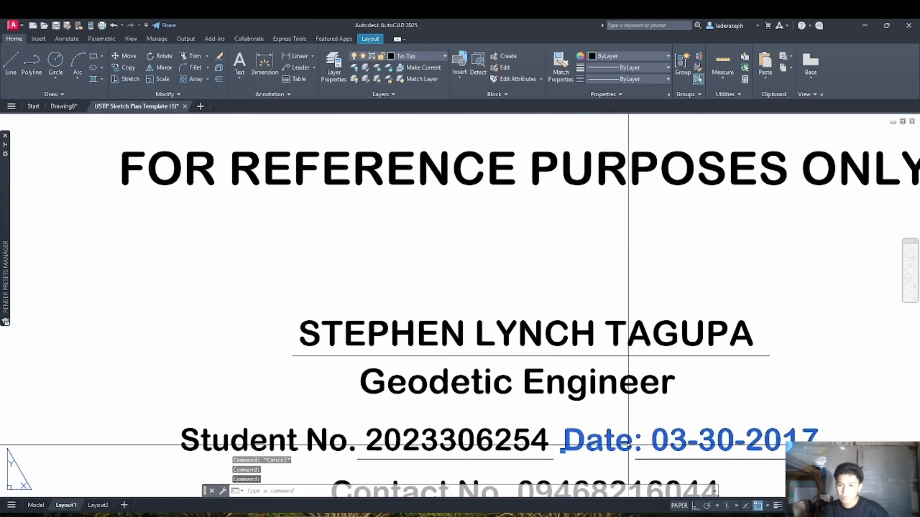
click(125, 56)
key(Escape)
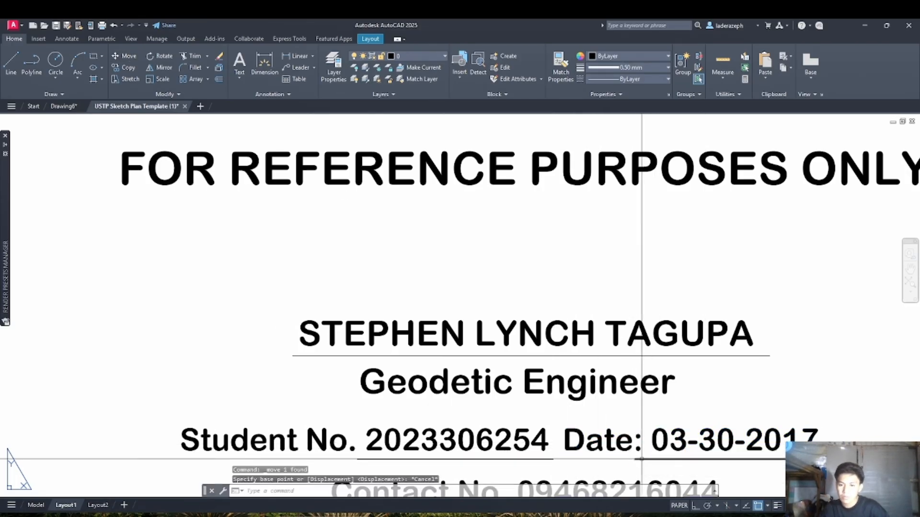
Move the date text and its underline together a short distance east, away from the student number
click(643, 459)
click(648, 441)
click(615, 438)
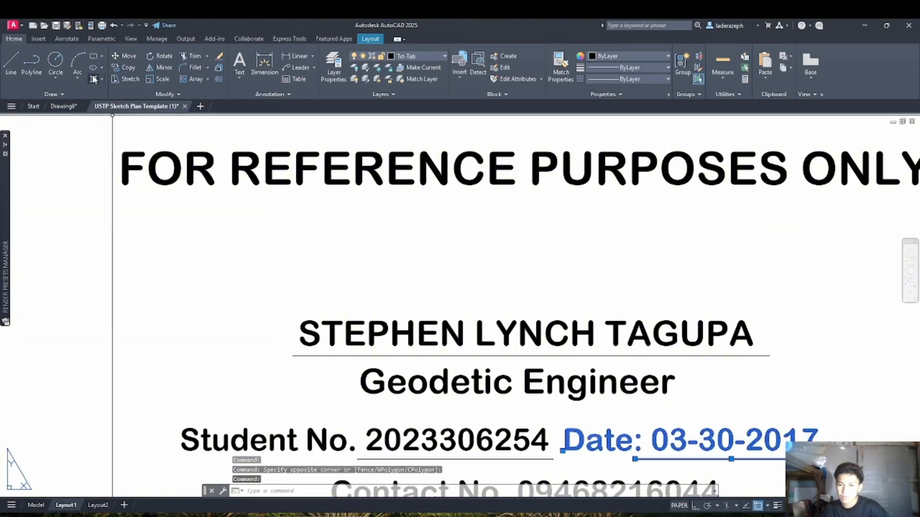
click(125, 56)
click(641, 450)
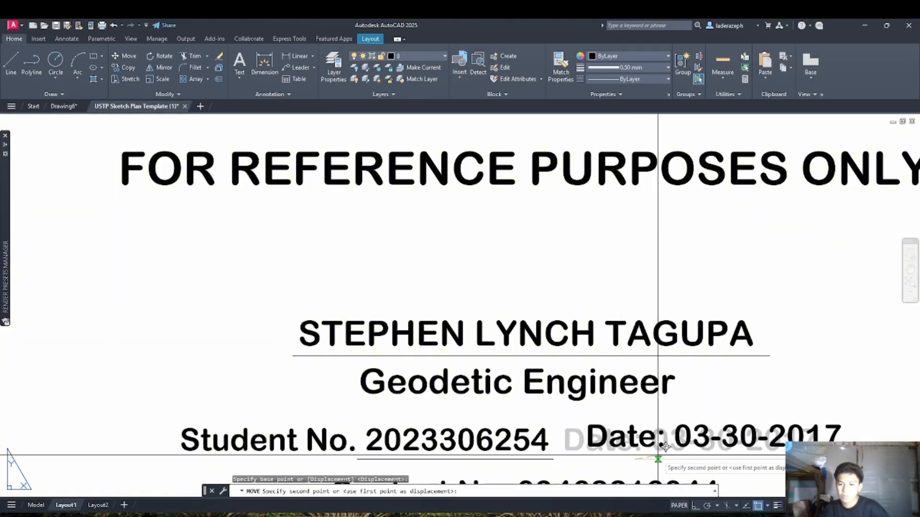
click(658, 450)
scroll(662, 446, down, 4)
scroll(661, 447, up, 5)
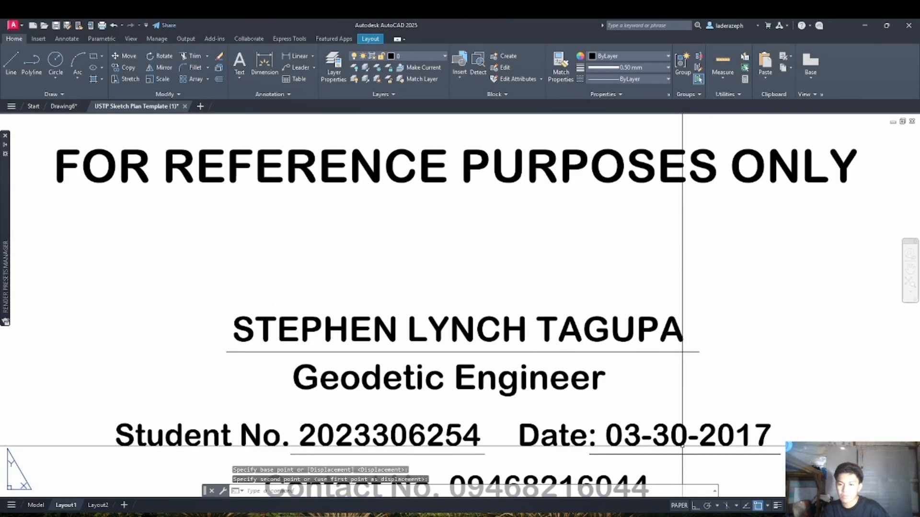
Change the signature block date to 05-28-2026 and replace the contact number with the preparer's own phone number
double_click(688, 436)
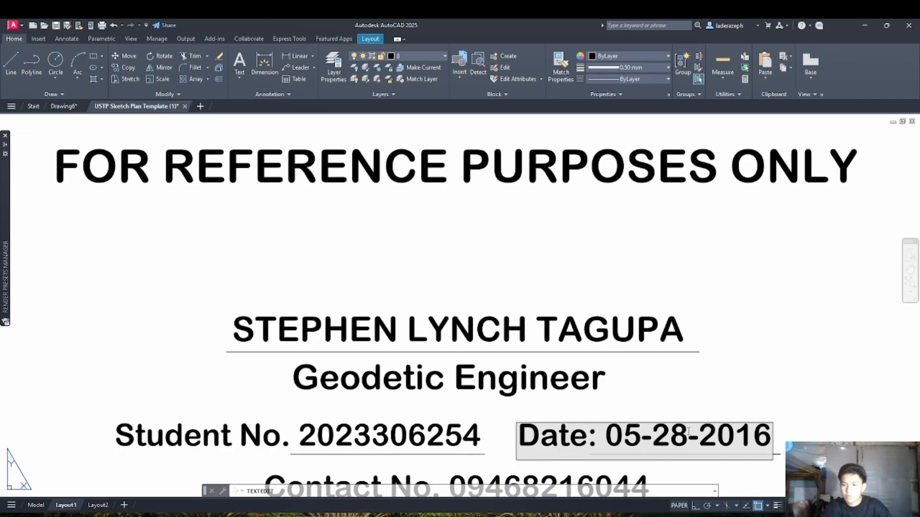
key(Return)
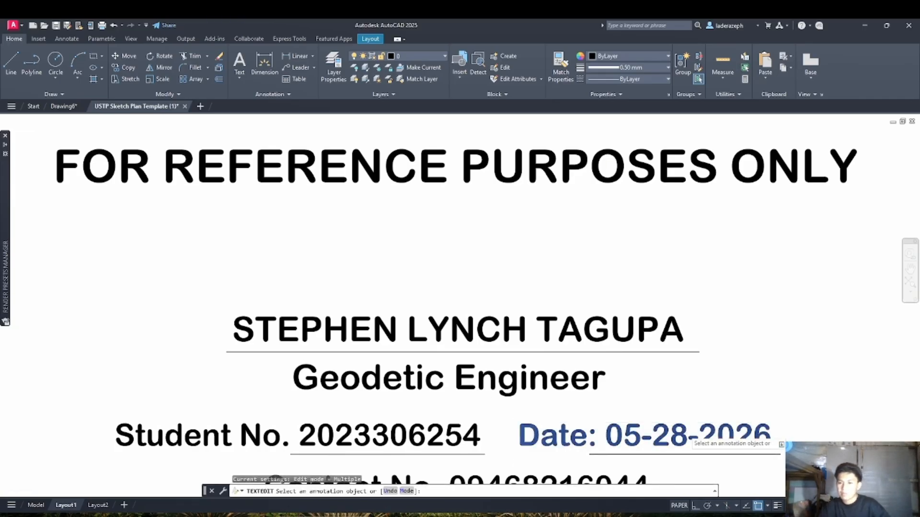
scroll(765, 381, down, 2)
click(669, 453)
click(696, 453)
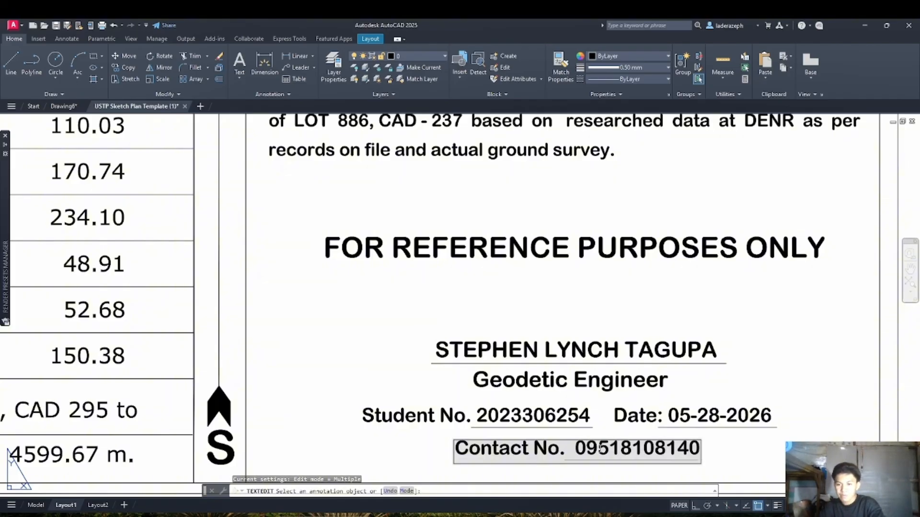
key(Return)
Show the drawing beside the V-37.pdf technical description and check the title block's lot, location and area entries against it
scroll(746, 459, down, 6)
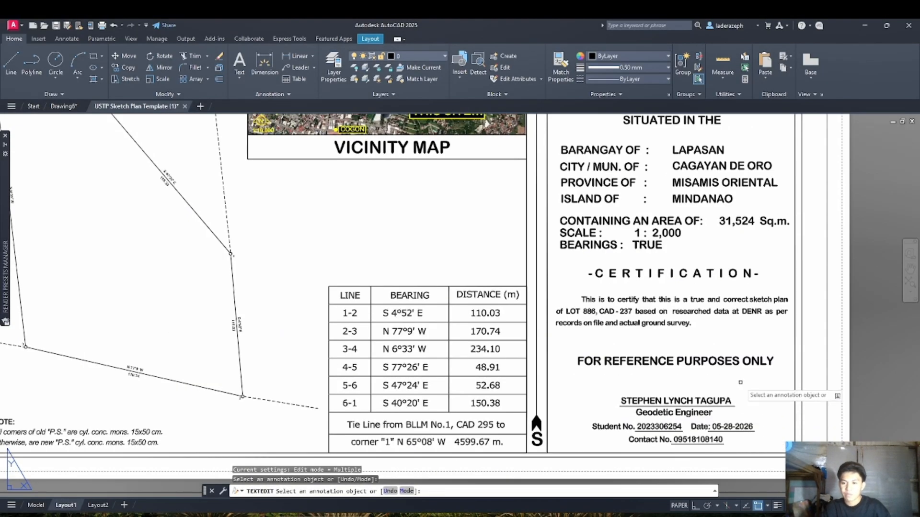
scroll(741, 187, up, 6)
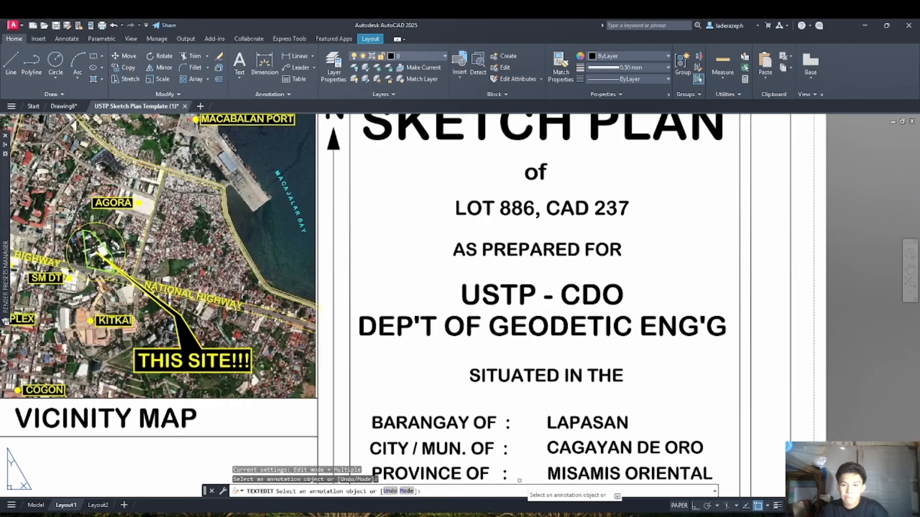
click(661, 516)
click(385, 186)
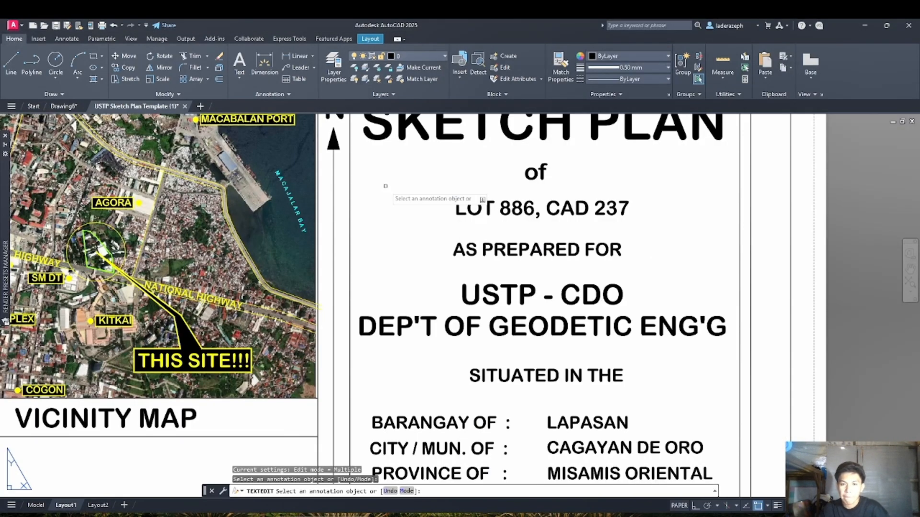
key(Escape)
key(super+Left)
scroll(432, 203, up, 2)
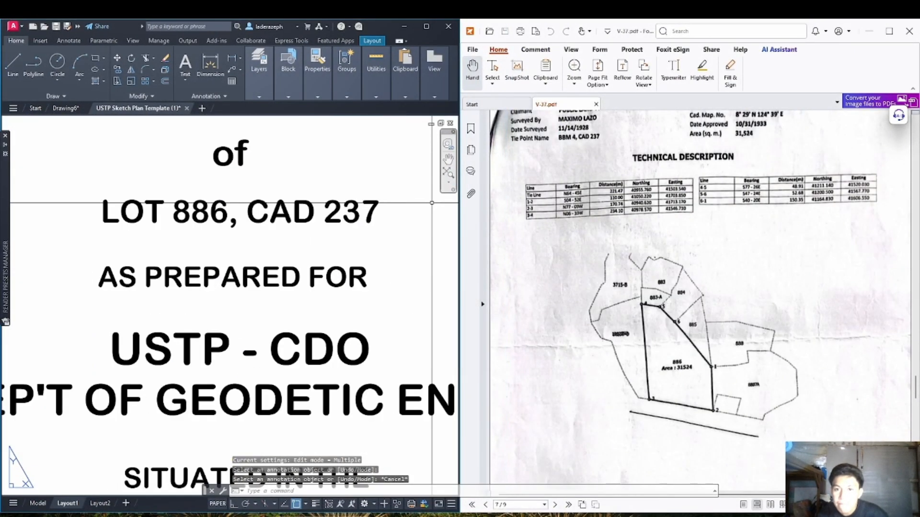
scroll(432, 203, down, 3)
key(Escape)
key(Escape)
key(Escape)
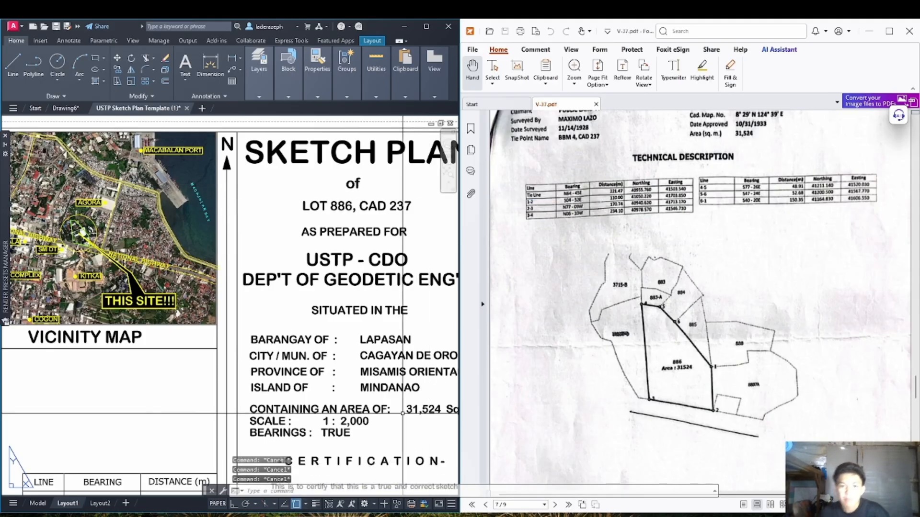
click(353, 421)
key(Escape)
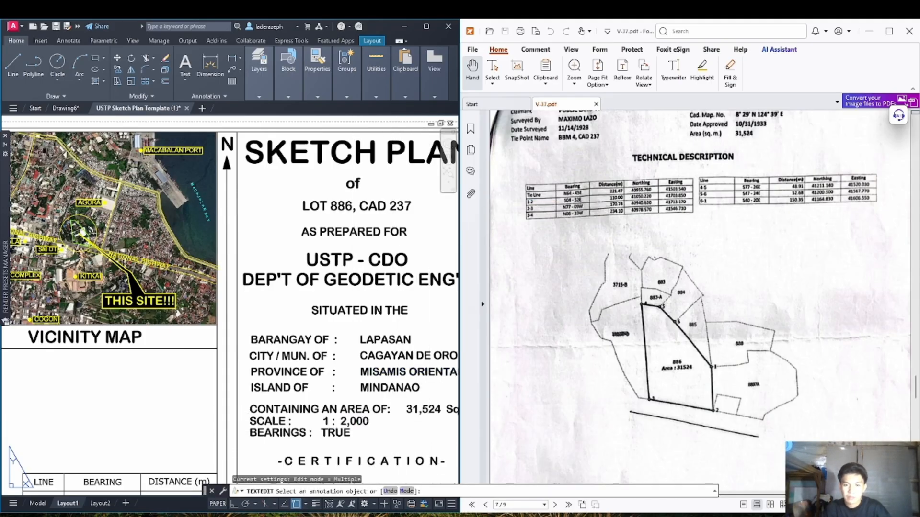
scroll(369, 422, down, 4)
scroll(384, 422, up, 5)
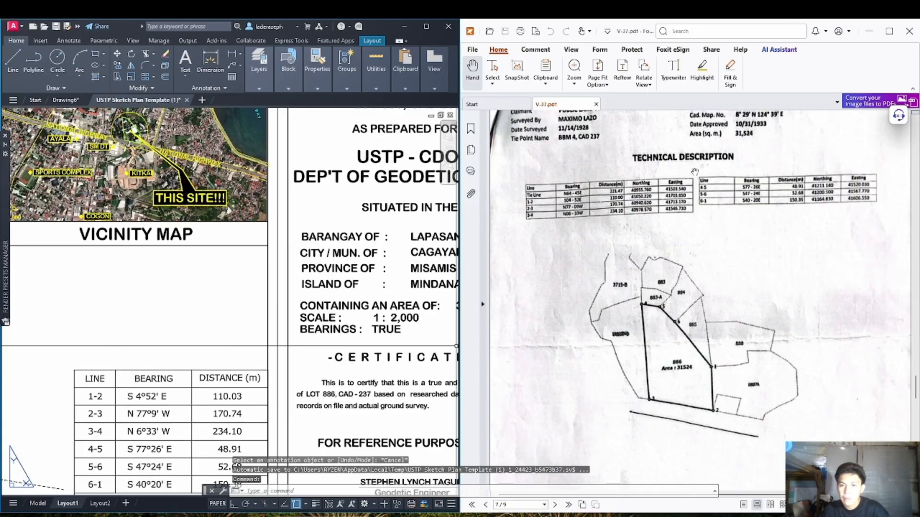
scroll(695, 172, up, 1)
scroll(419, 261, down, 4)
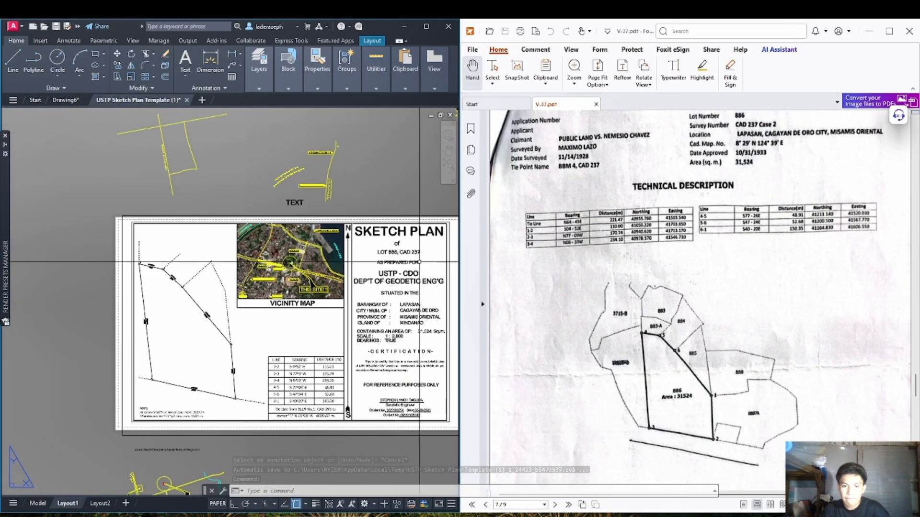
key(Escape)
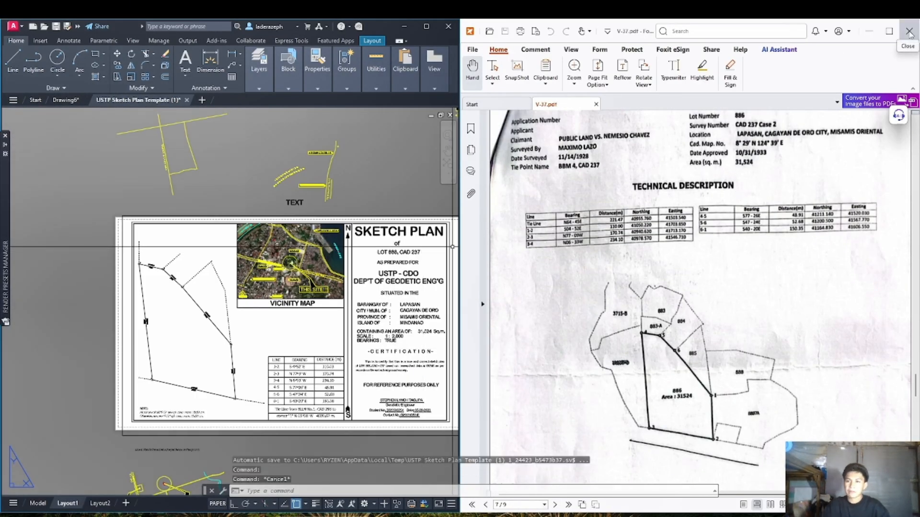
Close the V-37.pdf reference and the bearings.png image, and restore the drawing window to full screen
click(909, 31)
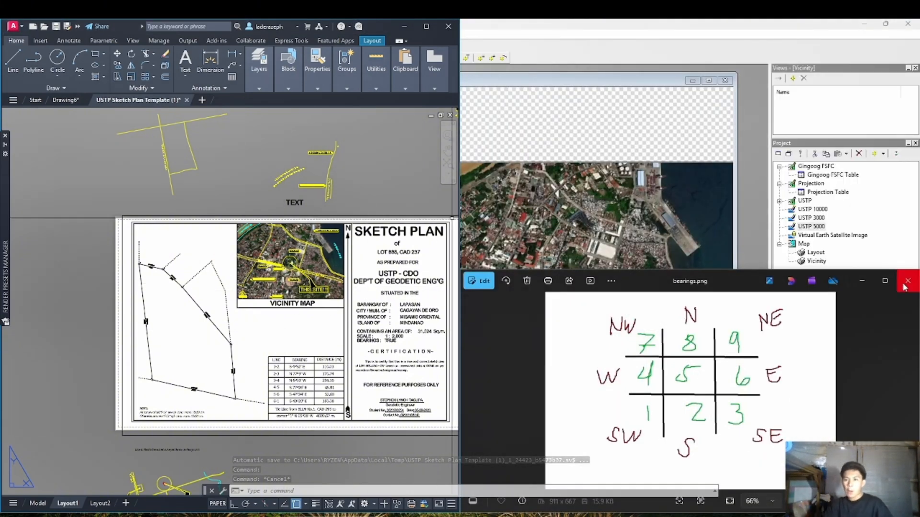
click(907, 281)
click(426, 26)
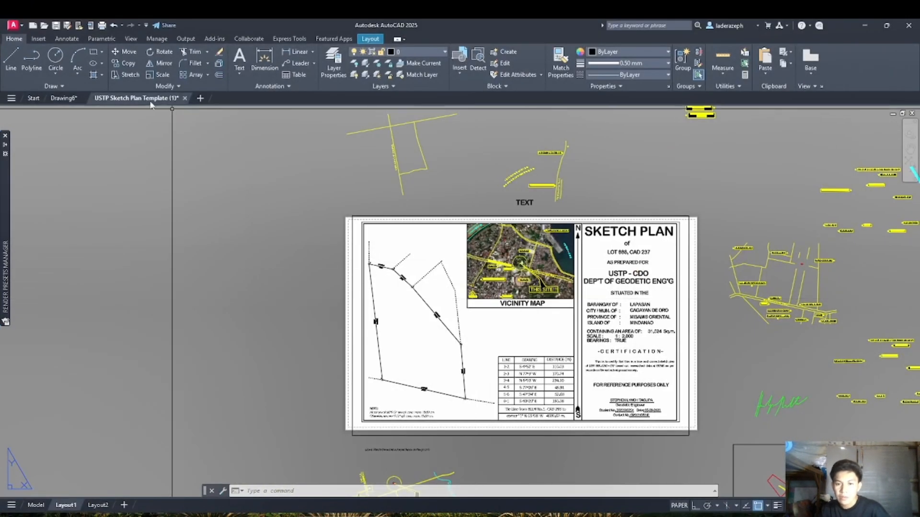
click(13, 25)
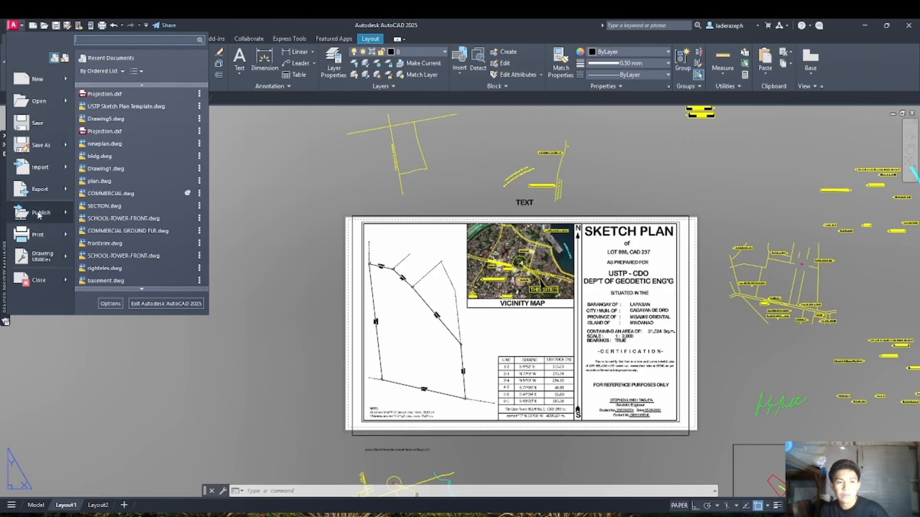
key(Escape)
key(Escape)
key(Escape)
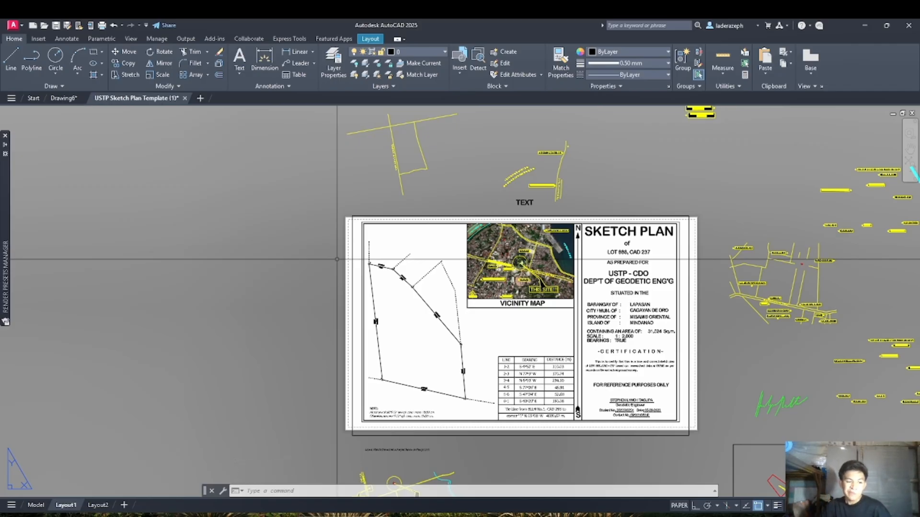
Start plotting Layout1 as a single sheet with DWG To PDF.pc3 as the plotter
click(13, 29)
click(46, 236)
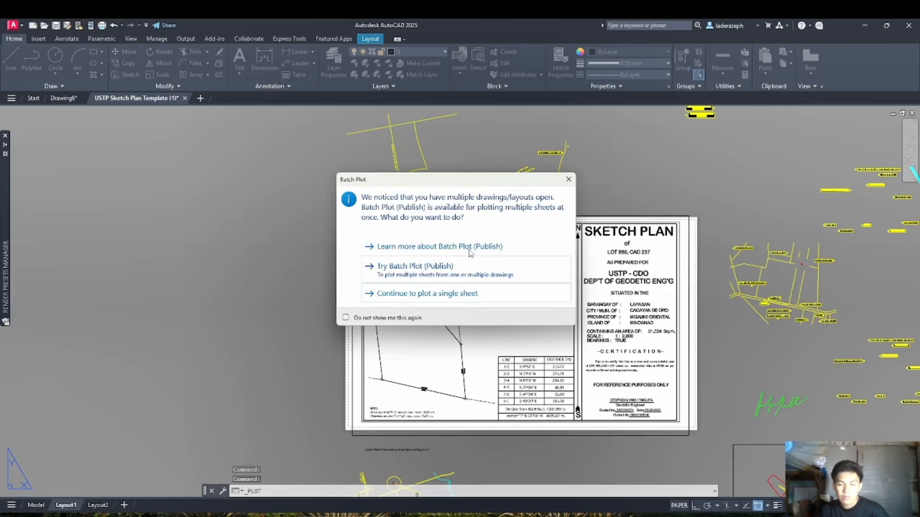
click(568, 180)
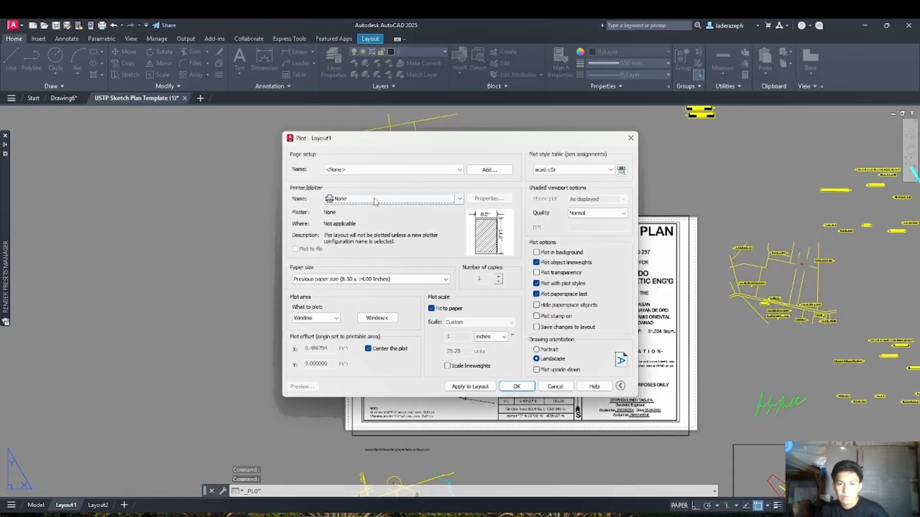
click(374, 199)
click(364, 320)
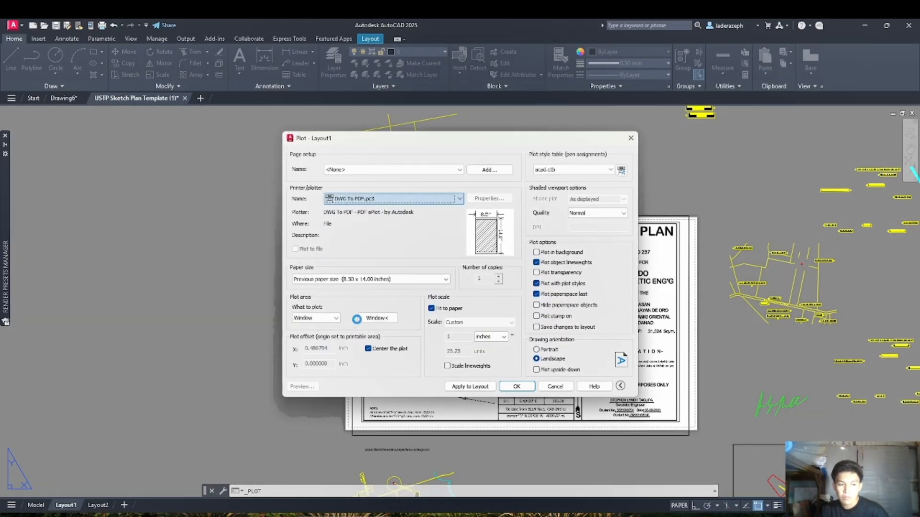
drag(449, 139, 501, 158)
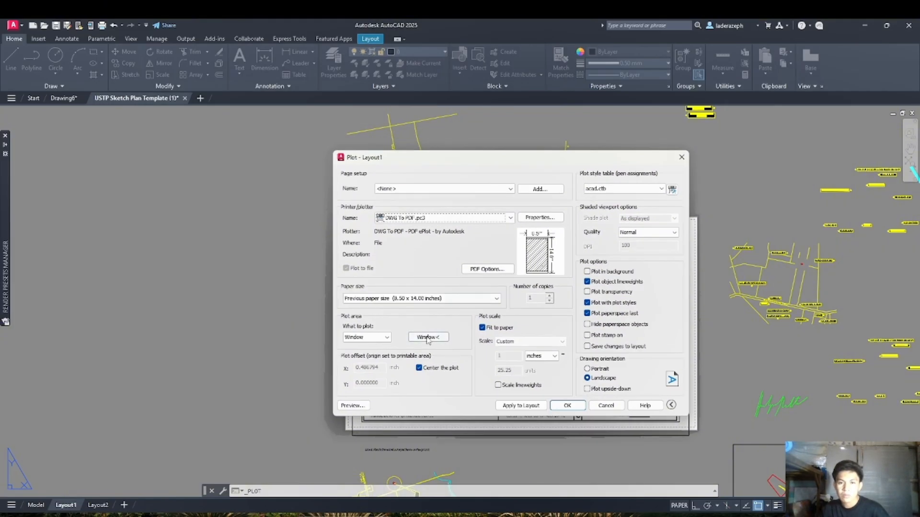
Redefine the plot window by opposite corners of the outermost frame around the sketch plan sheet, and apply the plot settings to the layout
click(428, 337)
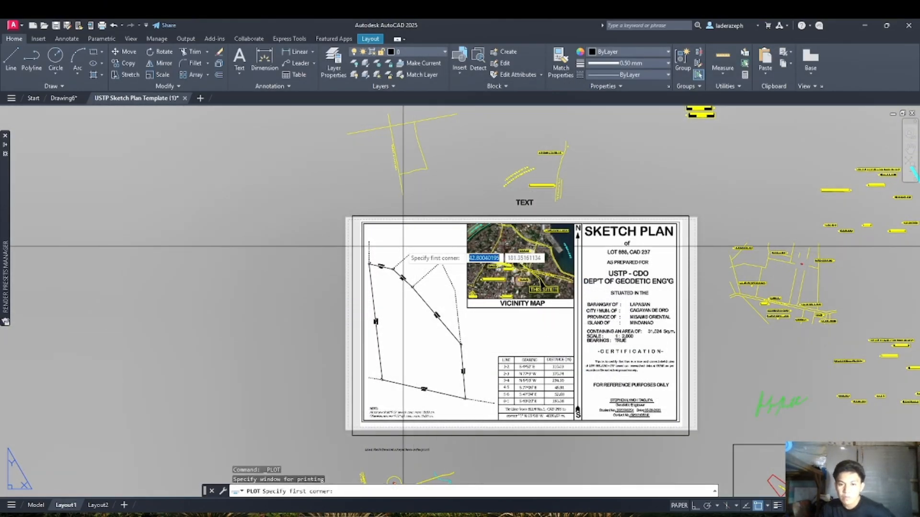
scroll(321, 190, up, 4)
click(299, 199)
scroll(635, 368, down, 6)
scroll(718, 423, up, 8)
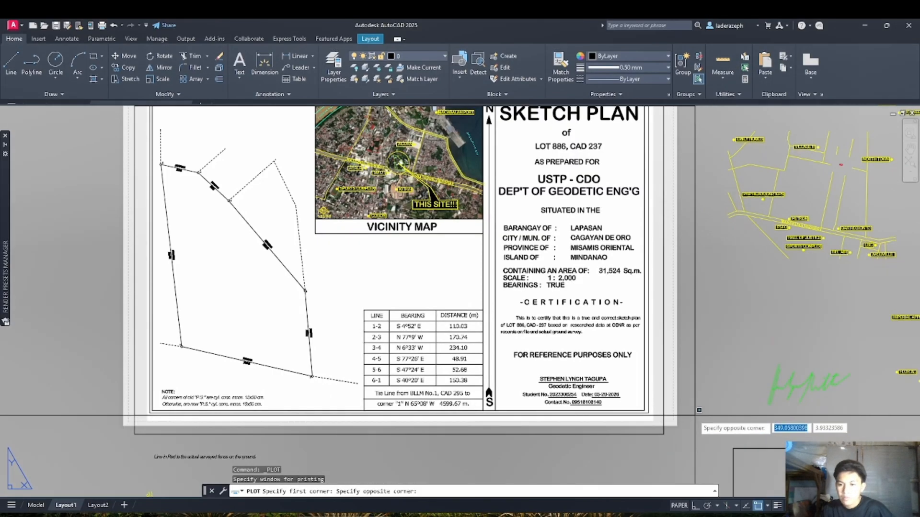
click(623, 456)
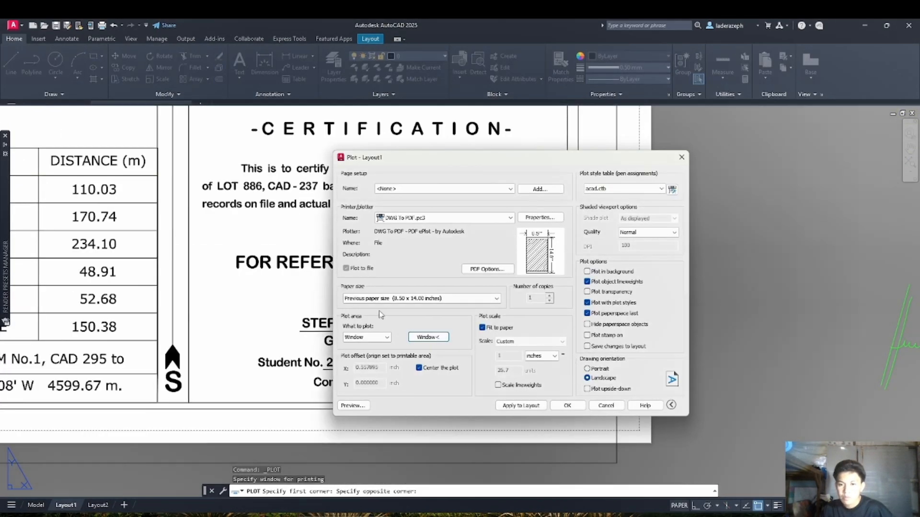
click(522, 405)
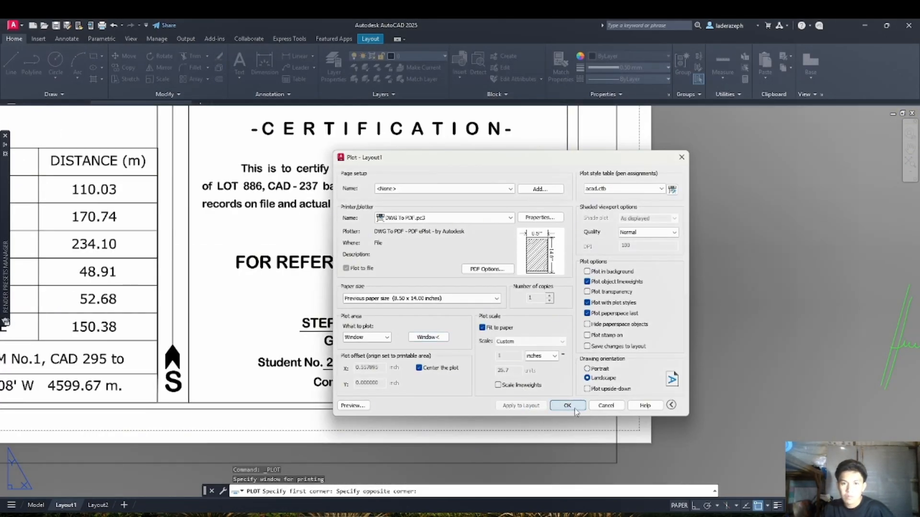
Plot the sheet to a PDF in the preparer's folder under 2ND SEM, named with the preparer's surname plus _SketchPlan, and close the resulting PDF
click(574, 409)
click(479, 166)
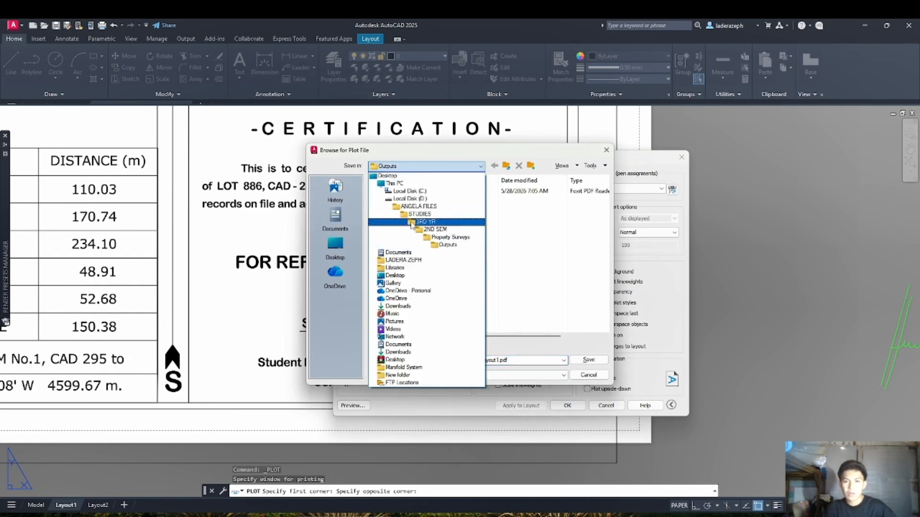
click(433, 229)
double_click(427, 202)
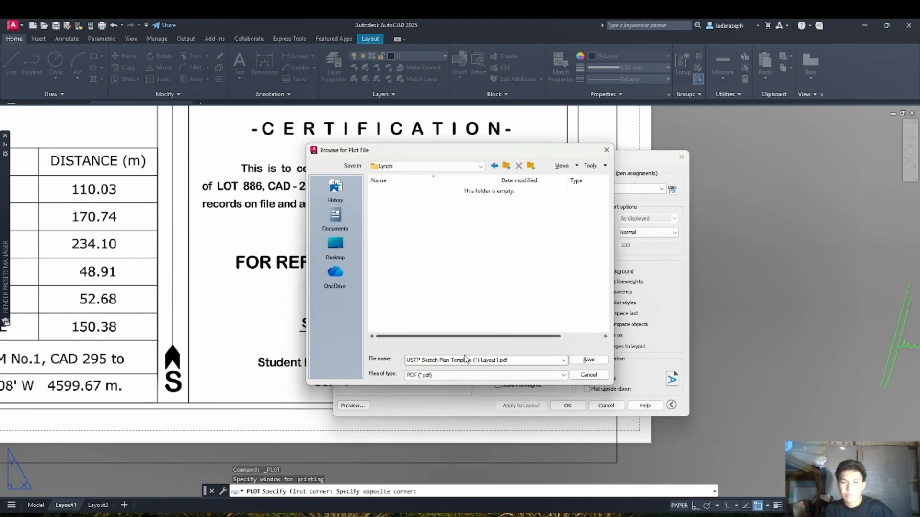
click(471, 360)
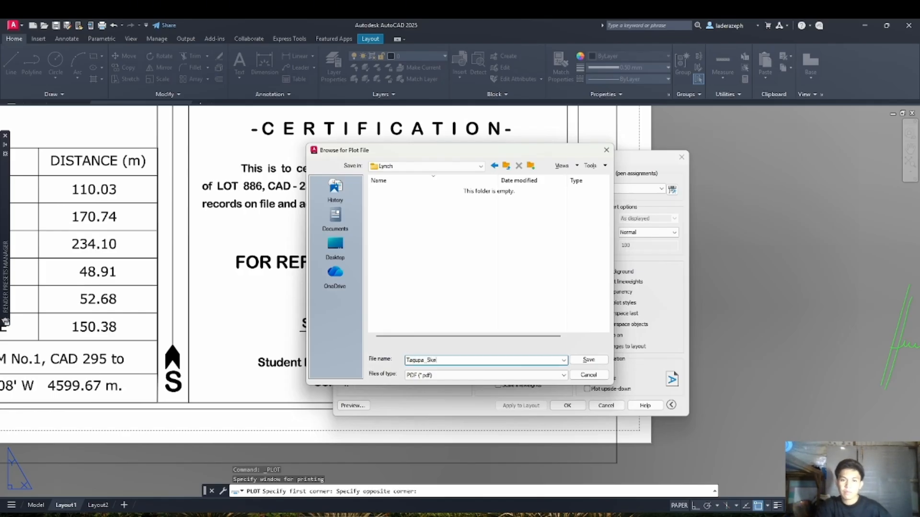
text(Tagupa_SketchPlan)
key(Return)
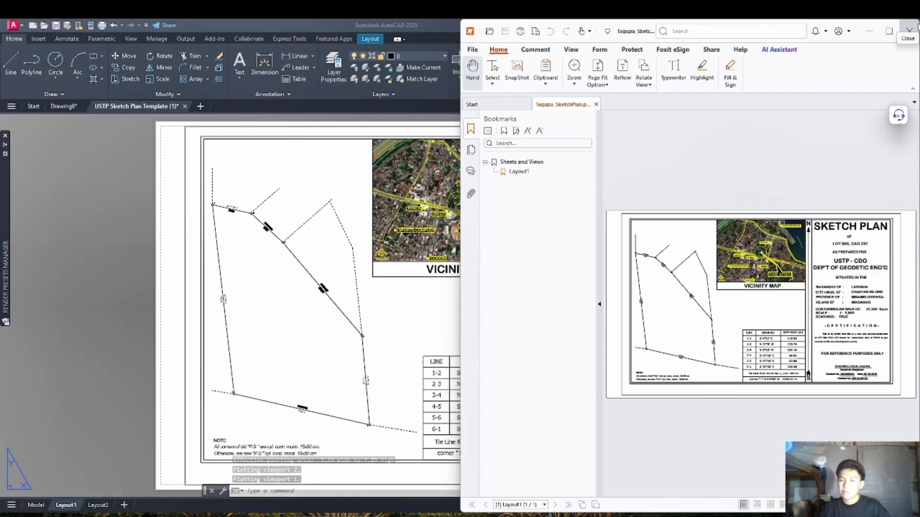
click(909, 29)
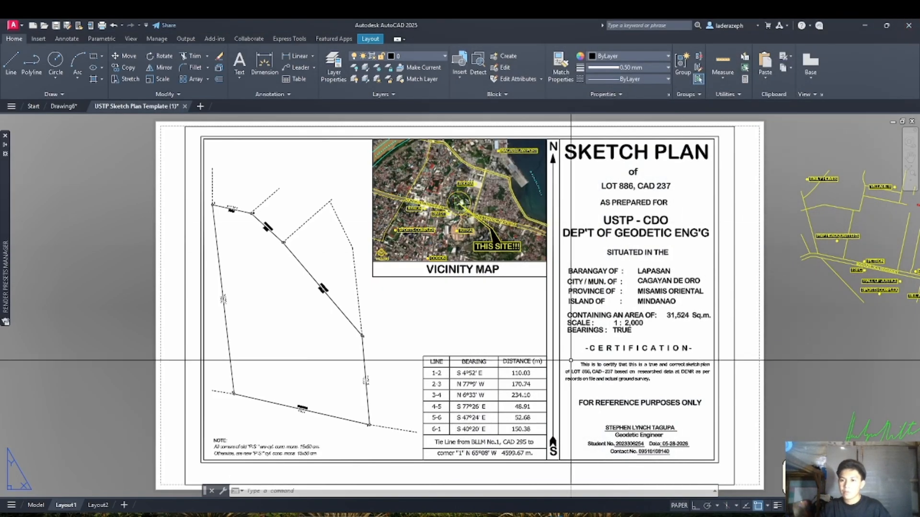